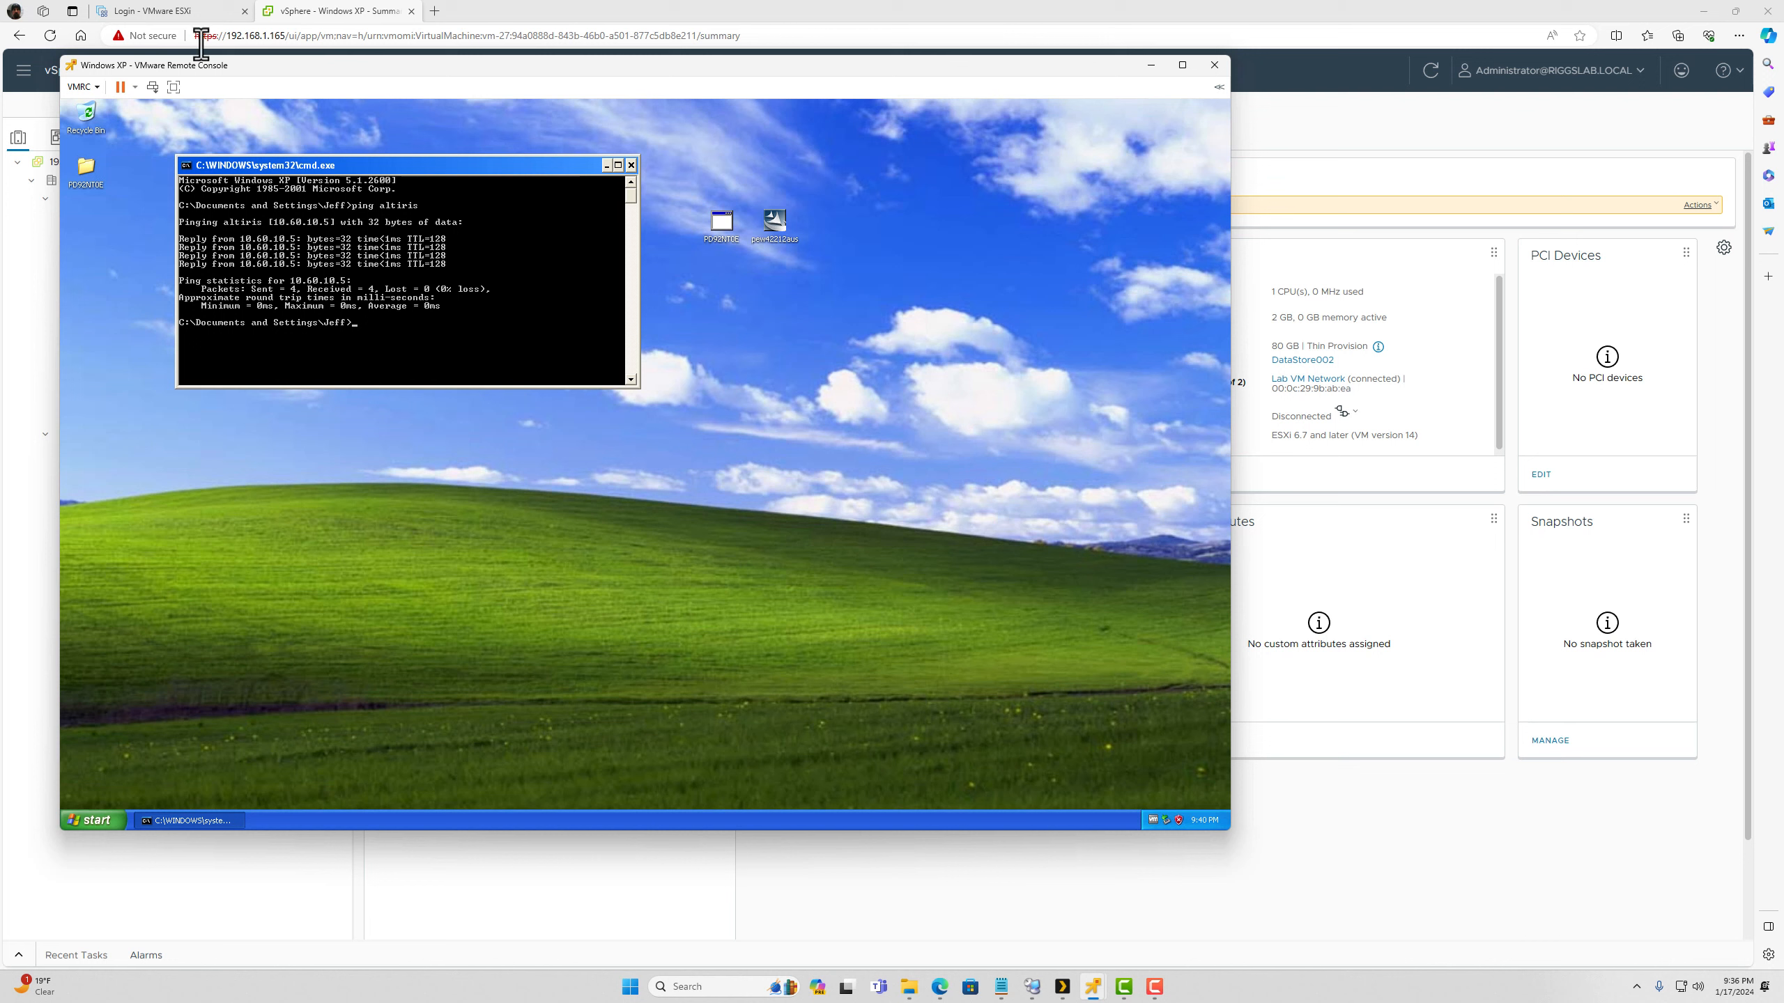
Step: Launch Internet Explorer in the Windows XP virtual machine, and rerun the ping to altiris in the open command prompt
{"action": "left_click", "coordinate": [90, 821]}
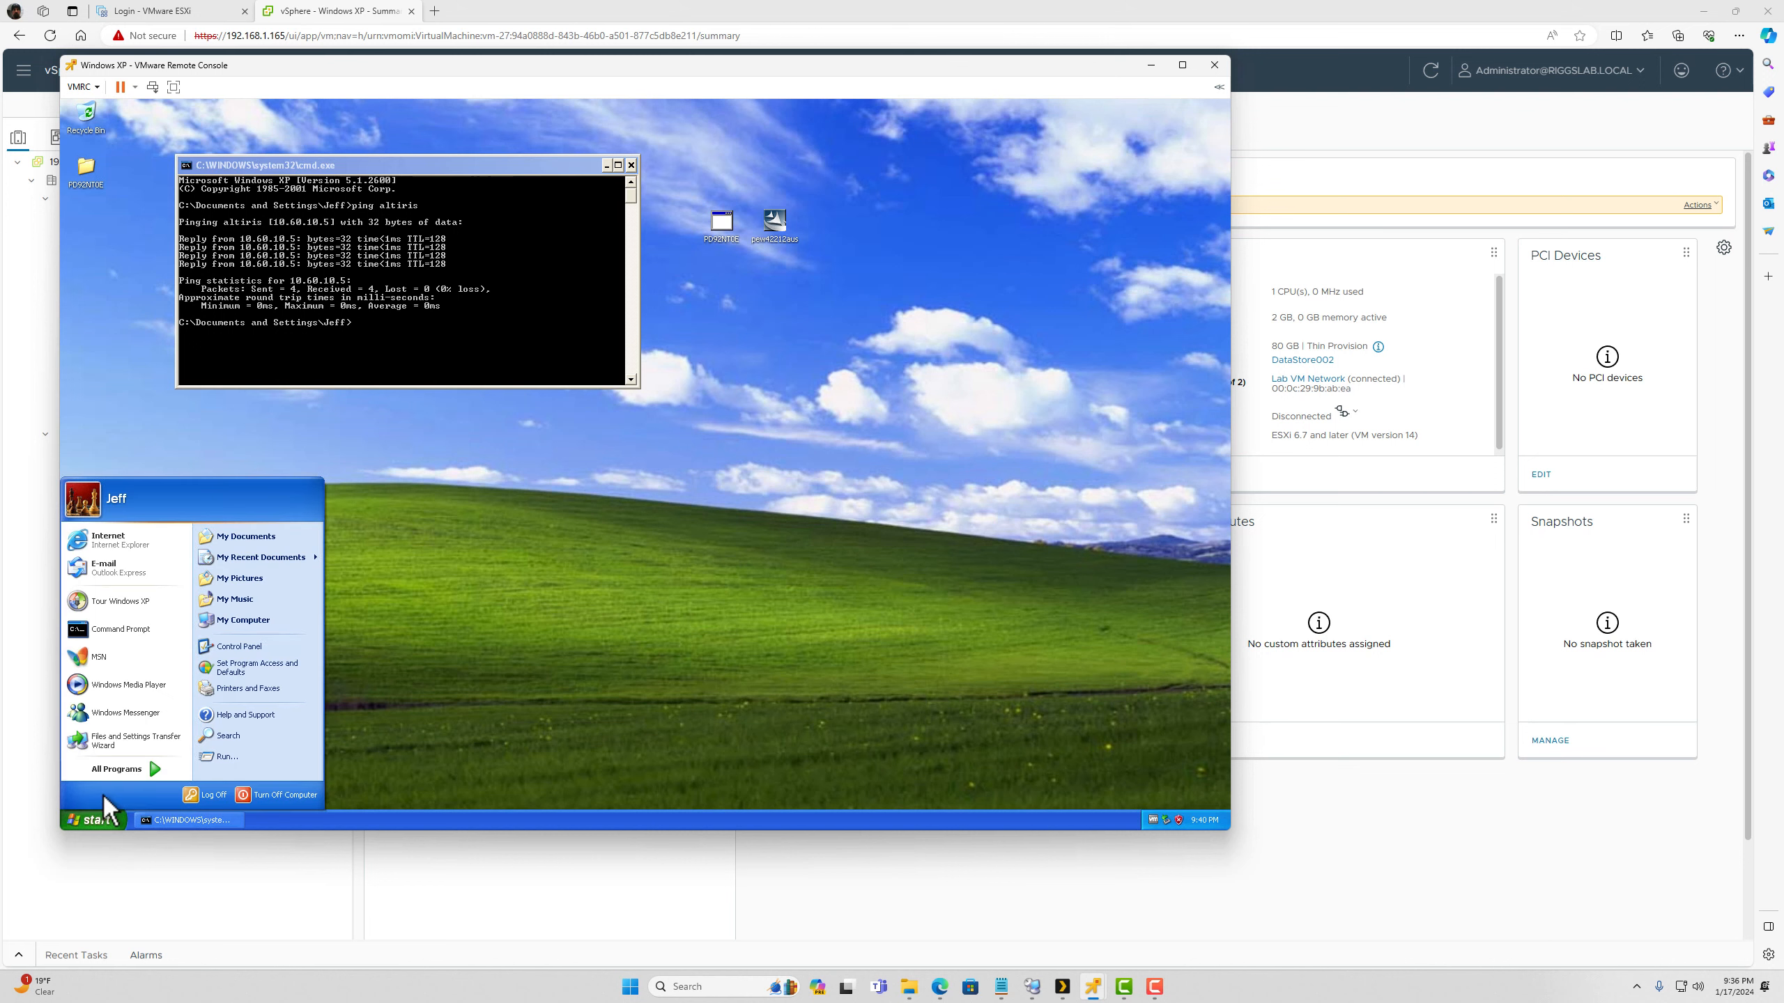
{"action": "left_click", "coordinate": [106, 540]}
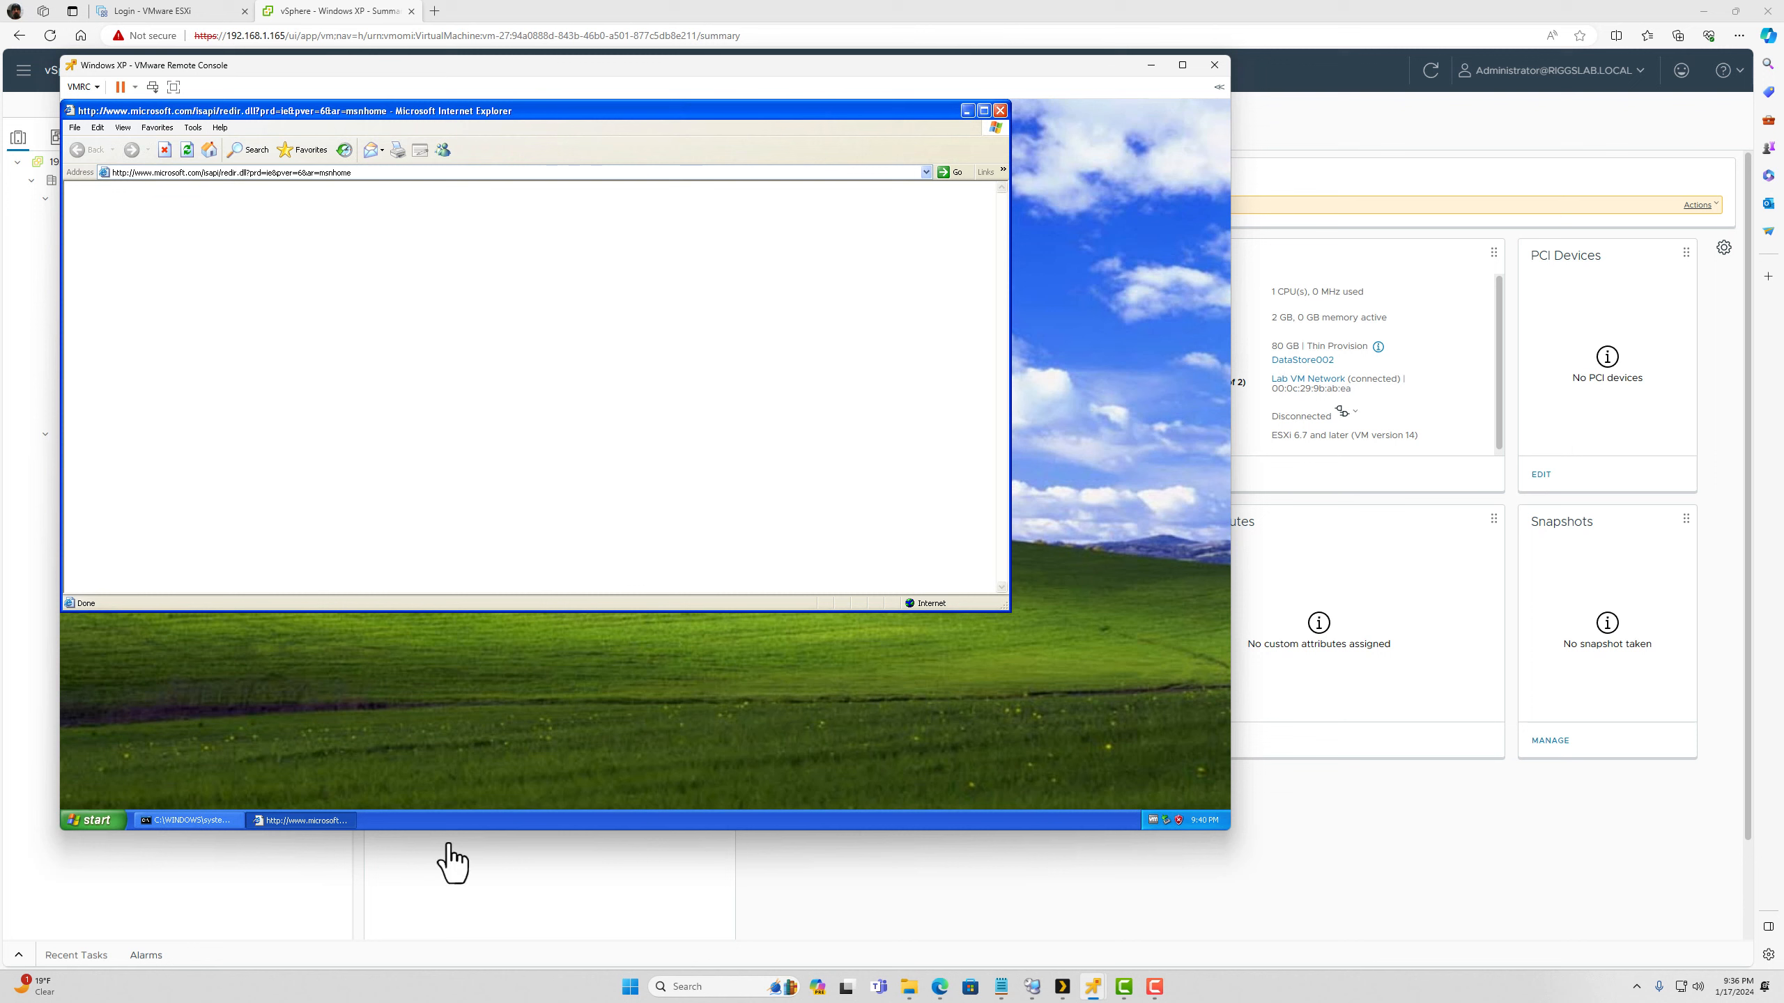
{"action": "left_click", "coordinate": [173, 822]}
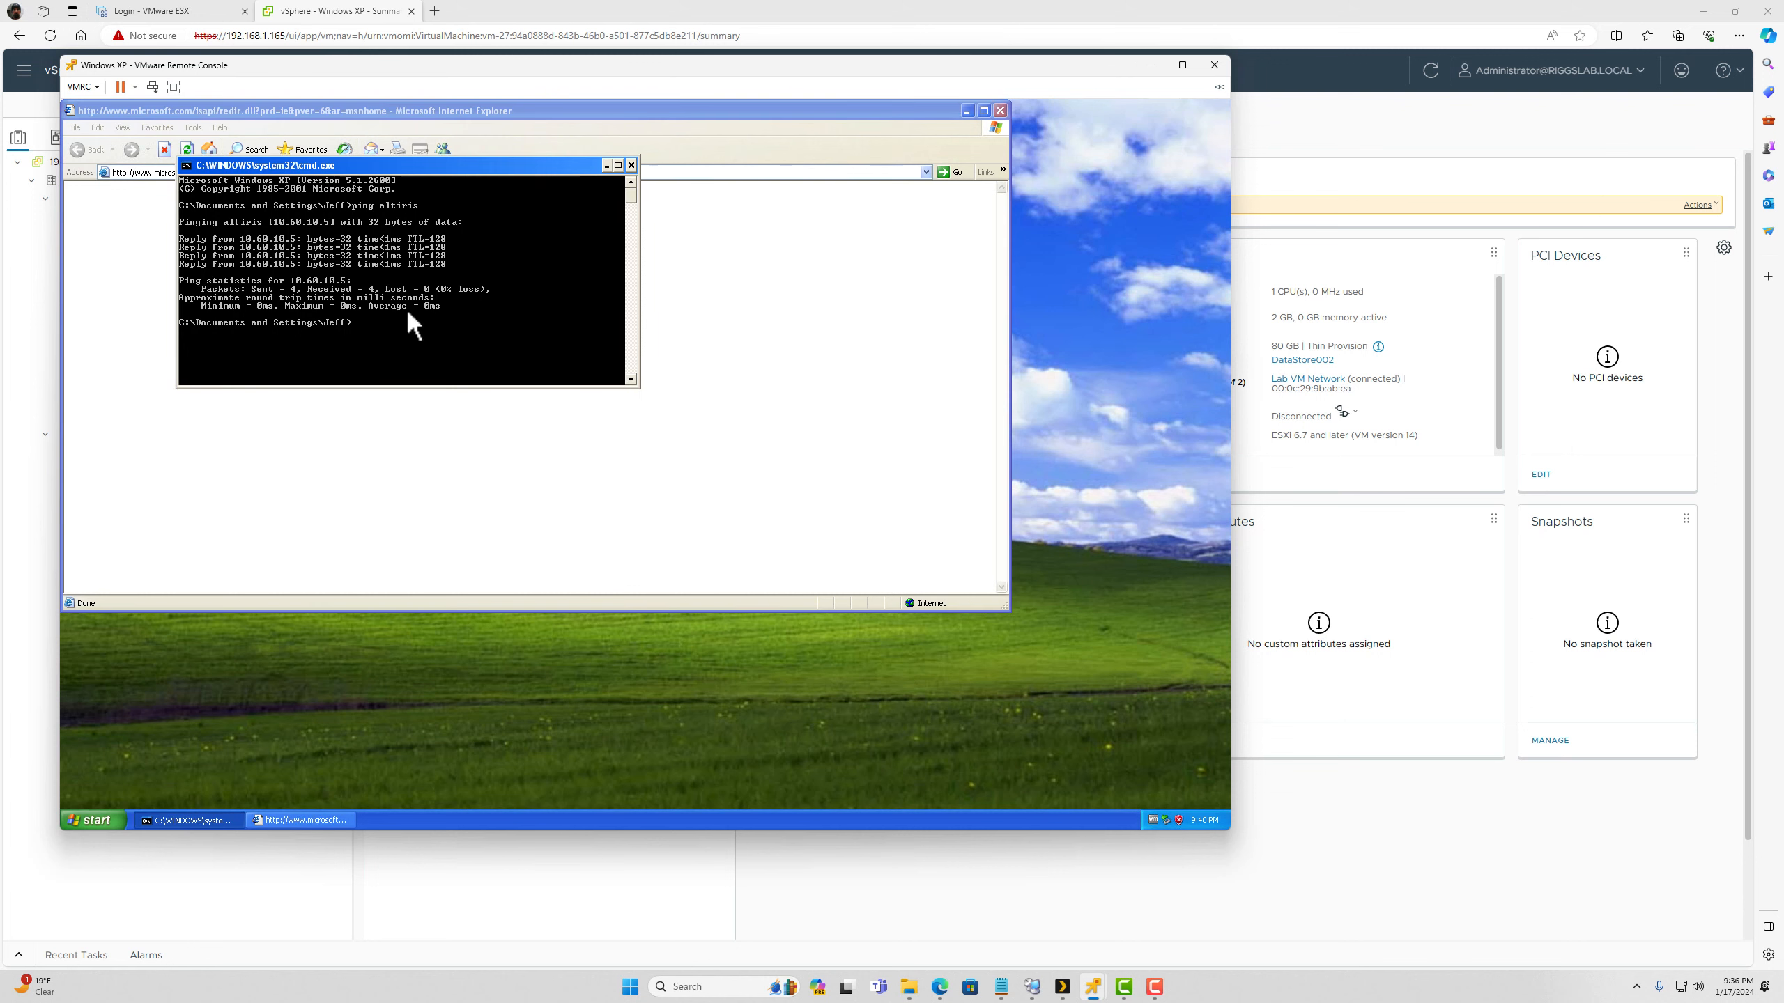
{"action": "key", "text": "Up"}
{"action": "key", "text": "Return"}
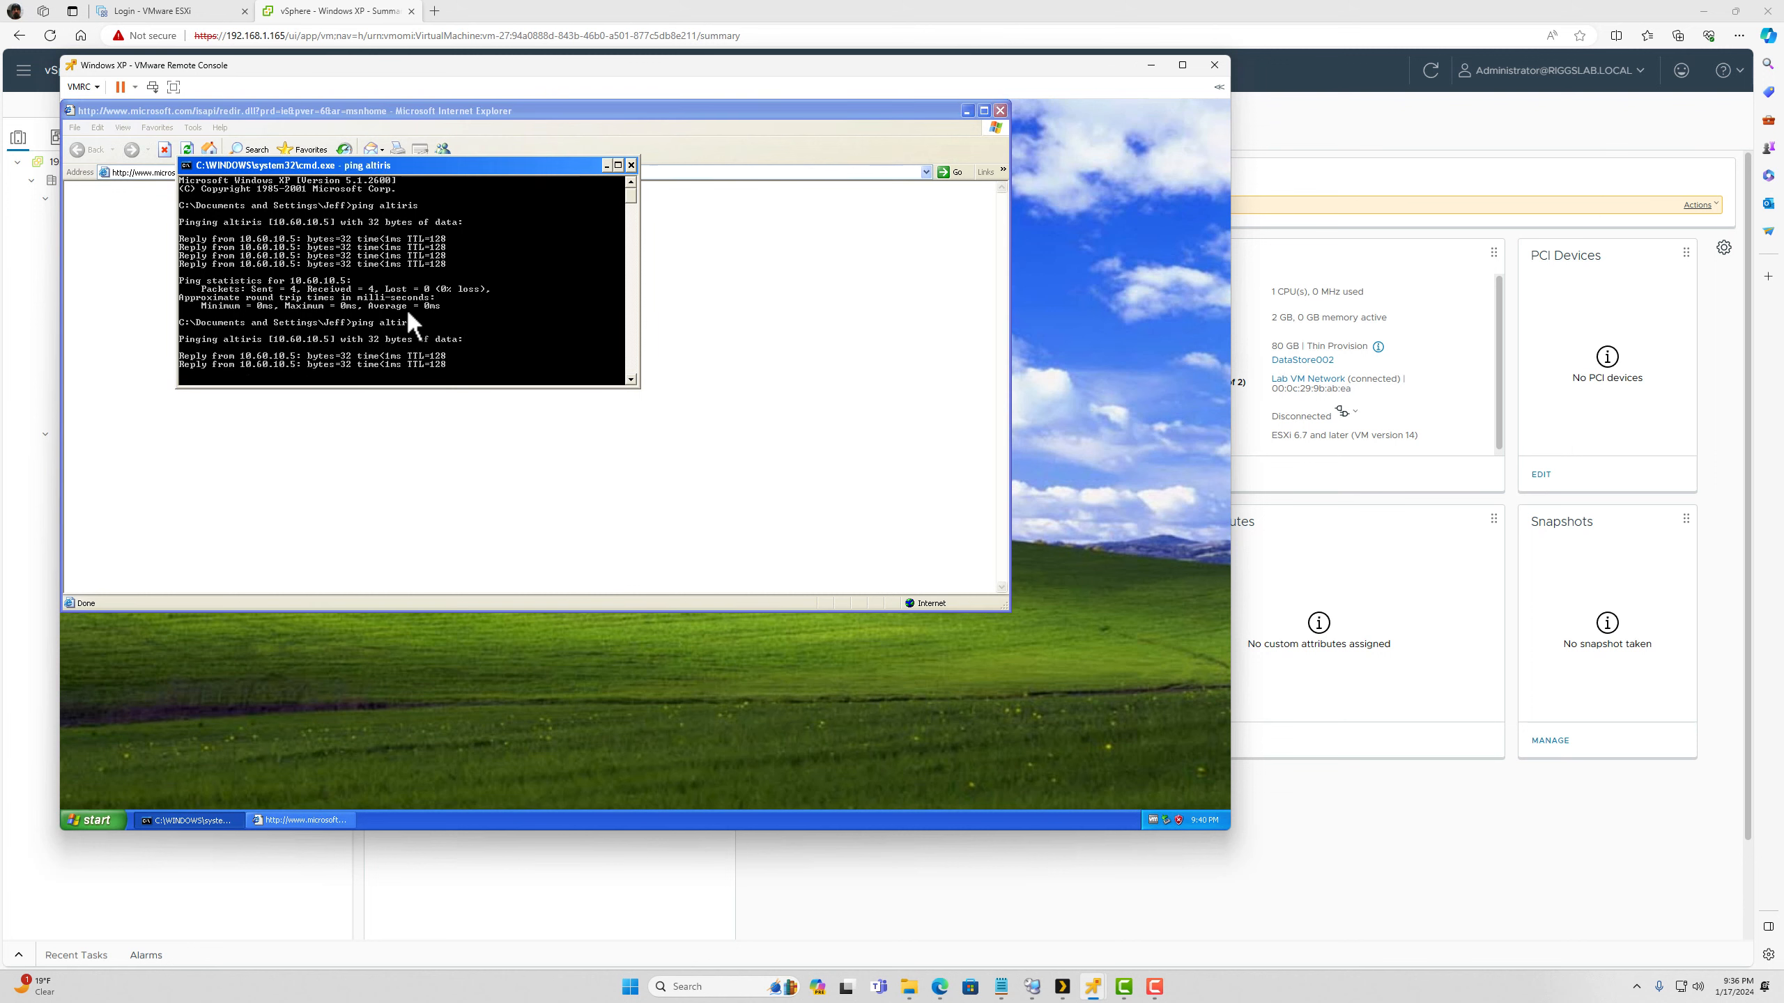
{"action": "left_click_drag", "start_coordinate": [547, 169], "coordinate": [787, 415]}
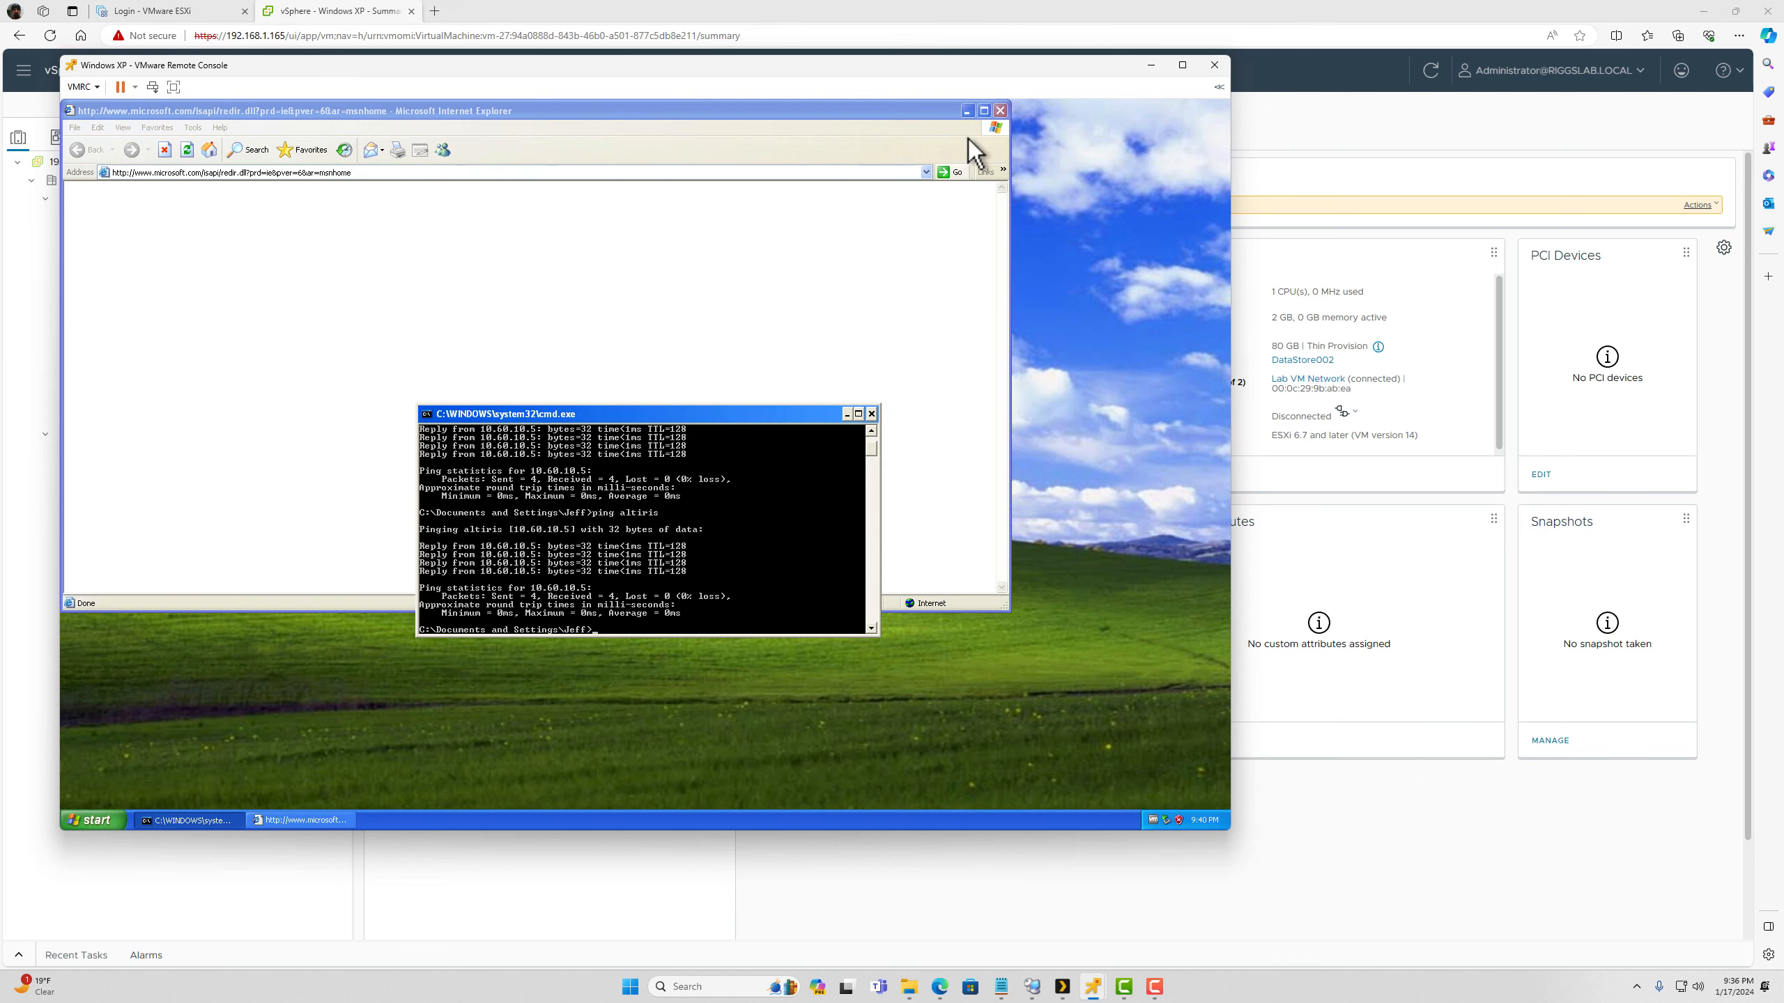
Step: Close Internet Explorer and the command prompt in Windows XP, and move the console window away from the vSphere inventory list
{"action": "left_click", "coordinate": [1000, 111]}
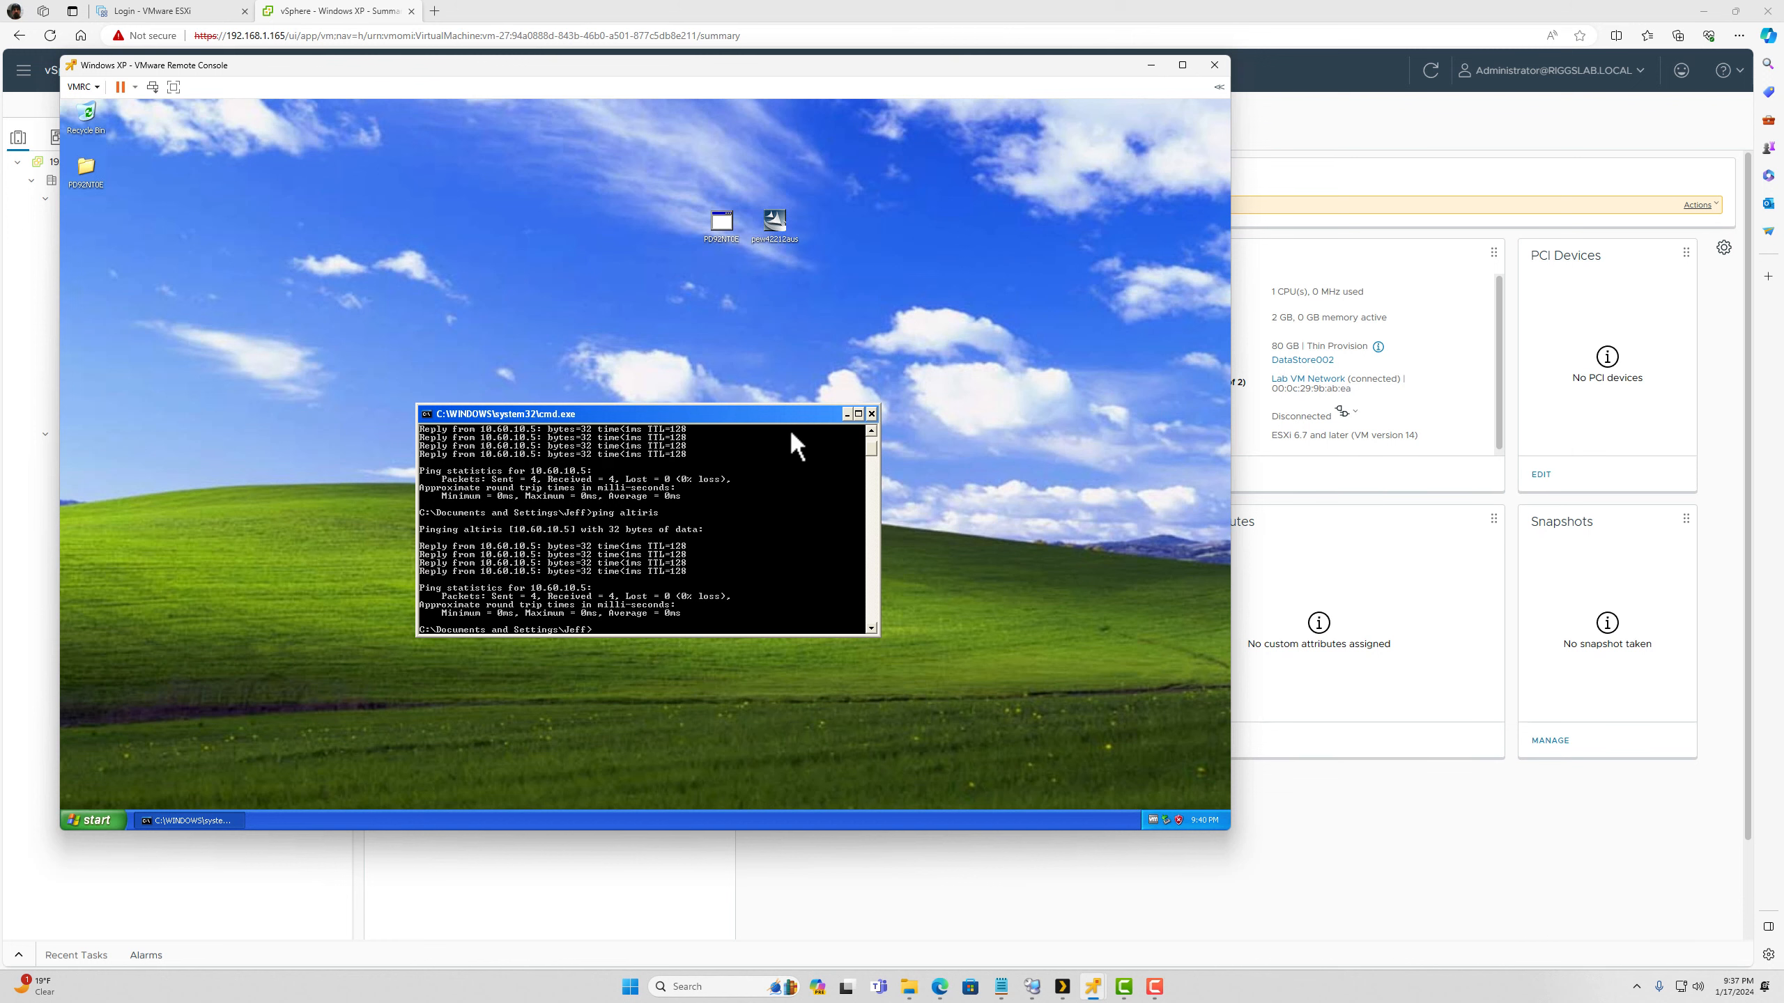
{"action": "left_click", "coordinate": [871, 415]}
{"action": "left_click_drag", "start_coordinate": [348, 70], "coordinate": [620, 202]}
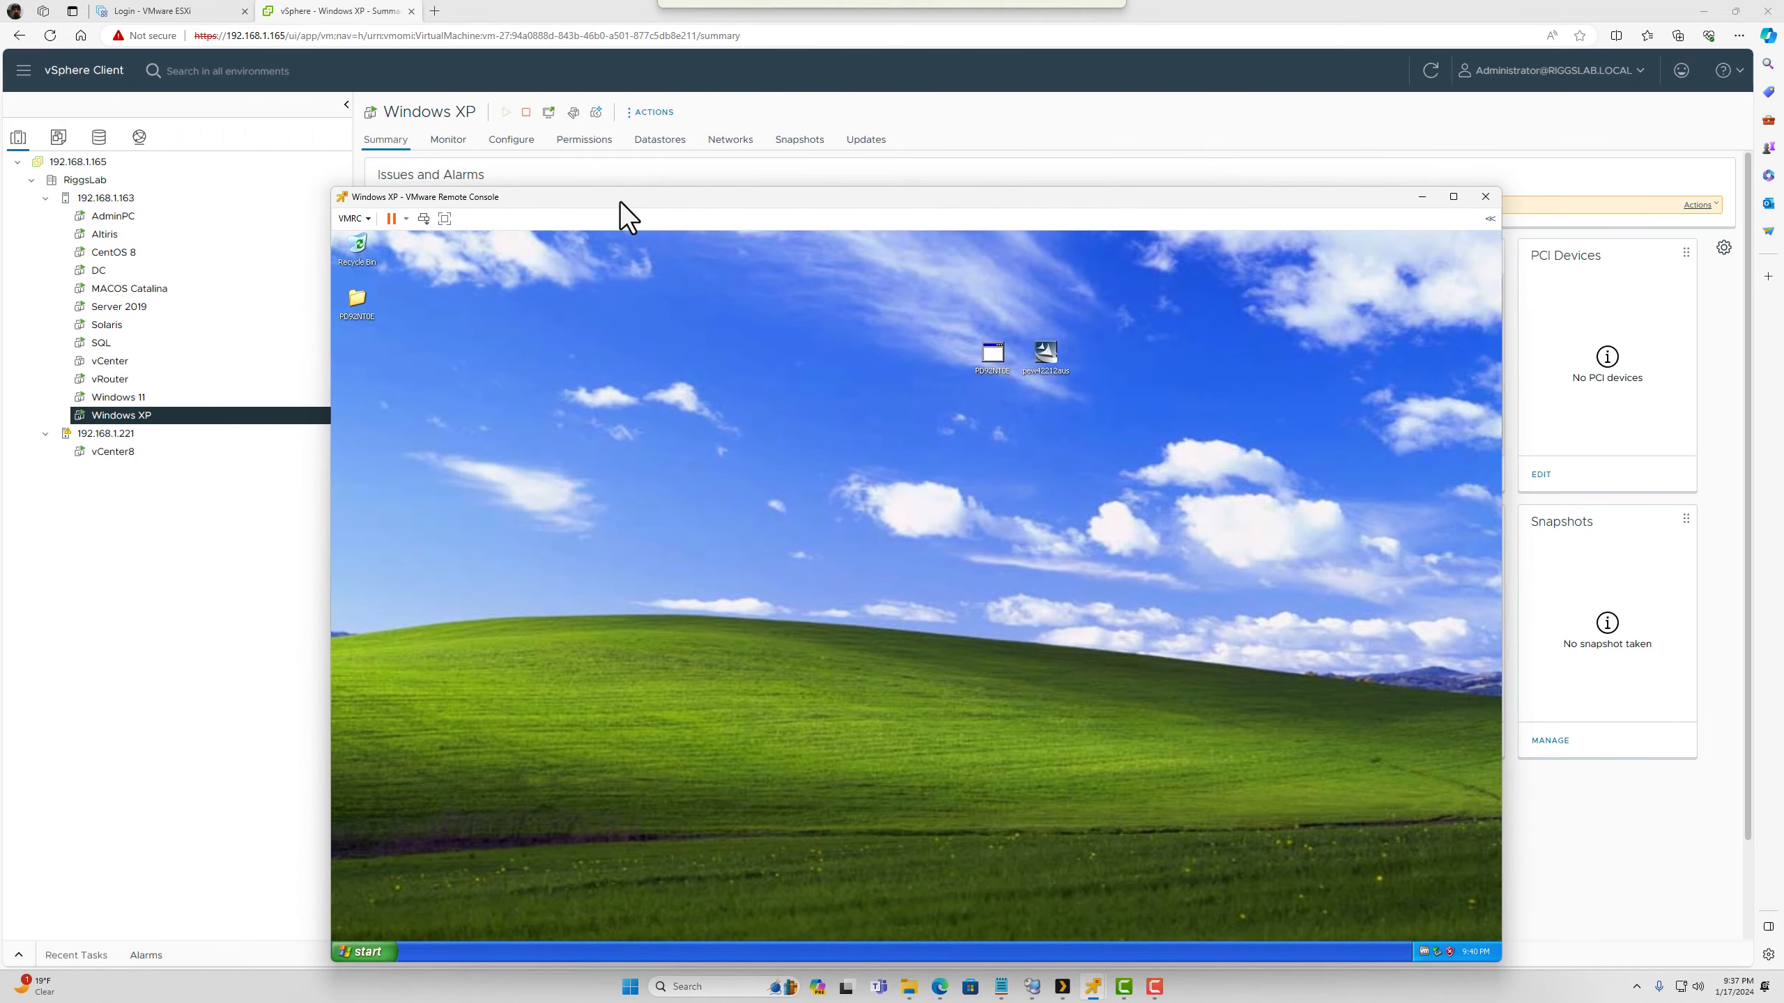
Step: Bring up the vSphere client, and switch to the AdminPC remote console with the Symantec Management Console
{"action": "left_click", "coordinate": [940, 987]}
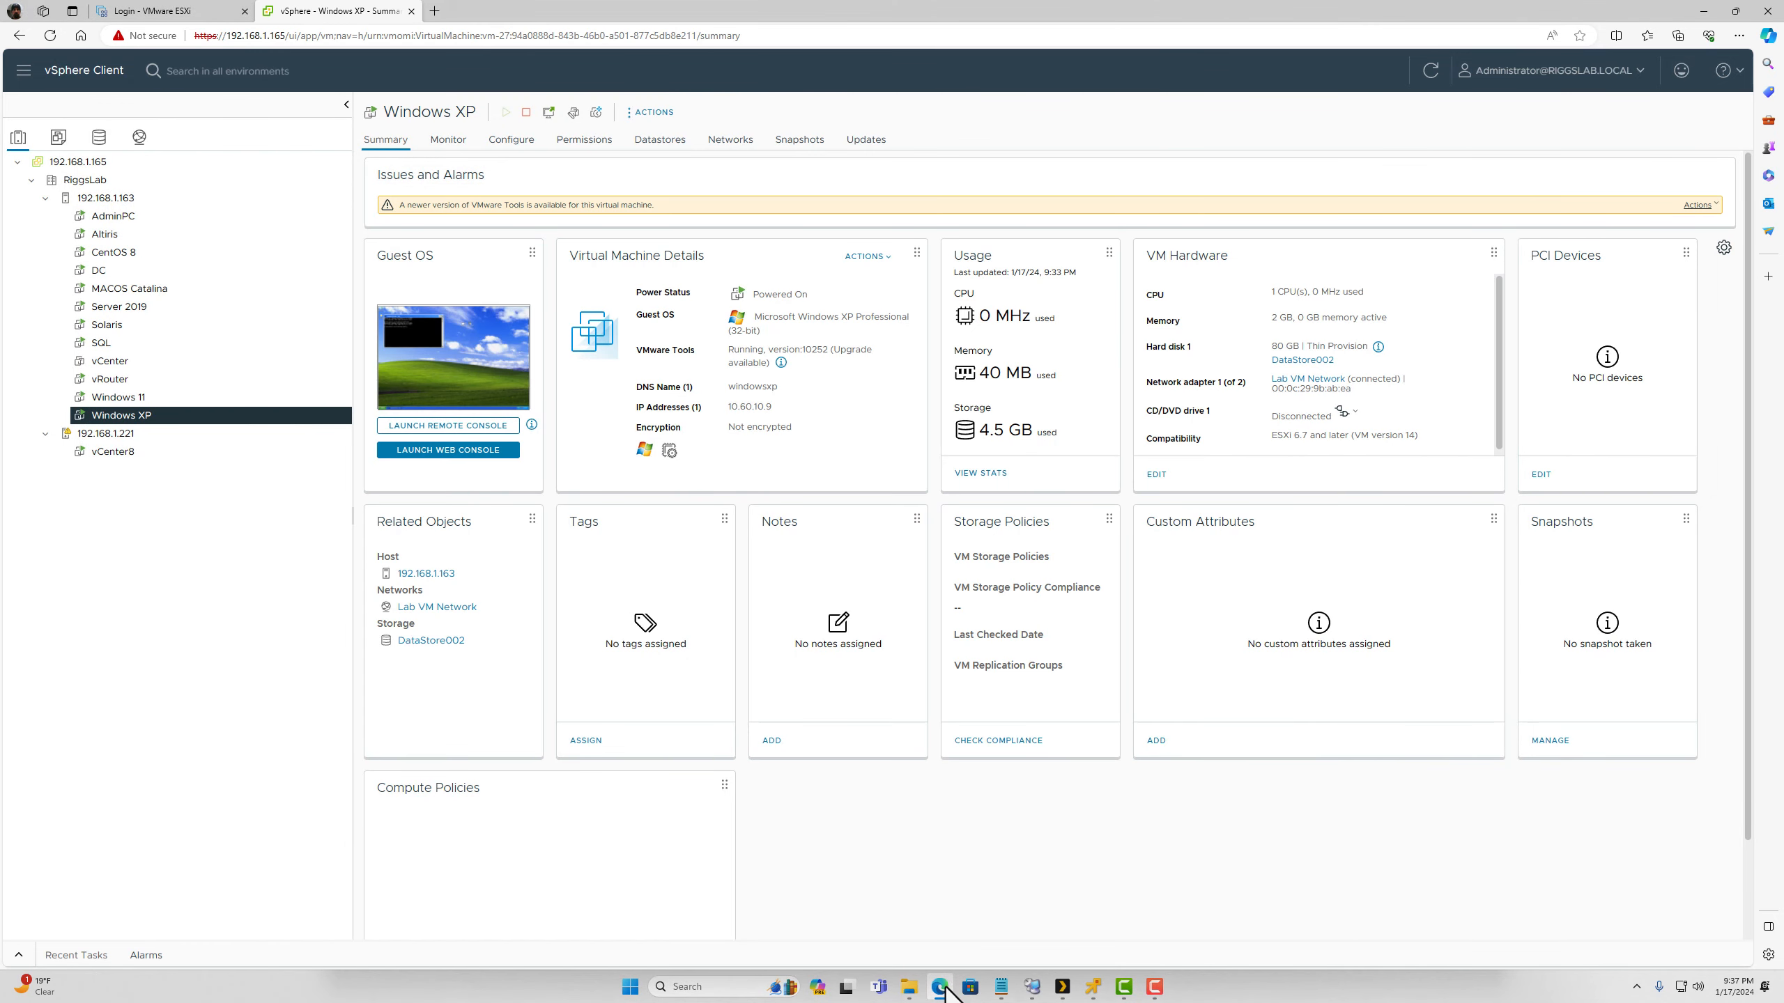
{"action": "mouse_move", "coordinate": [945, 994]}
{"action": "mouse_move", "coordinate": [1092, 986]}
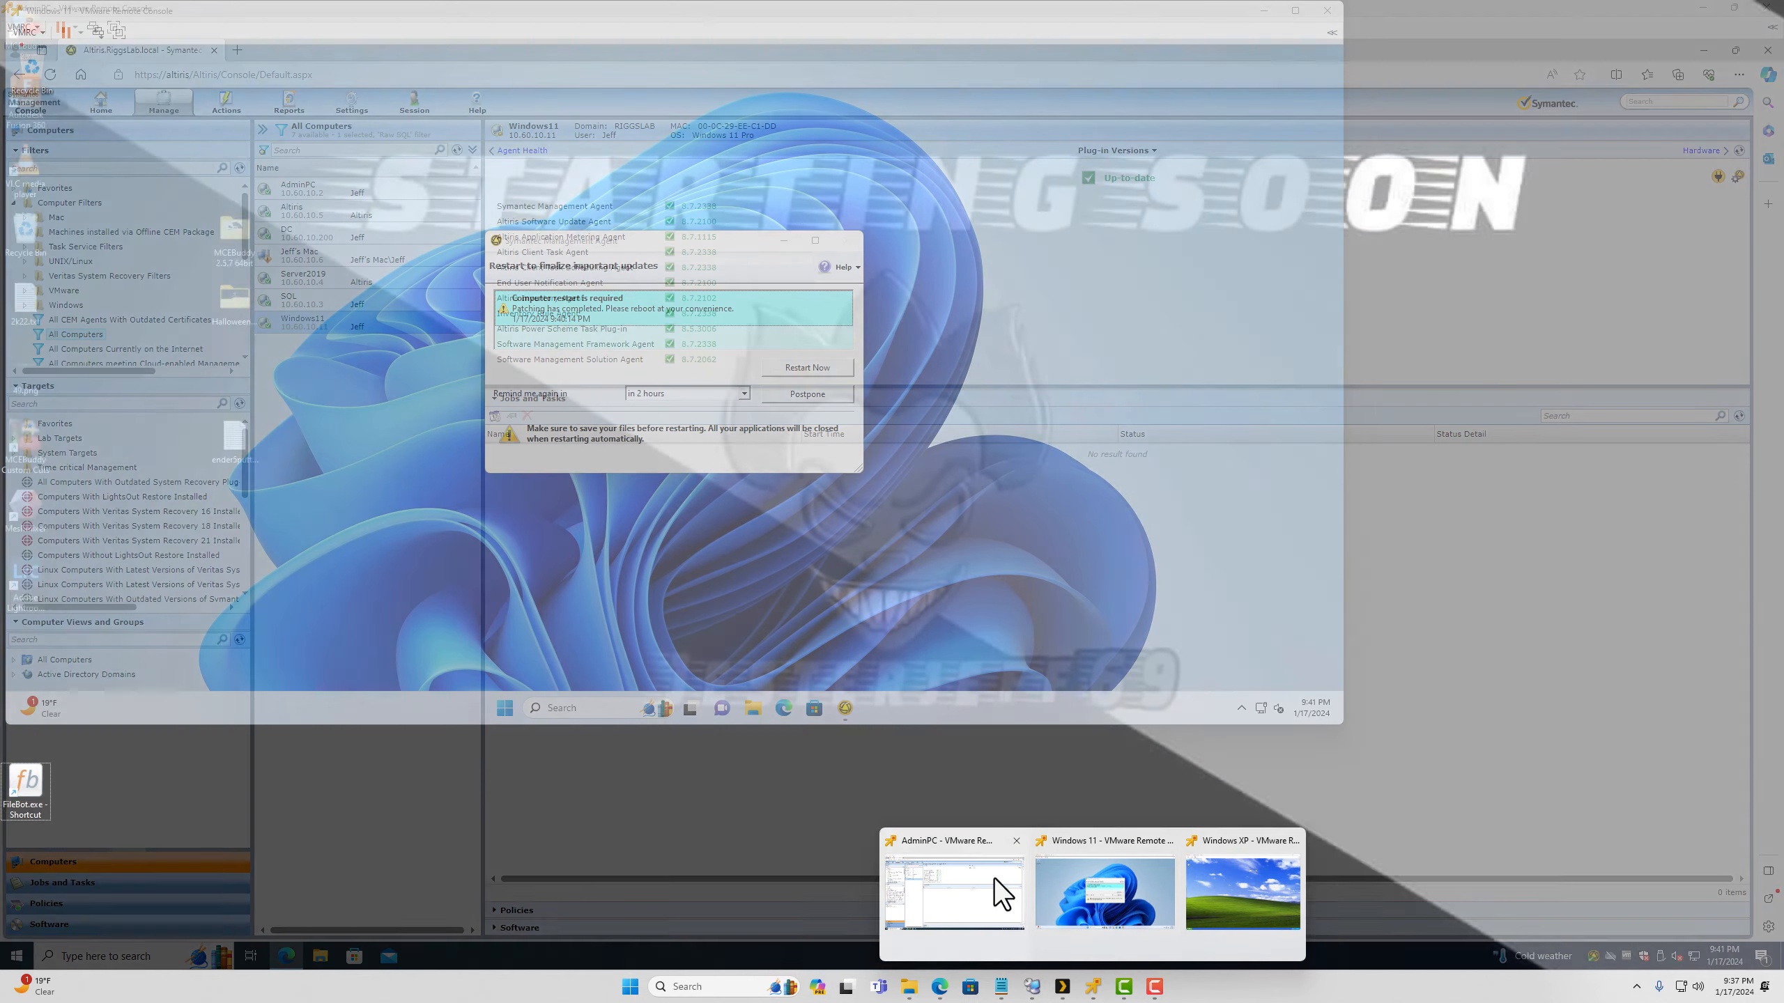
{"action": "left_click", "coordinate": [978, 883]}
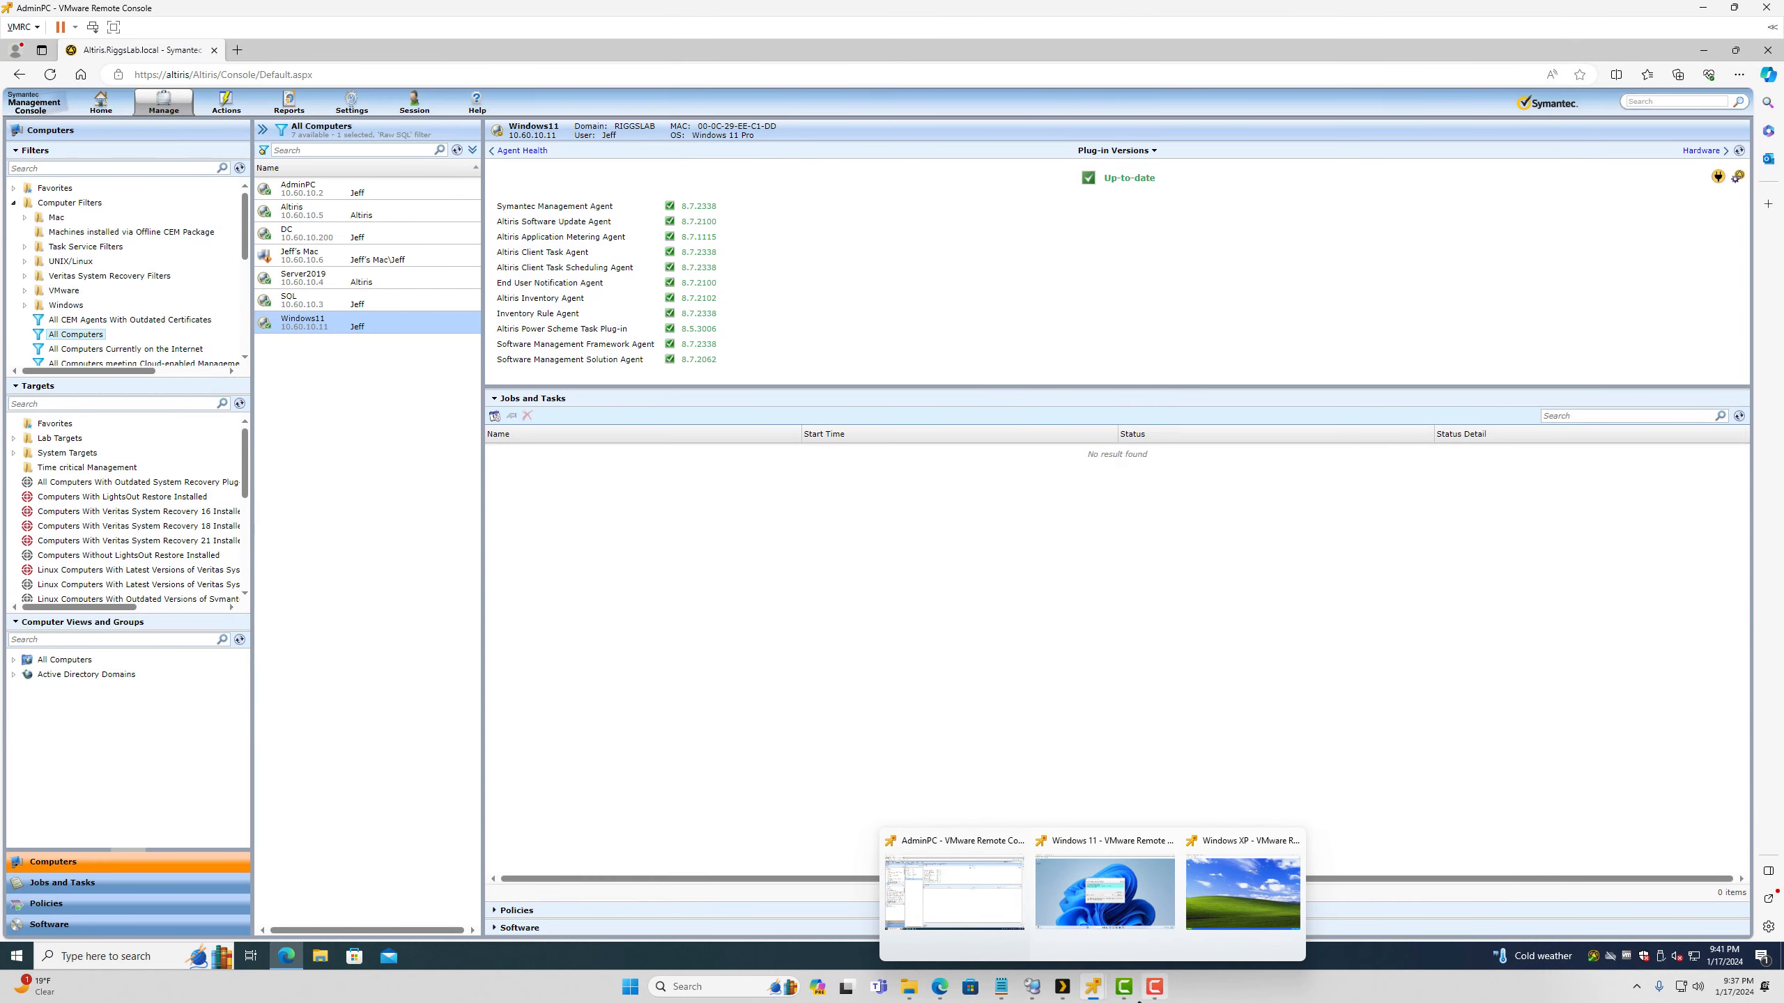
{"action": "mouse_move", "coordinate": [1095, 987]}
{"action": "left_click", "coordinate": [957, 912]}
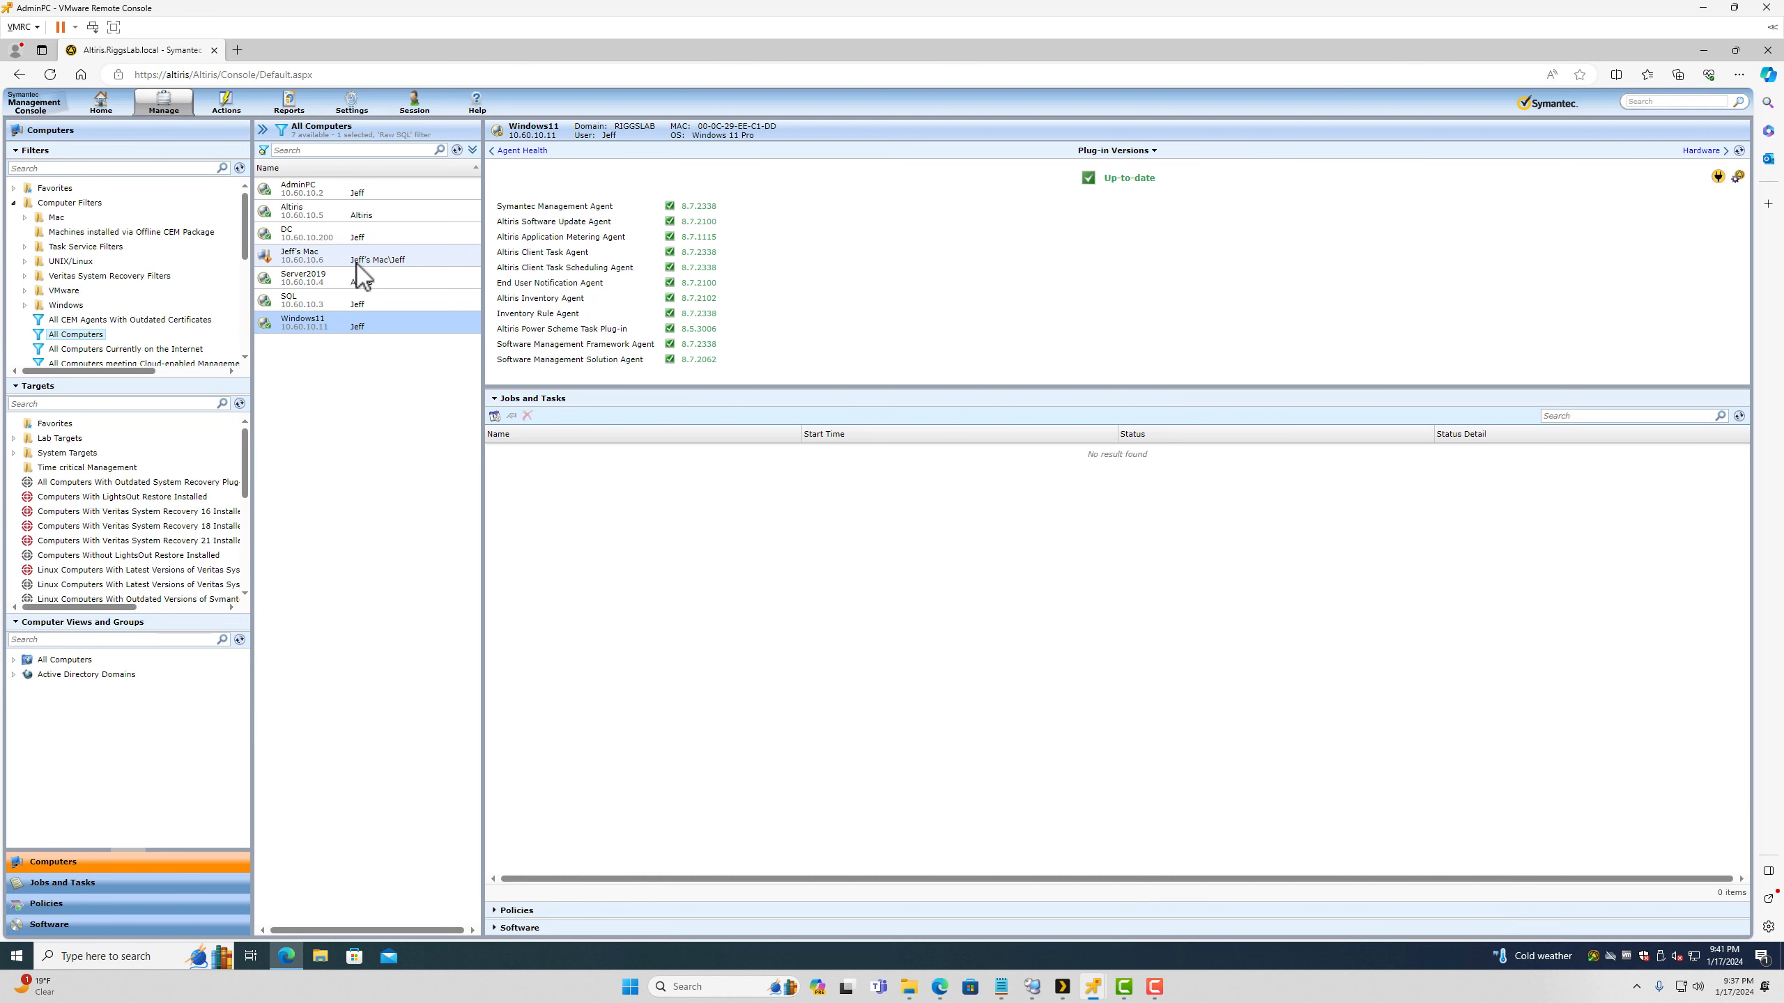
Step: Review the plug-in versions and agent health of the Mac in the All Computers list
{"action": "left_click", "coordinate": [289, 267]}
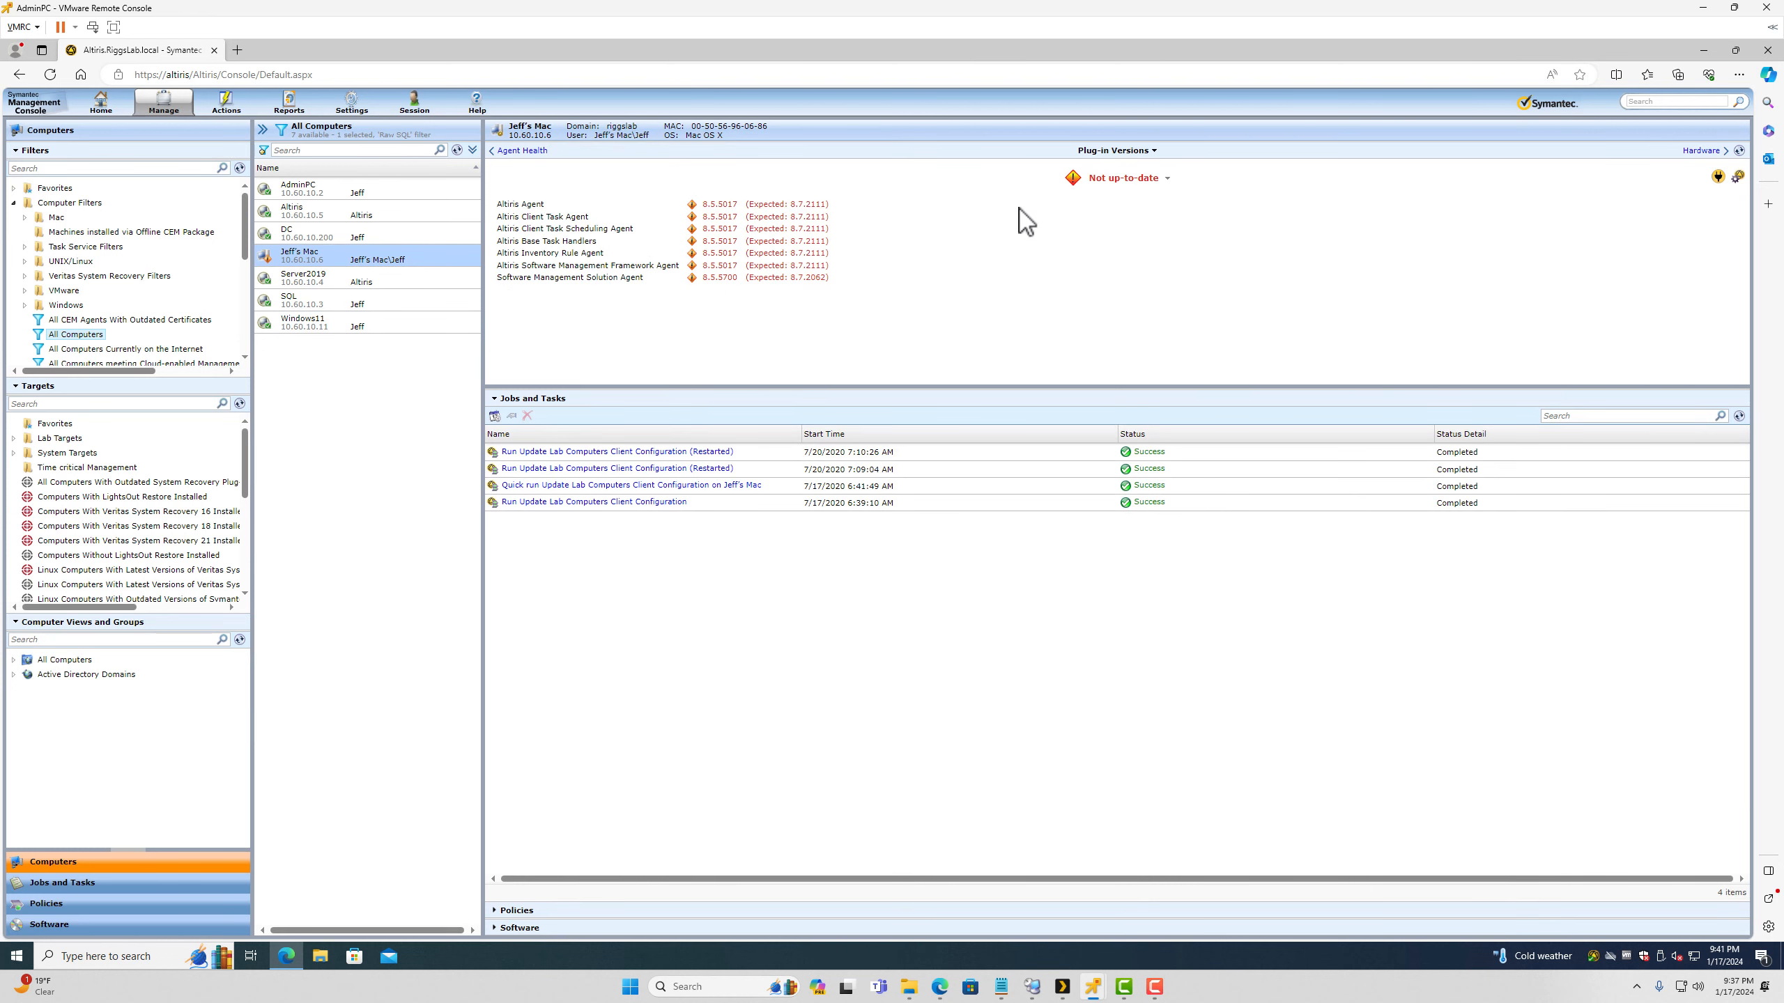
{"action": "left_click", "coordinate": [517, 151]}
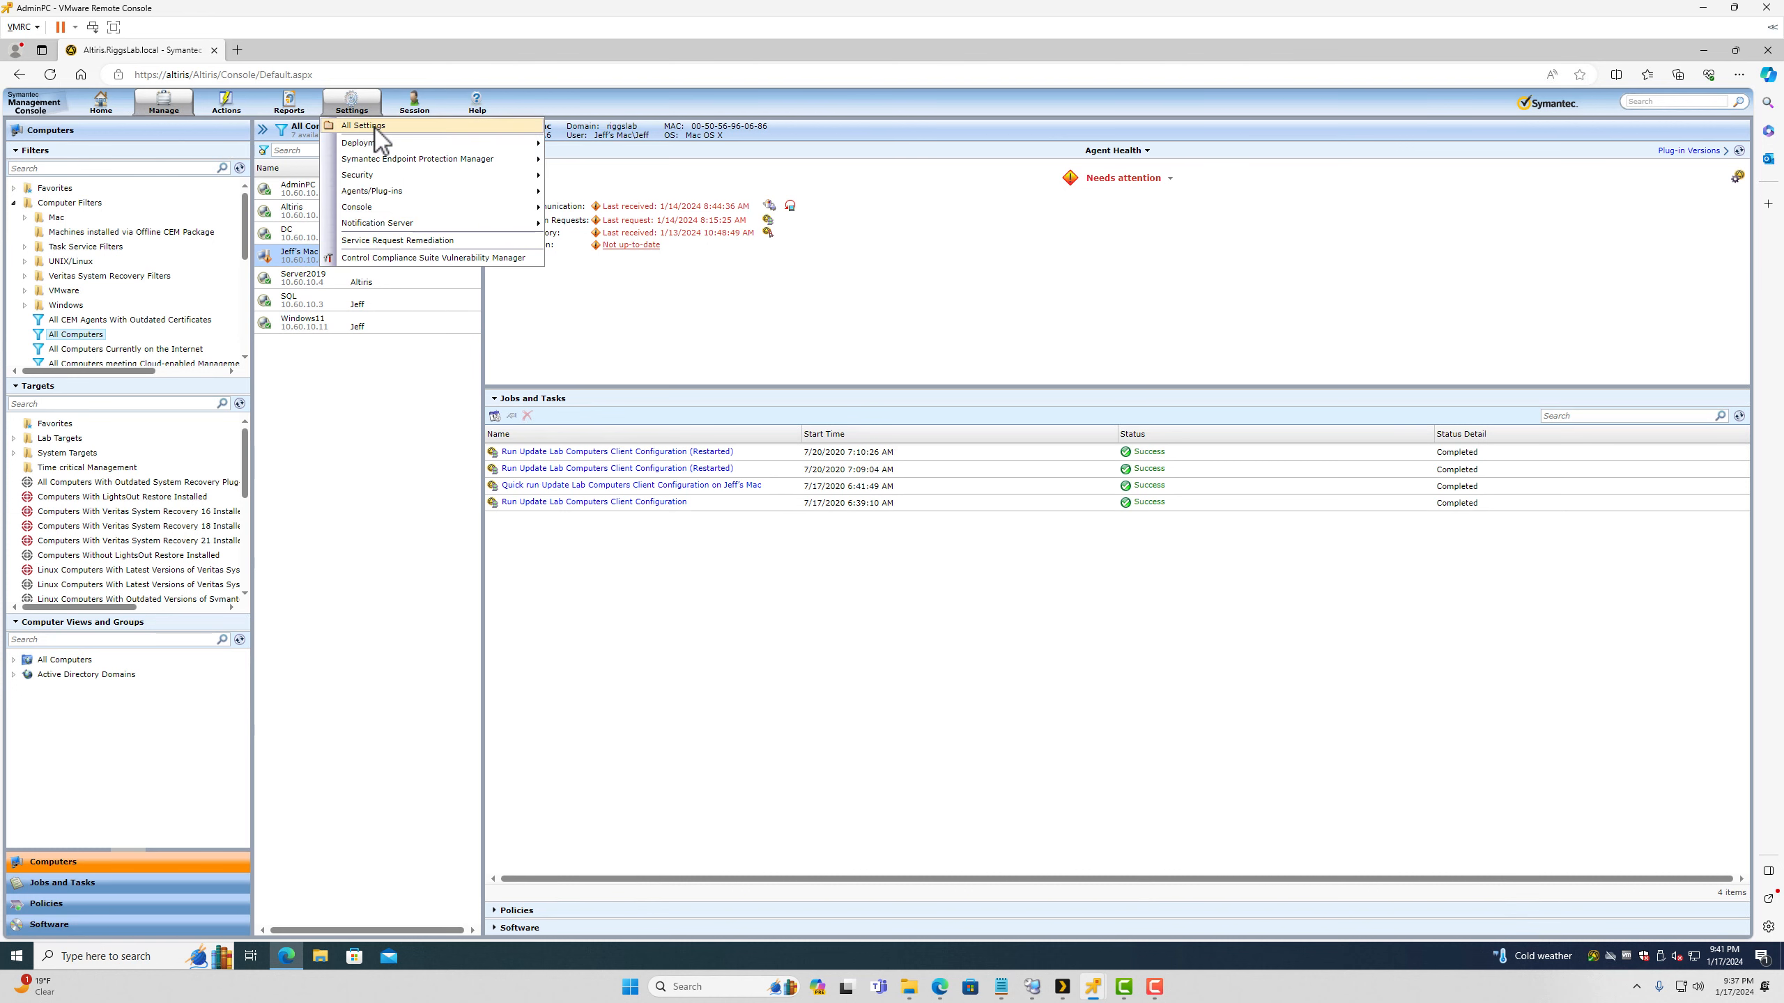
Step: Open the Stand-alone Inventory Packages page from the Inventory Solution settings under Discovery and Inventory
{"action": "left_click", "coordinate": [373, 127]}
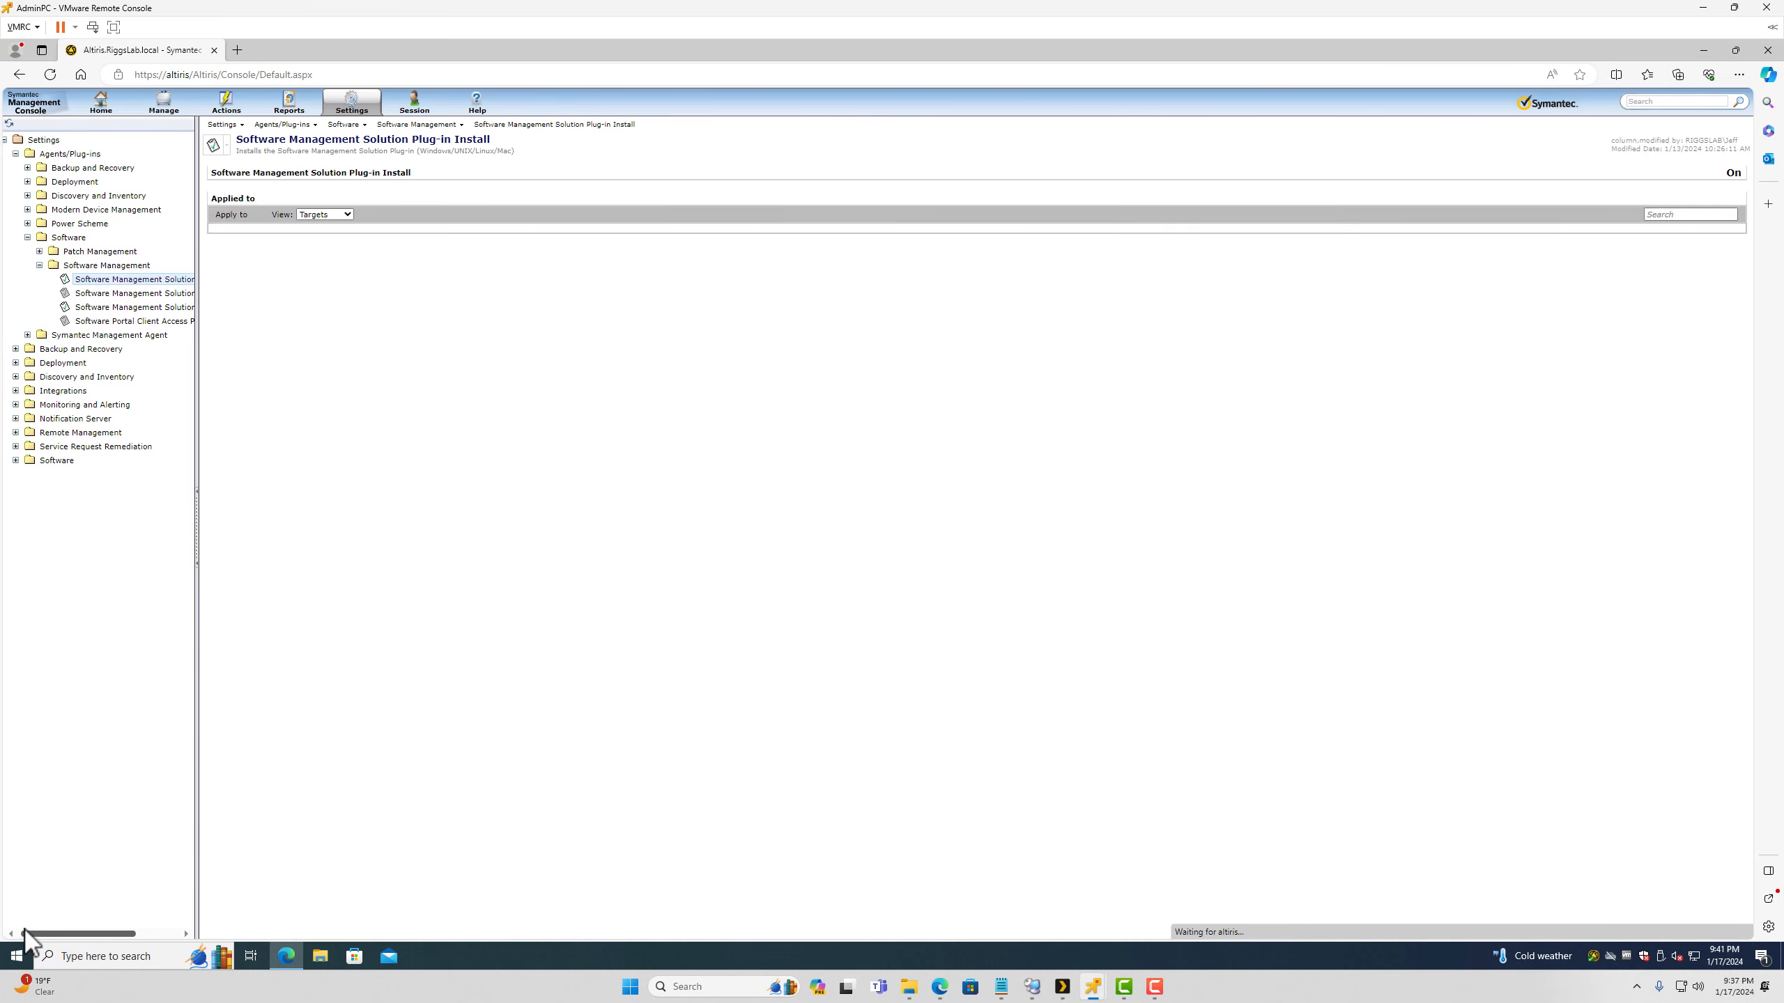
{"action": "left_click", "coordinate": [19, 153]}
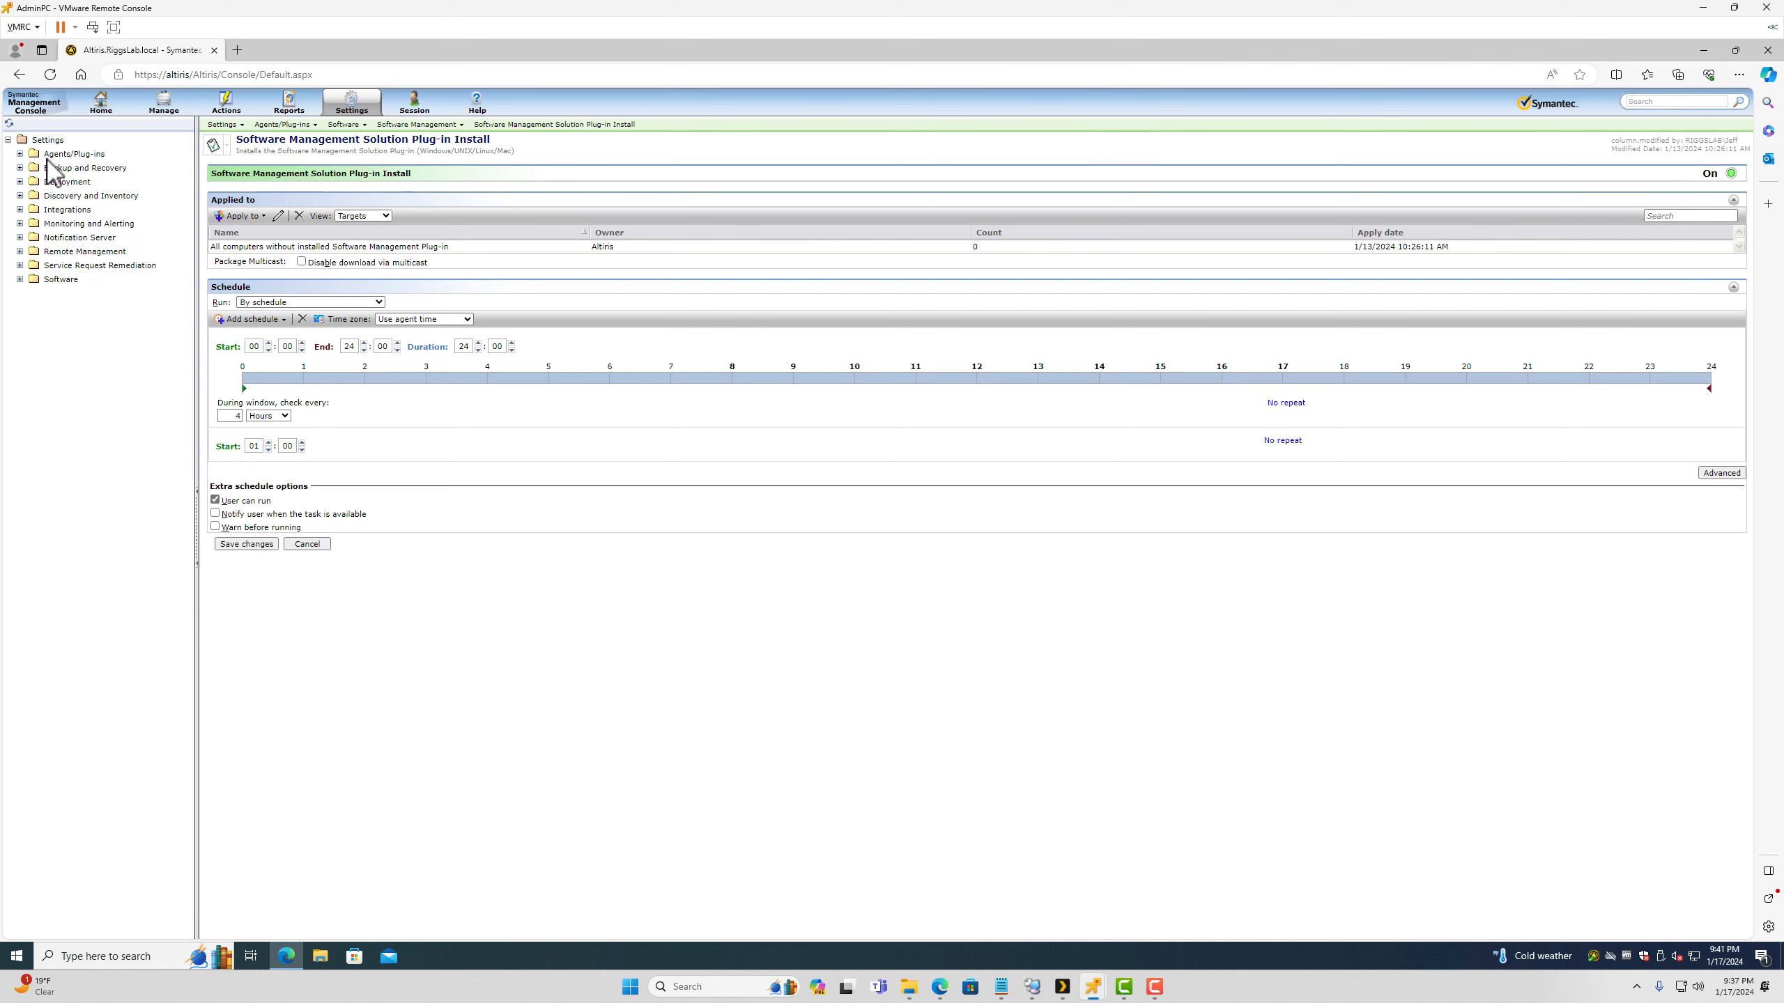
{"action": "left_click", "coordinate": [20, 195]}
{"action": "left_click", "coordinate": [31, 210]}
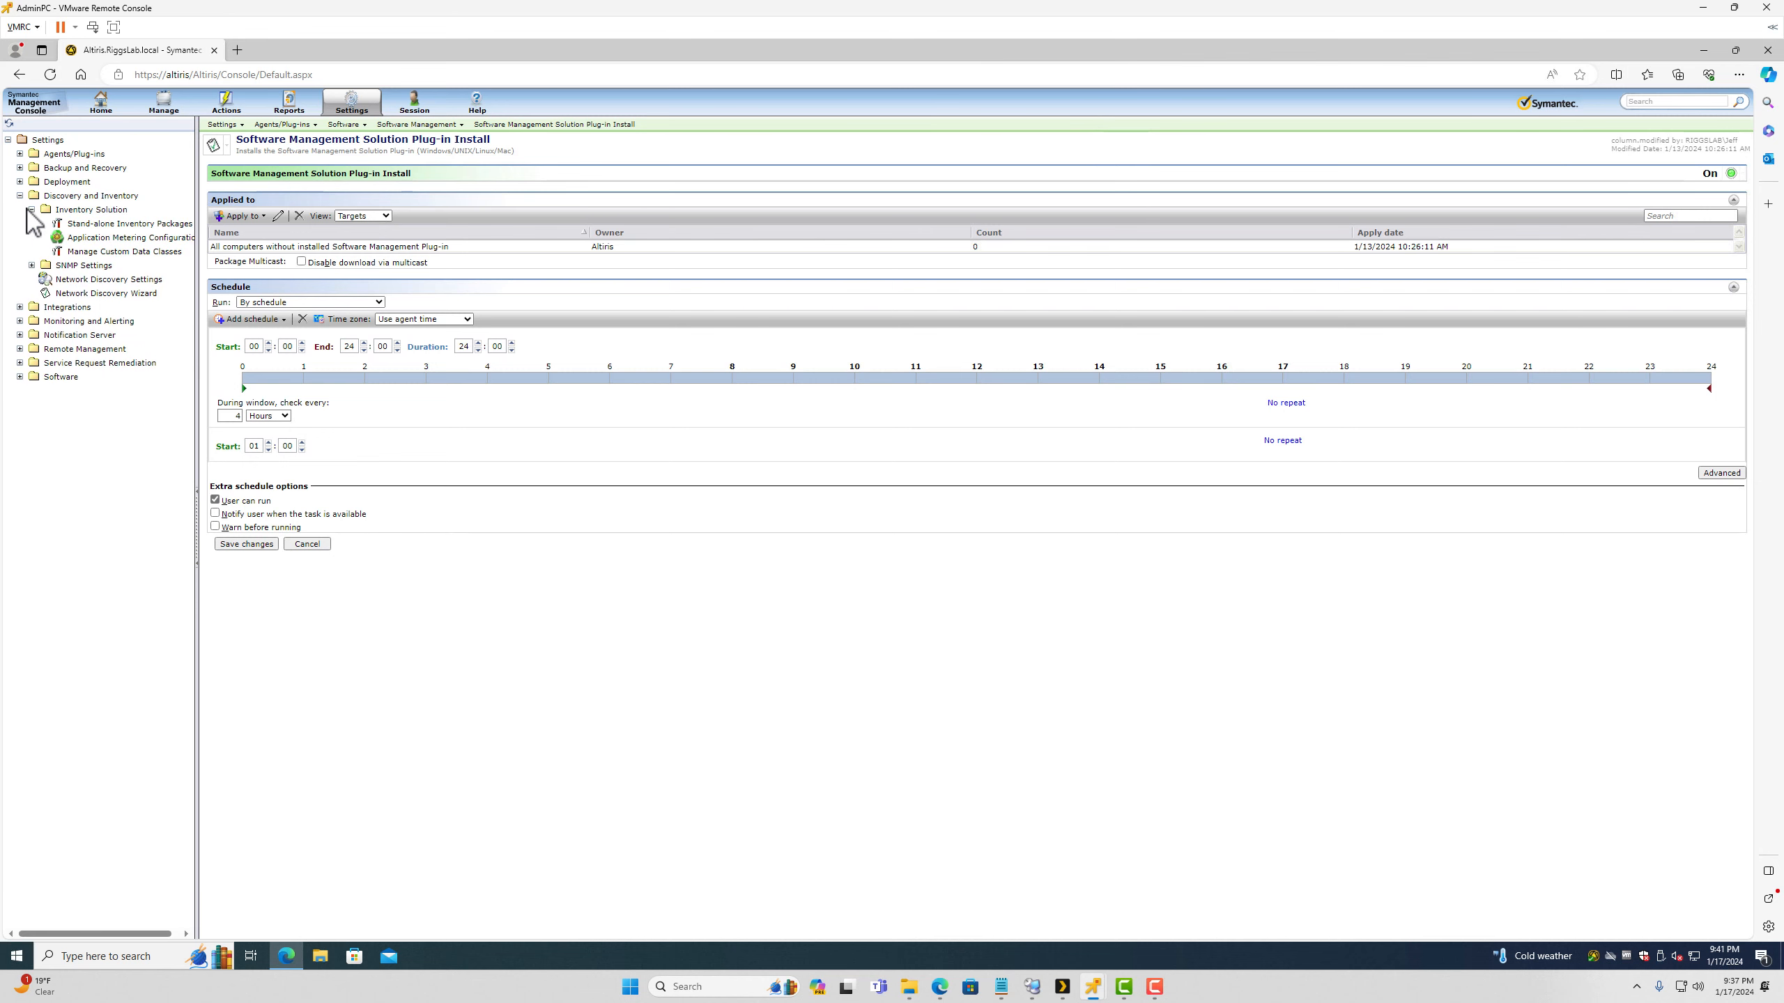
{"action": "left_click", "coordinate": [126, 224]}
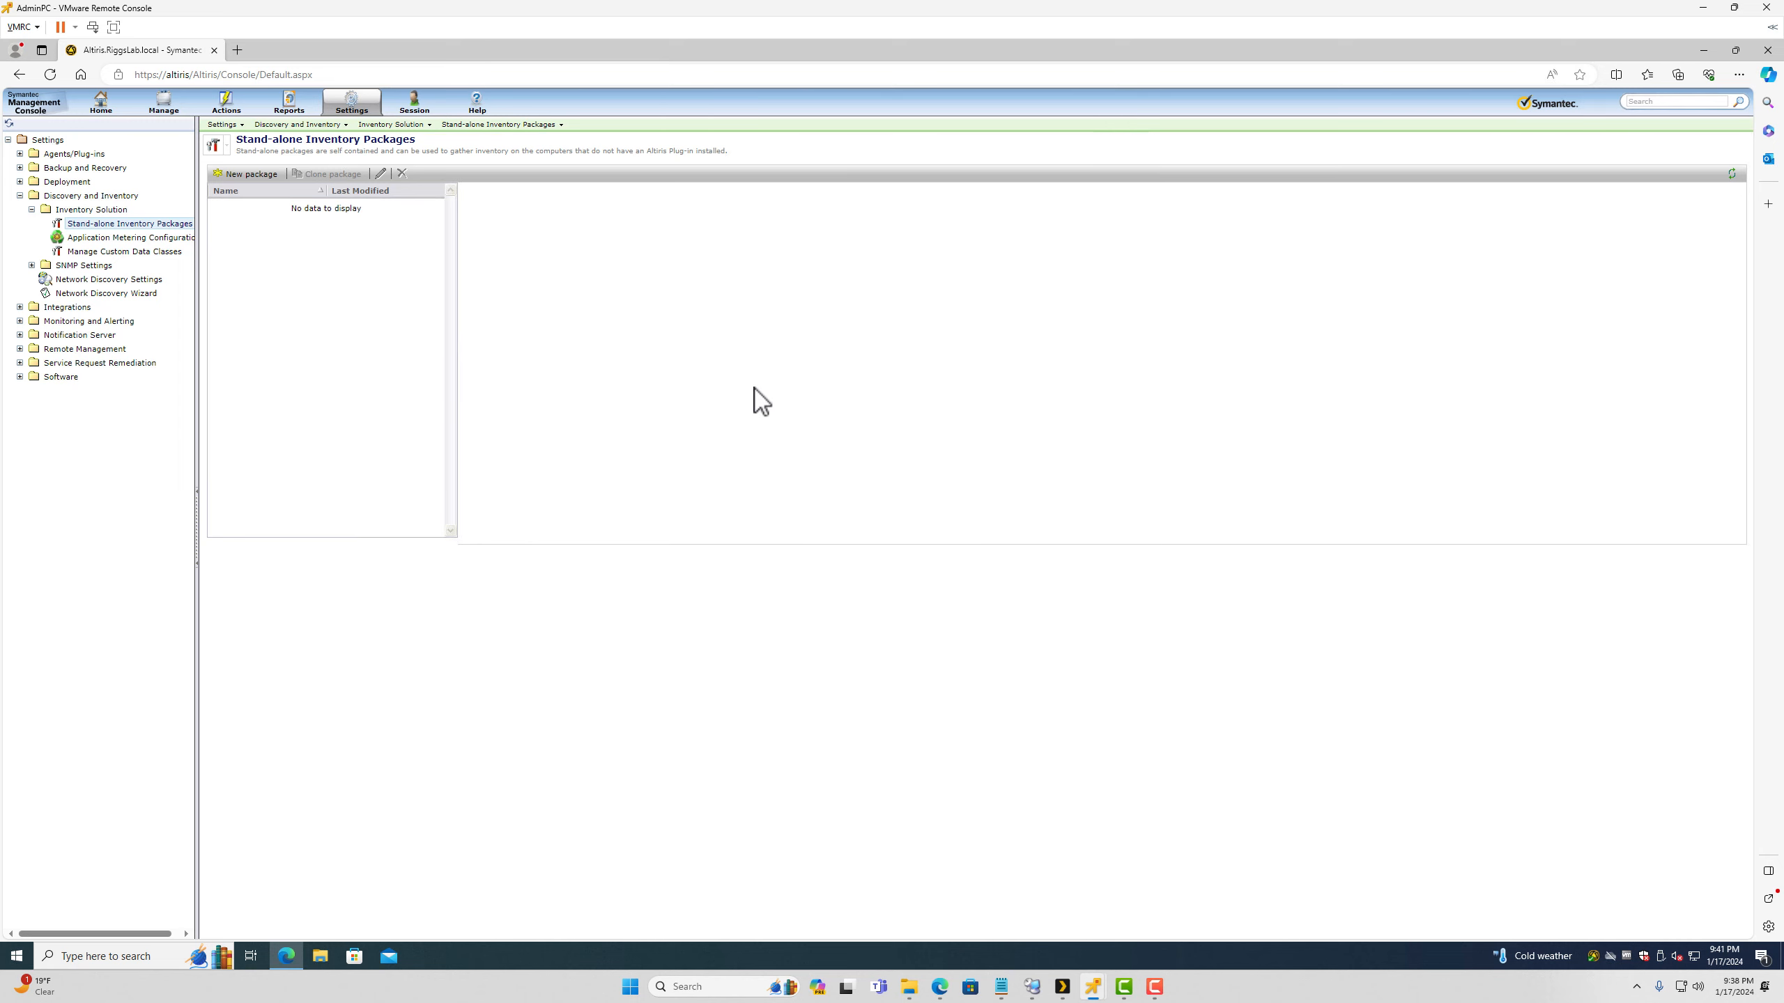
Step: Start a new package named "WinXP Legacy Inventory" with the description "Run inventory for Legacy XP - save locally"
{"action": "left_click", "coordinate": [253, 175]}
{"action": "left_click", "coordinate": [732, 313]}
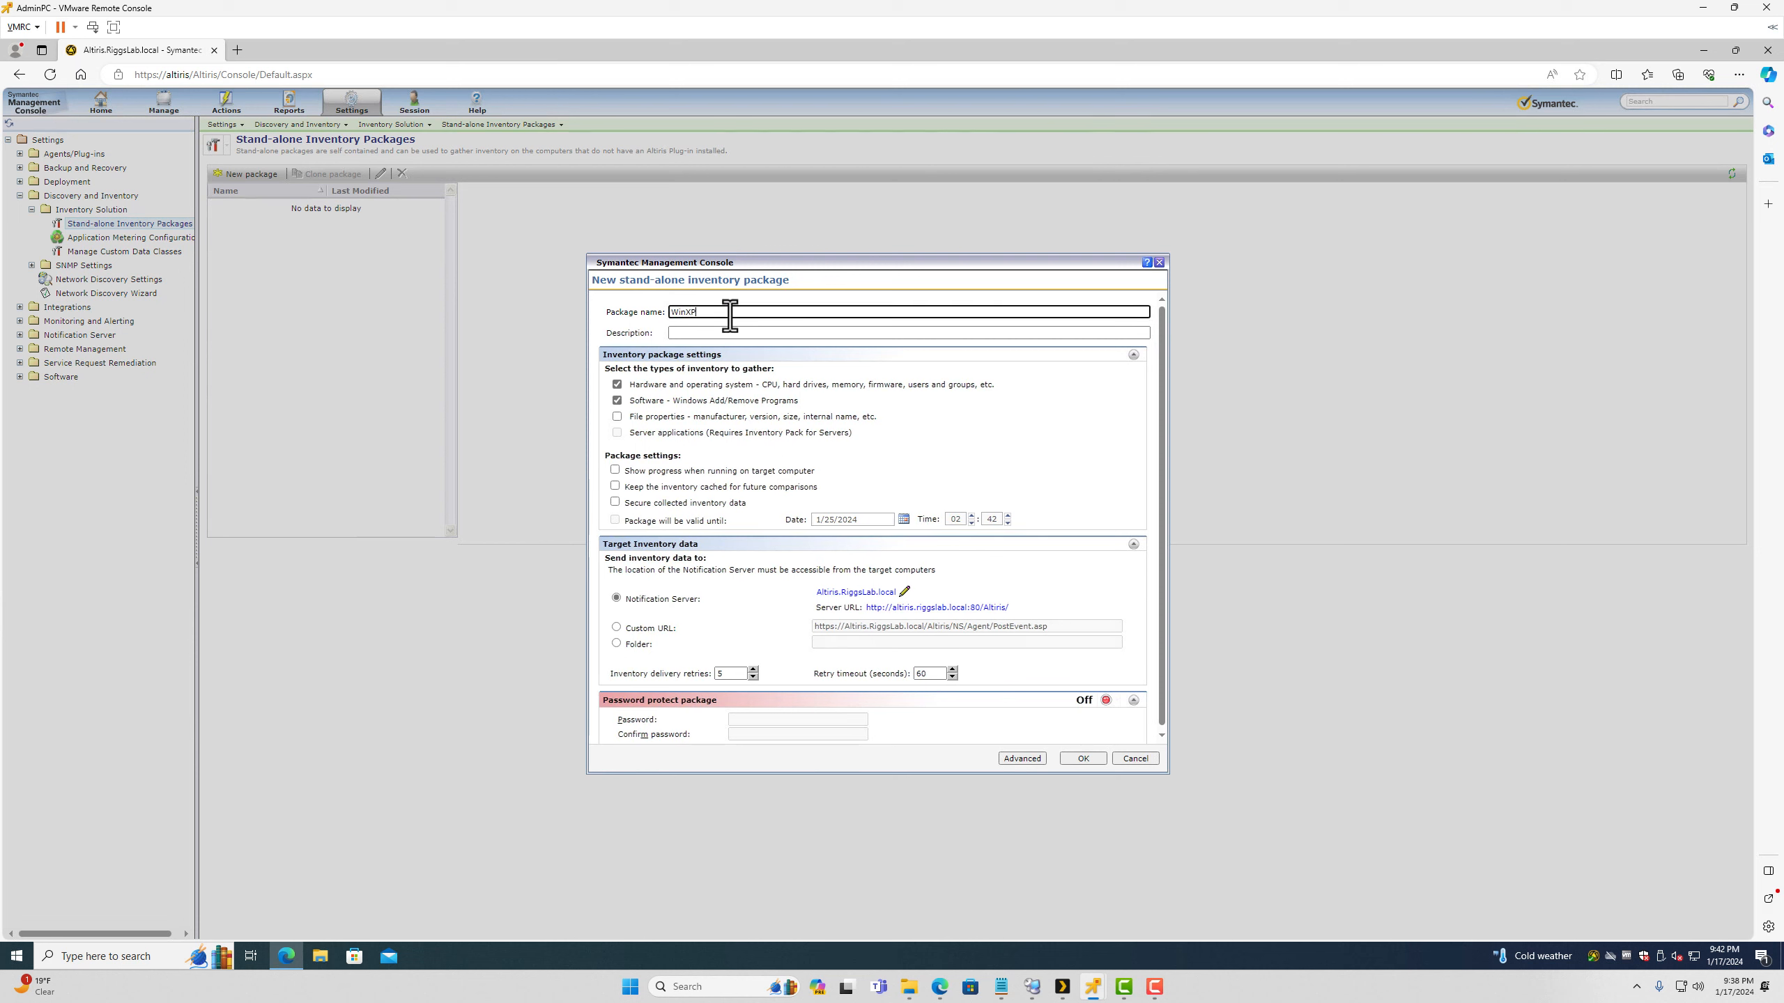
{"action": "type", "text": "WinXP Legacy Inventory"}
{"action": "key", "text": "Tab"}
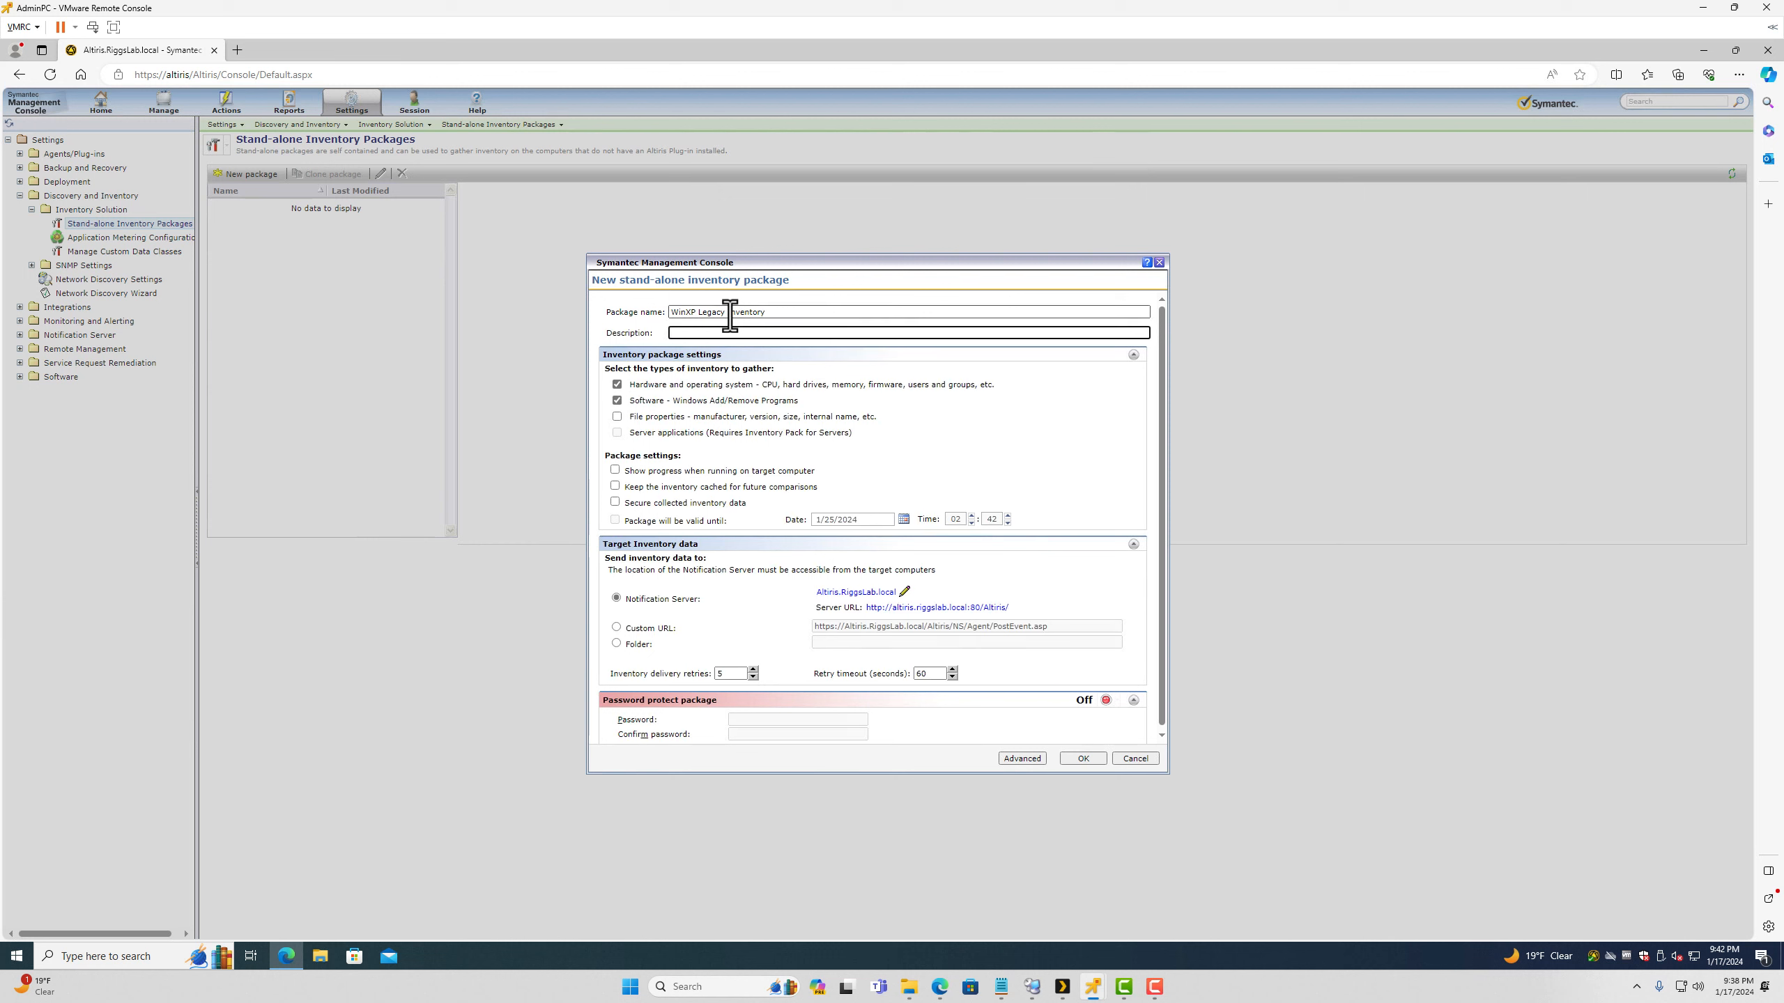
{"action": "type", "text": "Run inventory for Legacy XP - save locally"}
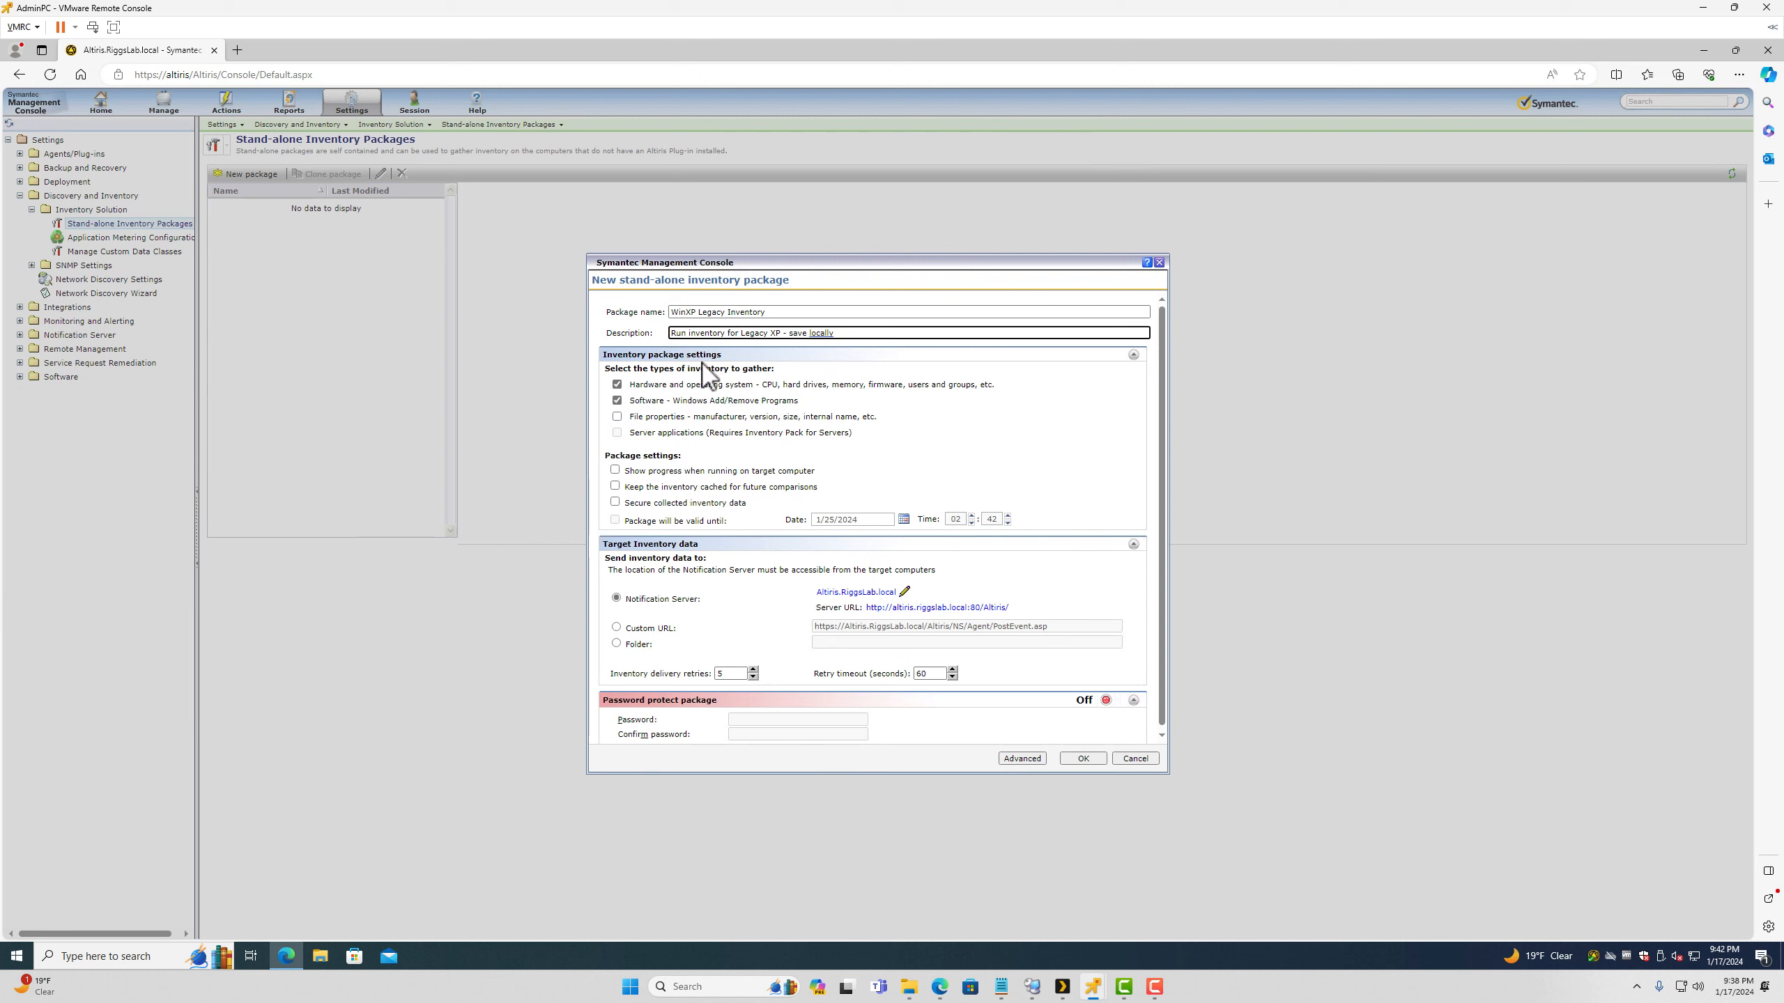
Step: Review the inventory types to gather, and include file properties such as manufacturer, version, size and internal name
{"action": "left_click_drag", "start_coordinate": [695, 384], "coordinate": [1018, 388]}
{"action": "left_click", "coordinate": [808, 400]}
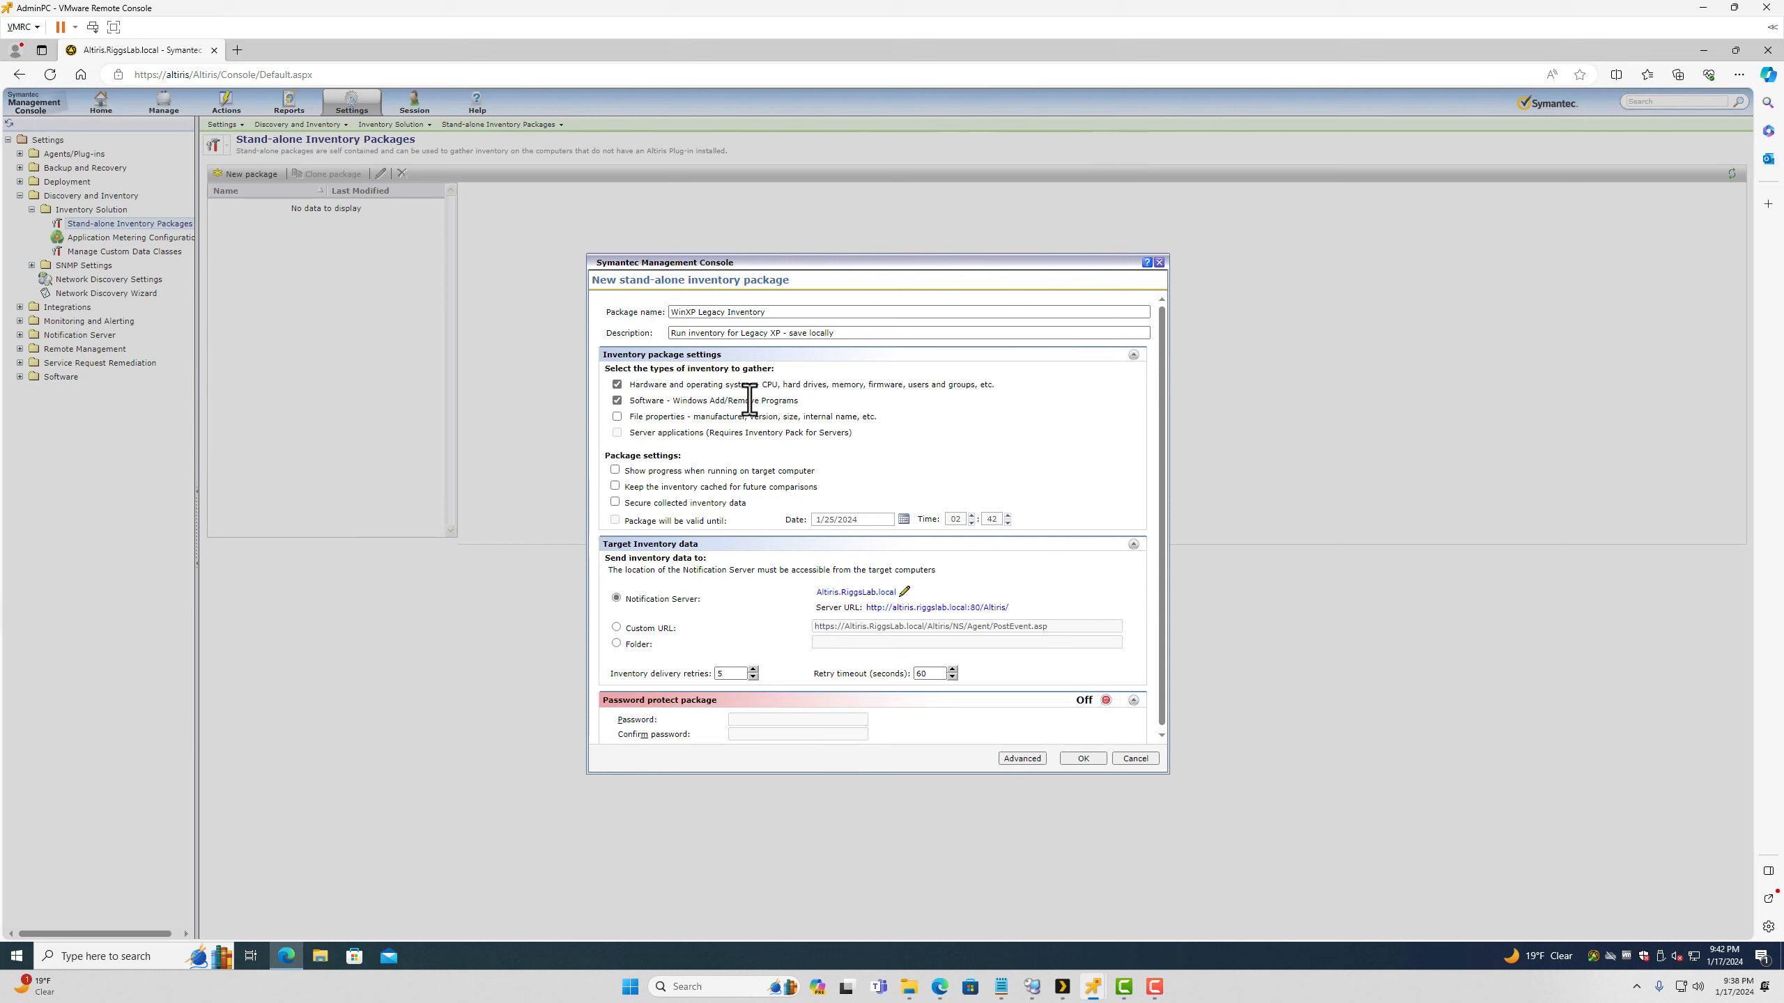
{"action": "left_click_drag", "start_coordinate": [688, 405], "coordinate": [853, 418]}
{"action": "left_click", "coordinate": [639, 420]}
{"action": "left_click_drag", "start_coordinate": [693, 418], "coordinate": [878, 417]}
{"action": "left_click", "coordinate": [617, 416]}
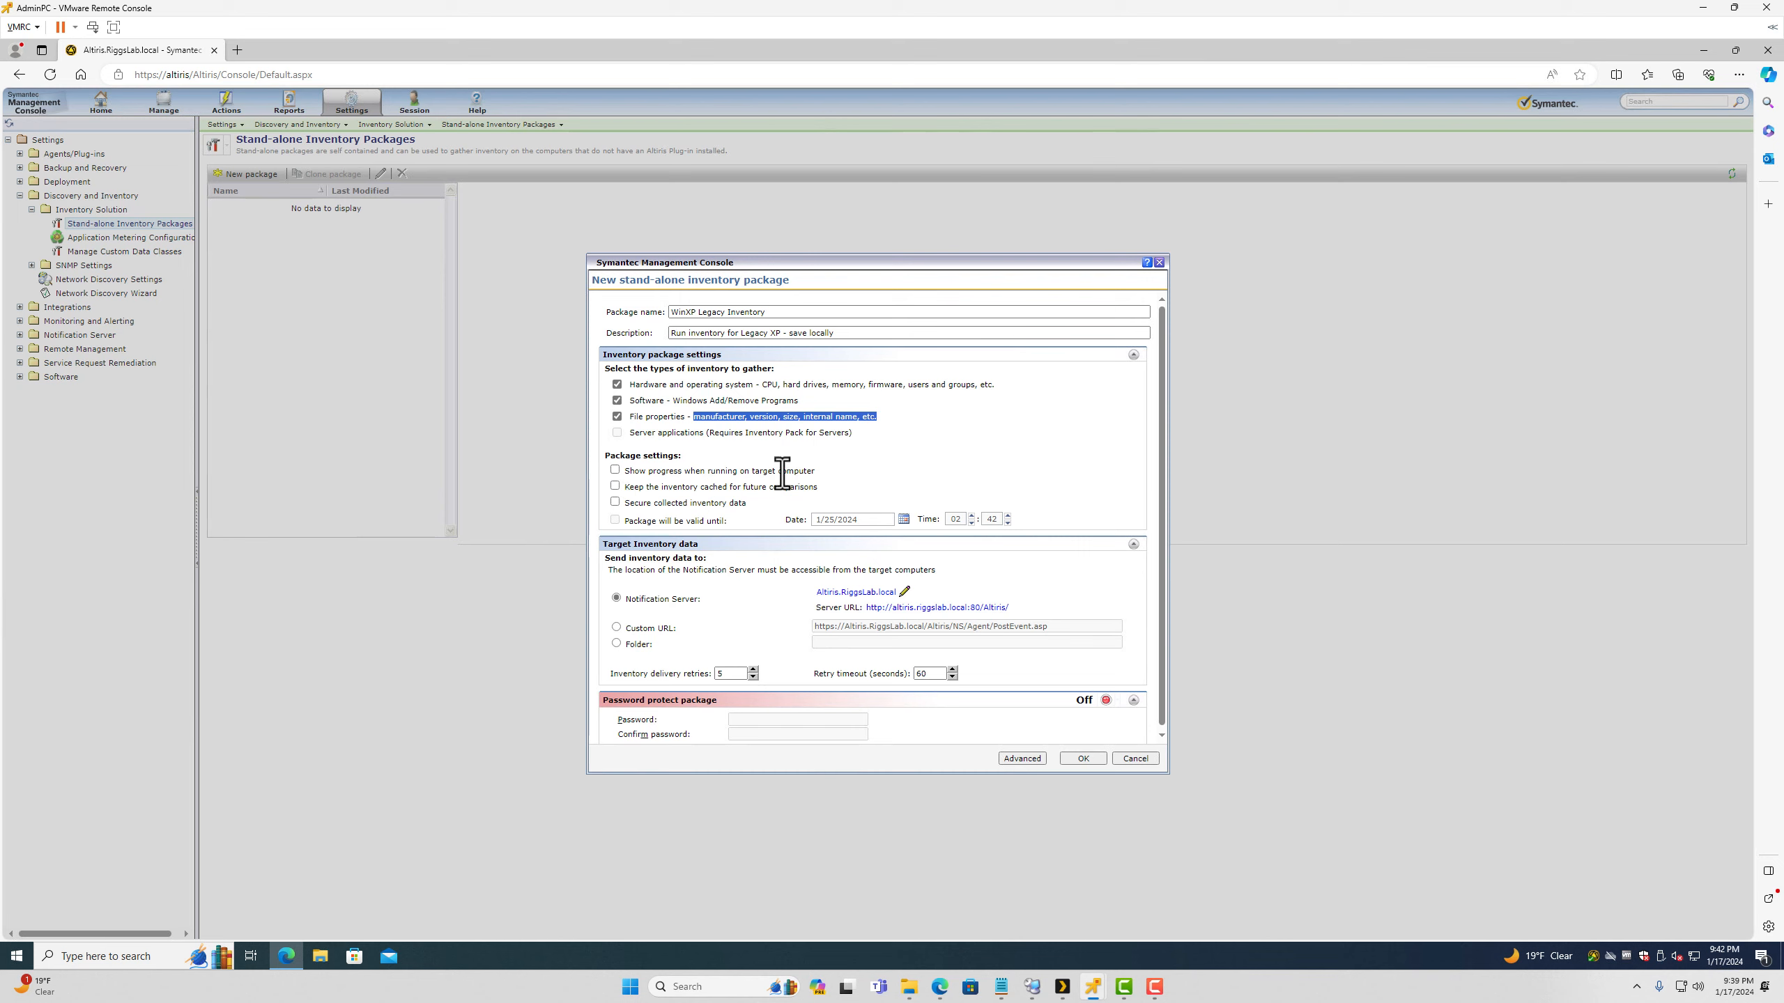
Step: Enable showing progress when running on the target computer, and turn the Secure collected inventory data option back off
{"action": "left_click", "coordinate": [615, 470]}
{"action": "left_click_drag", "start_coordinate": [818, 488], "coordinate": [622, 489]}
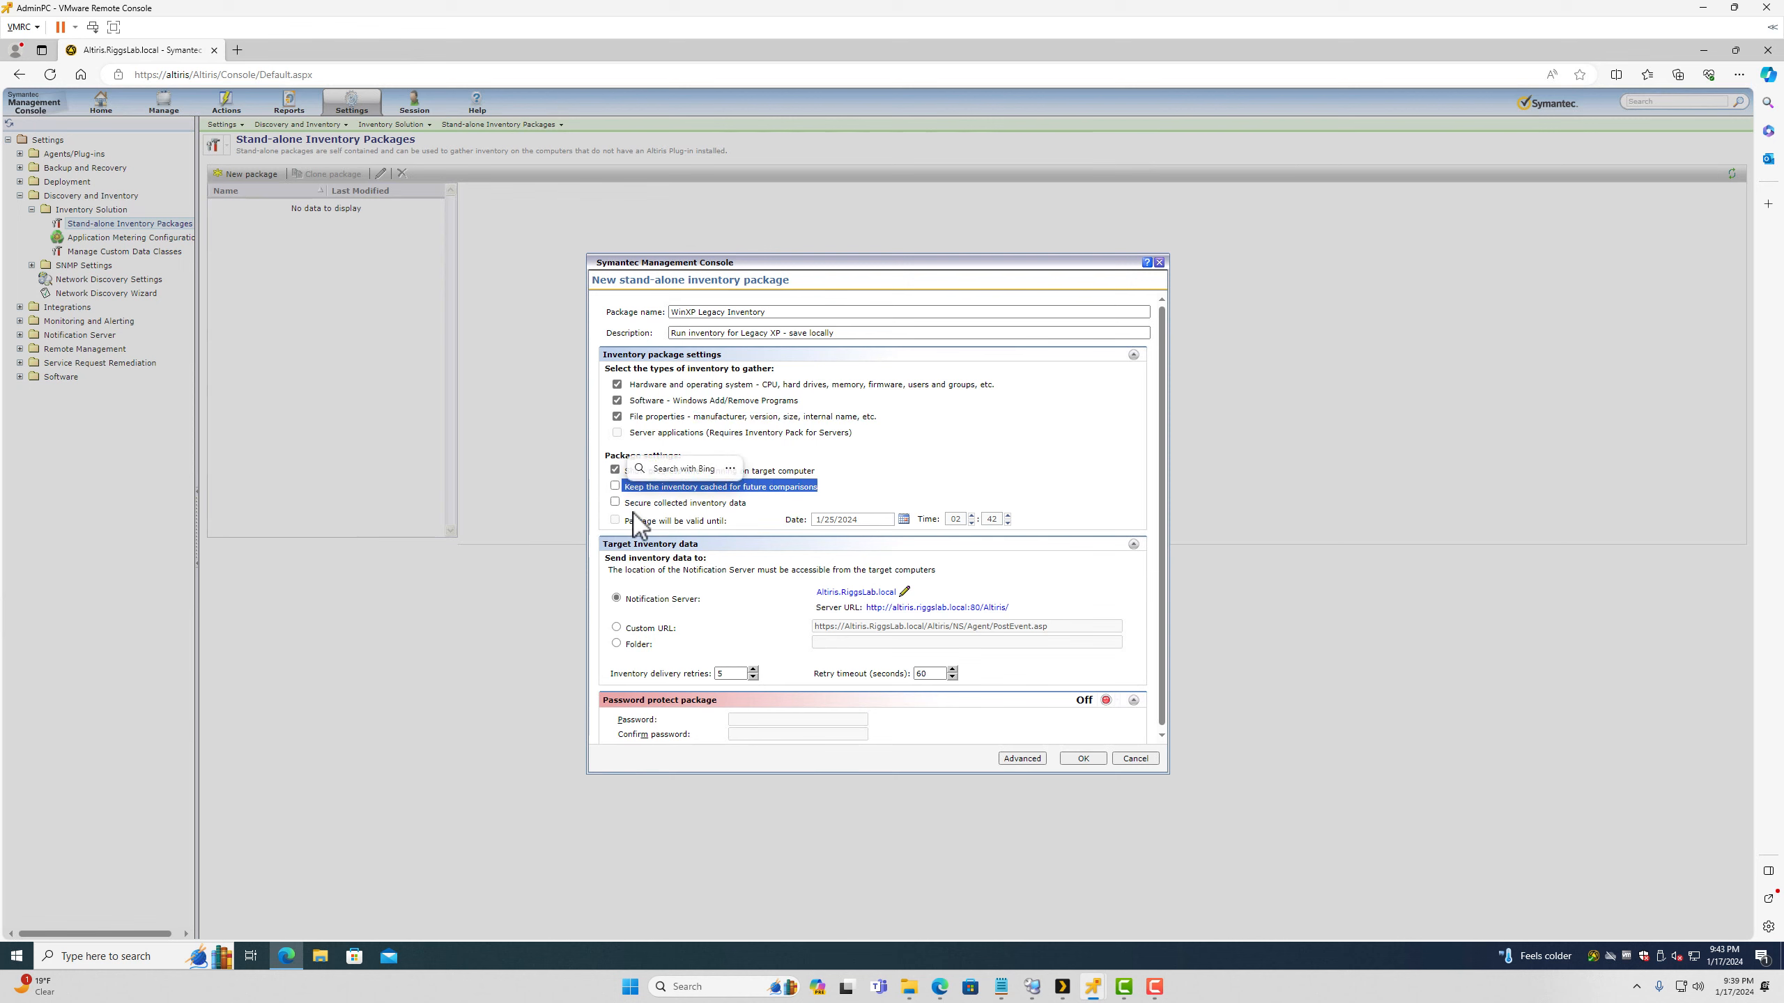
{"action": "left_click", "coordinate": [709, 518]}
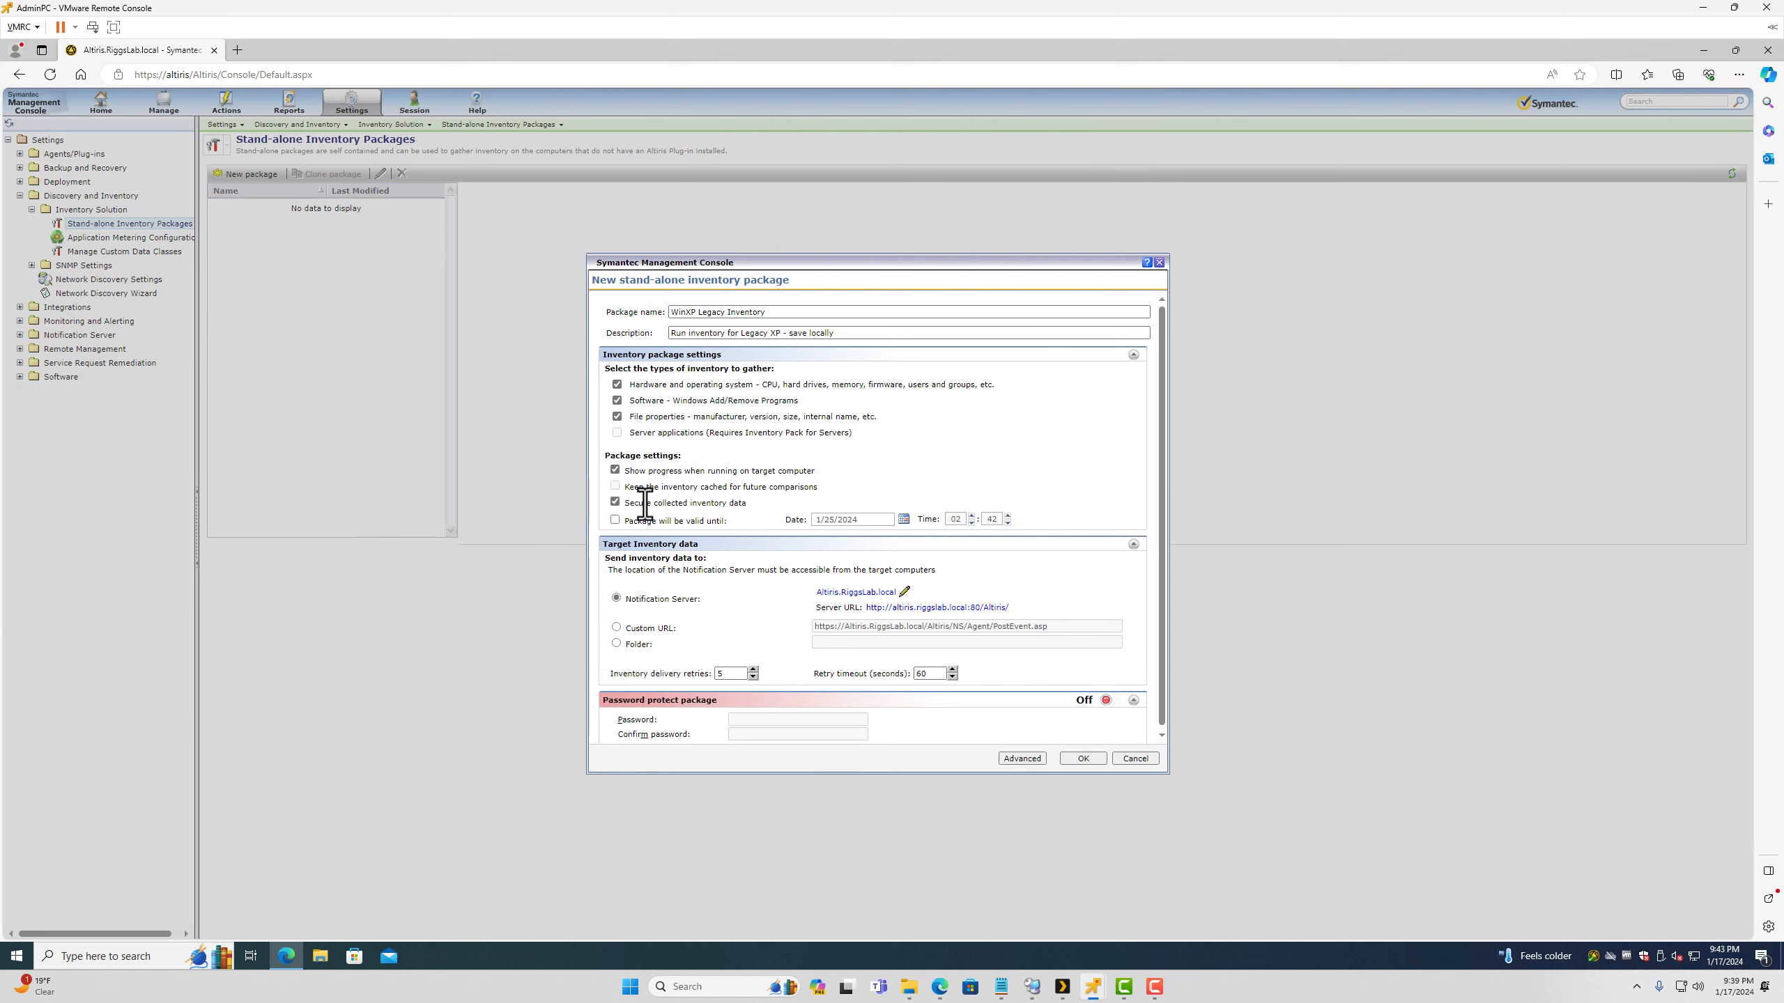
{"action": "left_click", "coordinate": [615, 503]}
Step: Set the target for the inventory data to the folder c:\RiggsLab
{"action": "left_click", "coordinate": [616, 626]}
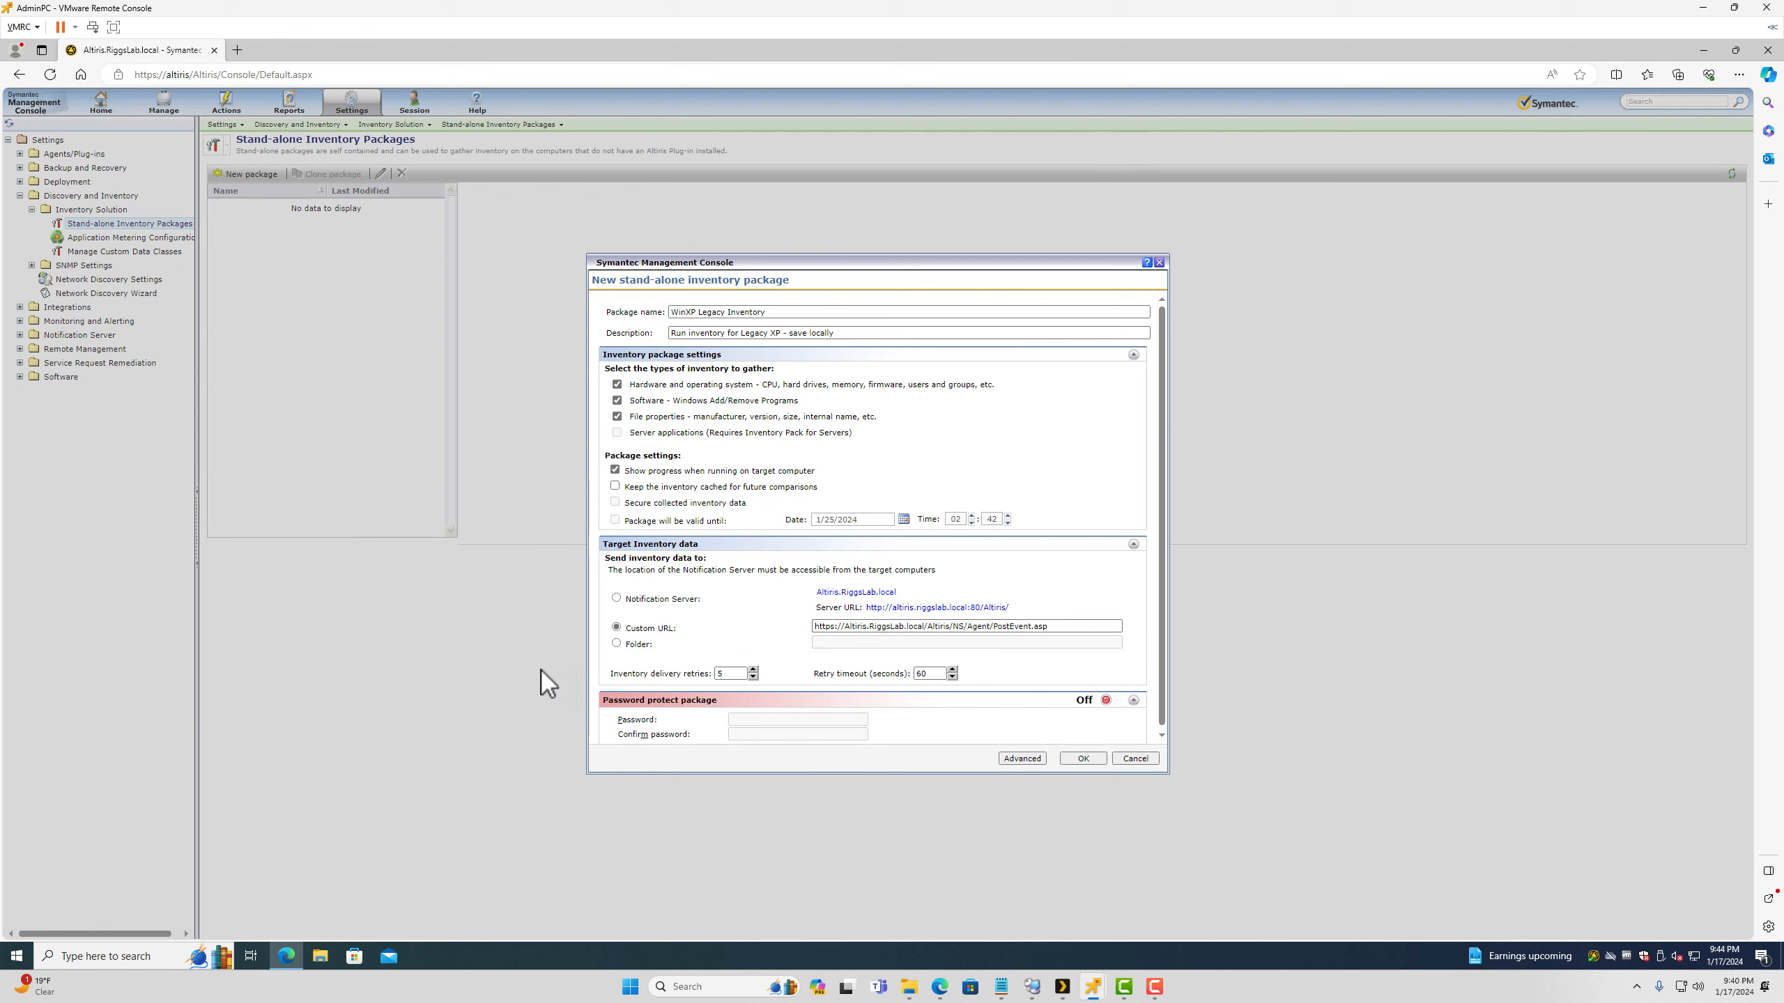
{"action": "left_click", "coordinate": [616, 644]}
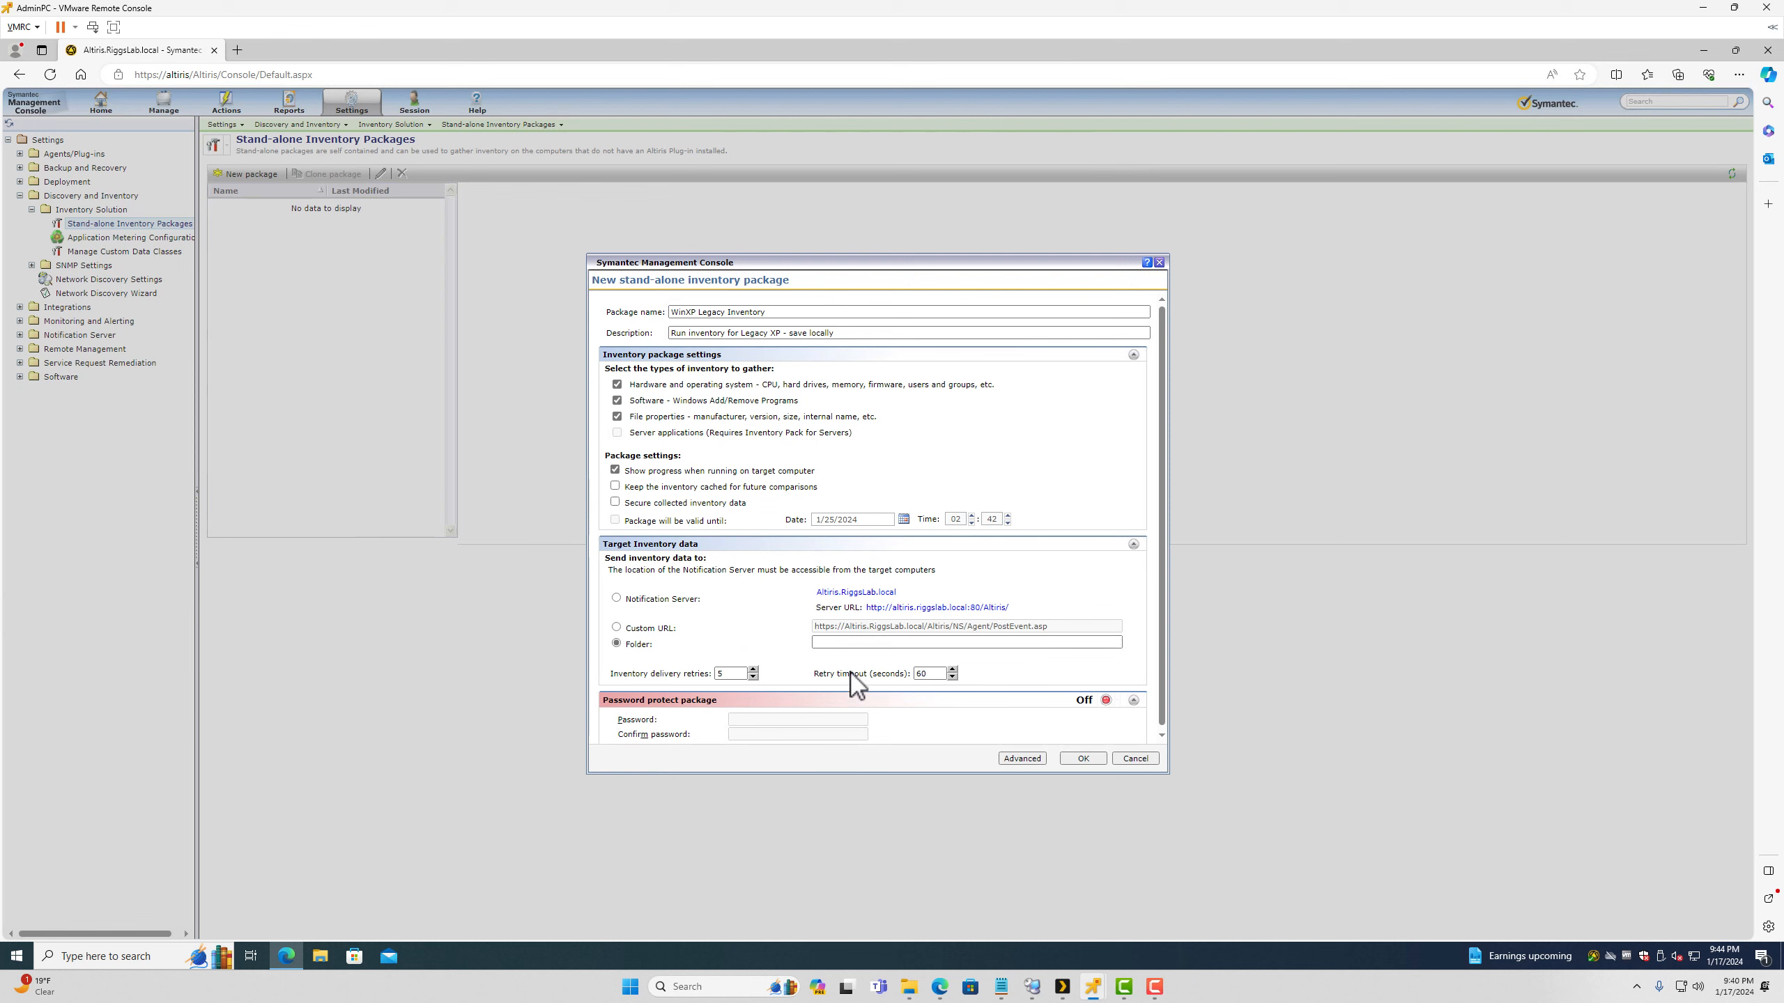
{"action": "left_click", "coordinate": [854, 644]}
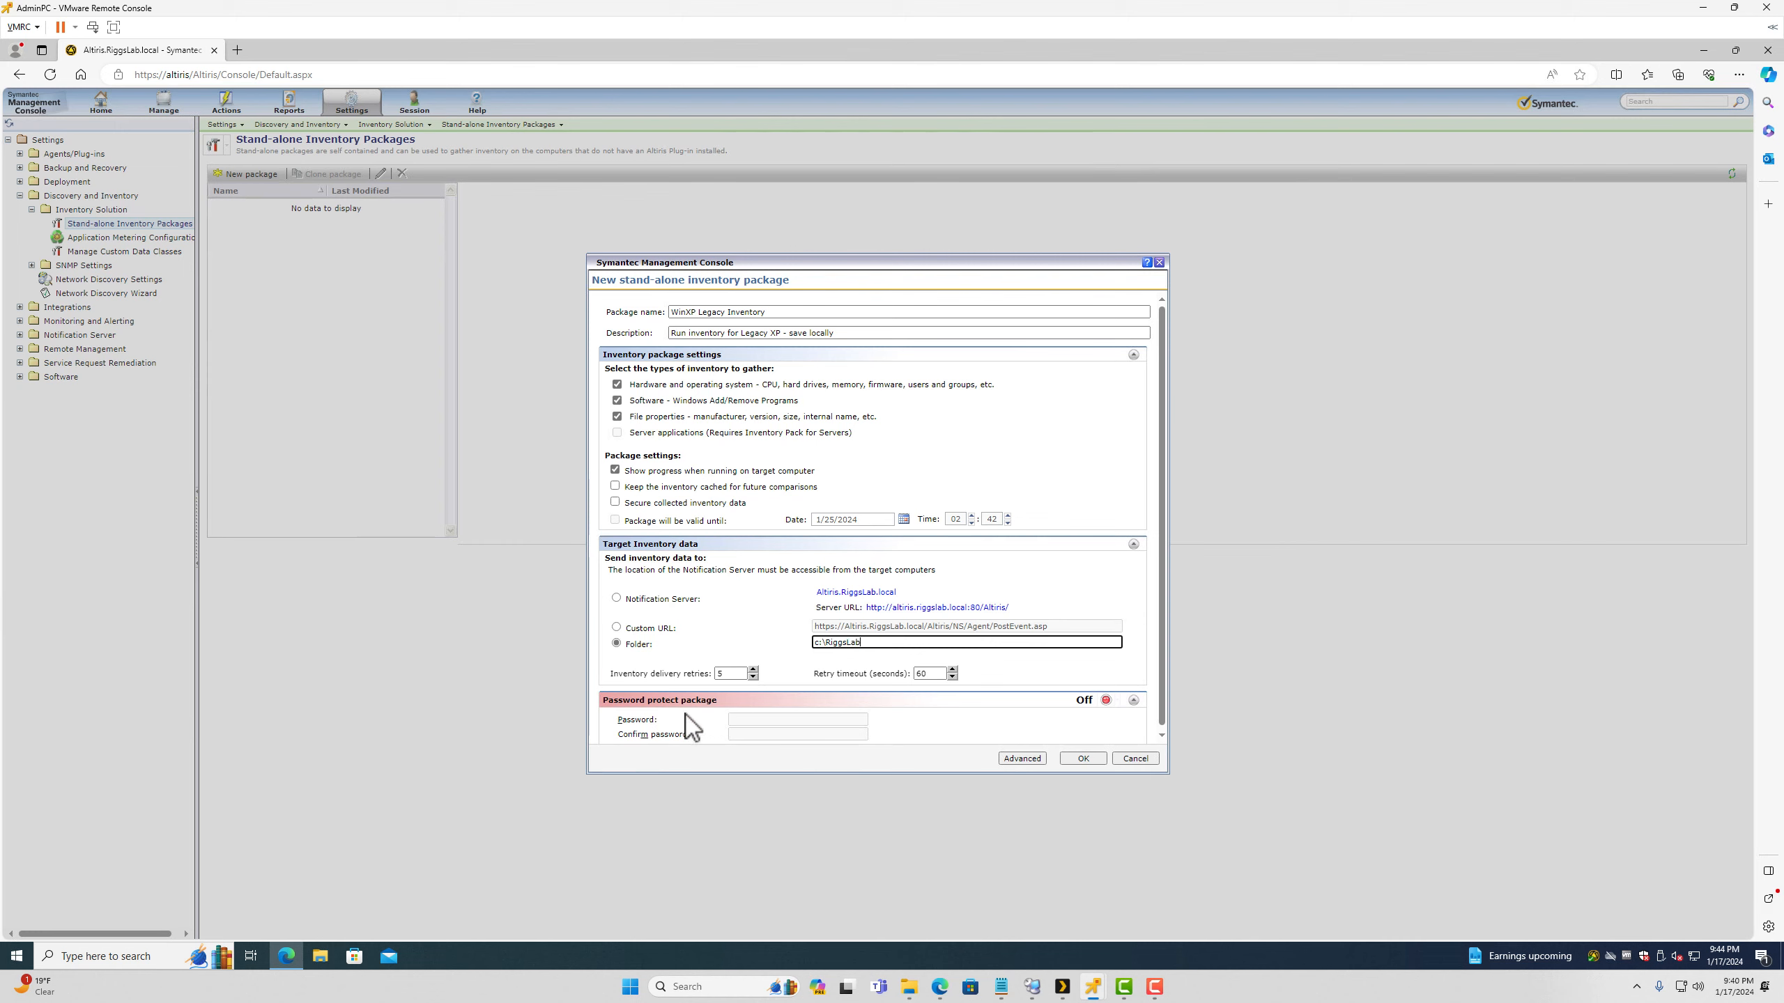
{"action": "scroll", "coordinate": [744, 724], "scroll_direction": "down", "scroll_amount": 1}
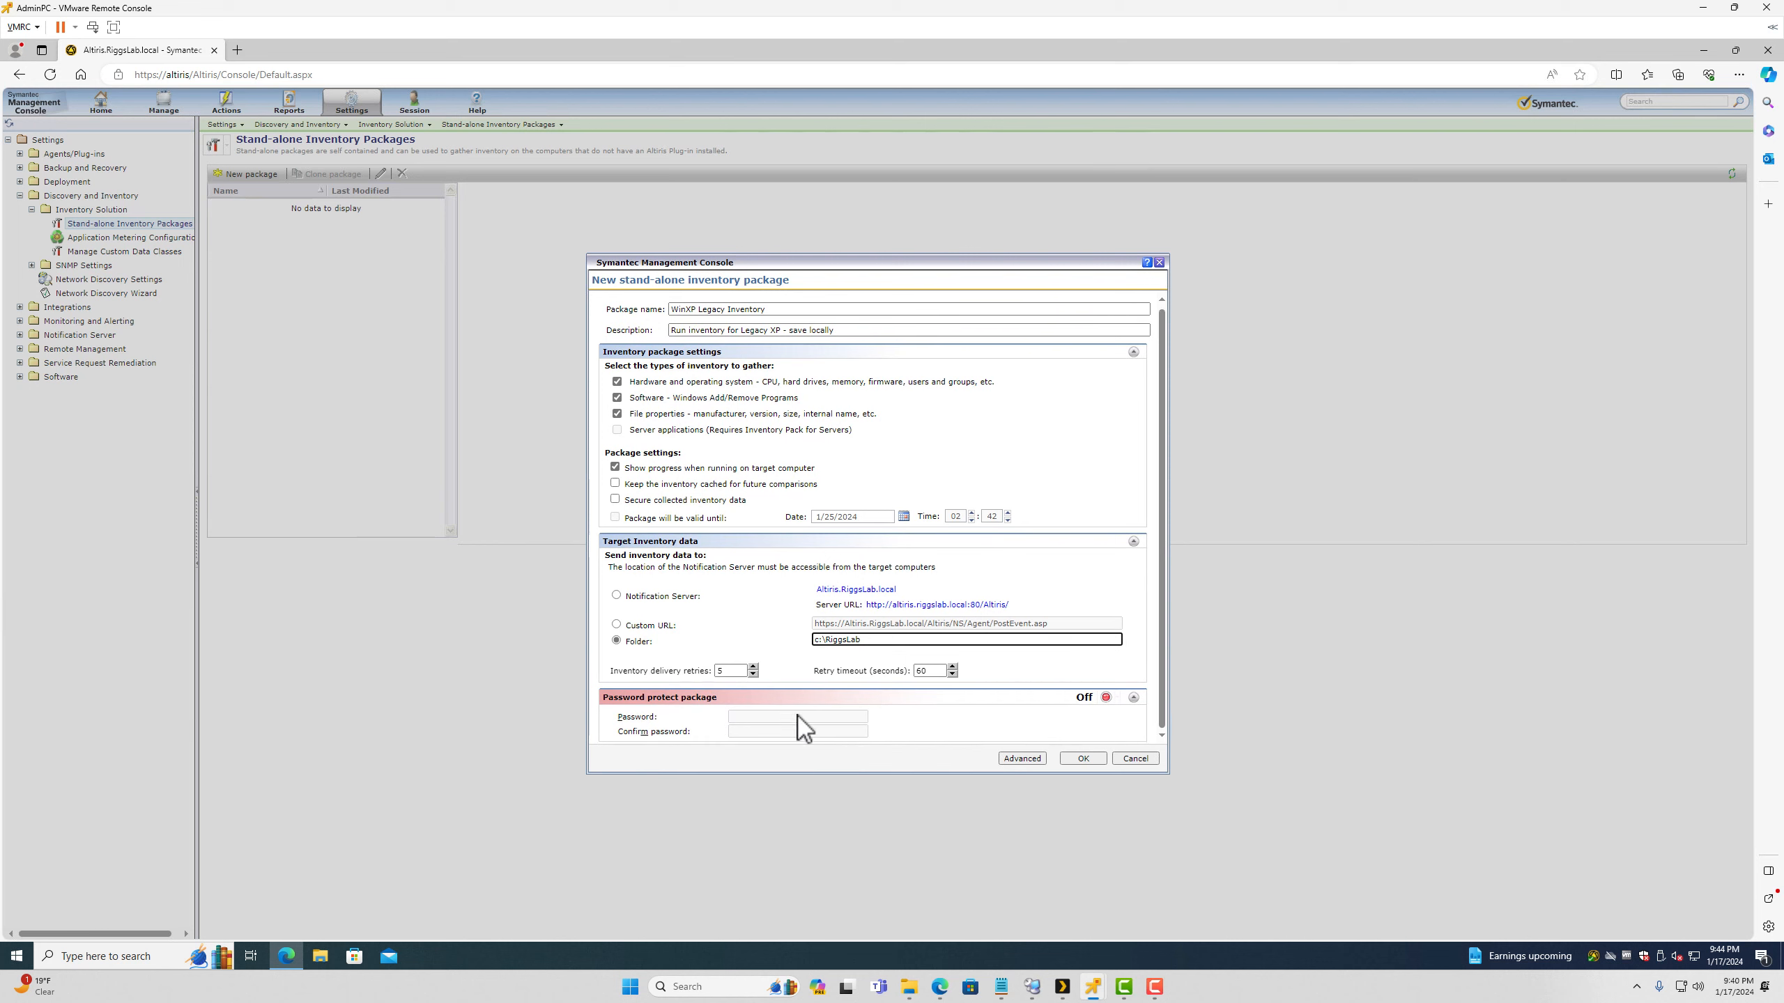
Step: Open the package's advanced options and examine the common hardware data classes, switching Battery and Keyboard off and back on
{"action": "left_click", "coordinate": [1024, 759]}
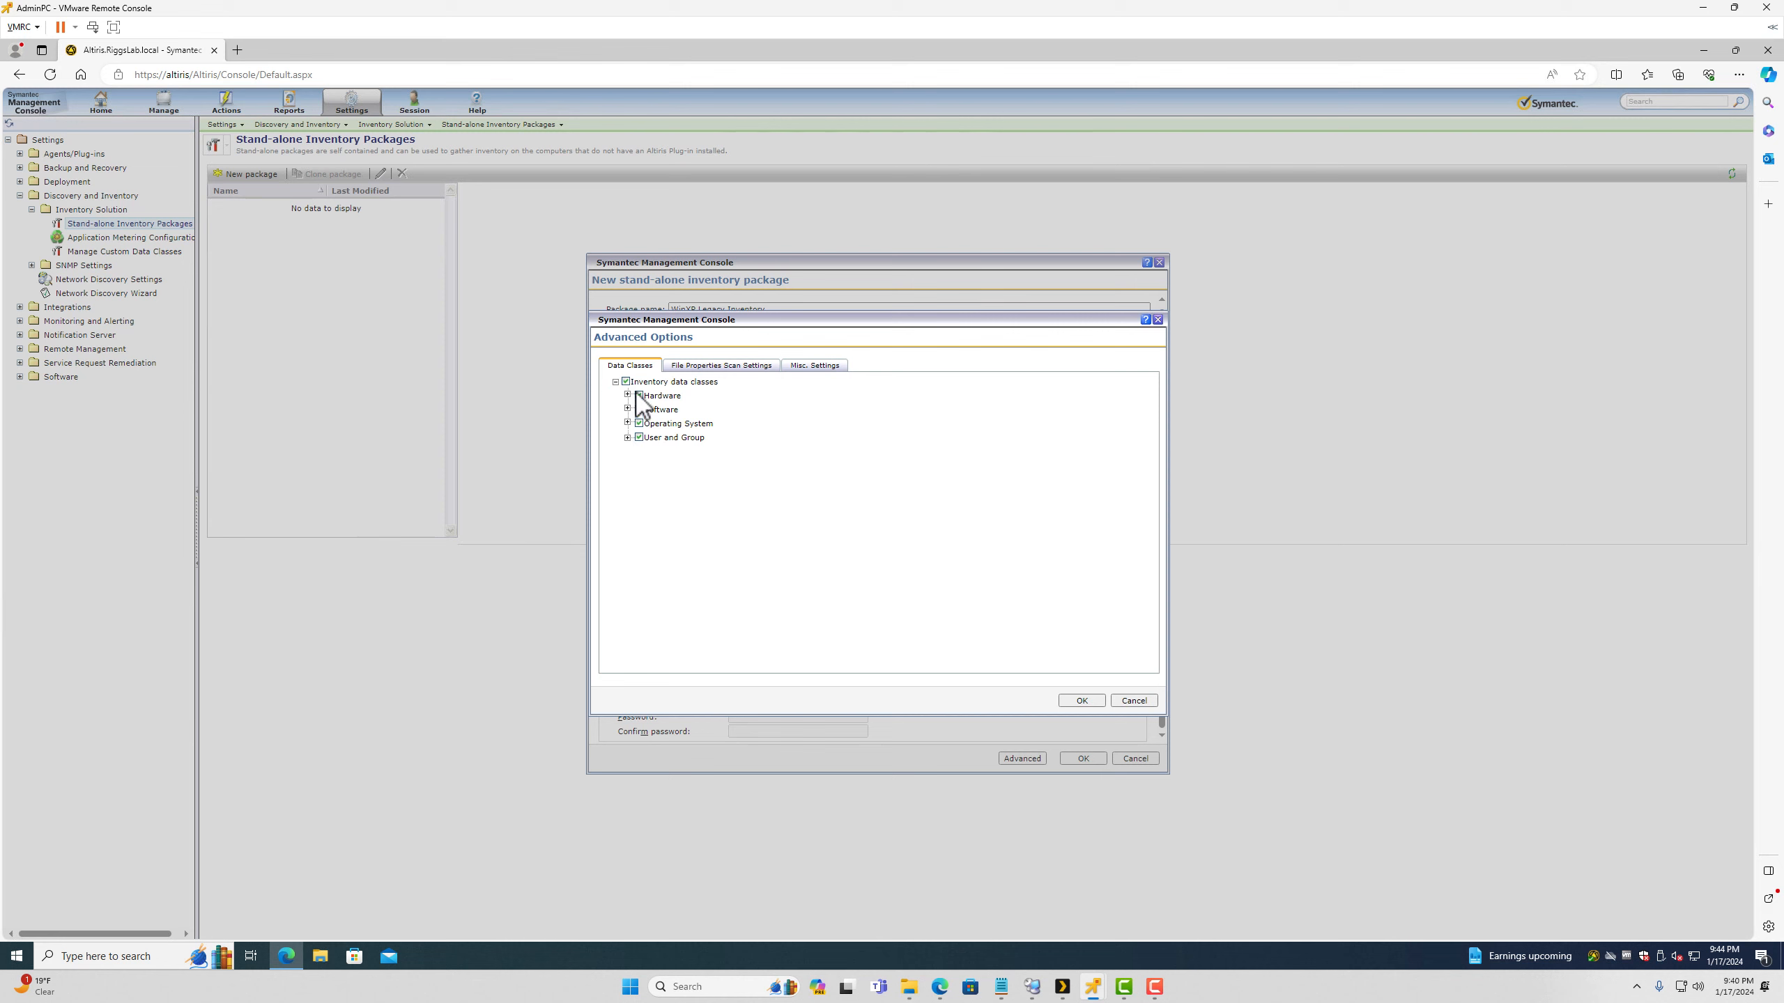
{"action": "left_click", "coordinate": [628, 396]}
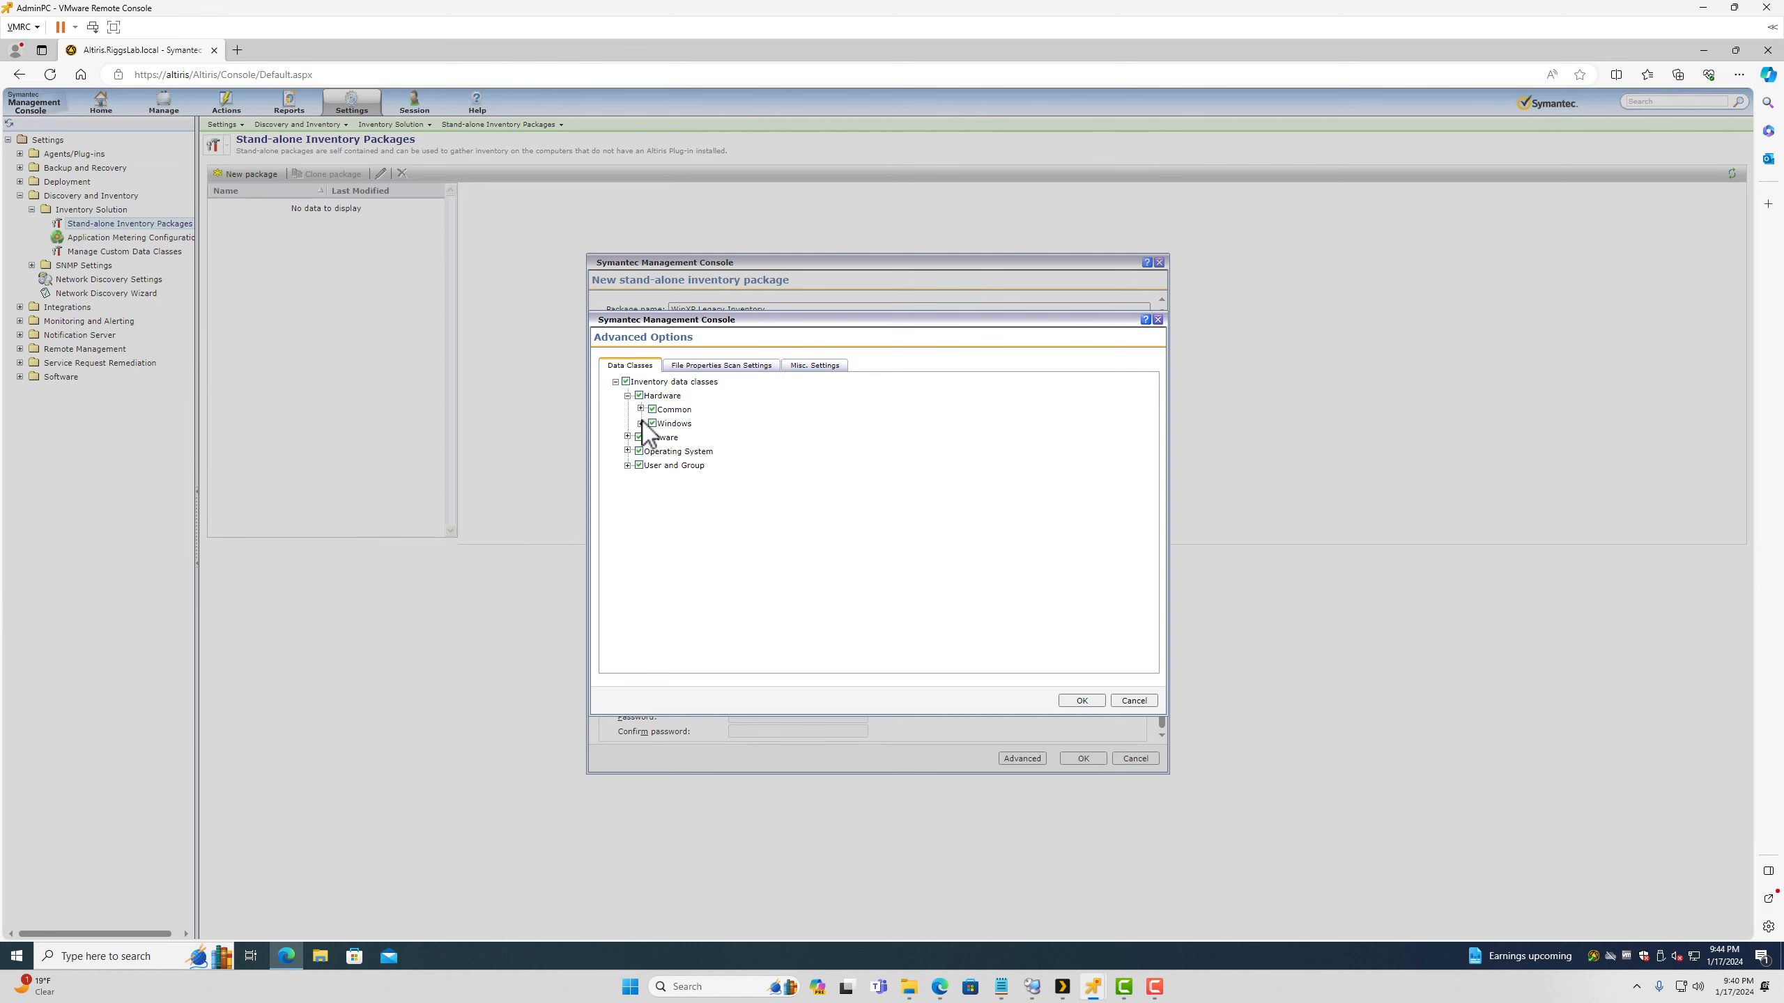
{"action": "left_click", "coordinate": [640, 409]}
{"action": "left_click", "coordinate": [665, 437]}
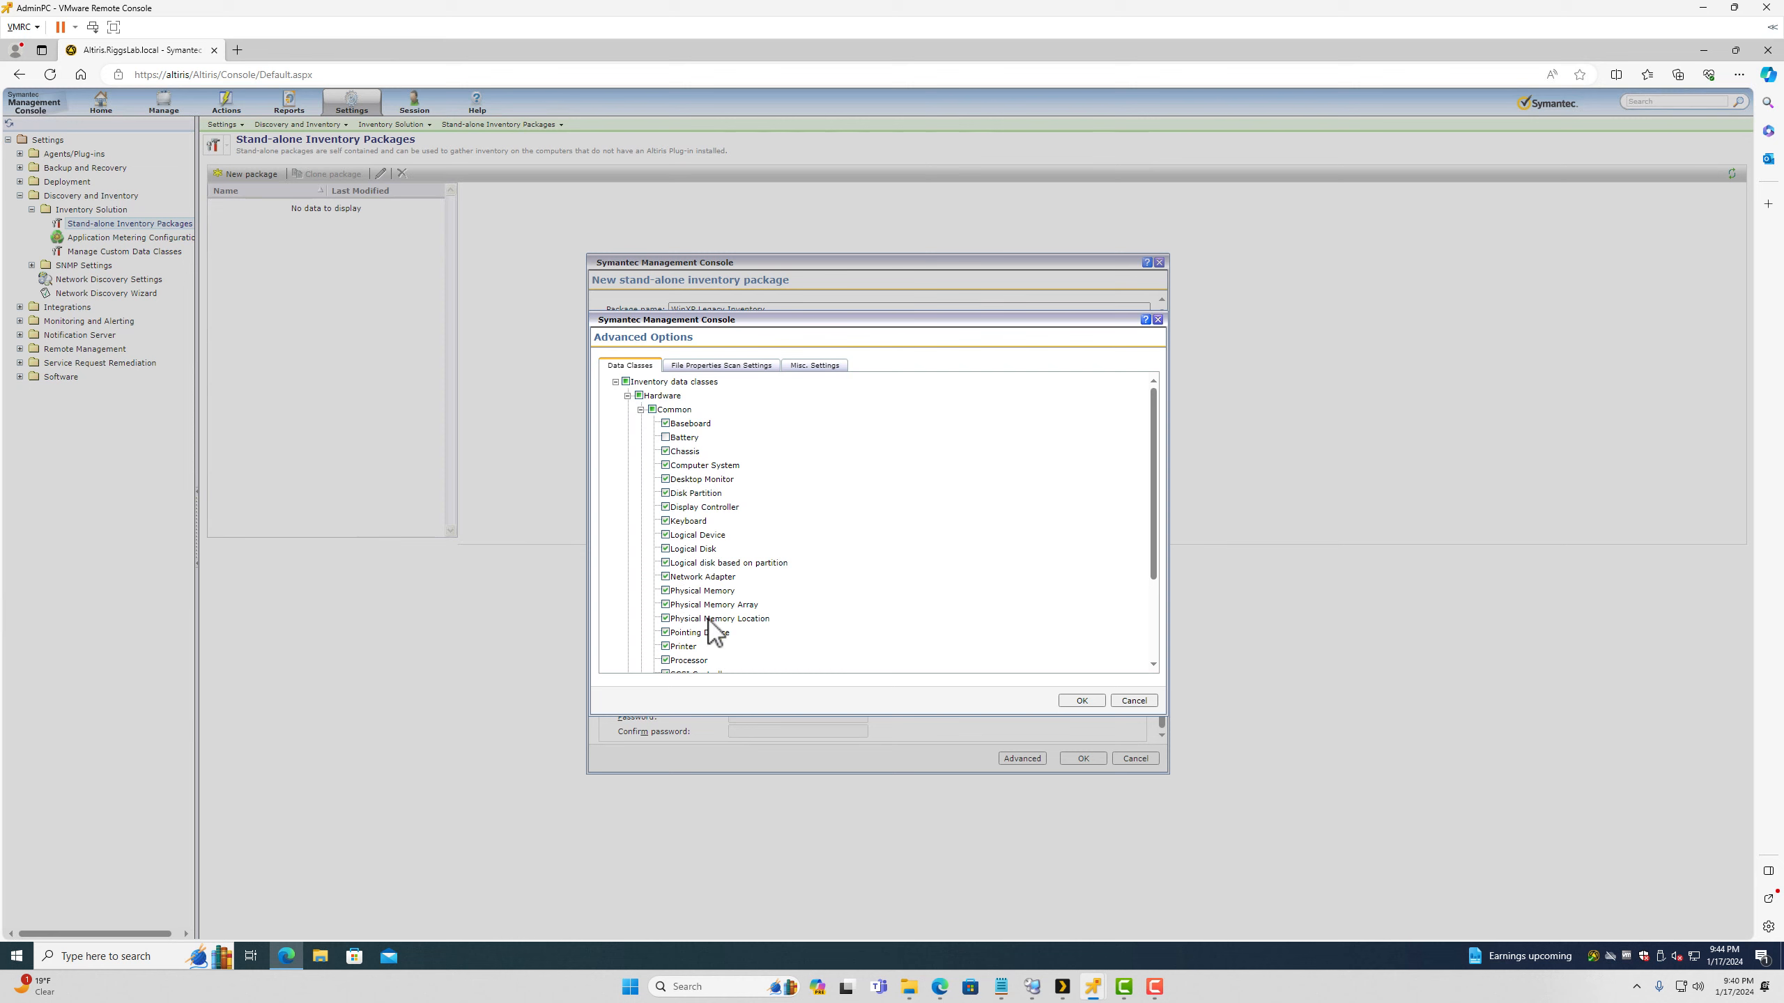
{"action": "left_click", "coordinate": [665, 520]}
{"action": "left_click", "coordinate": [664, 437]}
{"action": "left_click", "coordinate": [665, 521]}
Step: Review the file properties scan settings for drives, folders and files, as well as the miscellaneous logging and process settings
{"action": "left_click", "coordinate": [724, 369]}
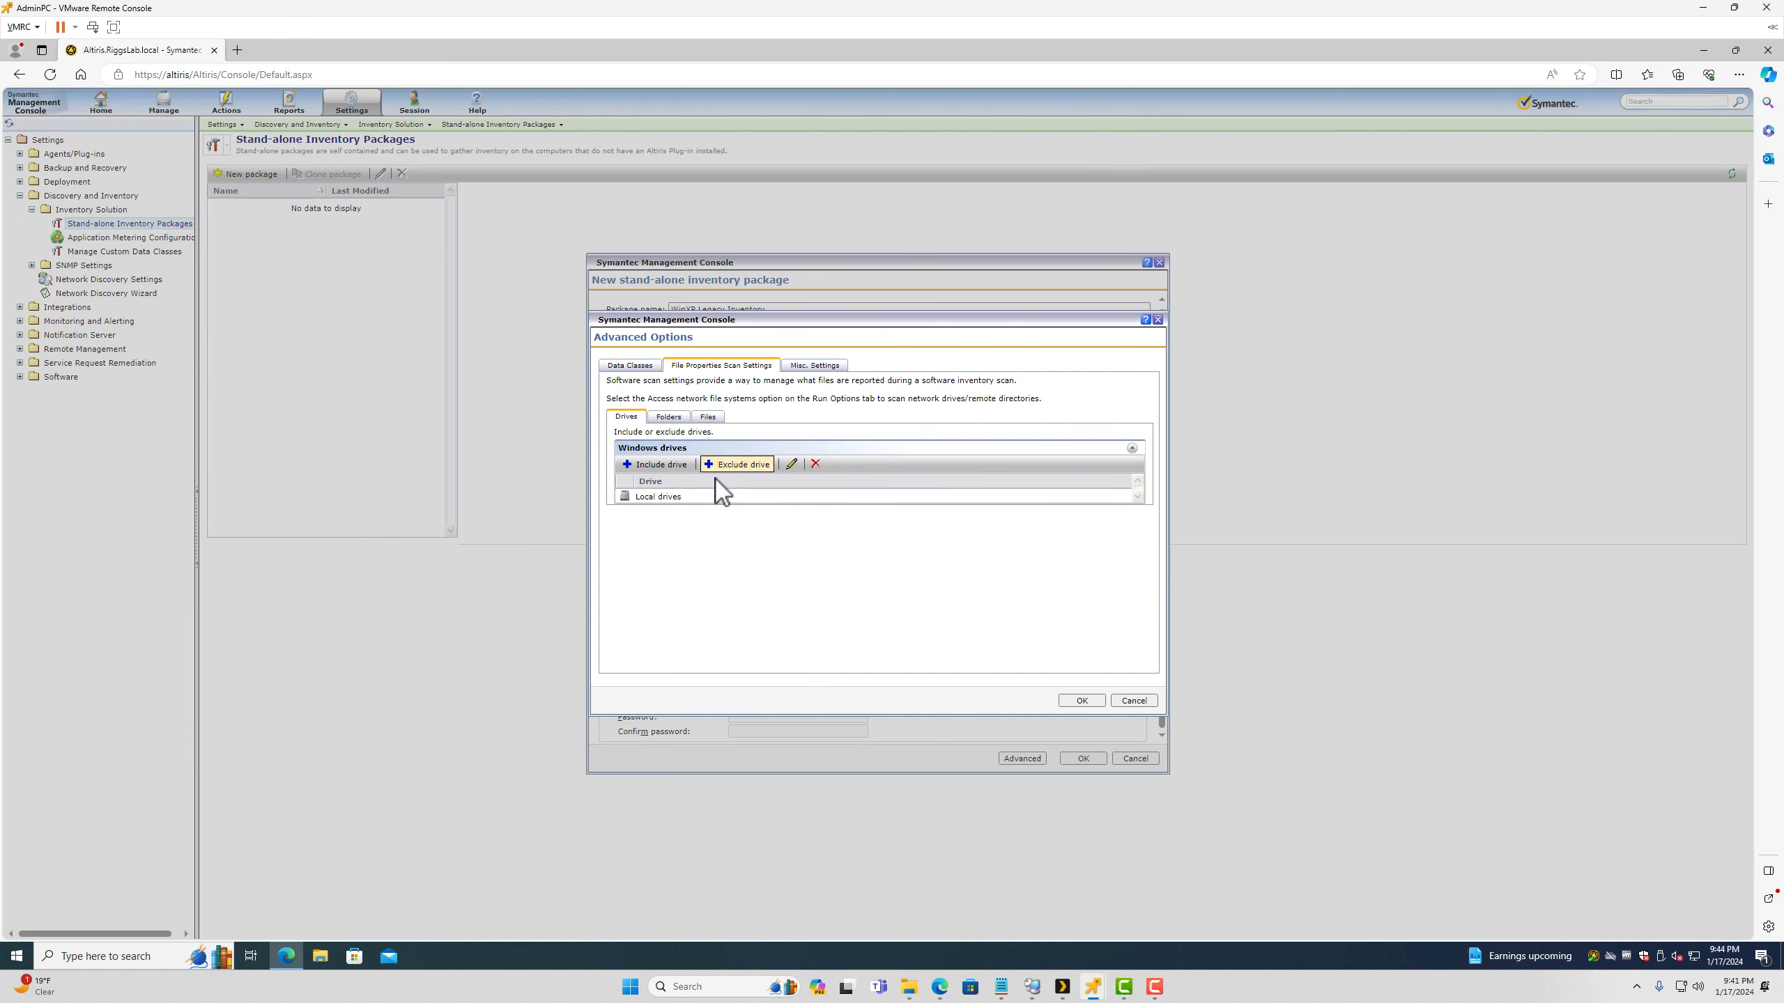
{"action": "left_click", "coordinate": [671, 418]}
{"action": "left_click", "coordinate": [709, 417]}
{"action": "left_click", "coordinate": [814, 366]}
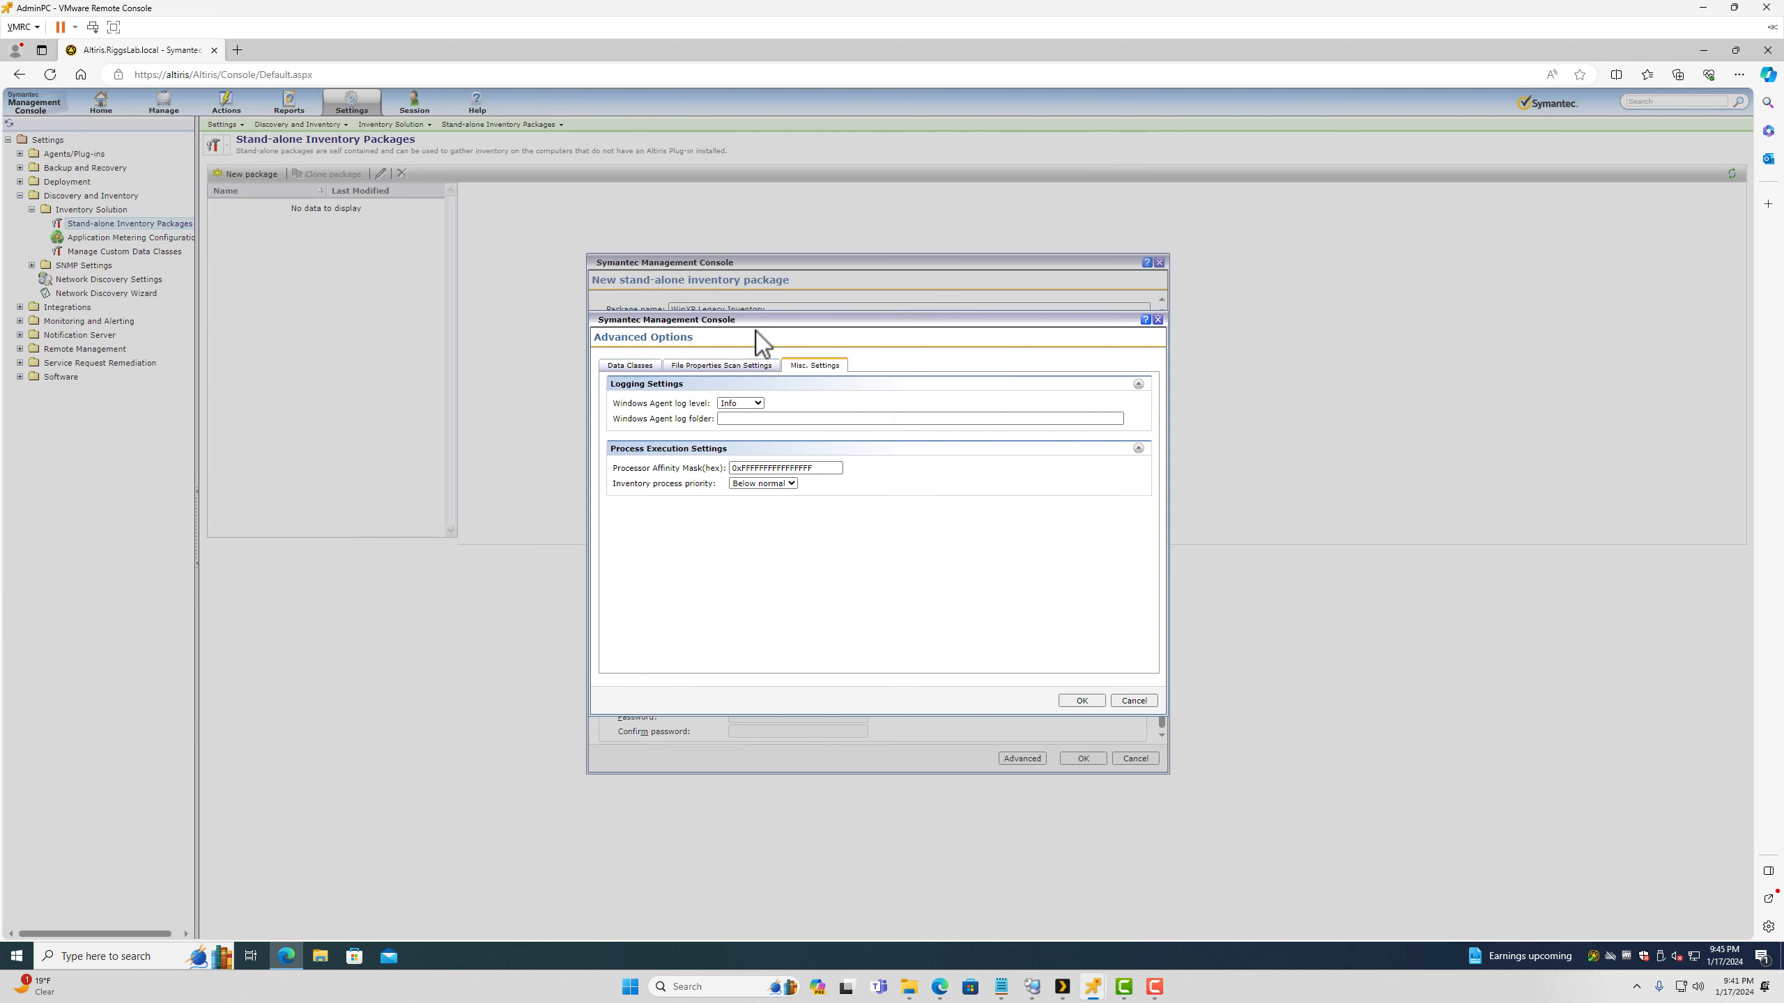
{"action": "left_click", "coordinate": [729, 367]}
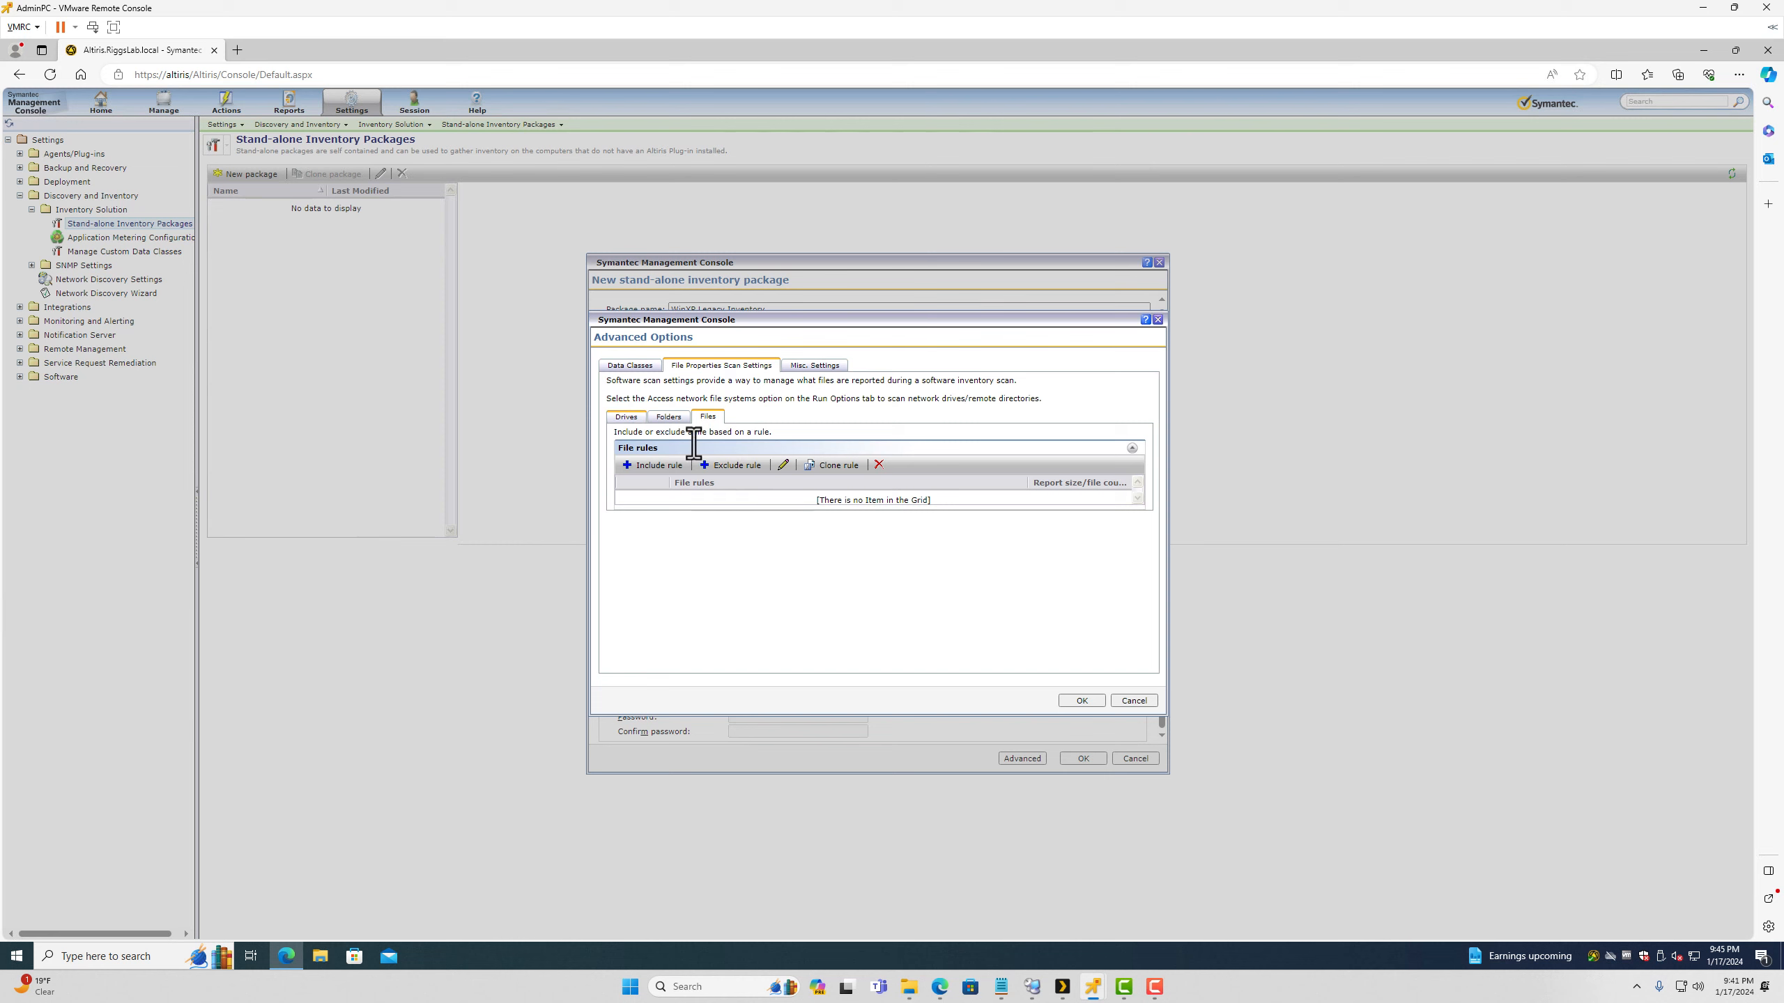
{"action": "left_click", "coordinate": [626, 416]}
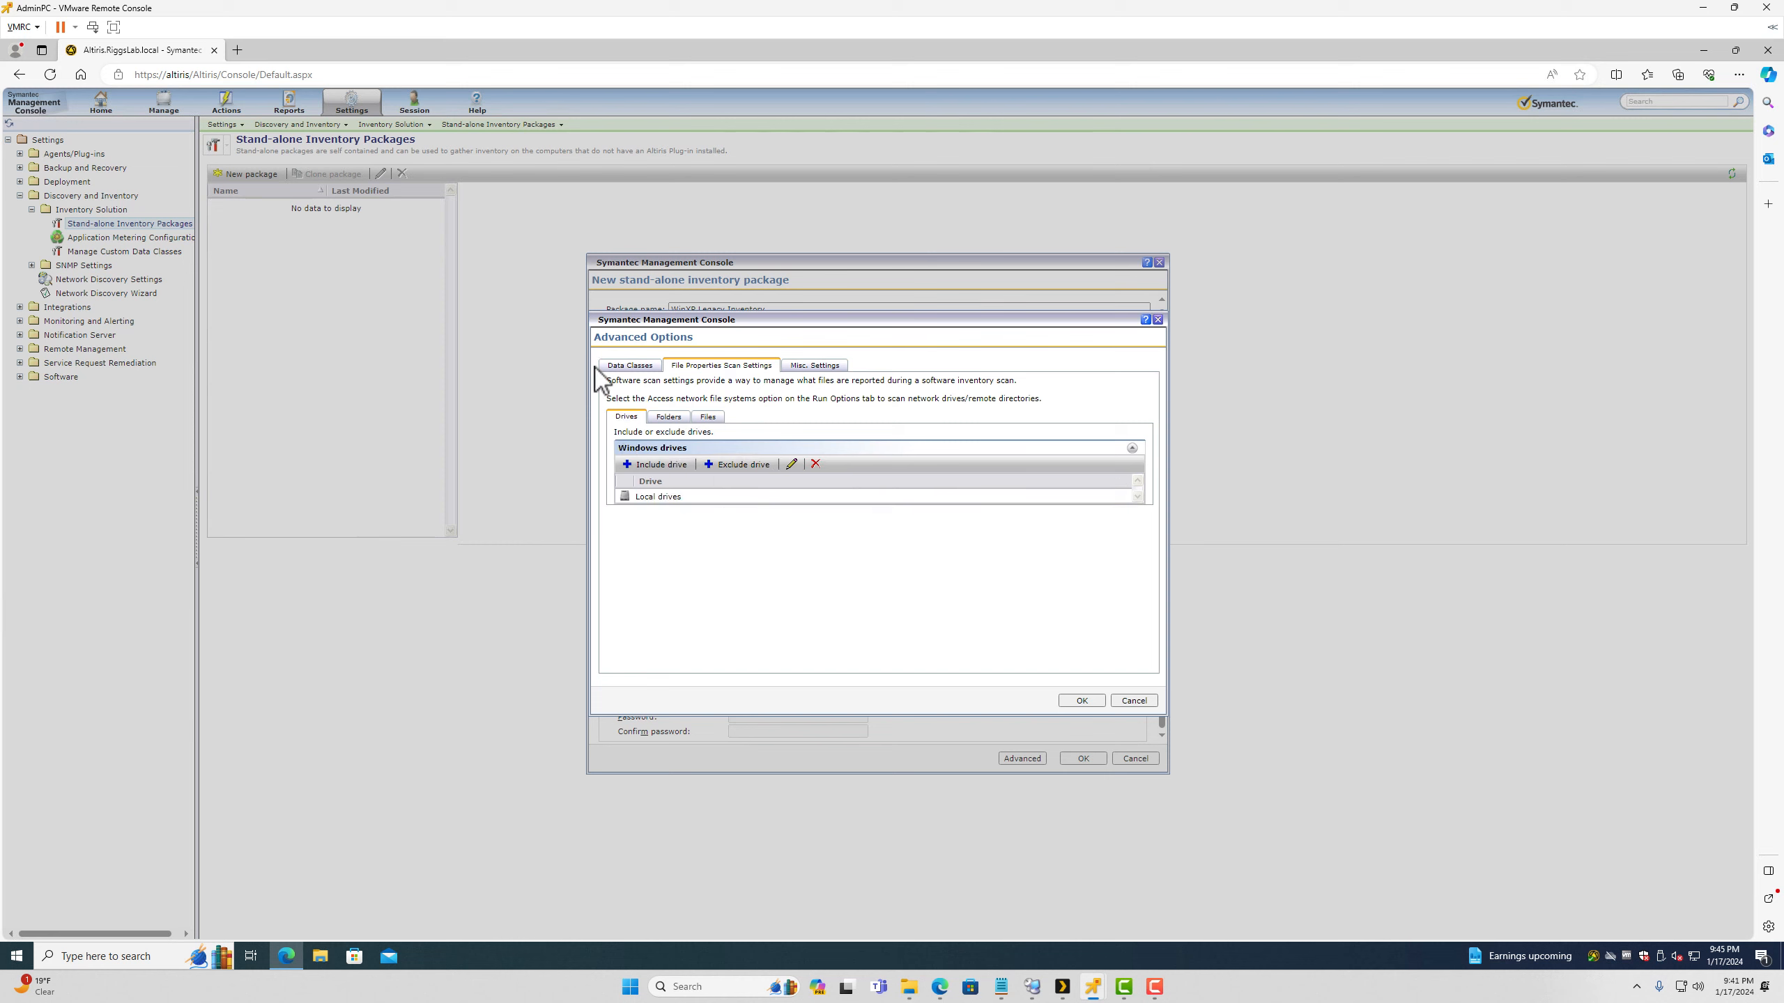
Step: Recheck the data classes and the include and exclude drive options, then leave the advanced options without changing anything
{"action": "left_click", "coordinate": [631, 366]}
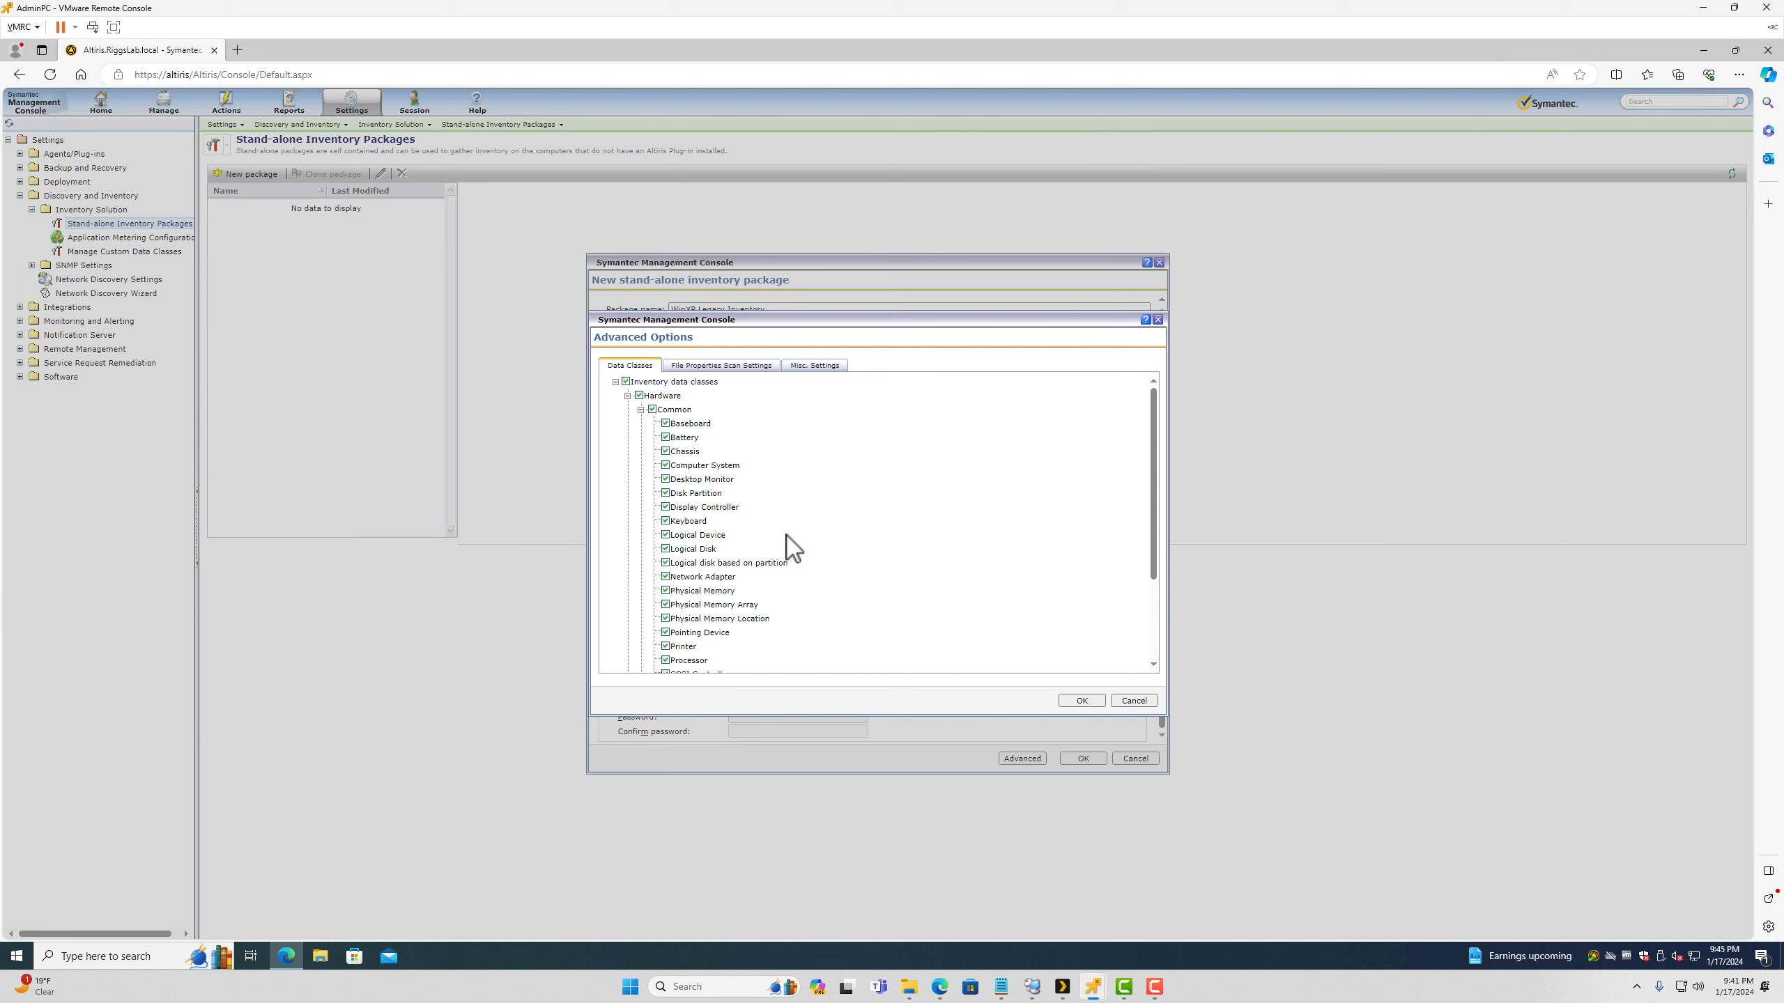
{"action": "left_click", "coordinate": [701, 366]}
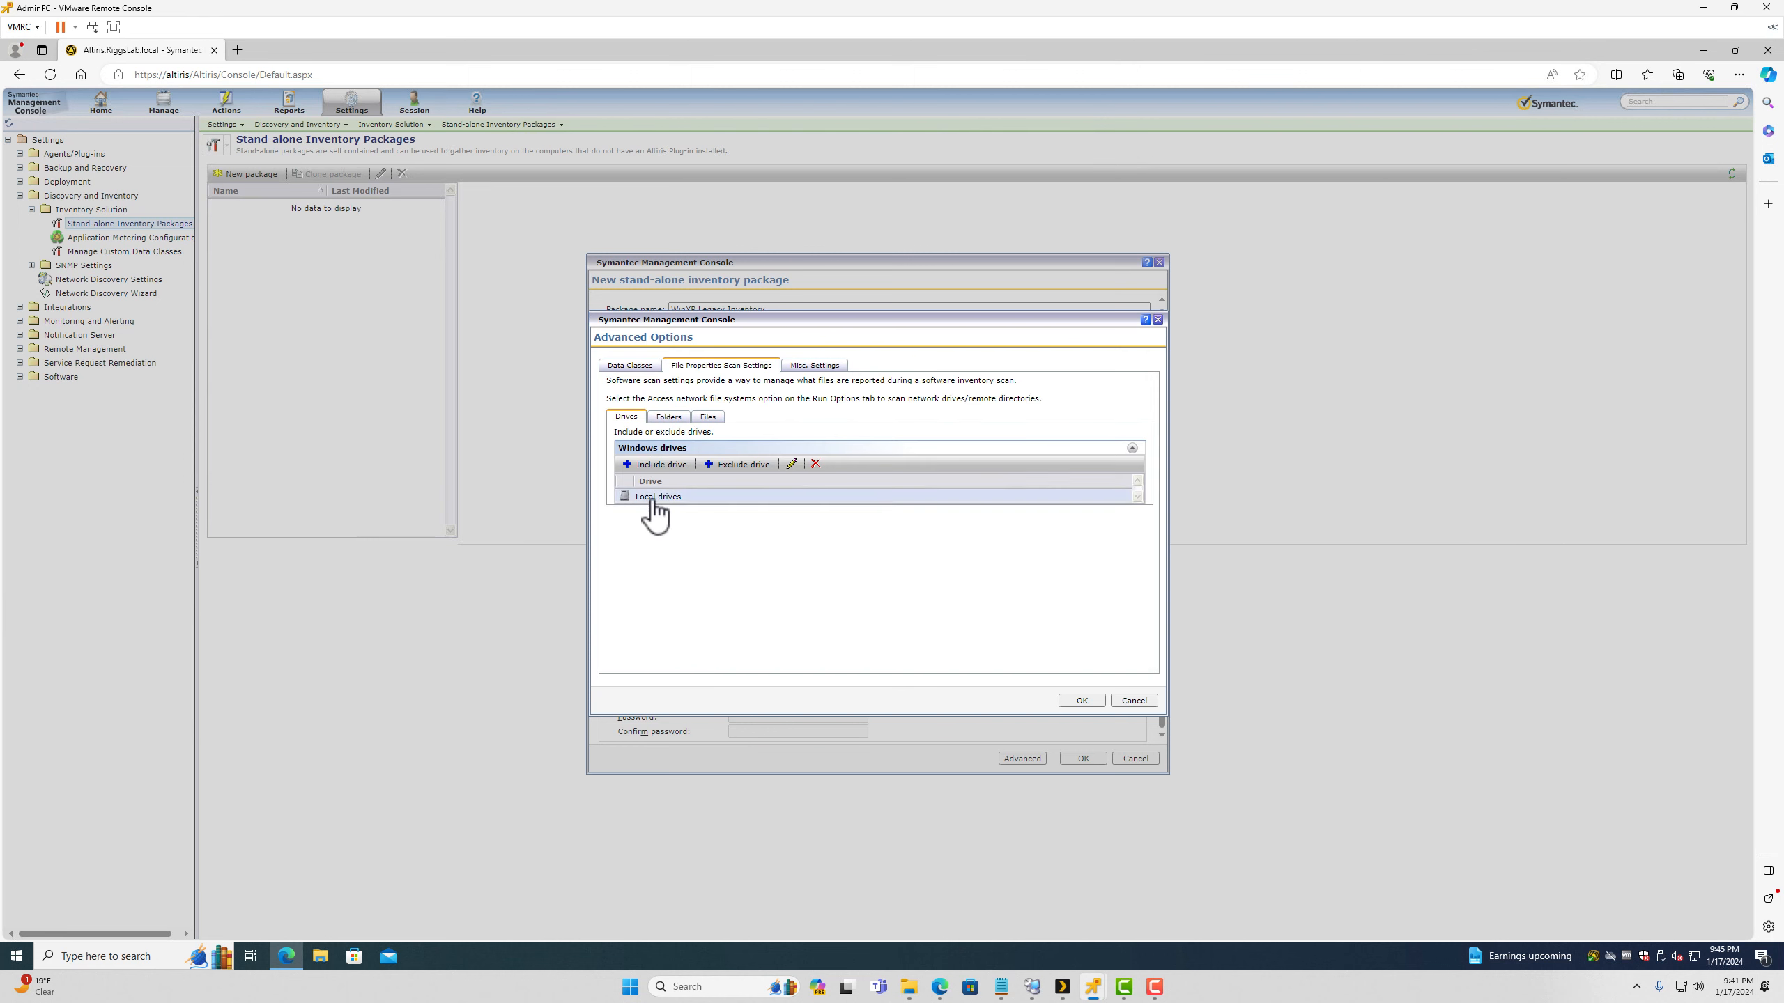
{"action": "left_click", "coordinate": [648, 496]}
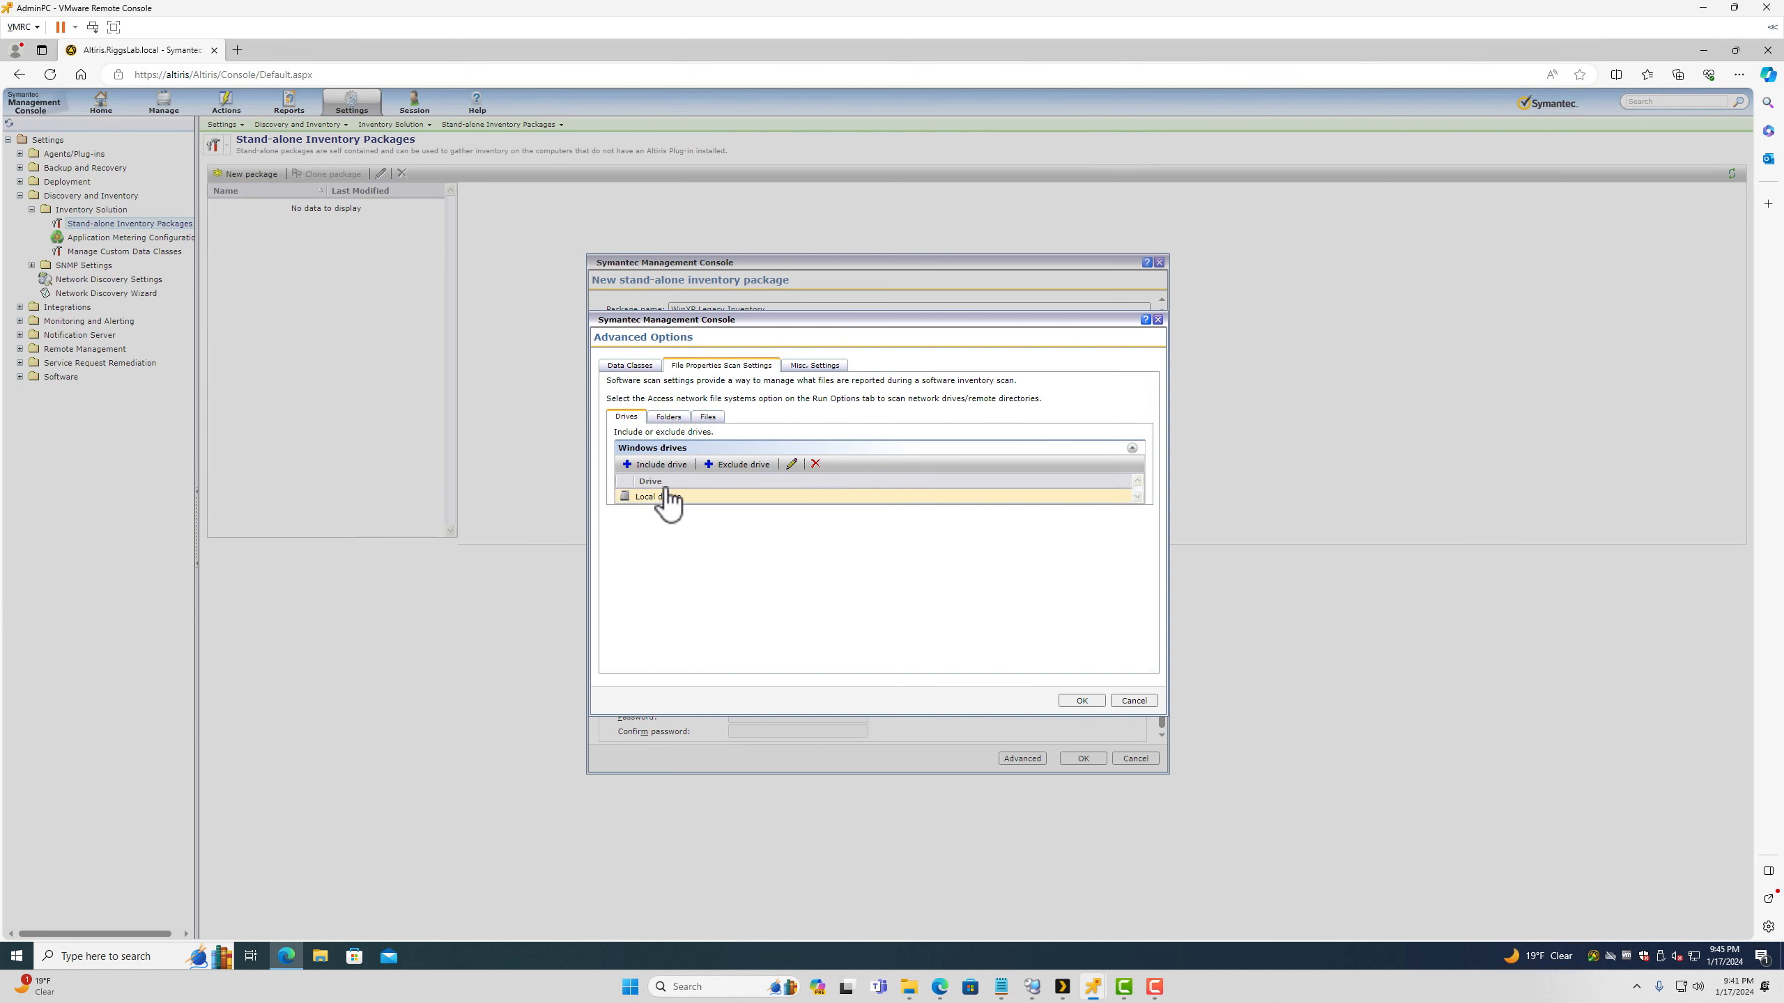
{"action": "left_click", "coordinate": [660, 465]}
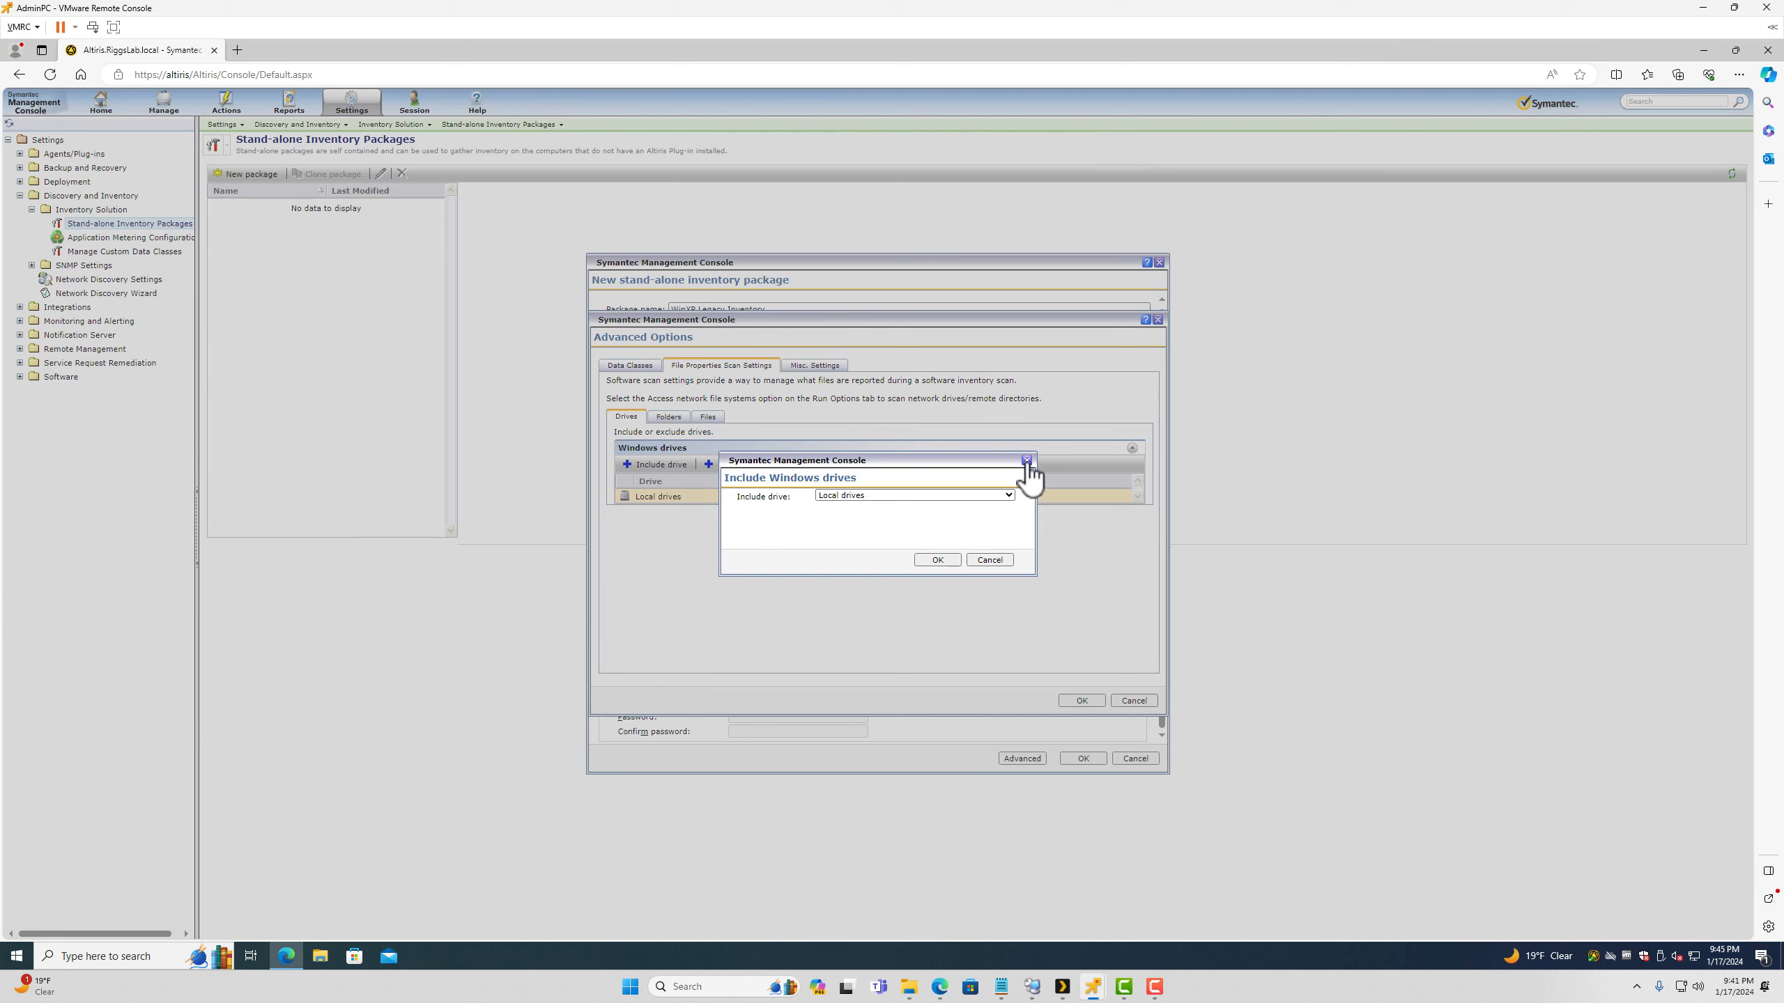
{"action": "left_click", "coordinate": [1027, 460]}
{"action": "left_click", "coordinate": [734, 465]}
{"action": "left_click", "coordinate": [990, 560]}
{"action": "left_click", "coordinate": [1133, 700]}
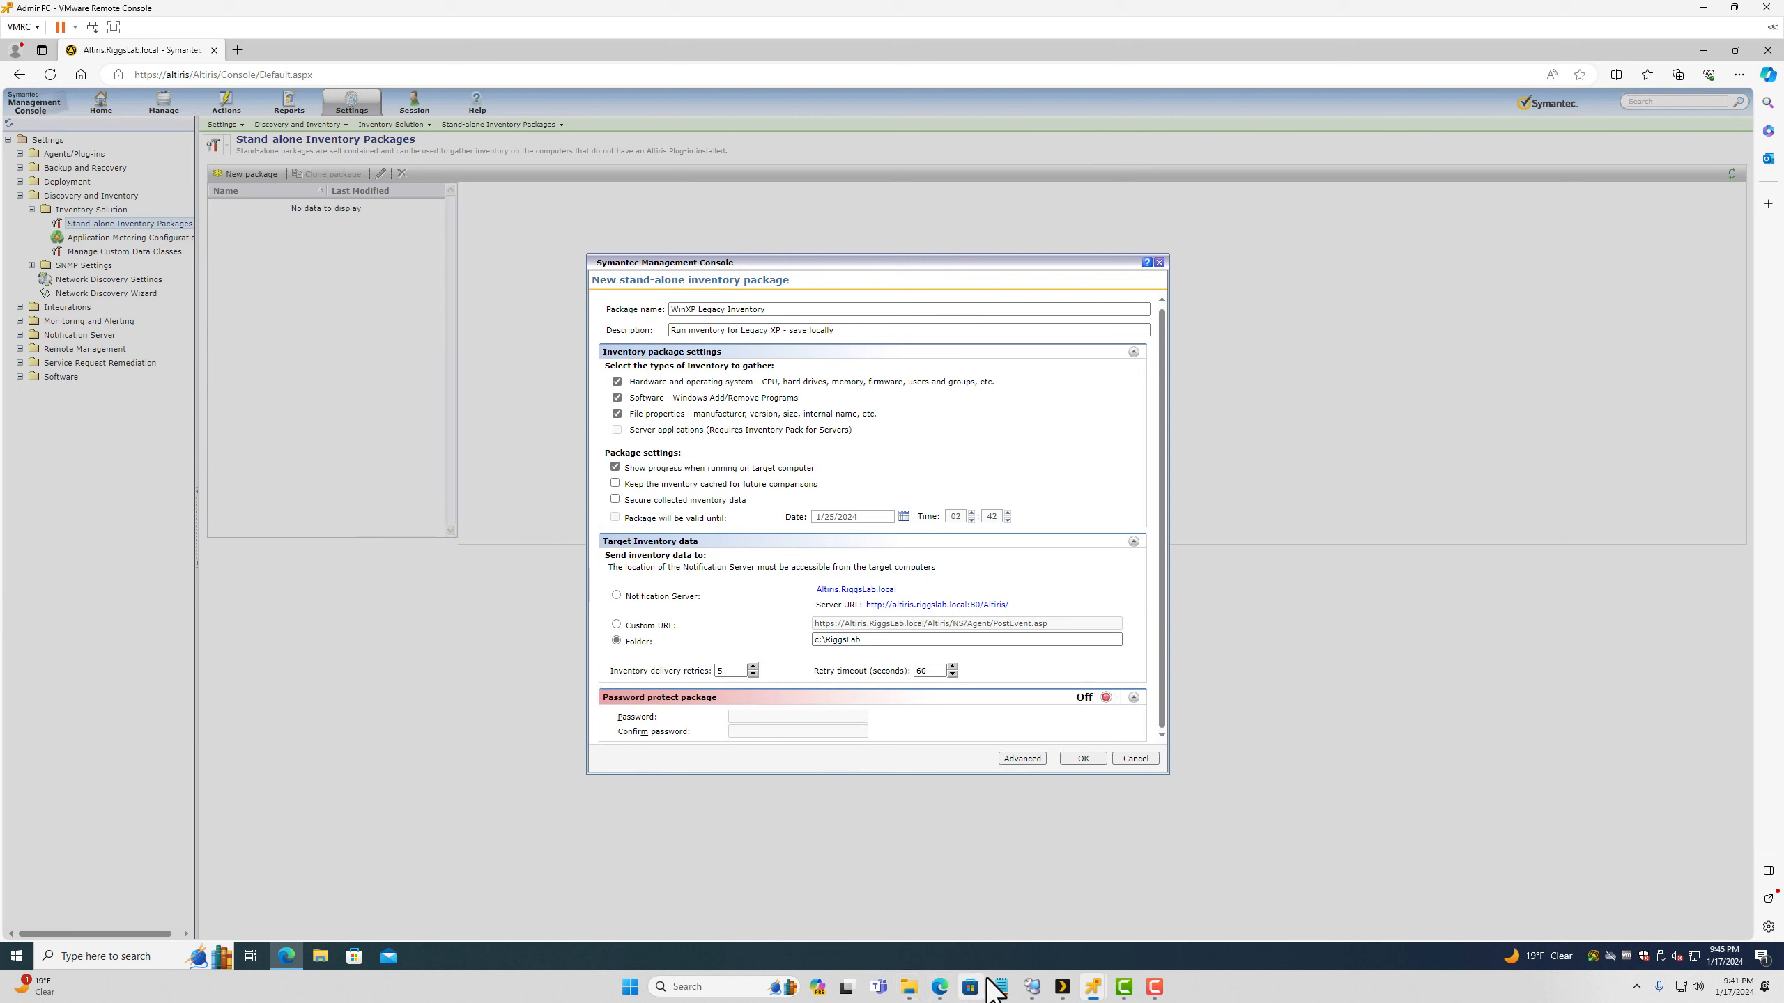
Step: Close the Plex window on the host computer and return to the AdminPC remote console
{"action": "mouse_move", "coordinate": [907, 991]}
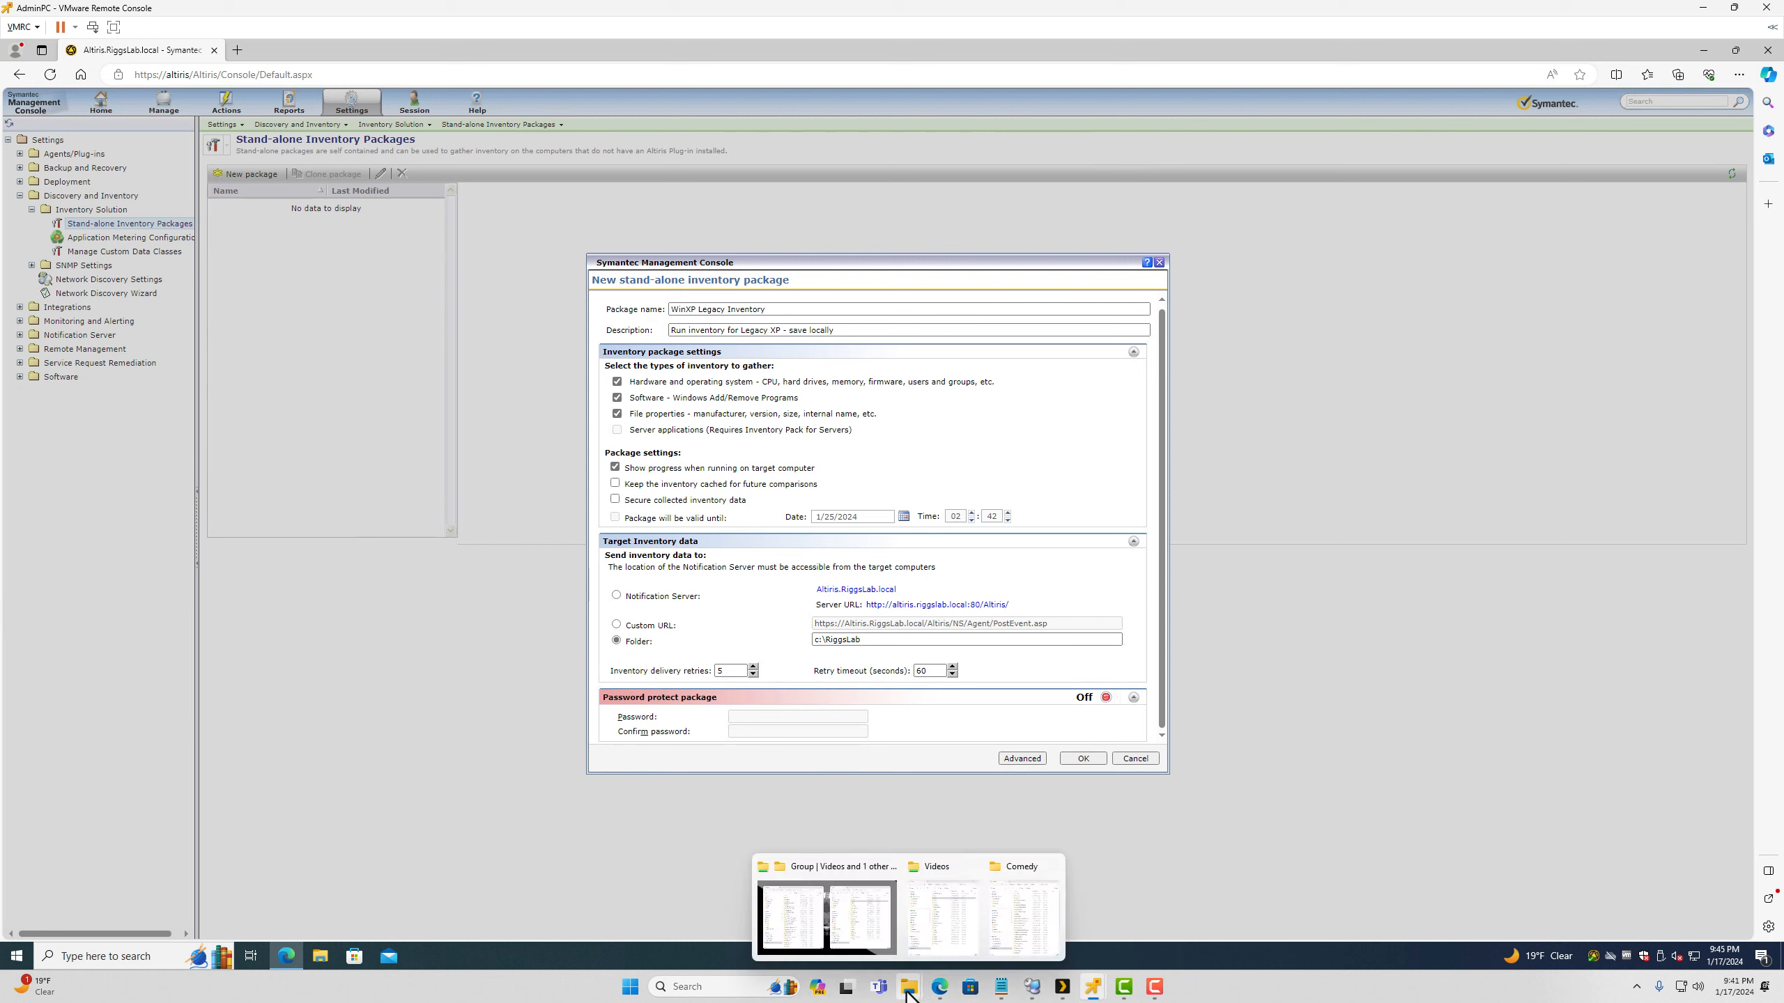
{"action": "mouse_move", "coordinate": [1051, 995]}
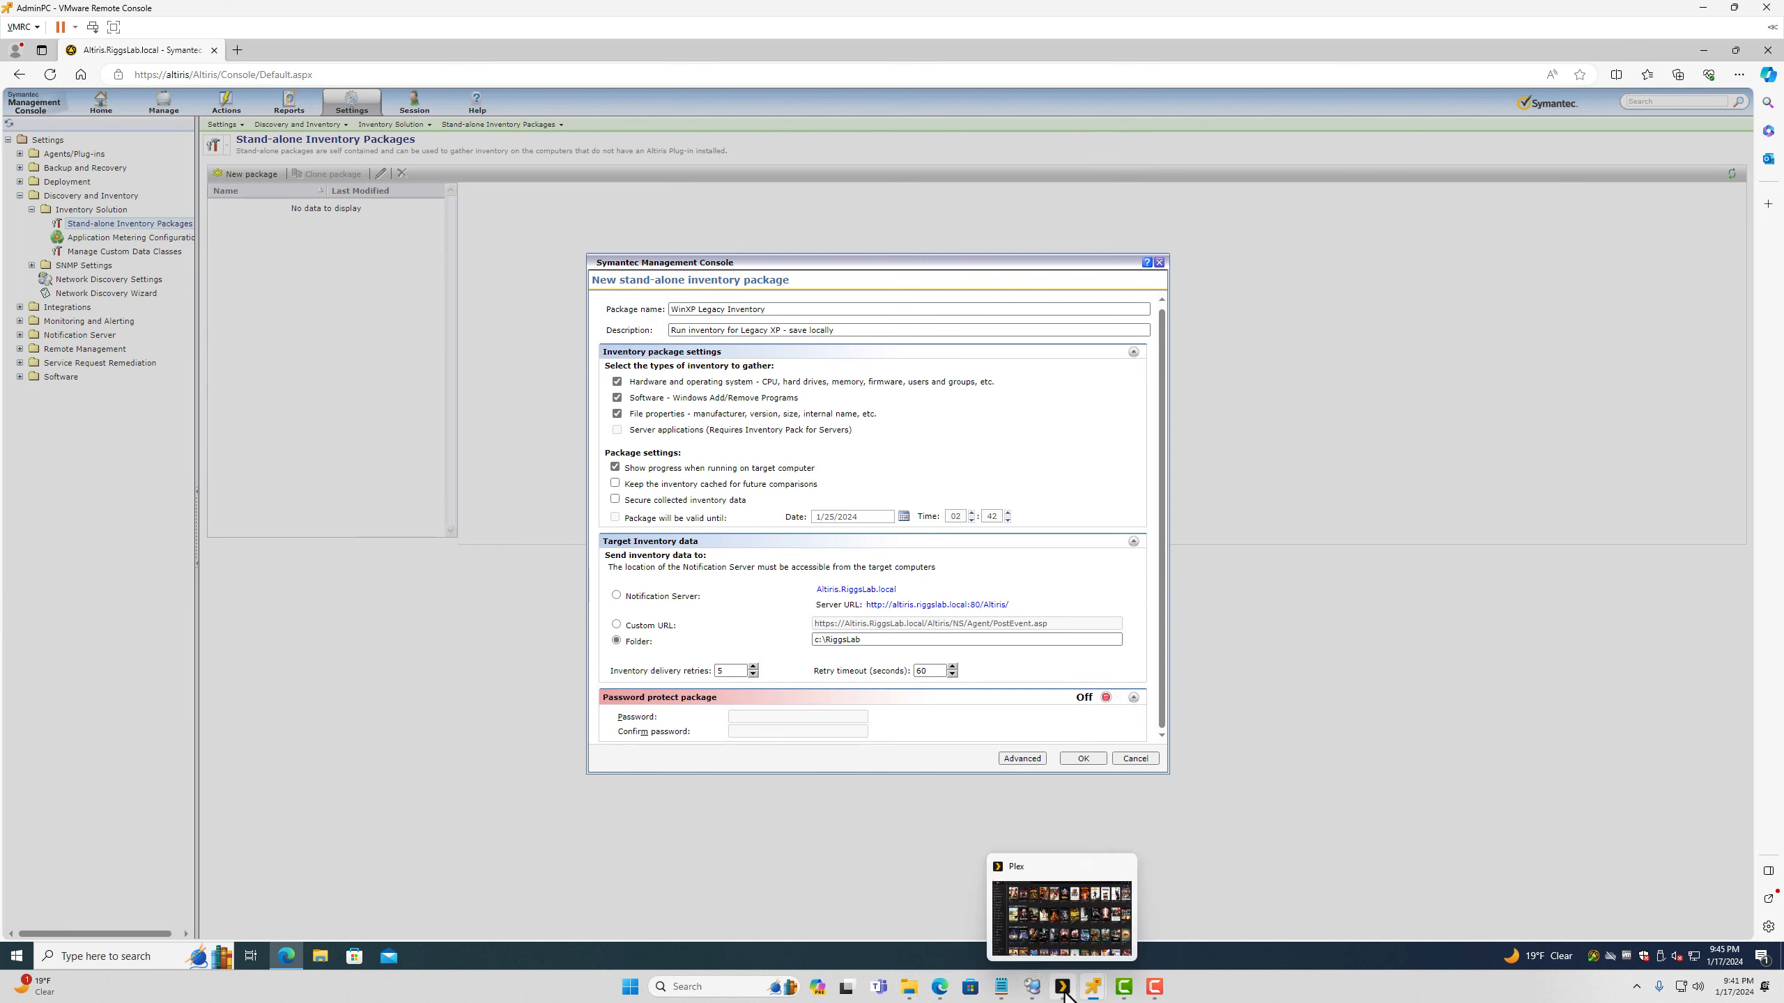
{"action": "right_click", "coordinate": [1063, 988]}
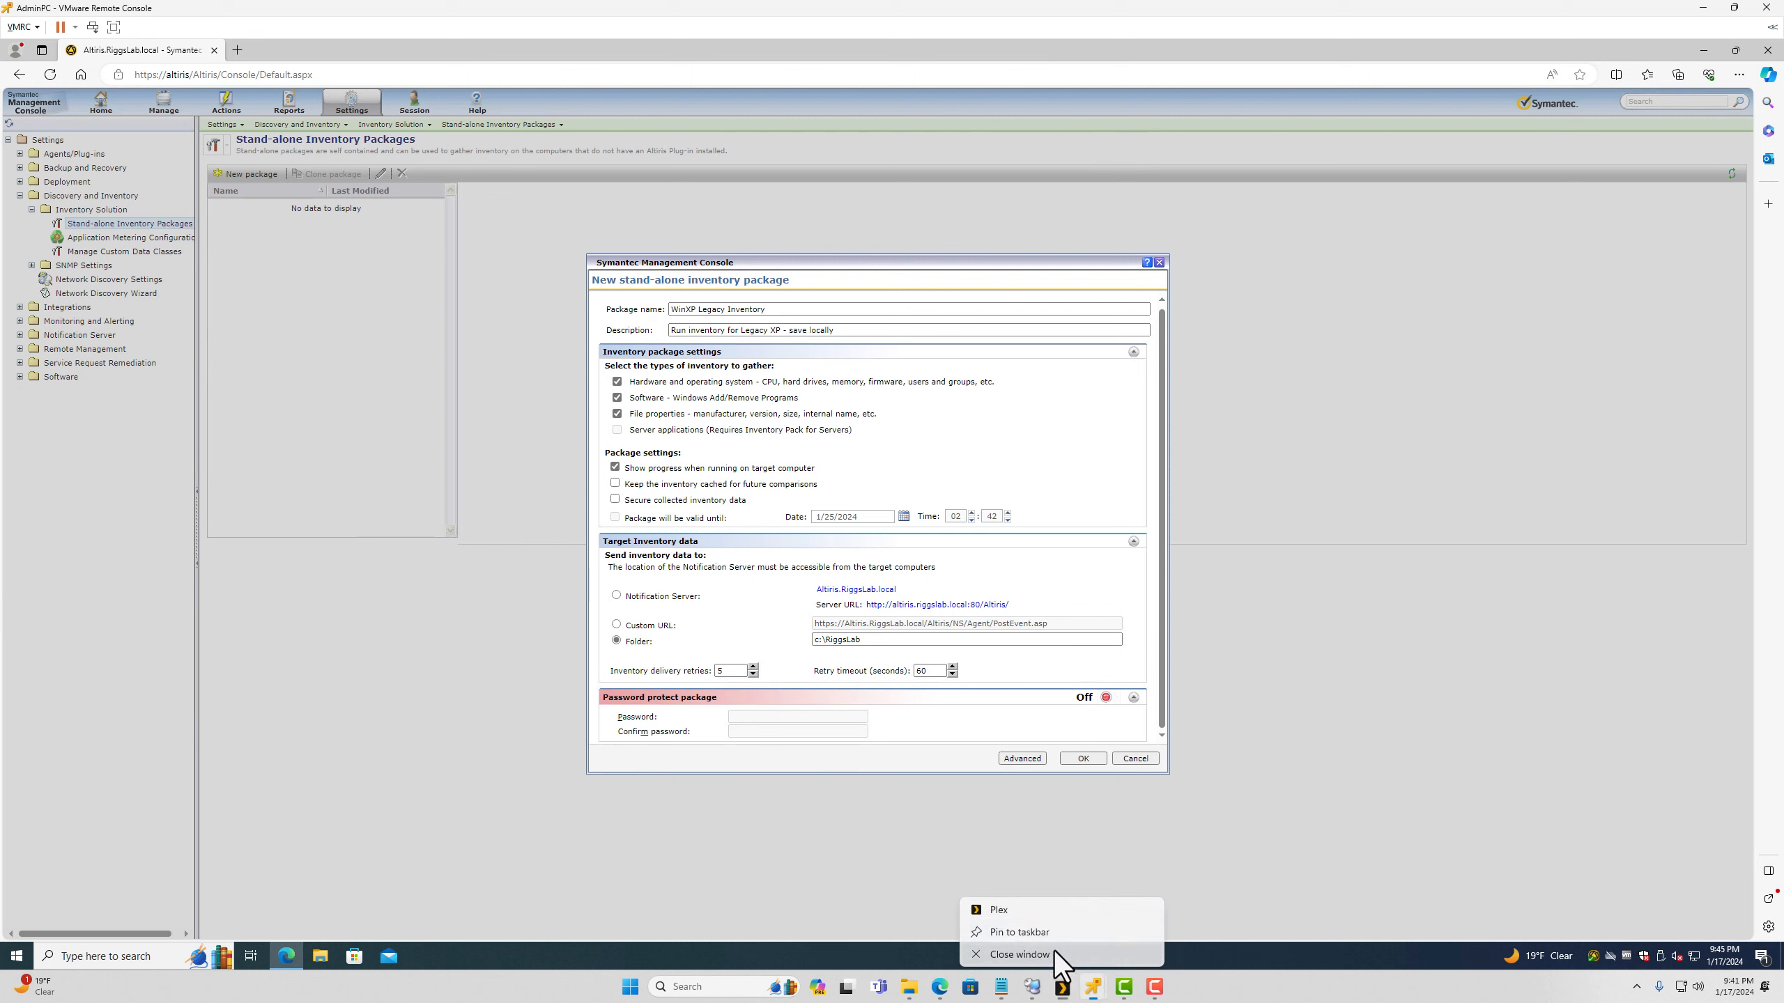
{"action": "left_click", "coordinate": [1053, 951]}
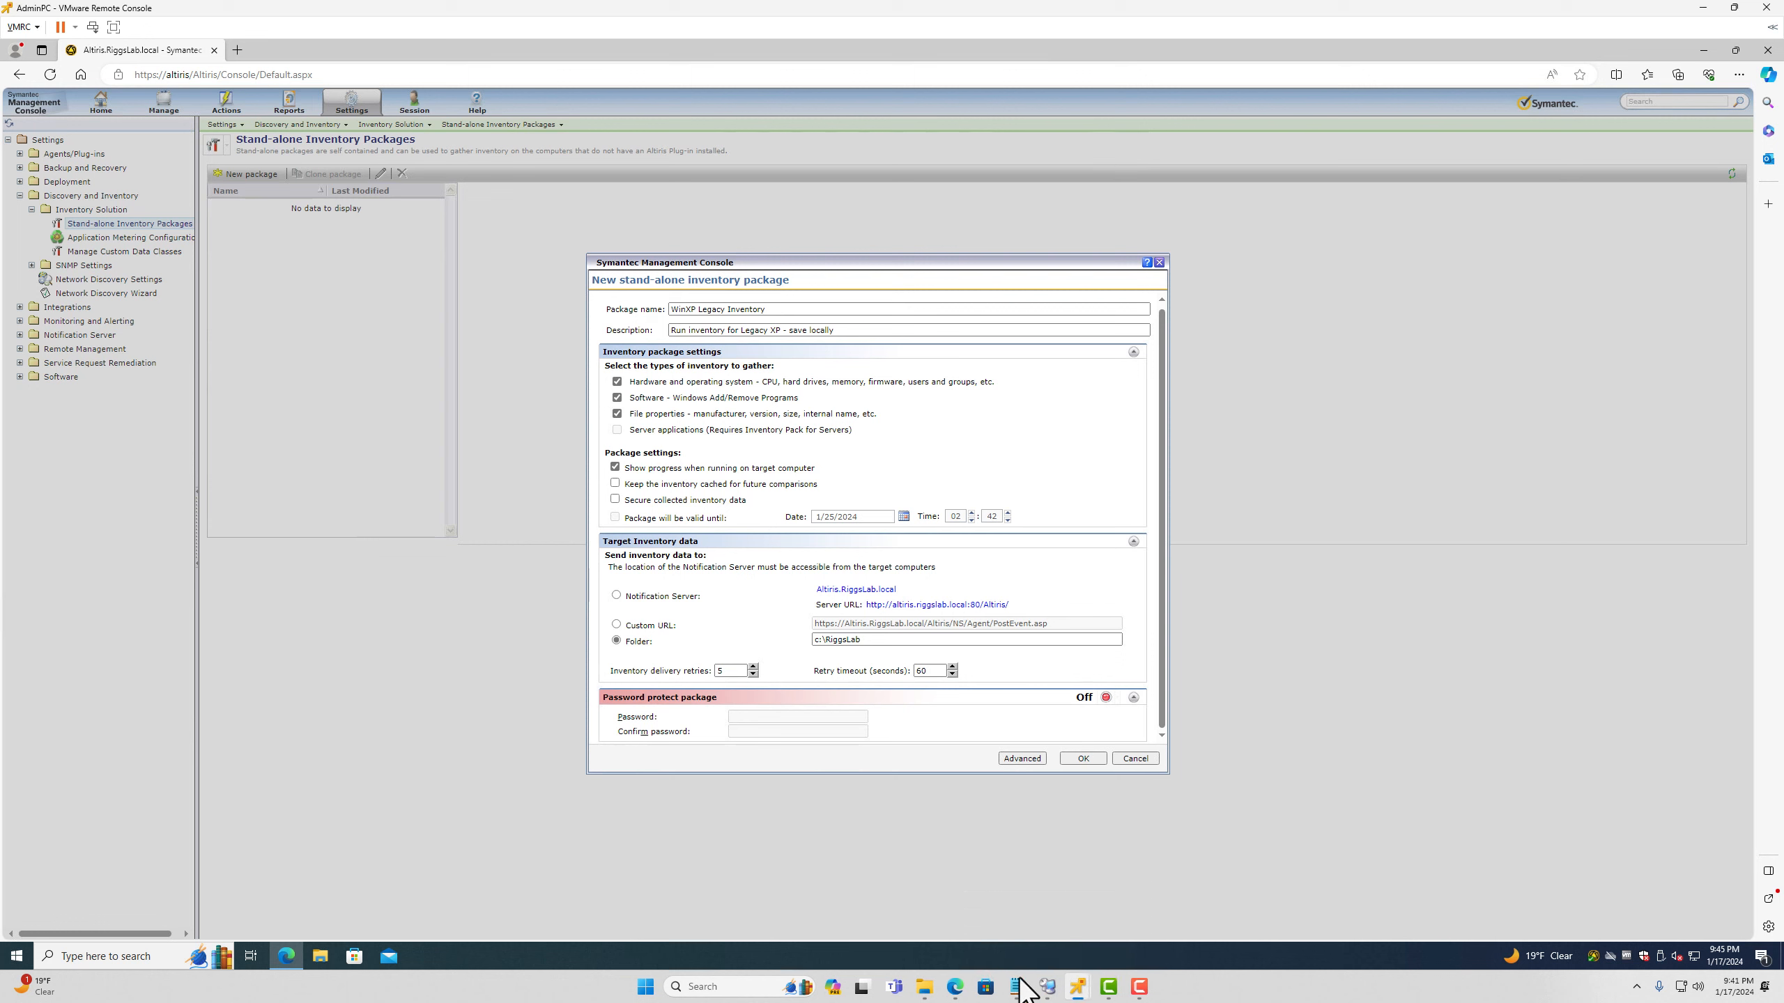
{"action": "mouse_move", "coordinate": [1080, 996]}
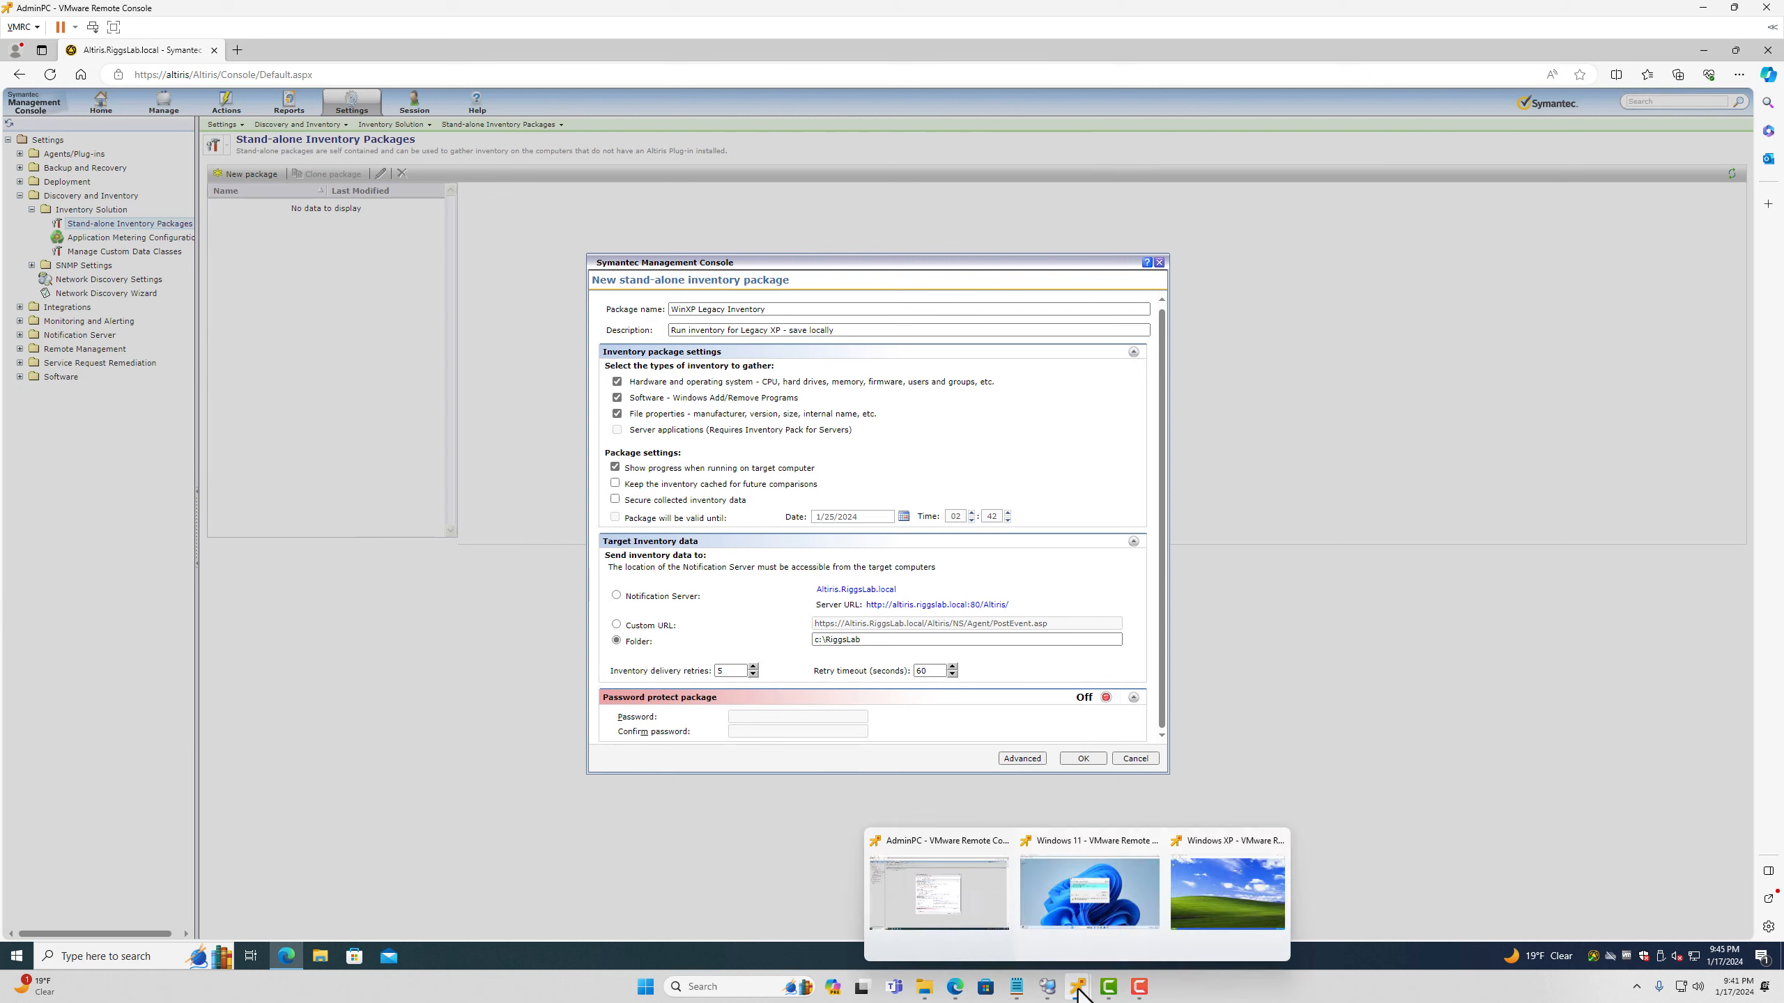
{"action": "left_click", "coordinate": [913, 903]}
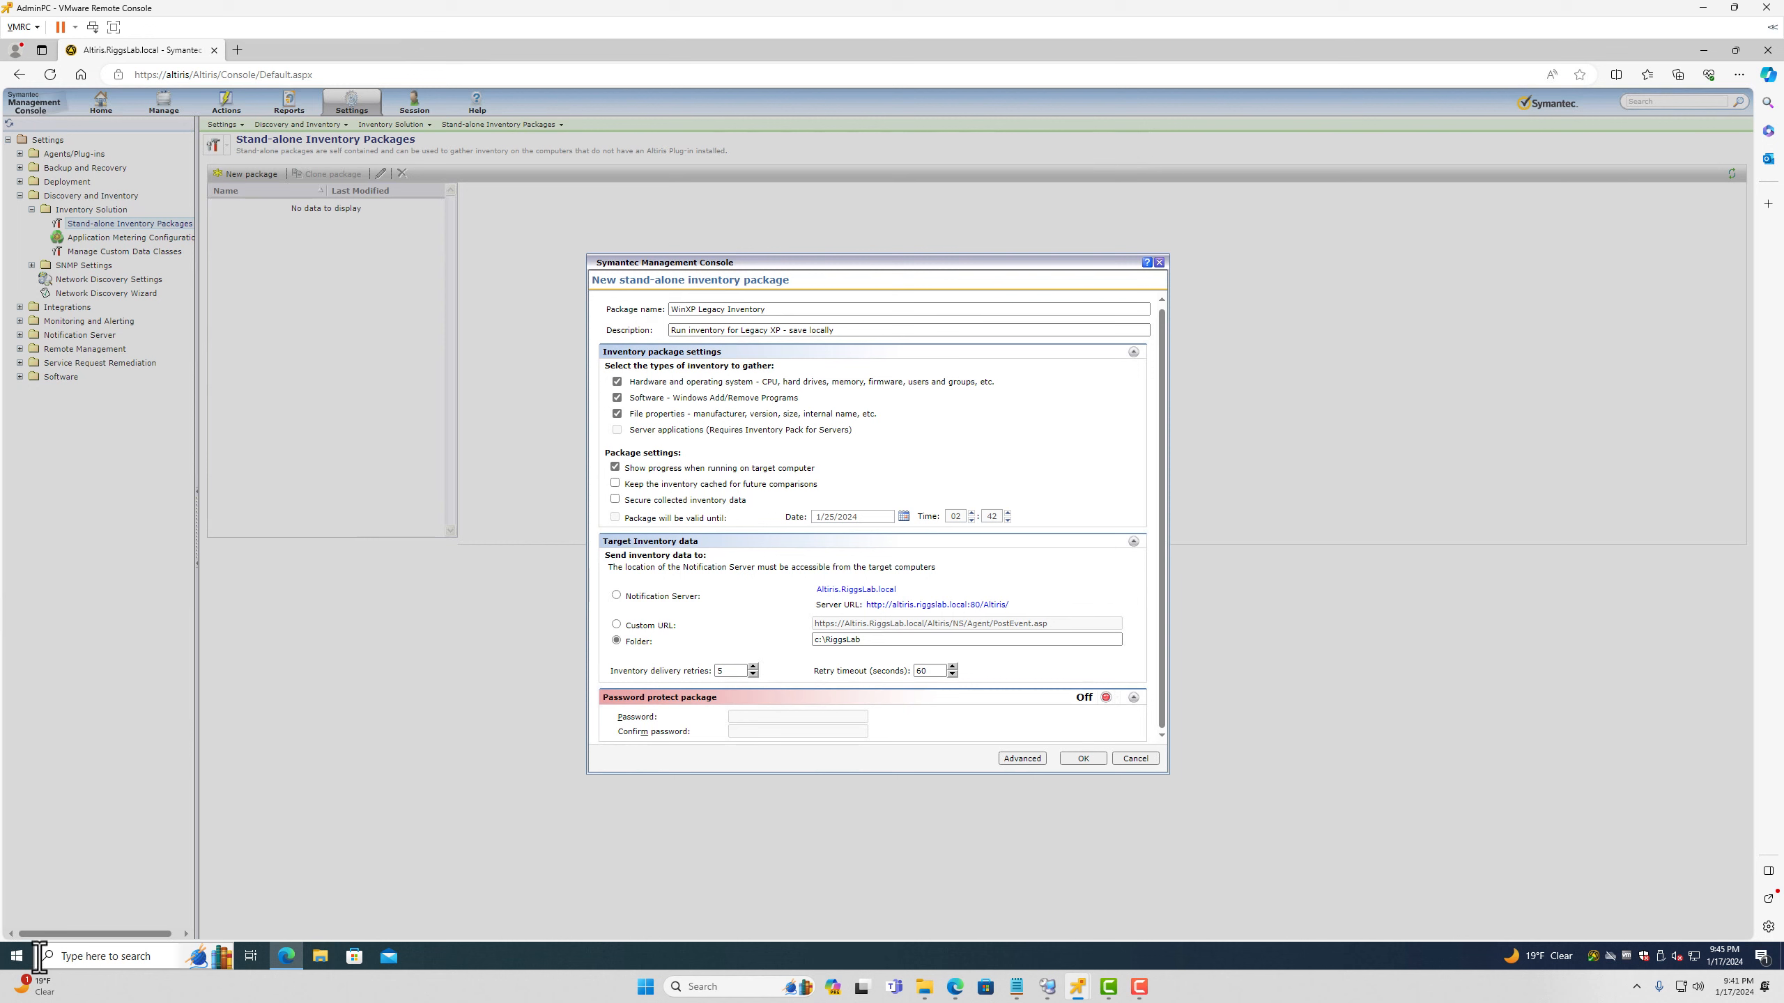
Step: Open the network location \\altiris from the Run dialog on AdminPC
{"action": "right_click", "coordinate": [15, 956]}
{"action": "left_click", "coordinate": [56, 889]}
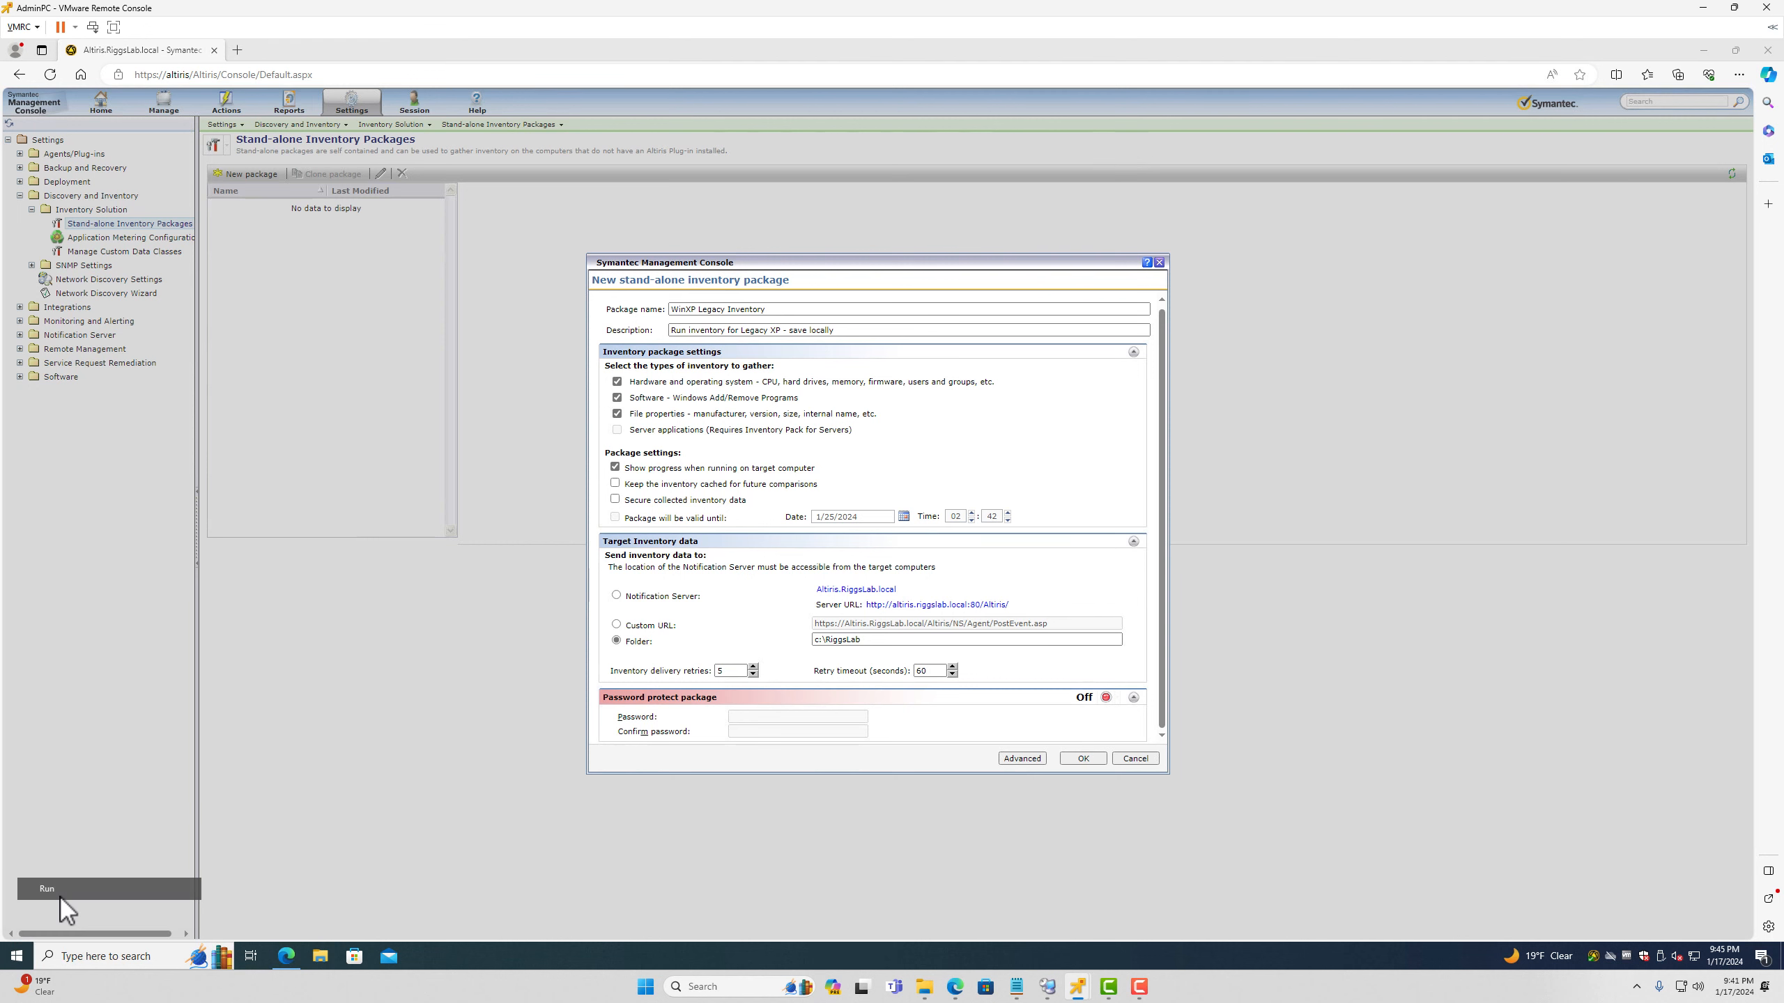
{"action": "type", "text": "\\\\altiris"}
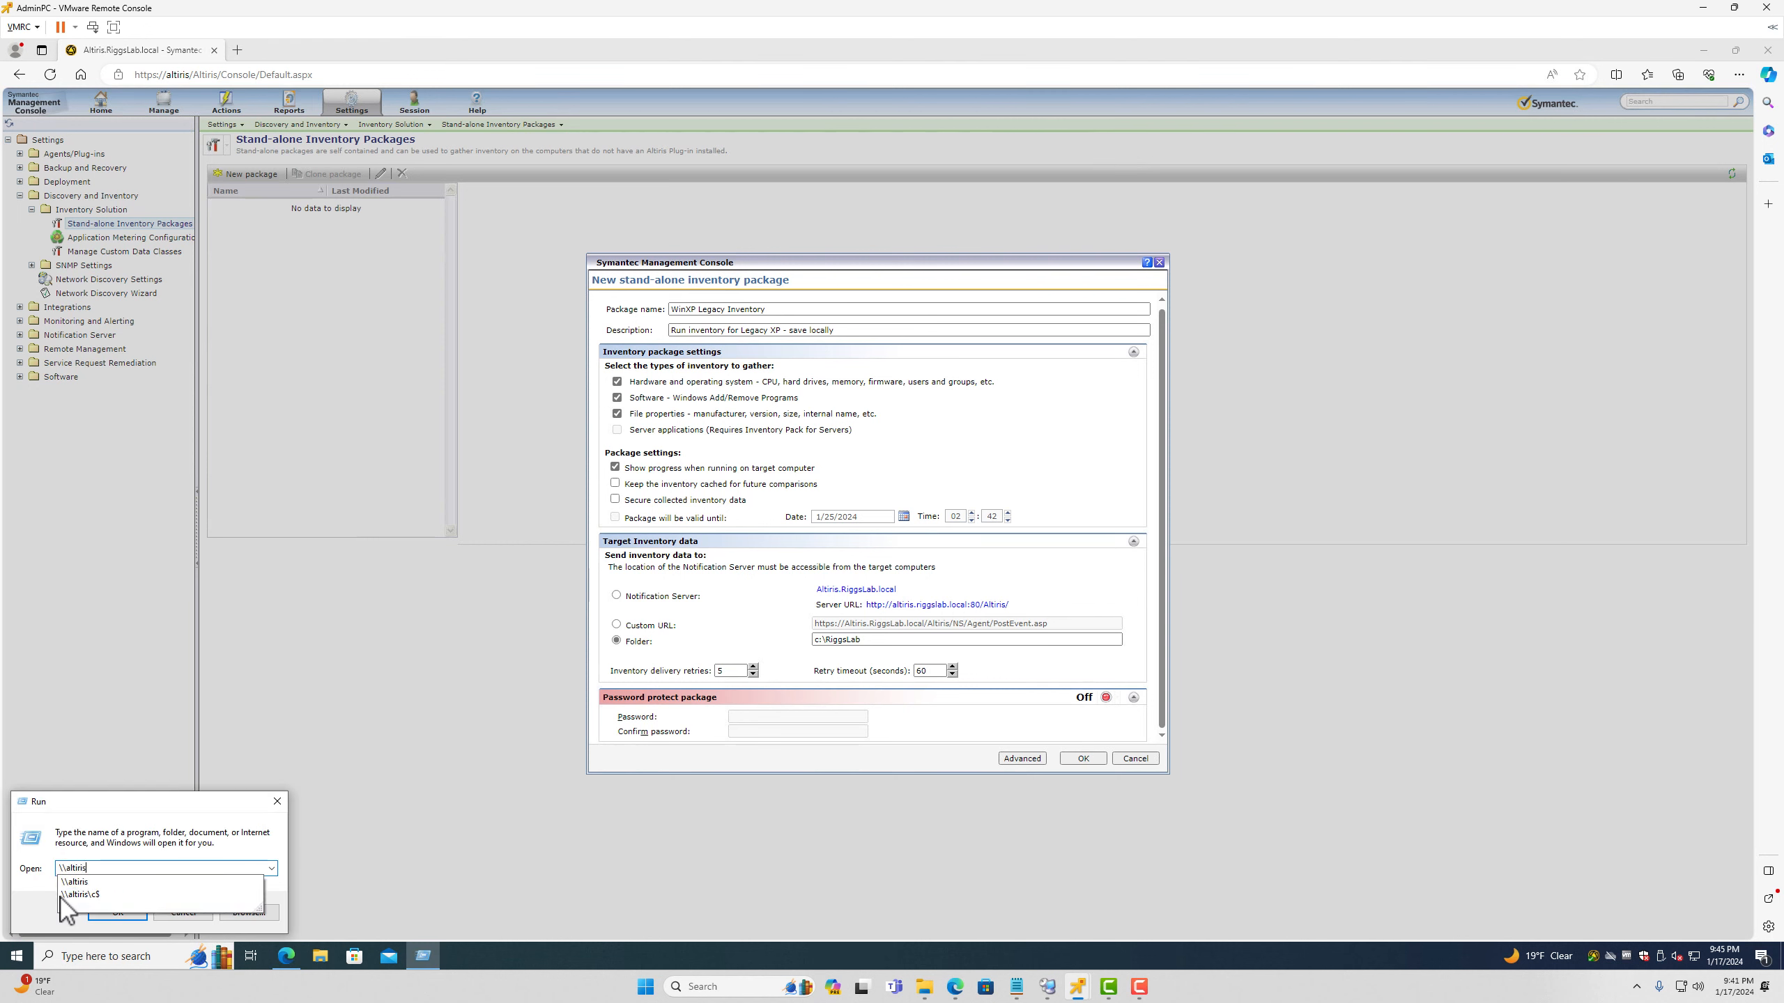
{"action": "key", "text": "Return"}
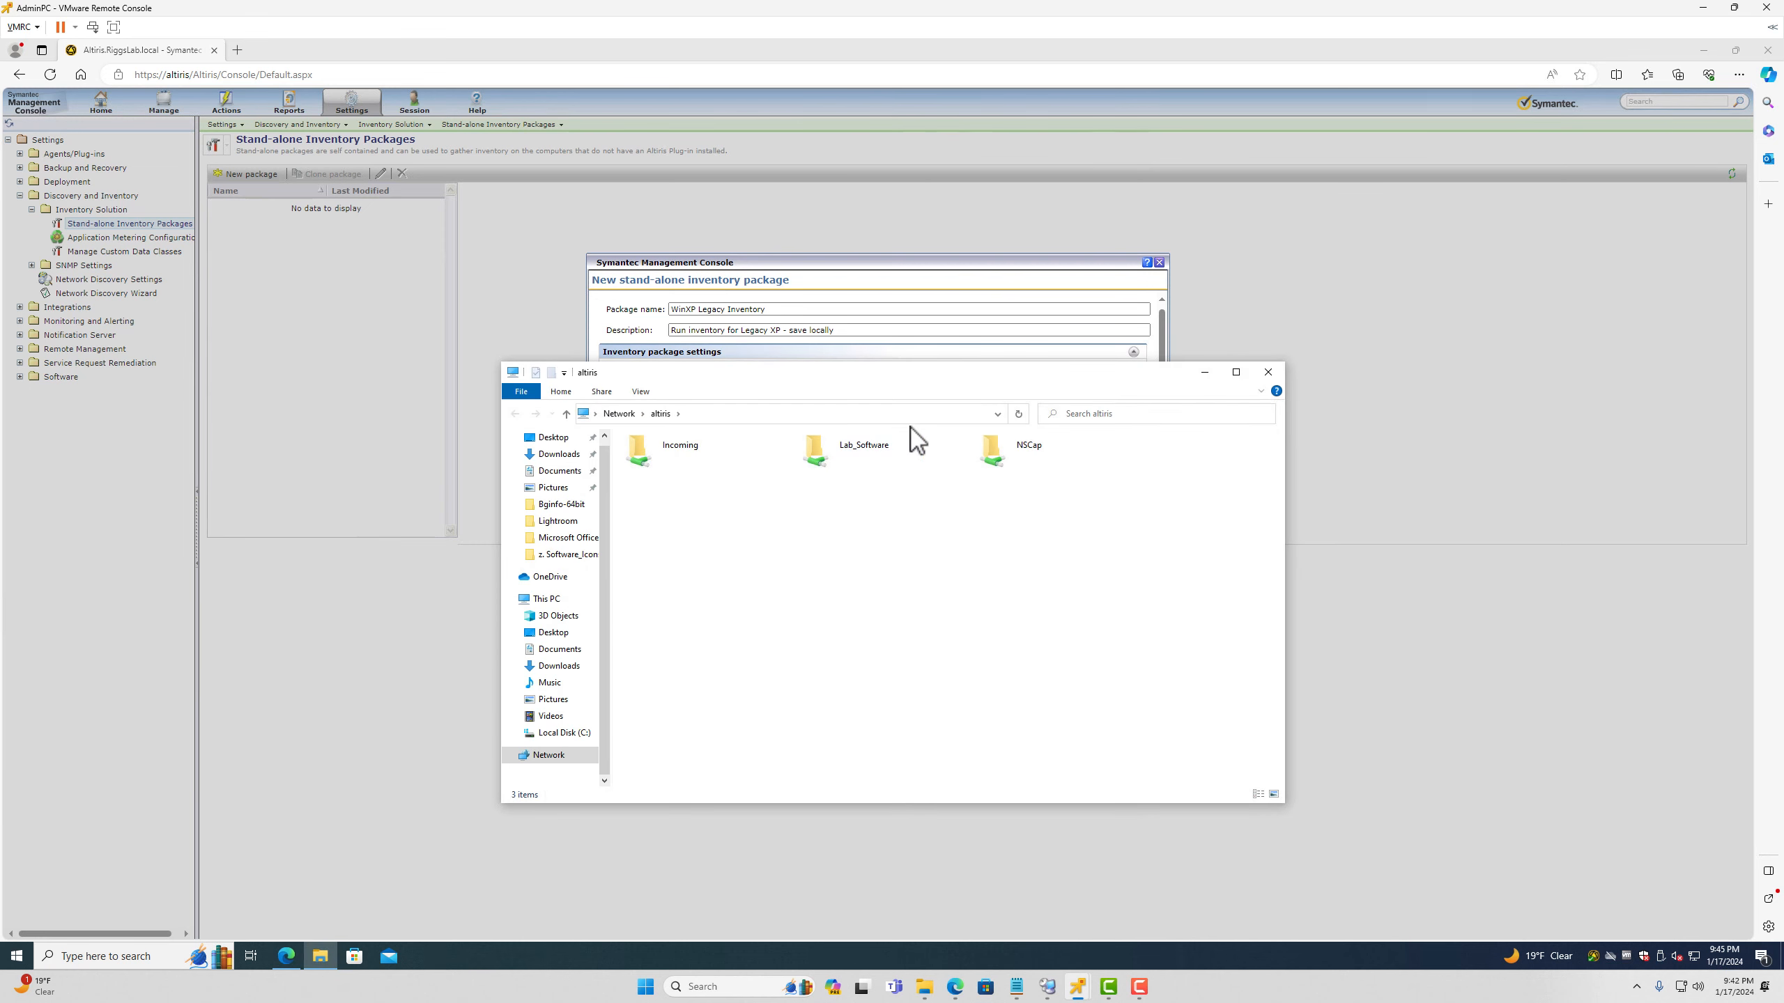
Step: Browse to NSCap\bin\Win32\X86\Inventory\StandalonePackages on the share and move the folder window clear of the package dialog's settings
{"action": "double_click", "coordinate": [1019, 461]}
{"action": "double_click", "coordinate": [646, 457]}
{"action": "left_click", "coordinate": [665, 491]}
{"action": "double_click", "coordinate": [665, 488]}
{"action": "double_click", "coordinate": [647, 461]}
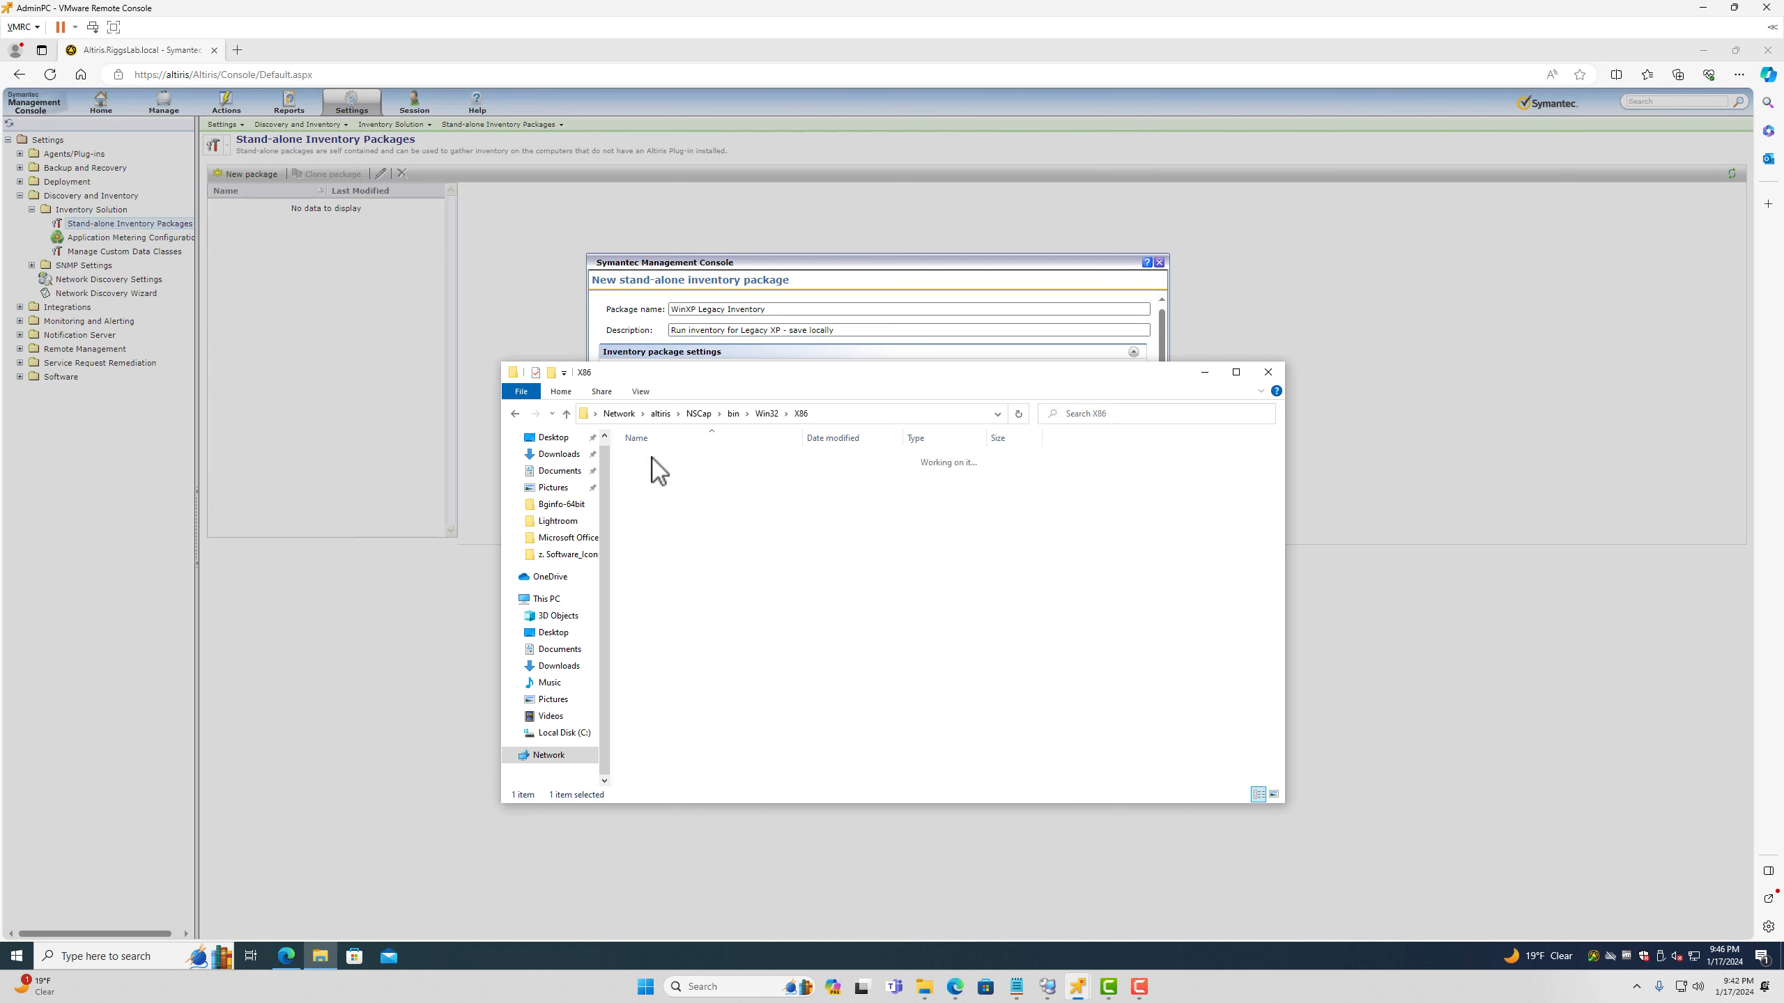
{"action": "double_click", "coordinate": [656, 502]}
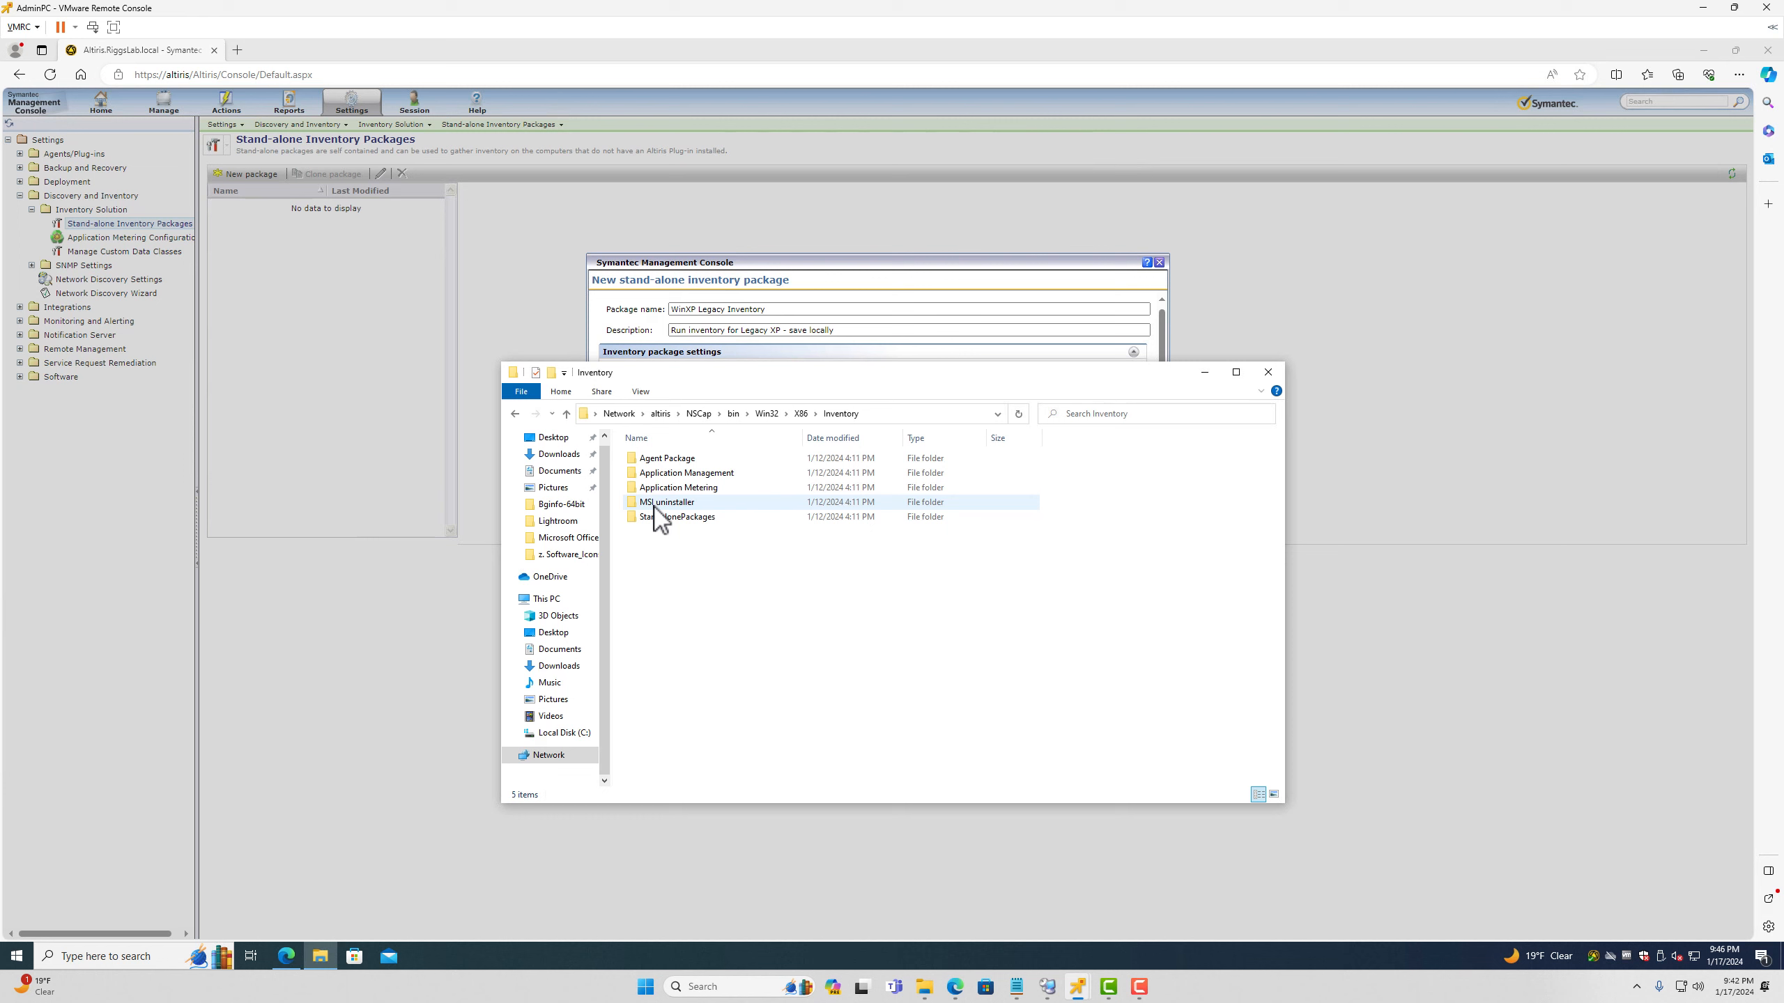
{"action": "double_click", "coordinate": [677, 517]}
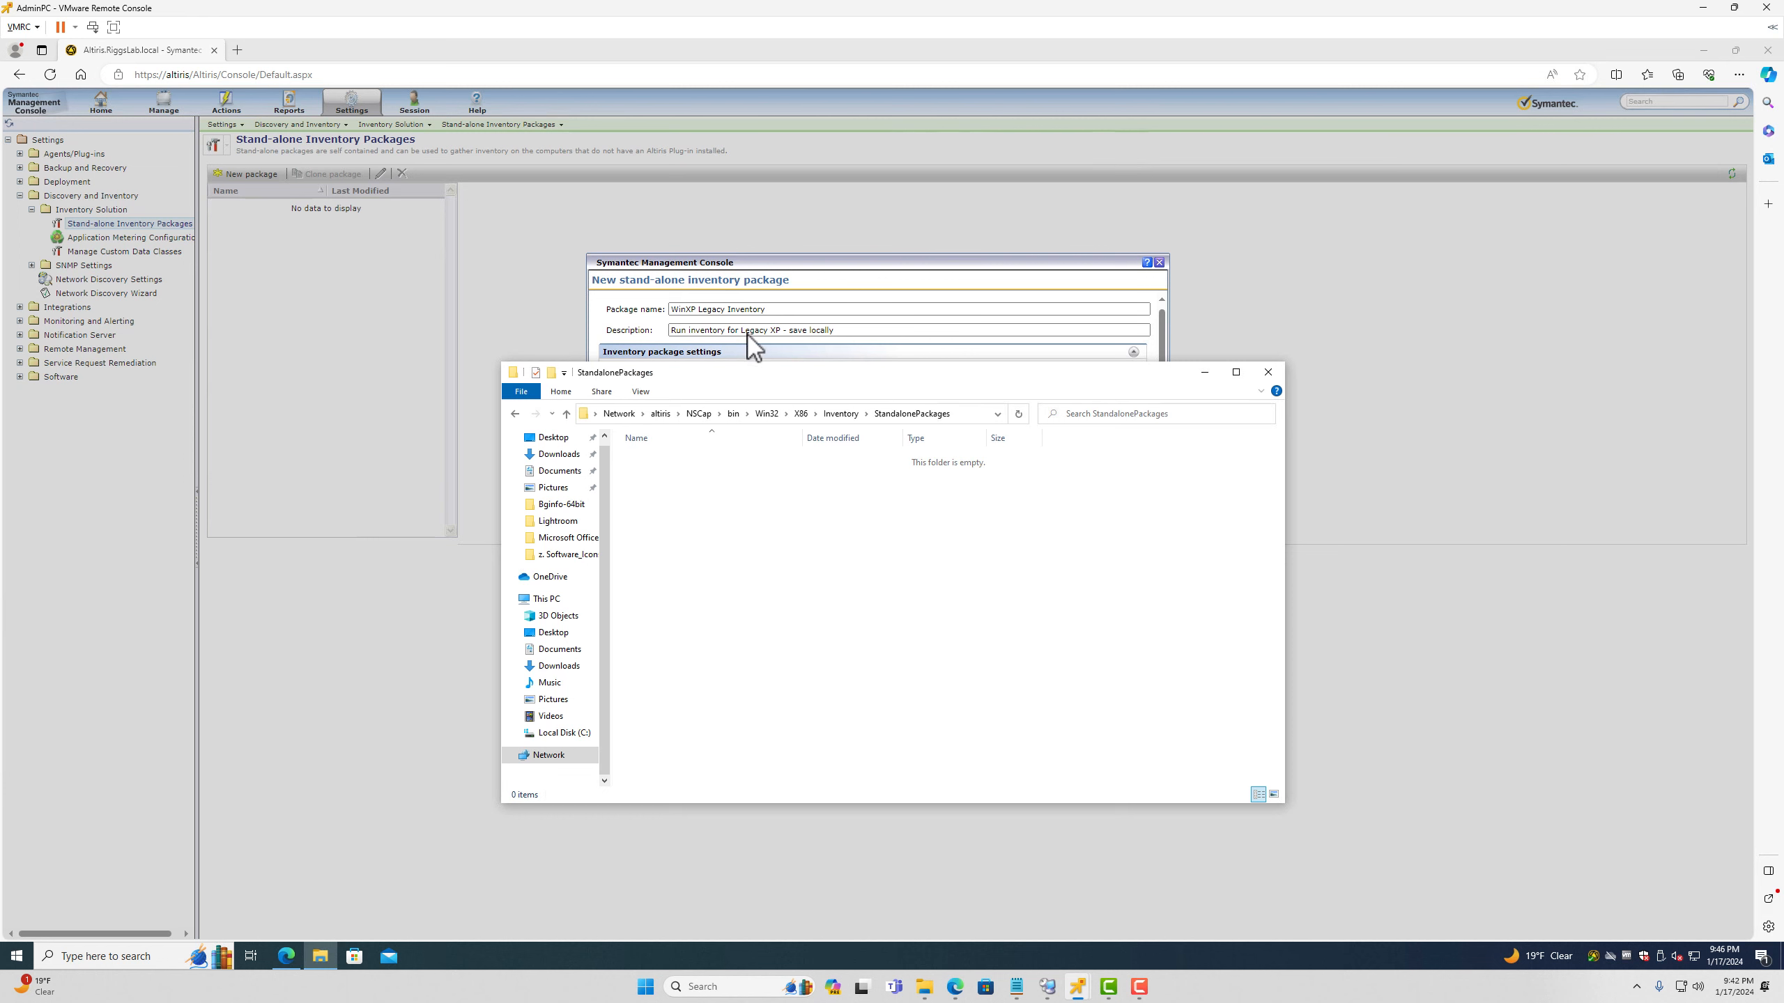
{"action": "left_click_drag", "start_coordinate": [729, 373], "coordinate": [1129, 447]}
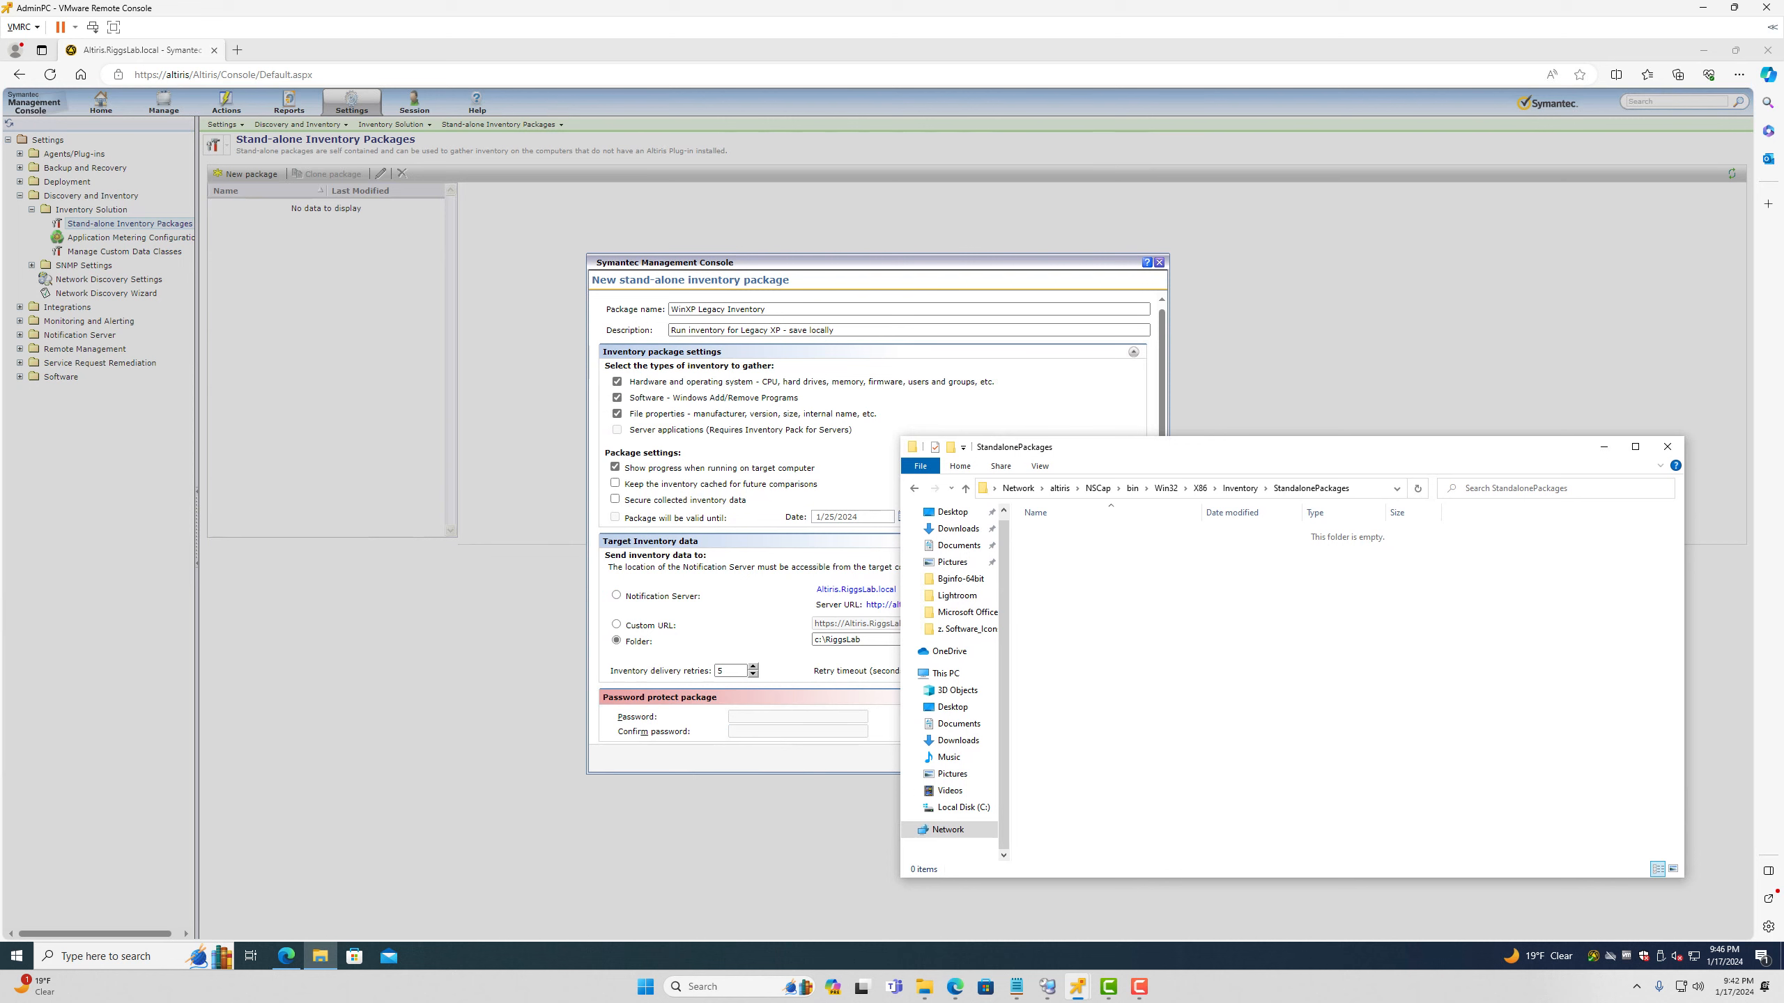
Step: Confirm the new stand-alone package to create it, and place the StandalonePackages folder window where both can be watched
{"action": "left_click", "coordinate": [818, 758]}
{"action": "left_click", "coordinate": [1085, 759]}
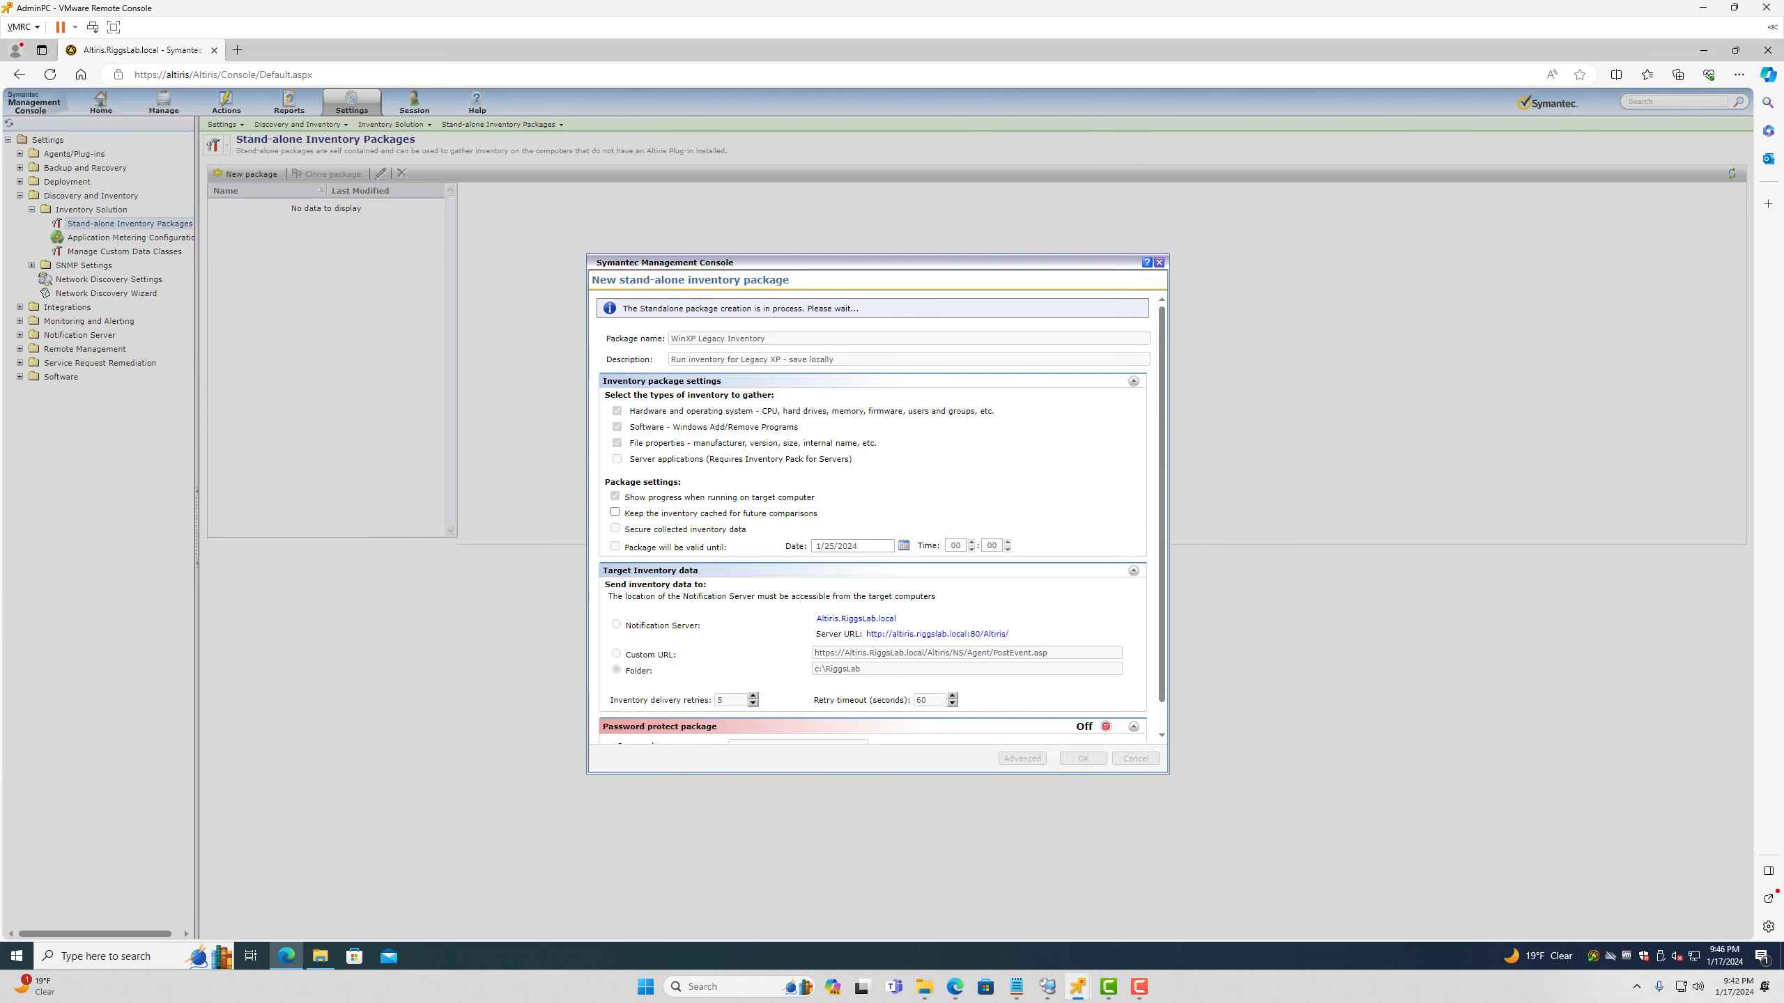
{"action": "key", "text": "alt+Tab"}
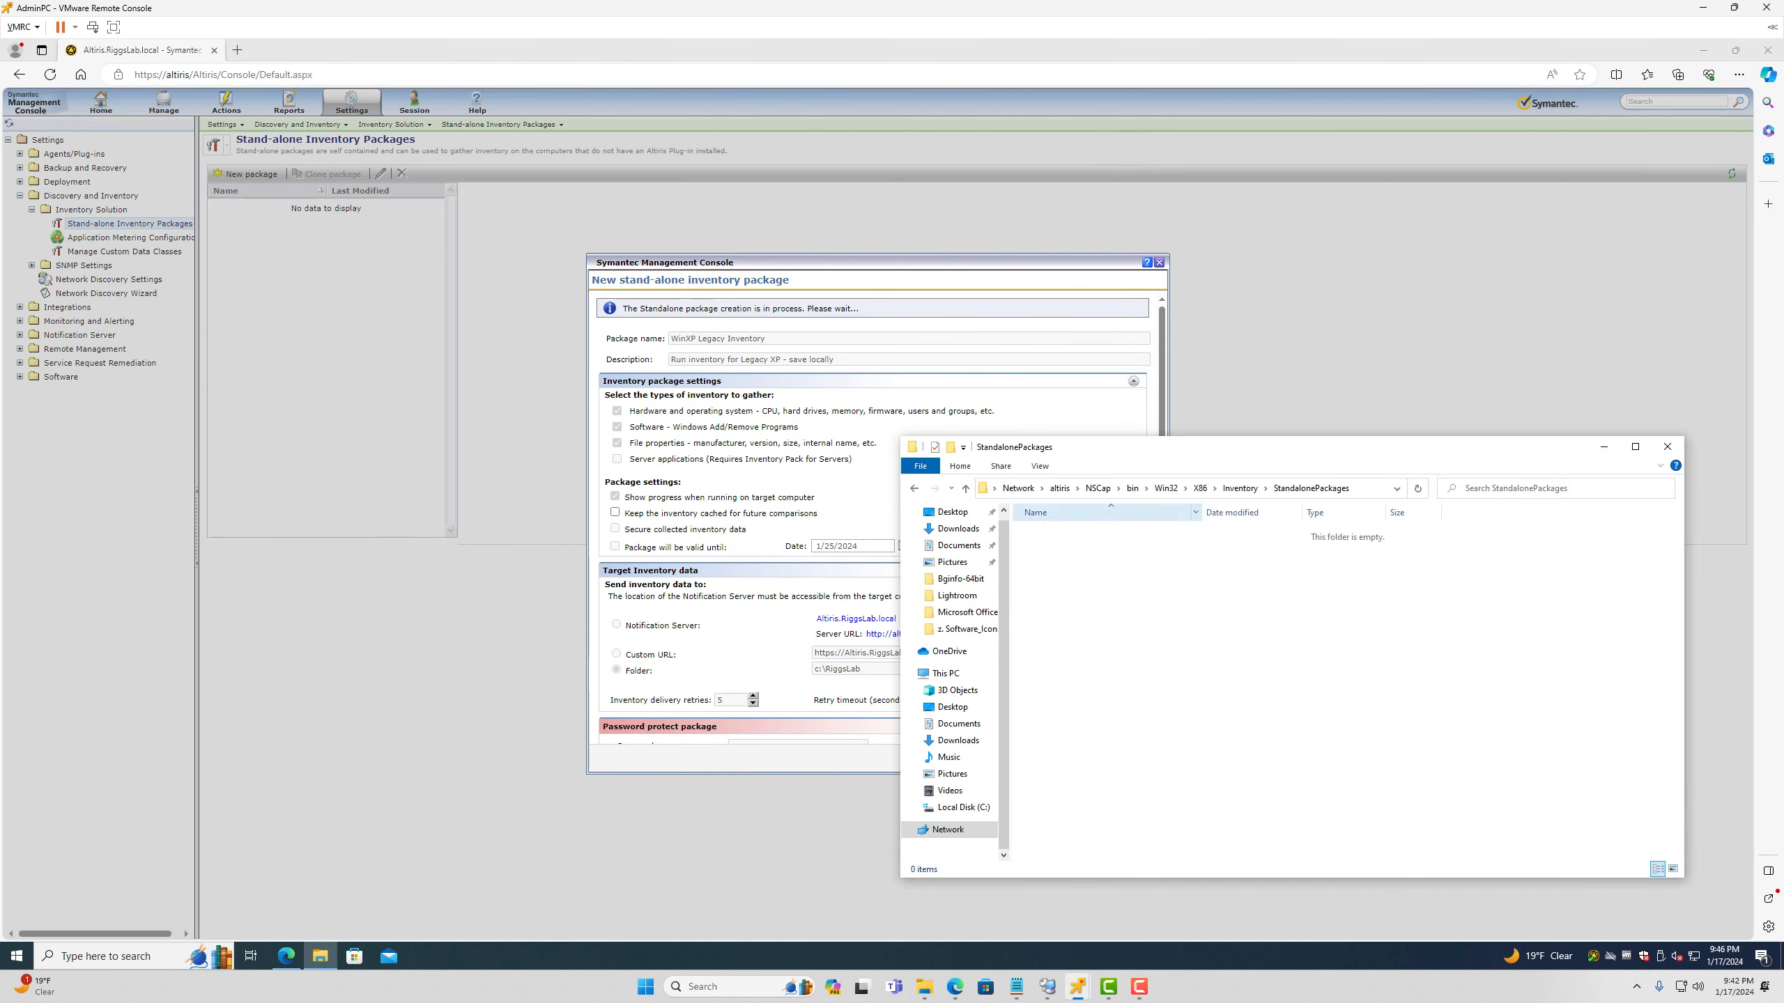
{"action": "left_click_drag", "start_coordinate": [1264, 447], "coordinate": [1316, 110]}
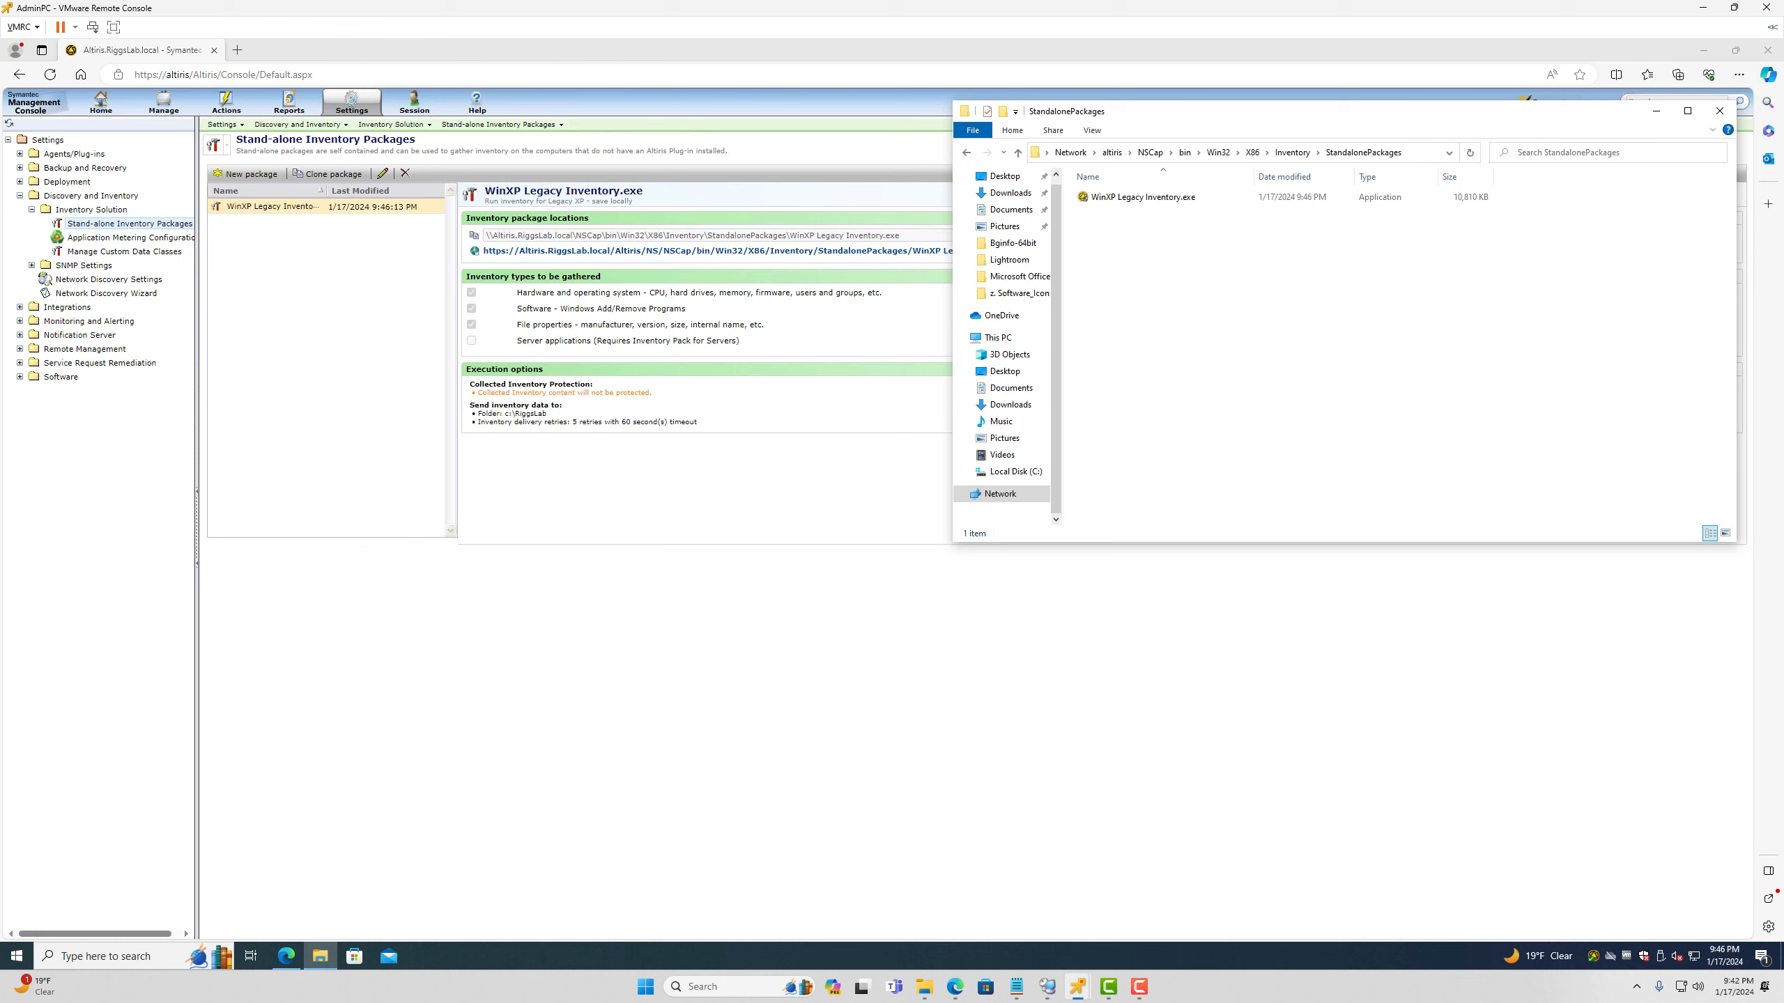
Step: Copy the WinXP Legacy Inventory.exe file from the StandalonePackages folder
{"action": "left_click", "coordinate": [1143, 197]}
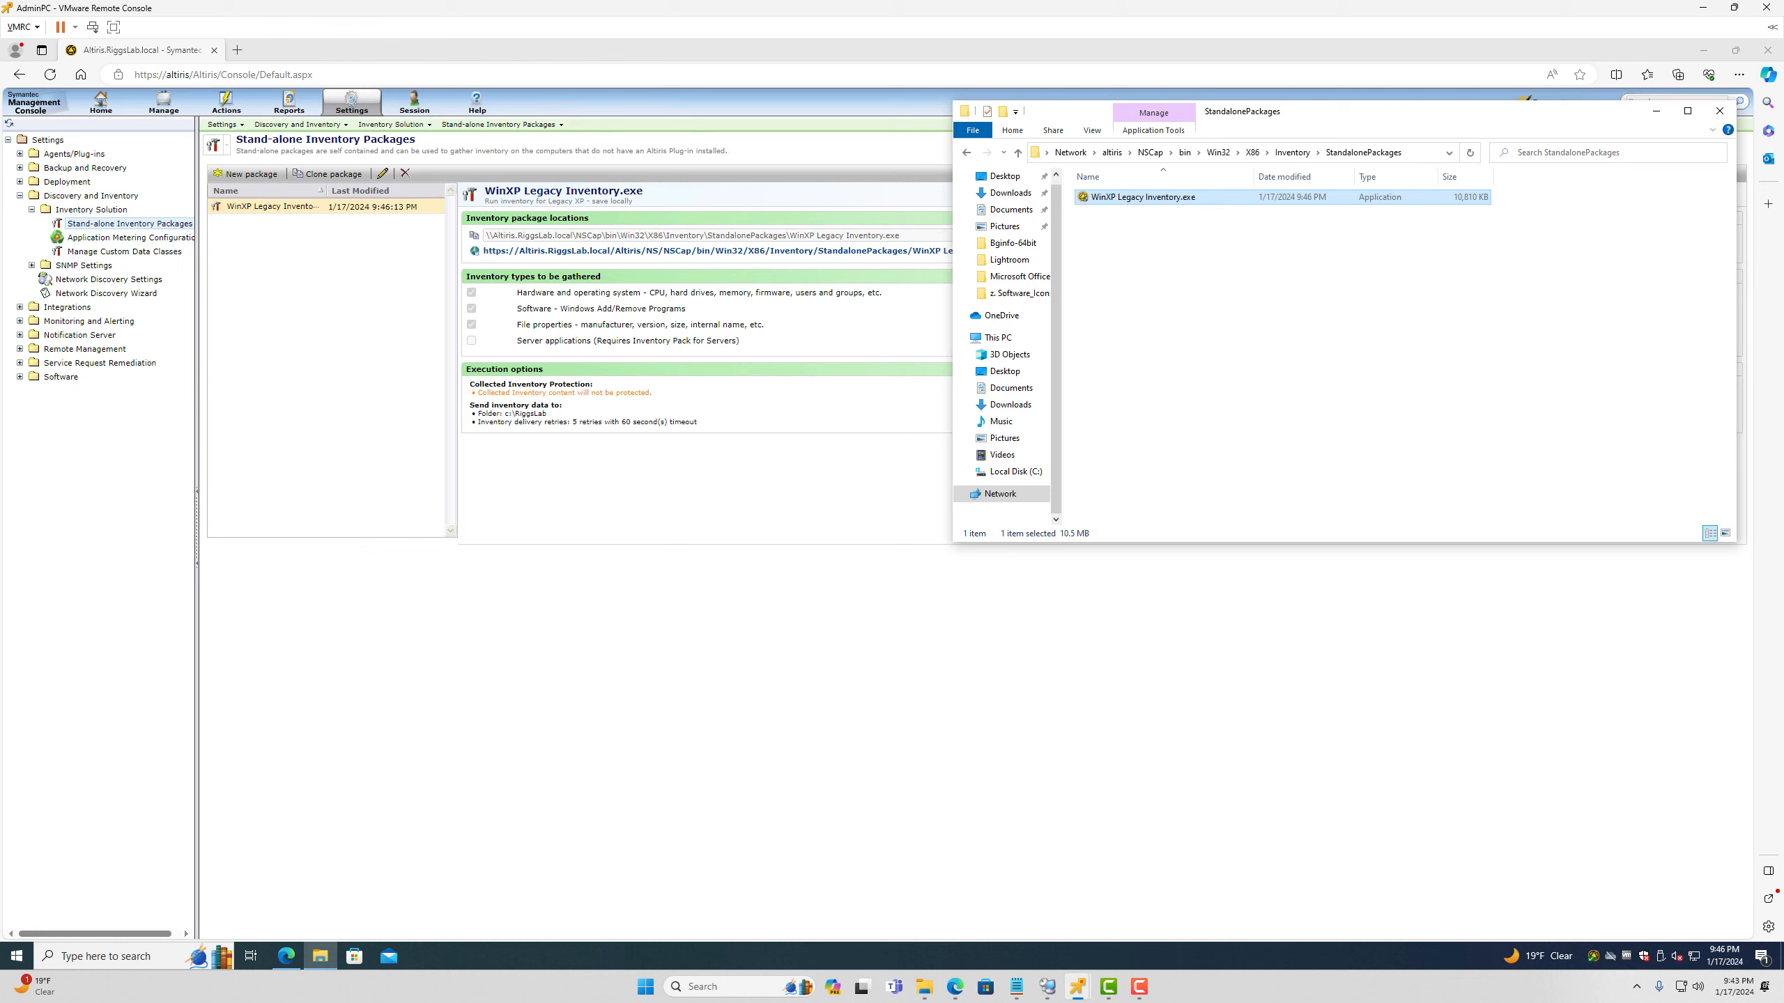
{"action": "right_click", "coordinate": [1131, 197]}
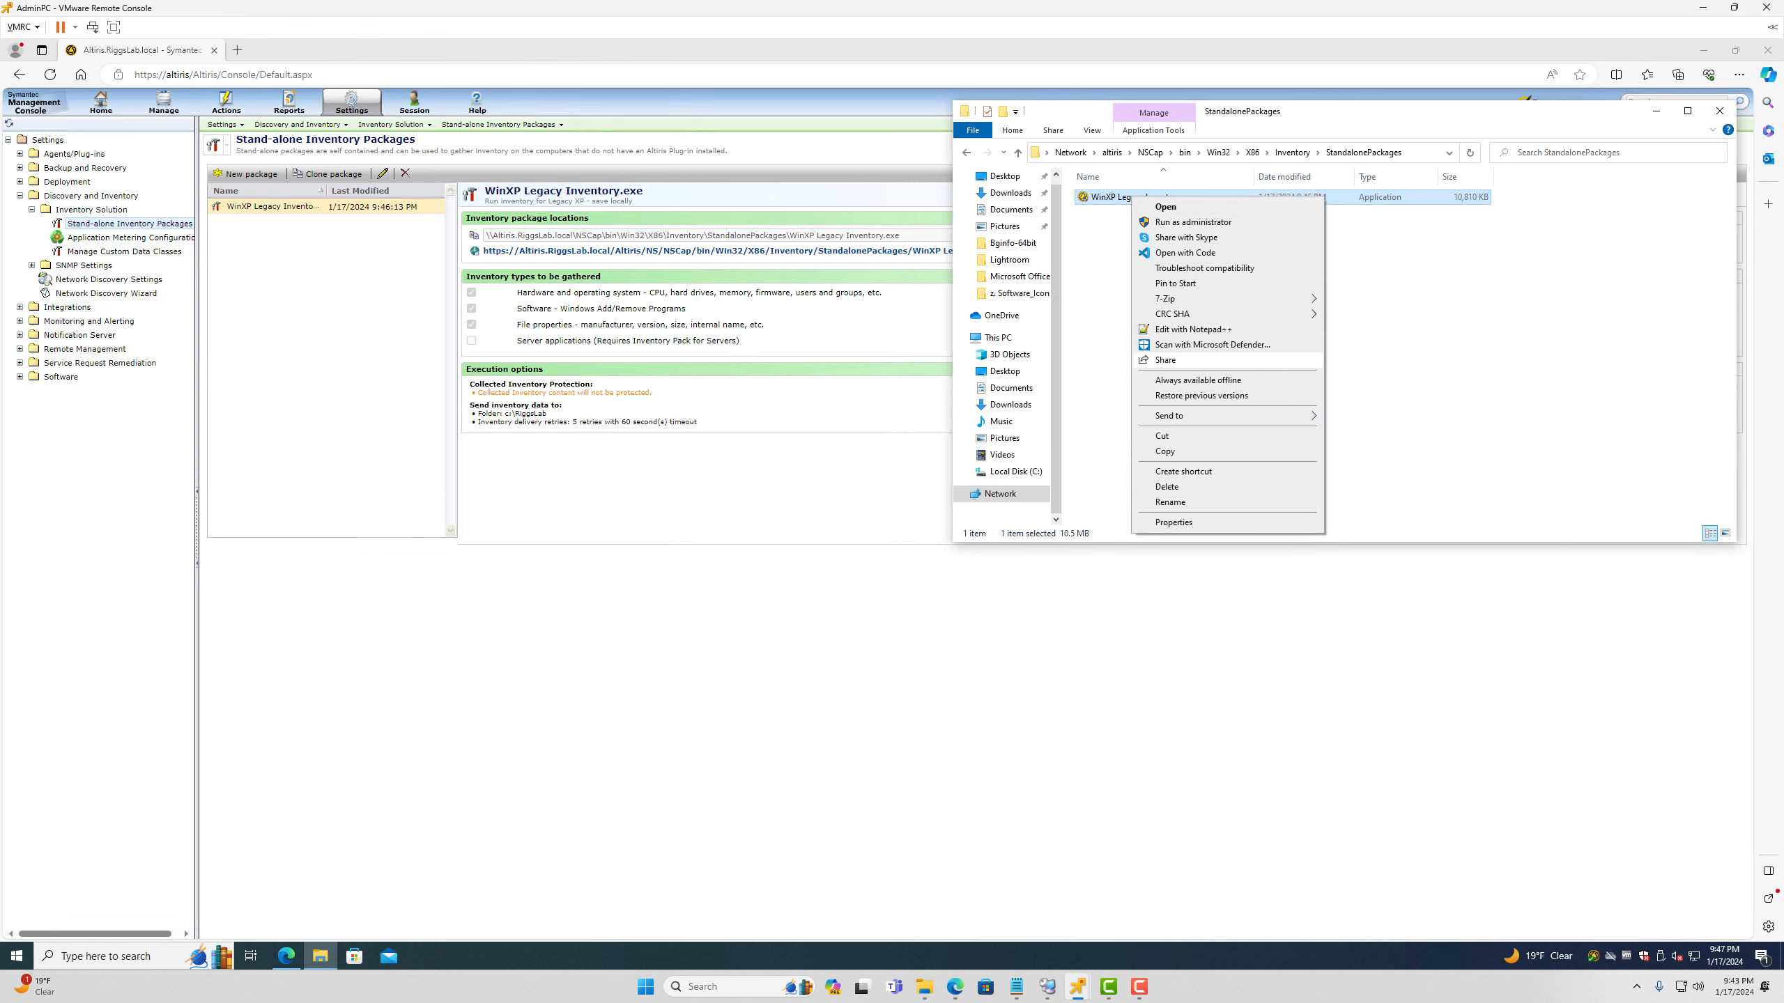
{"action": "left_click", "coordinate": [1165, 452]}
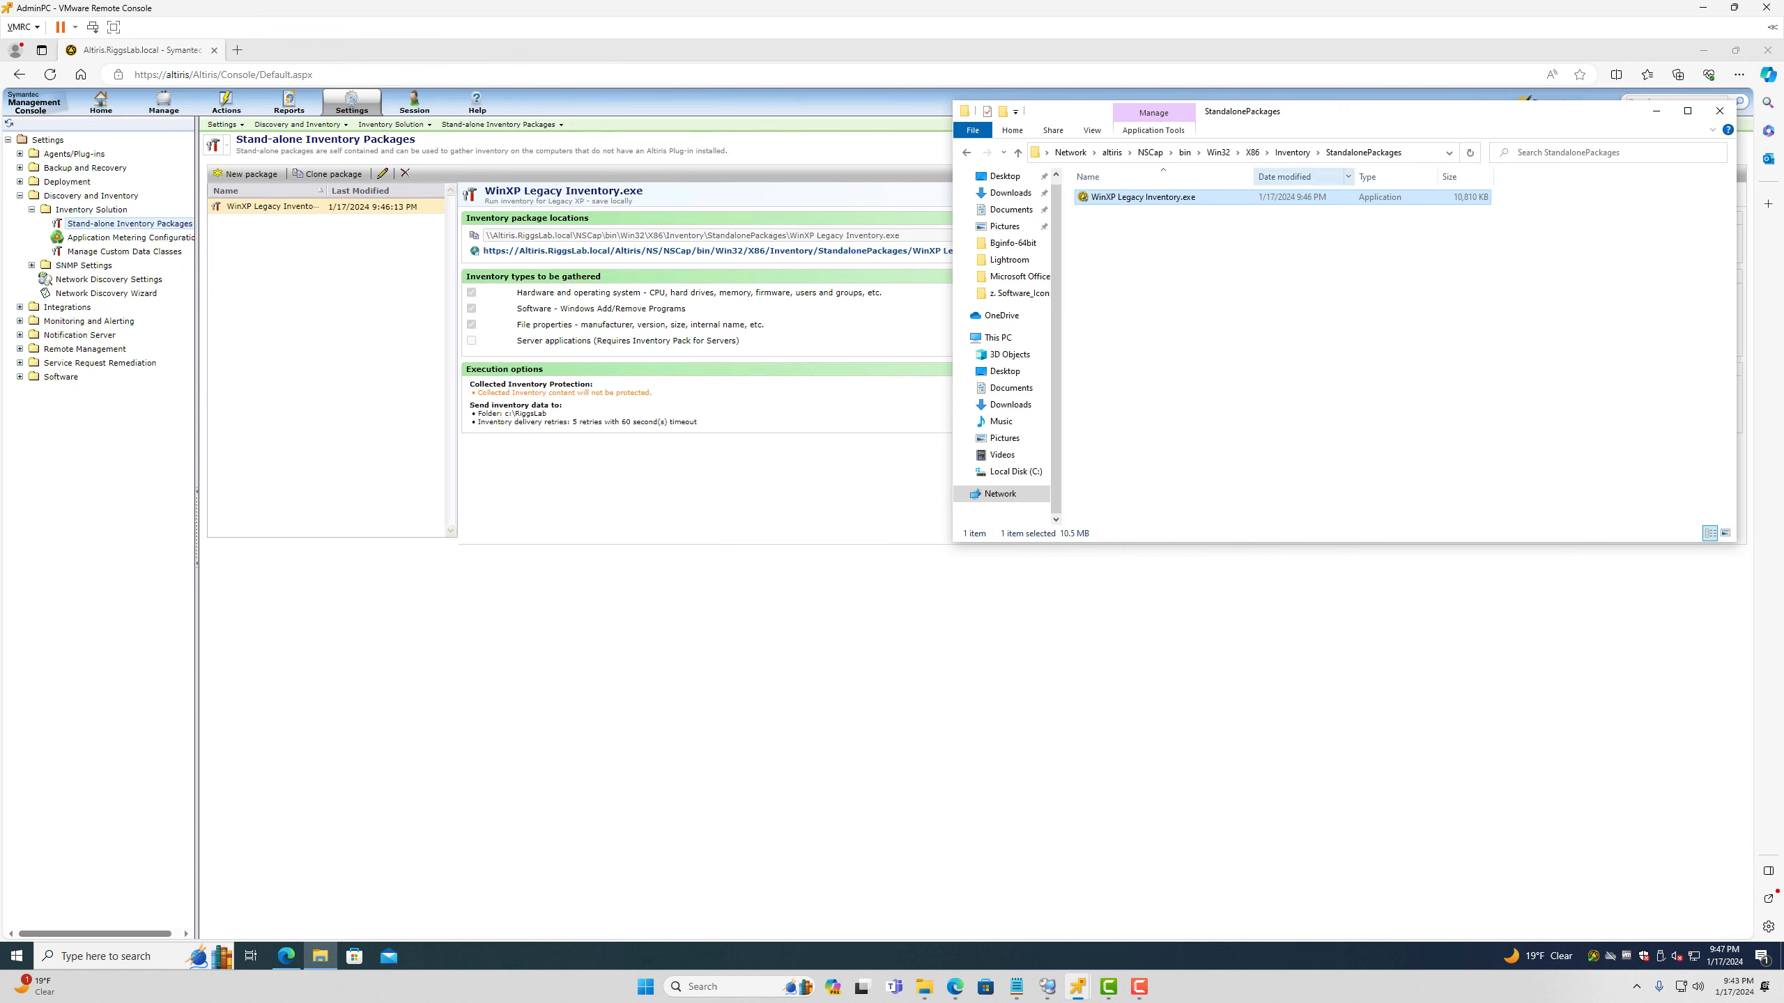
{"action": "left_click", "coordinate": [1225, 317]}
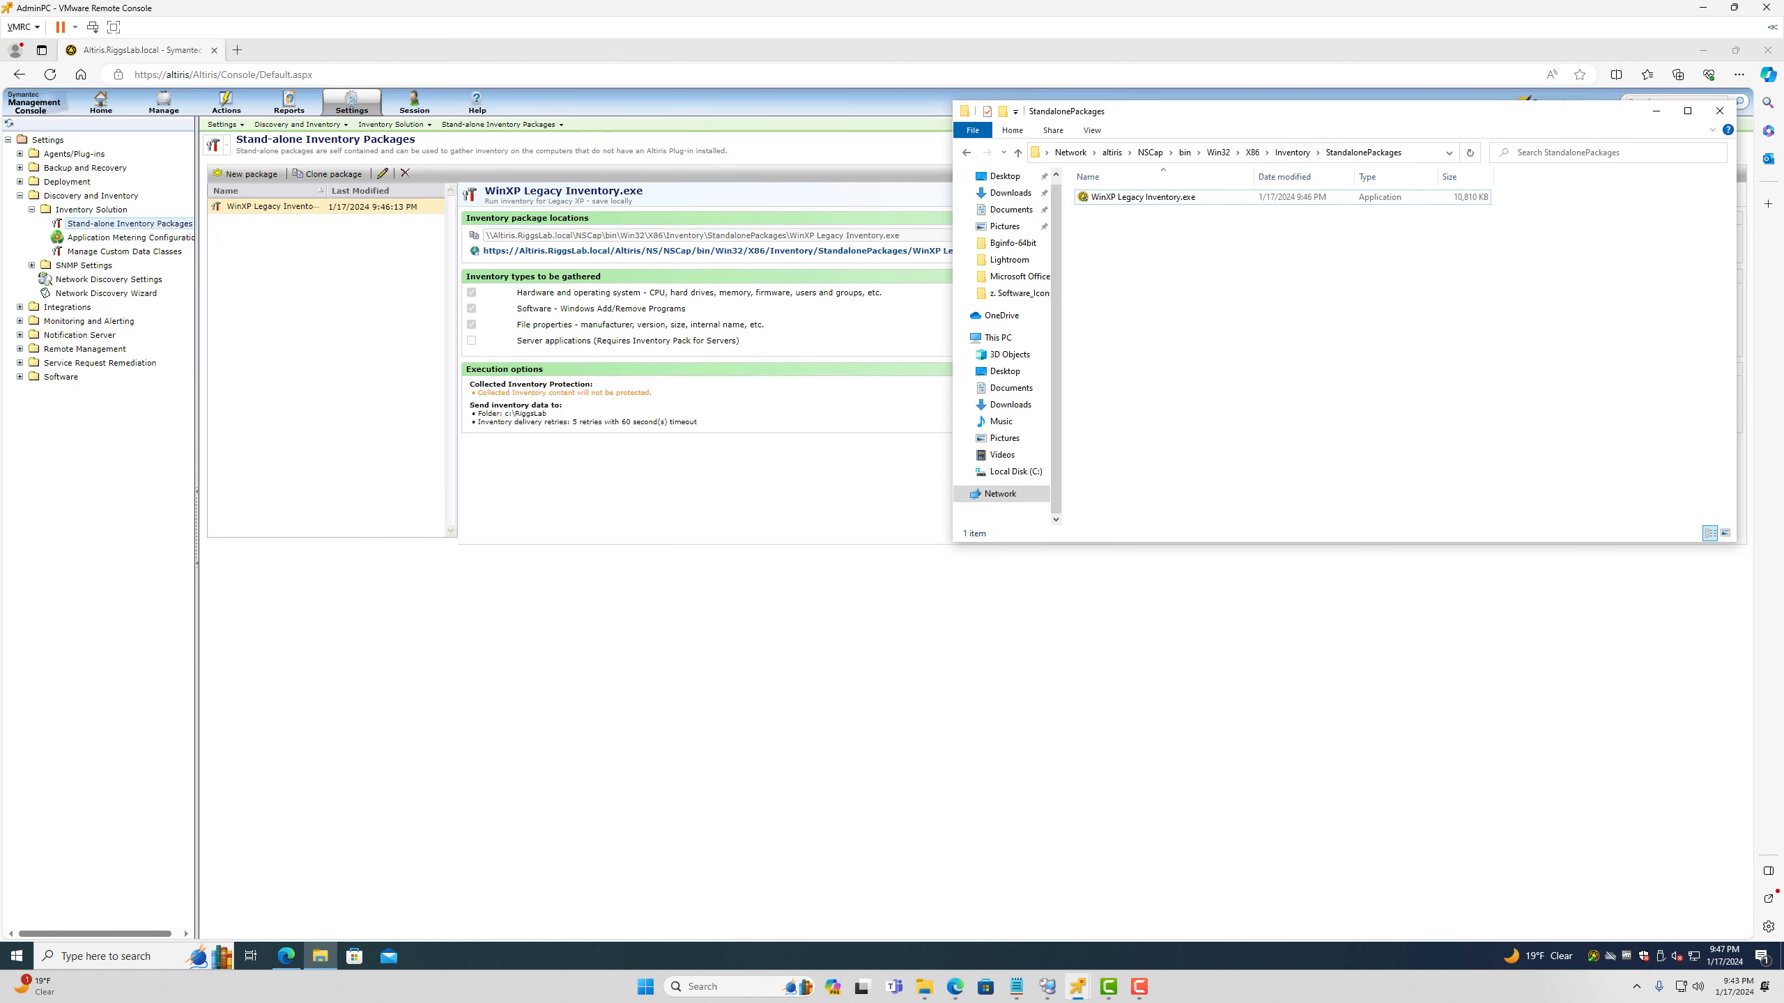
Step: Examine the managed computers in the console's Computers view and in the All Computers filter under Computer Filters
{"action": "mouse_move", "coordinate": [1078, 986]}
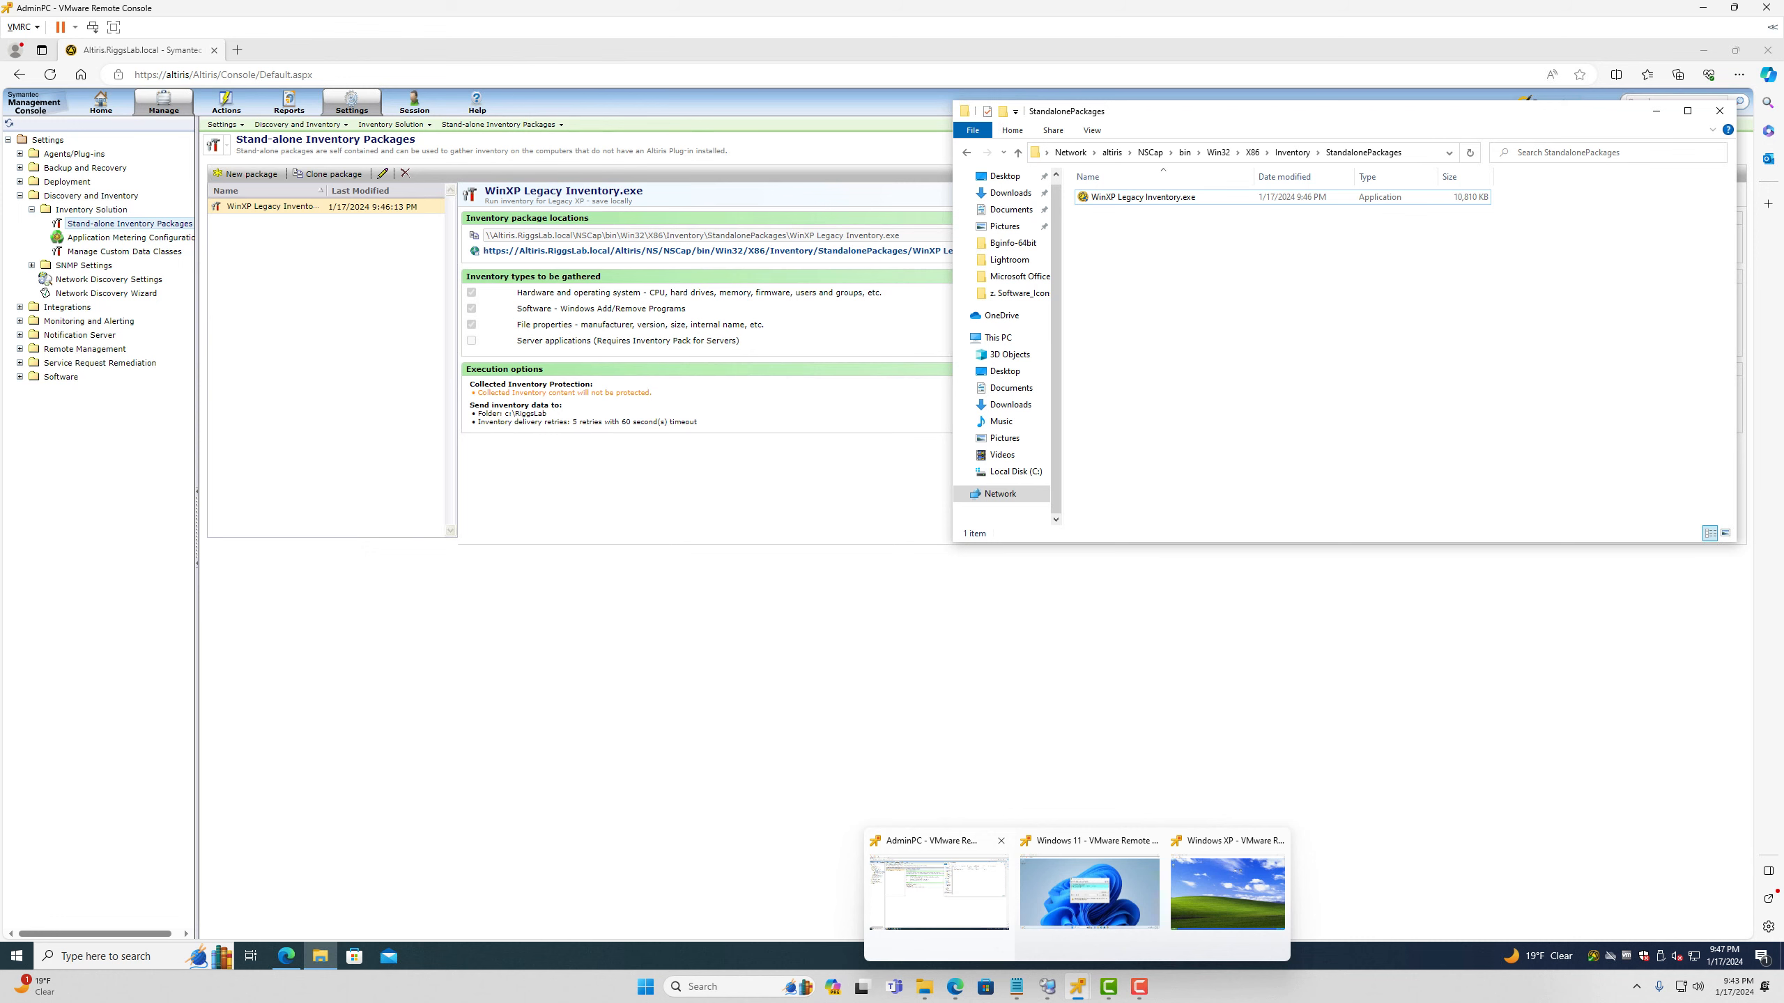
{"action": "left_click", "coordinate": [164, 103]}
{"action": "left_click", "coordinate": [184, 125]}
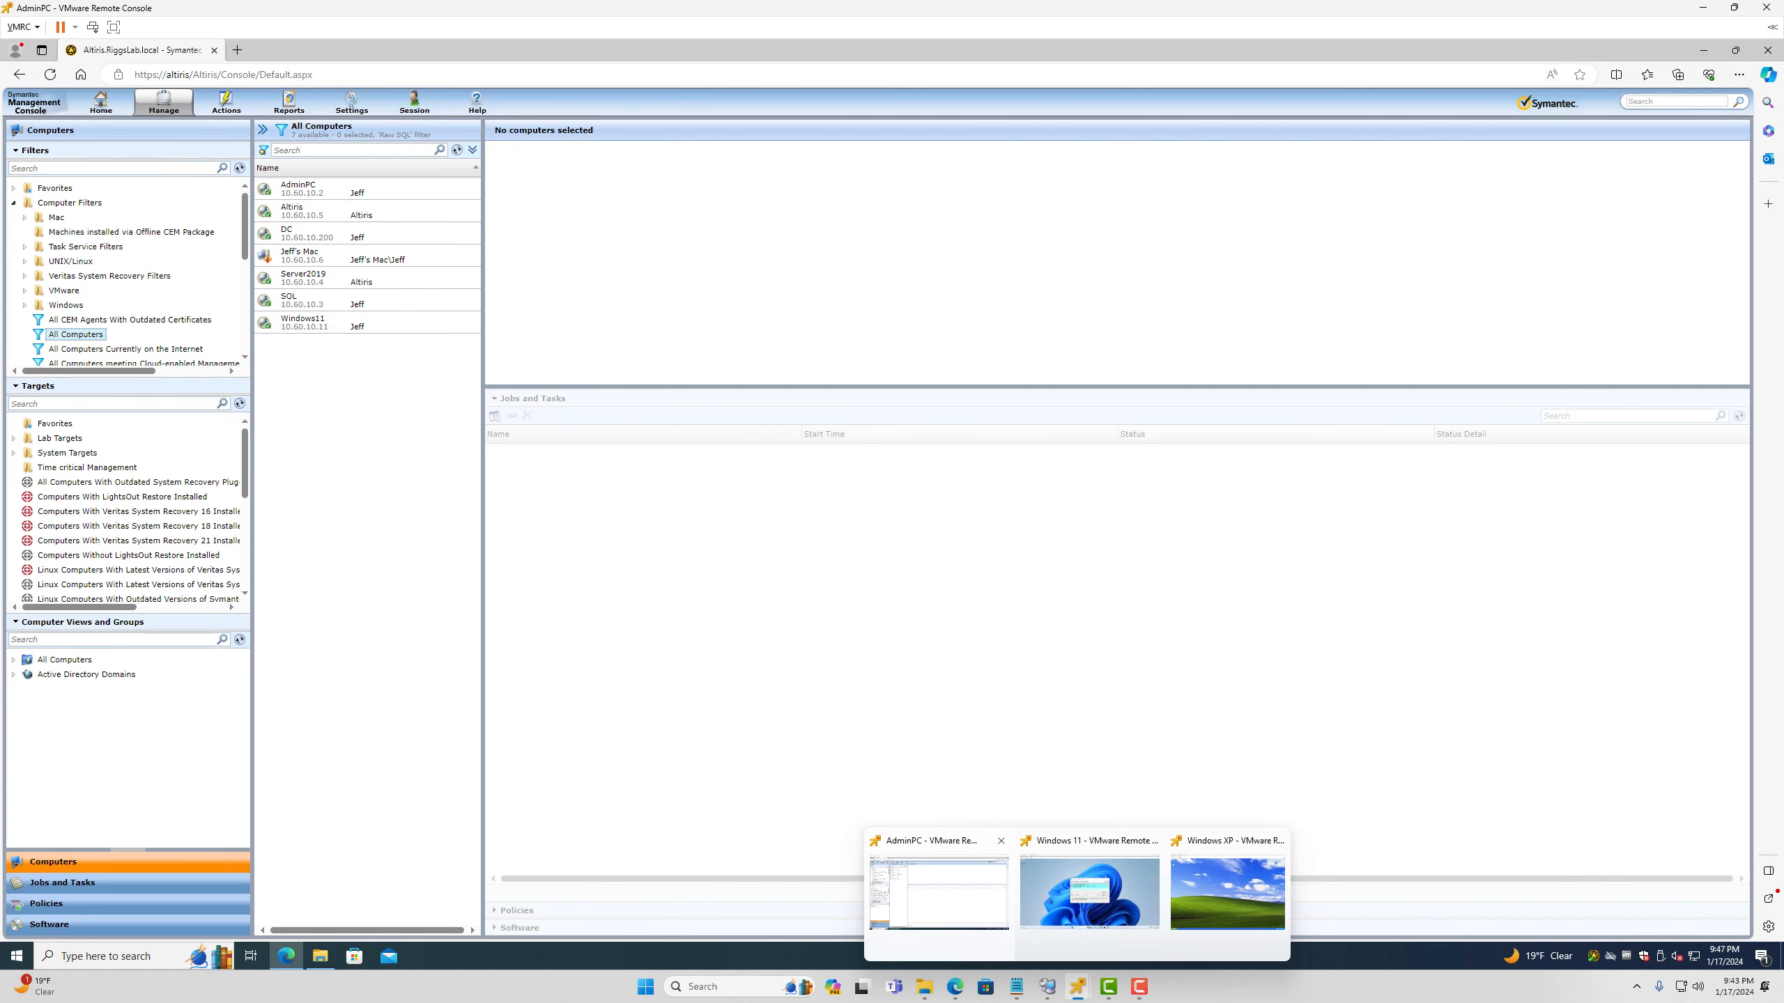
{"action": "left_click", "coordinate": [164, 102]}
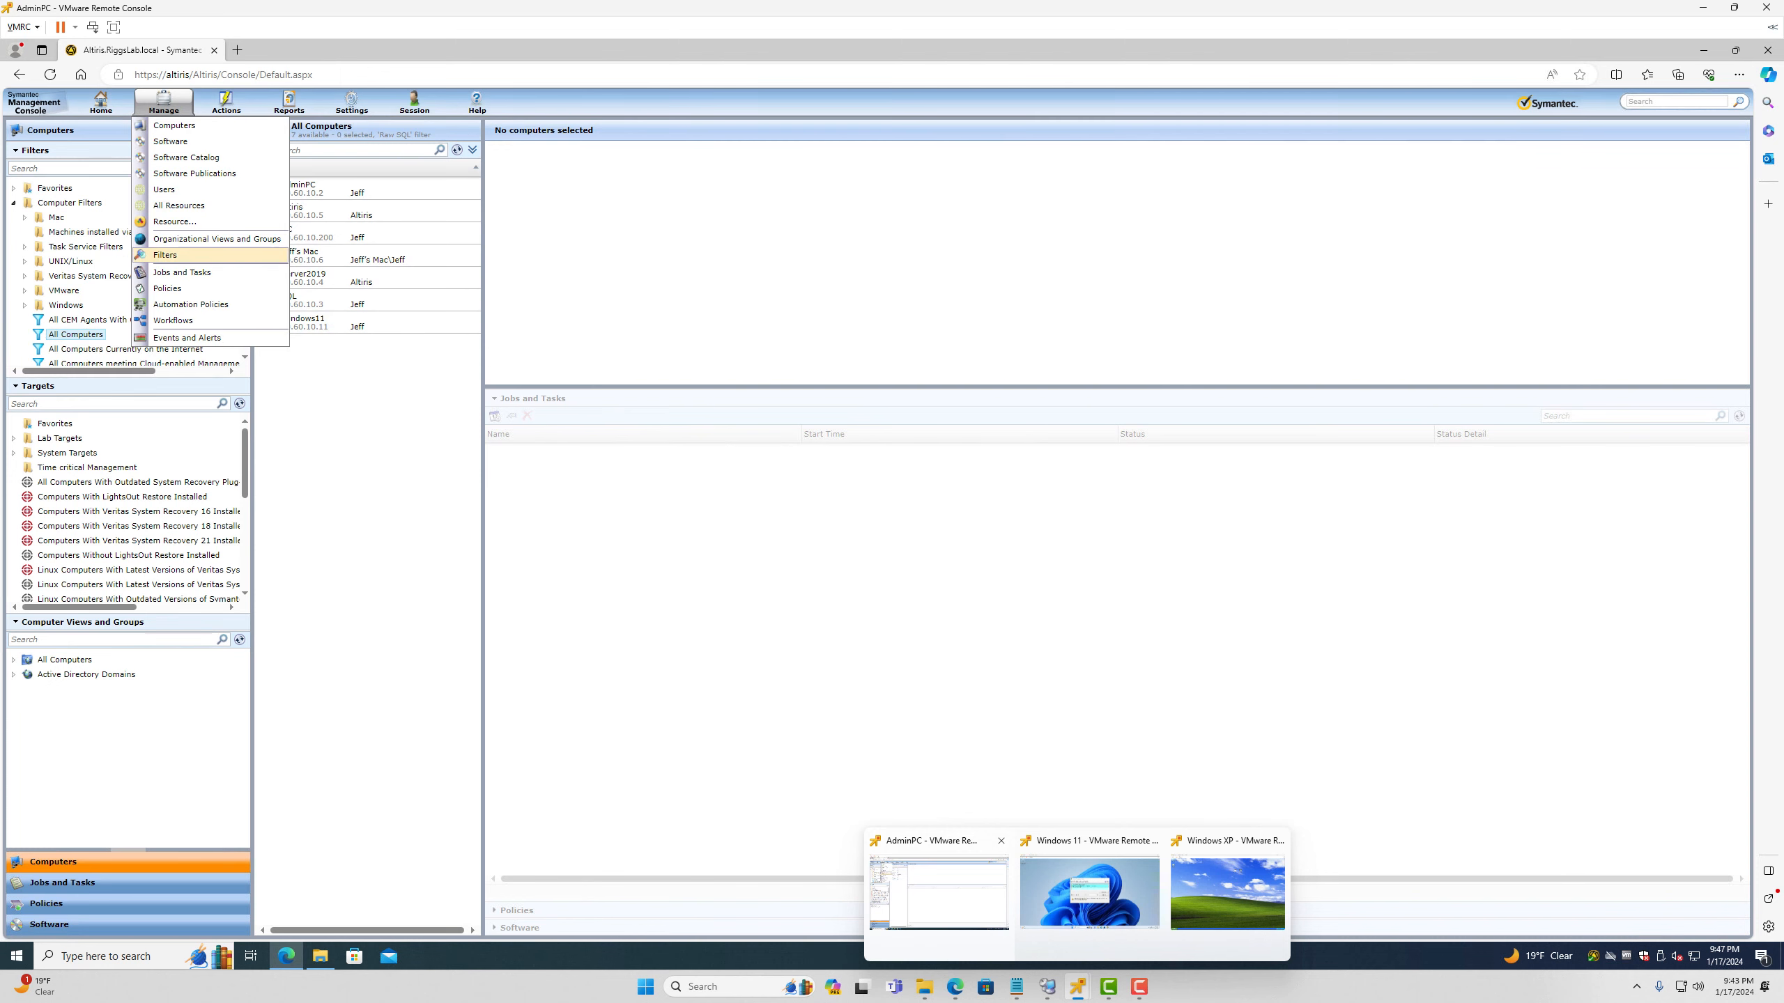
{"action": "left_click", "coordinate": [165, 254]}
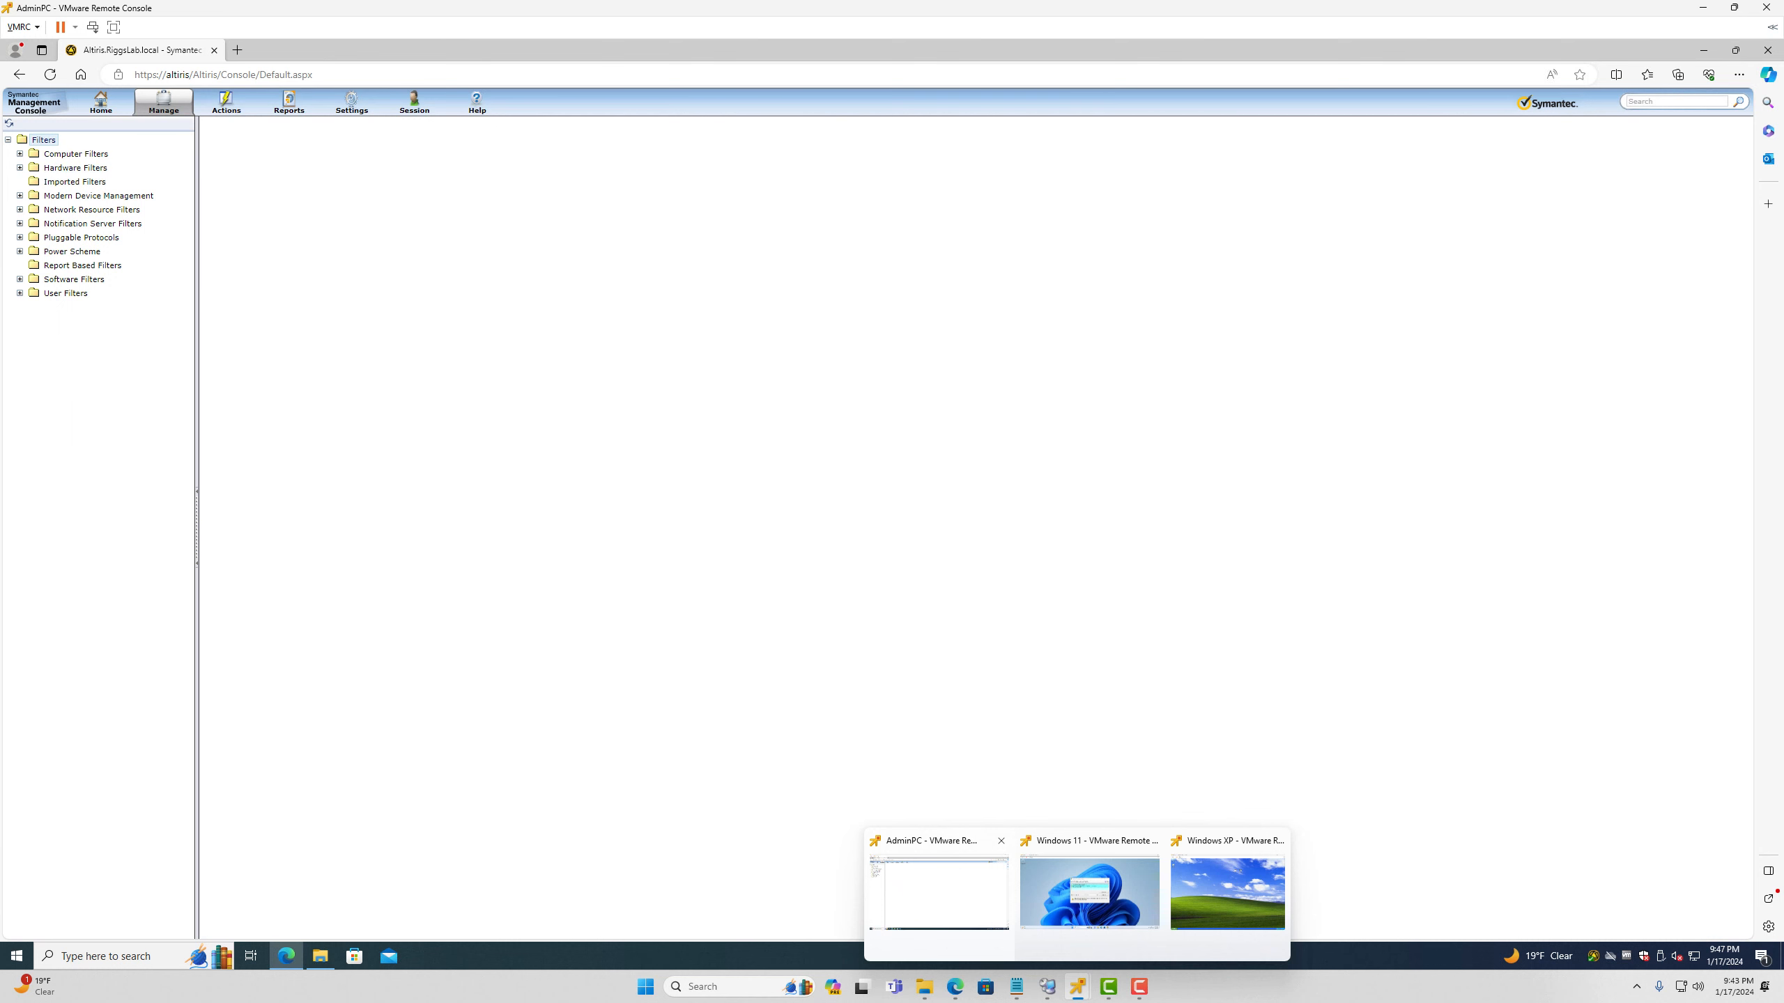
{"action": "left_click", "coordinate": [19, 154]}
{"action": "left_click", "coordinate": [83, 280]}
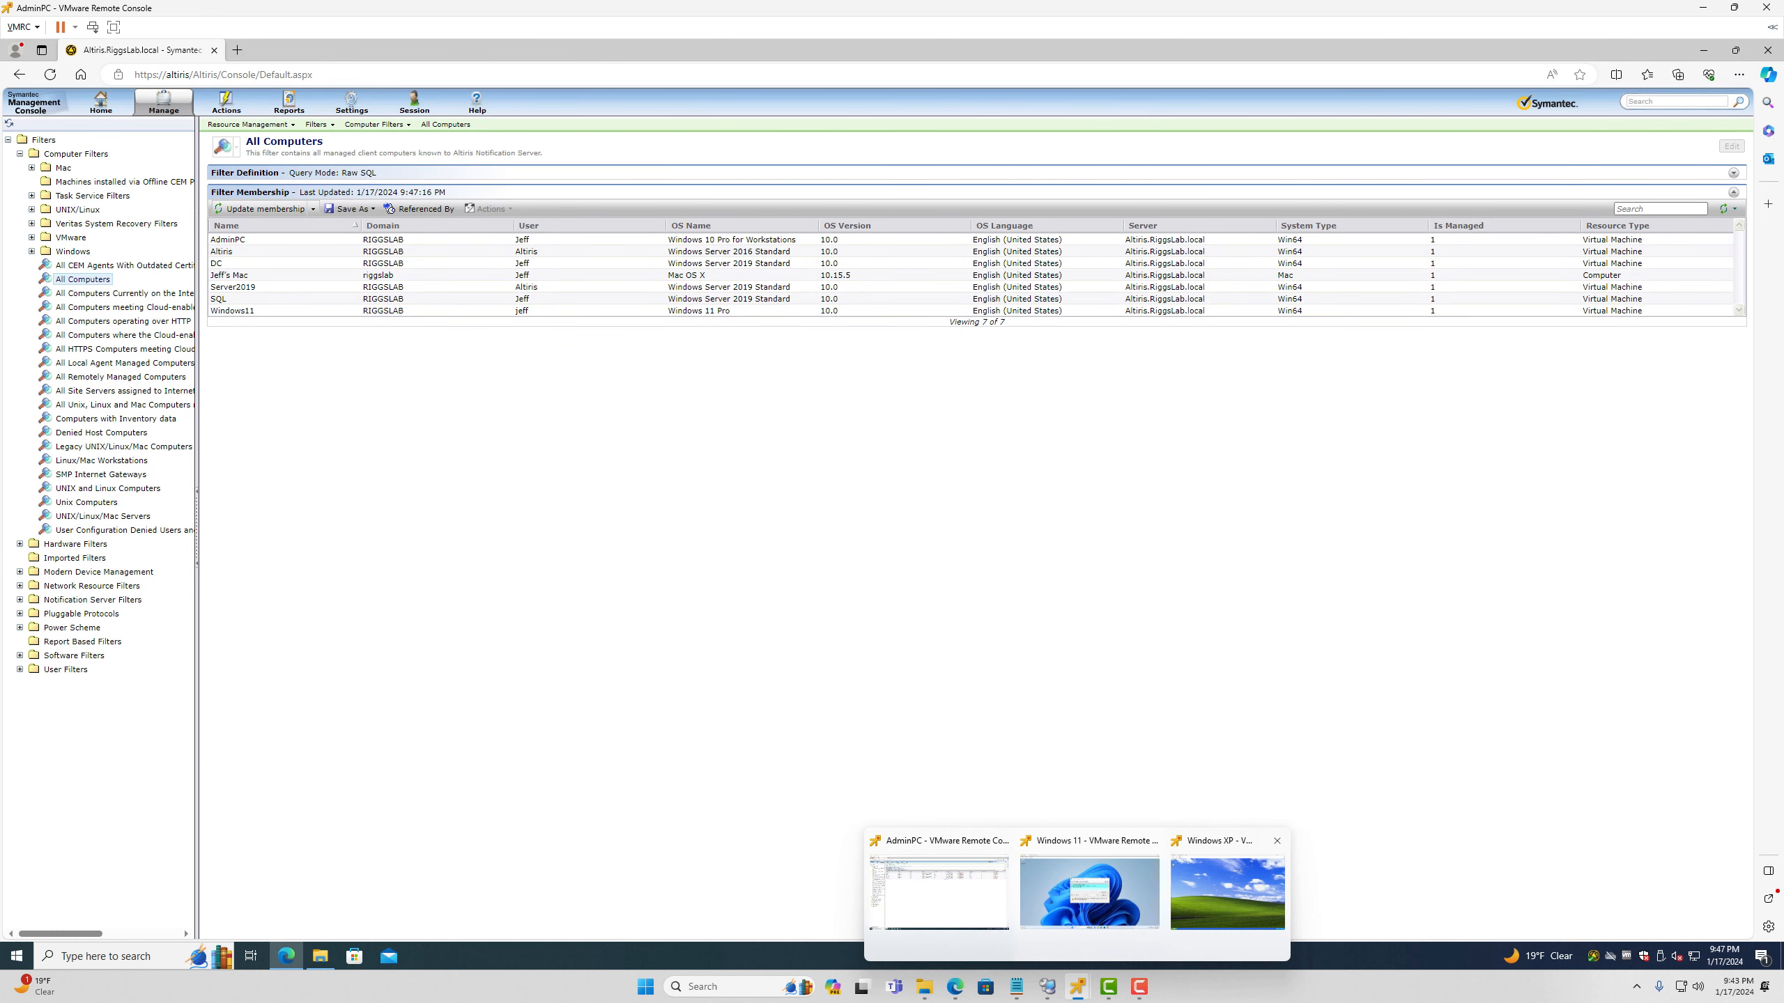
Step: Switch to the Windows XP virtual machine and check its general system information and computer name in System Properties
{"action": "left_click", "coordinate": [1228, 891]}
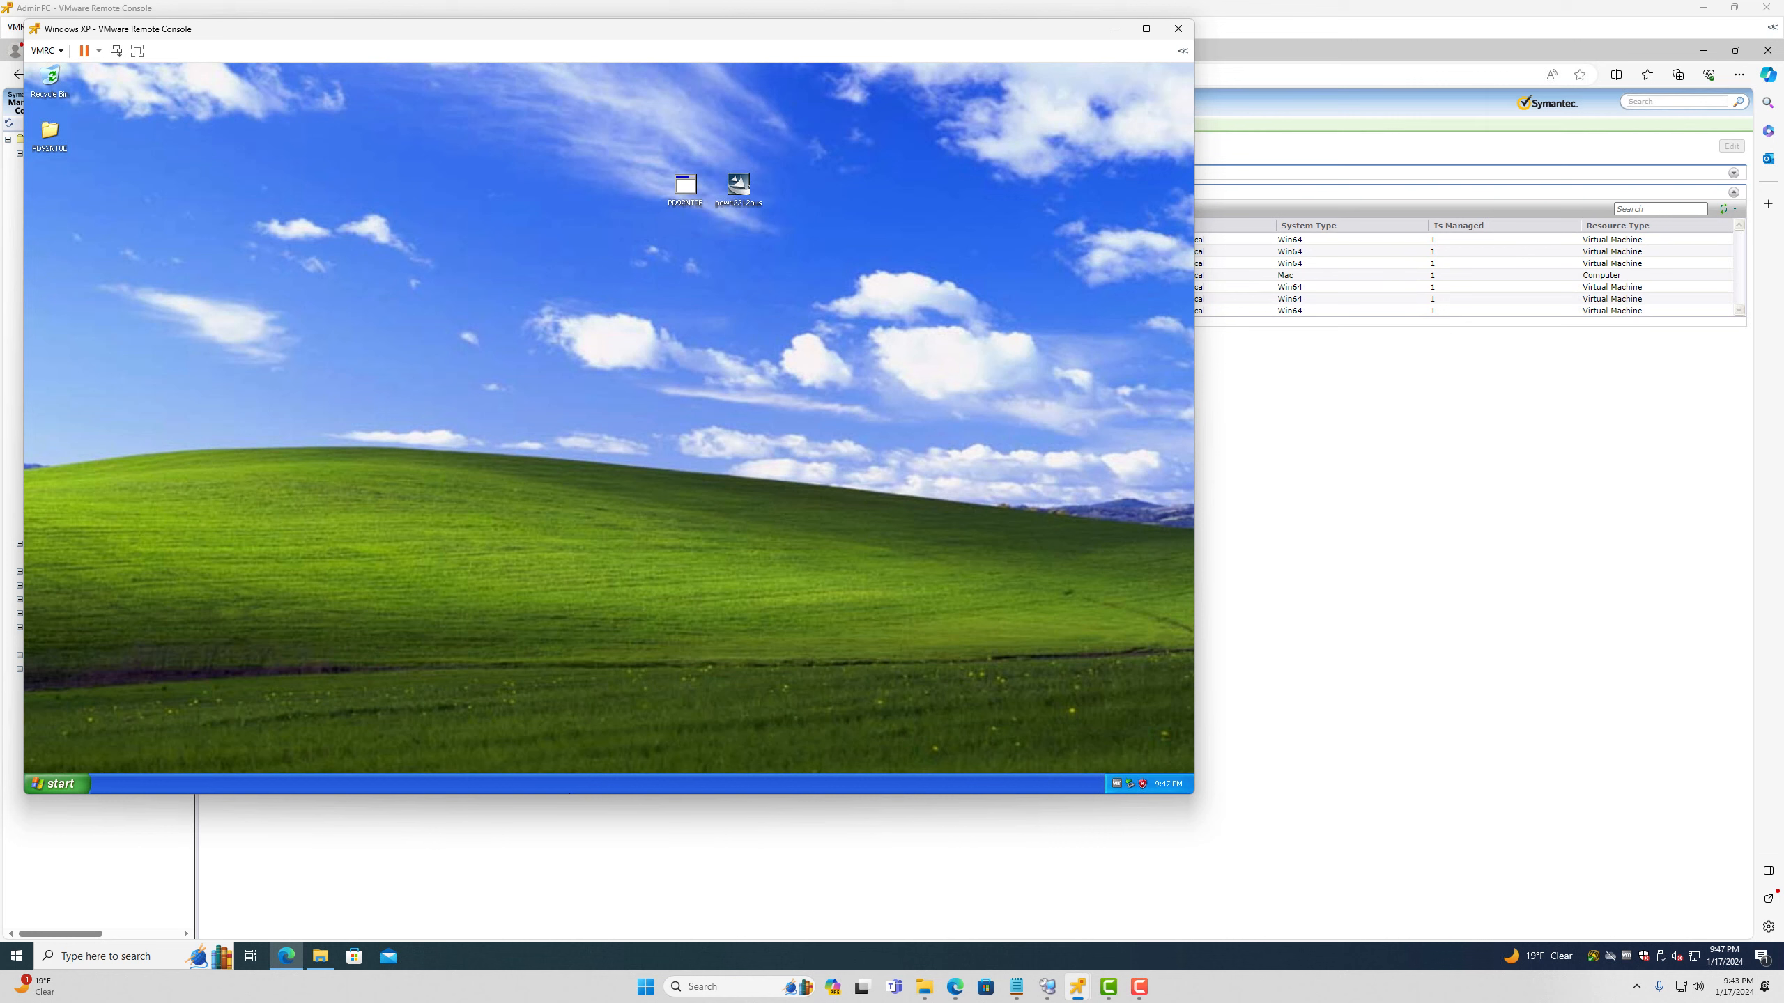
{"action": "left_click", "coordinate": [56, 783]}
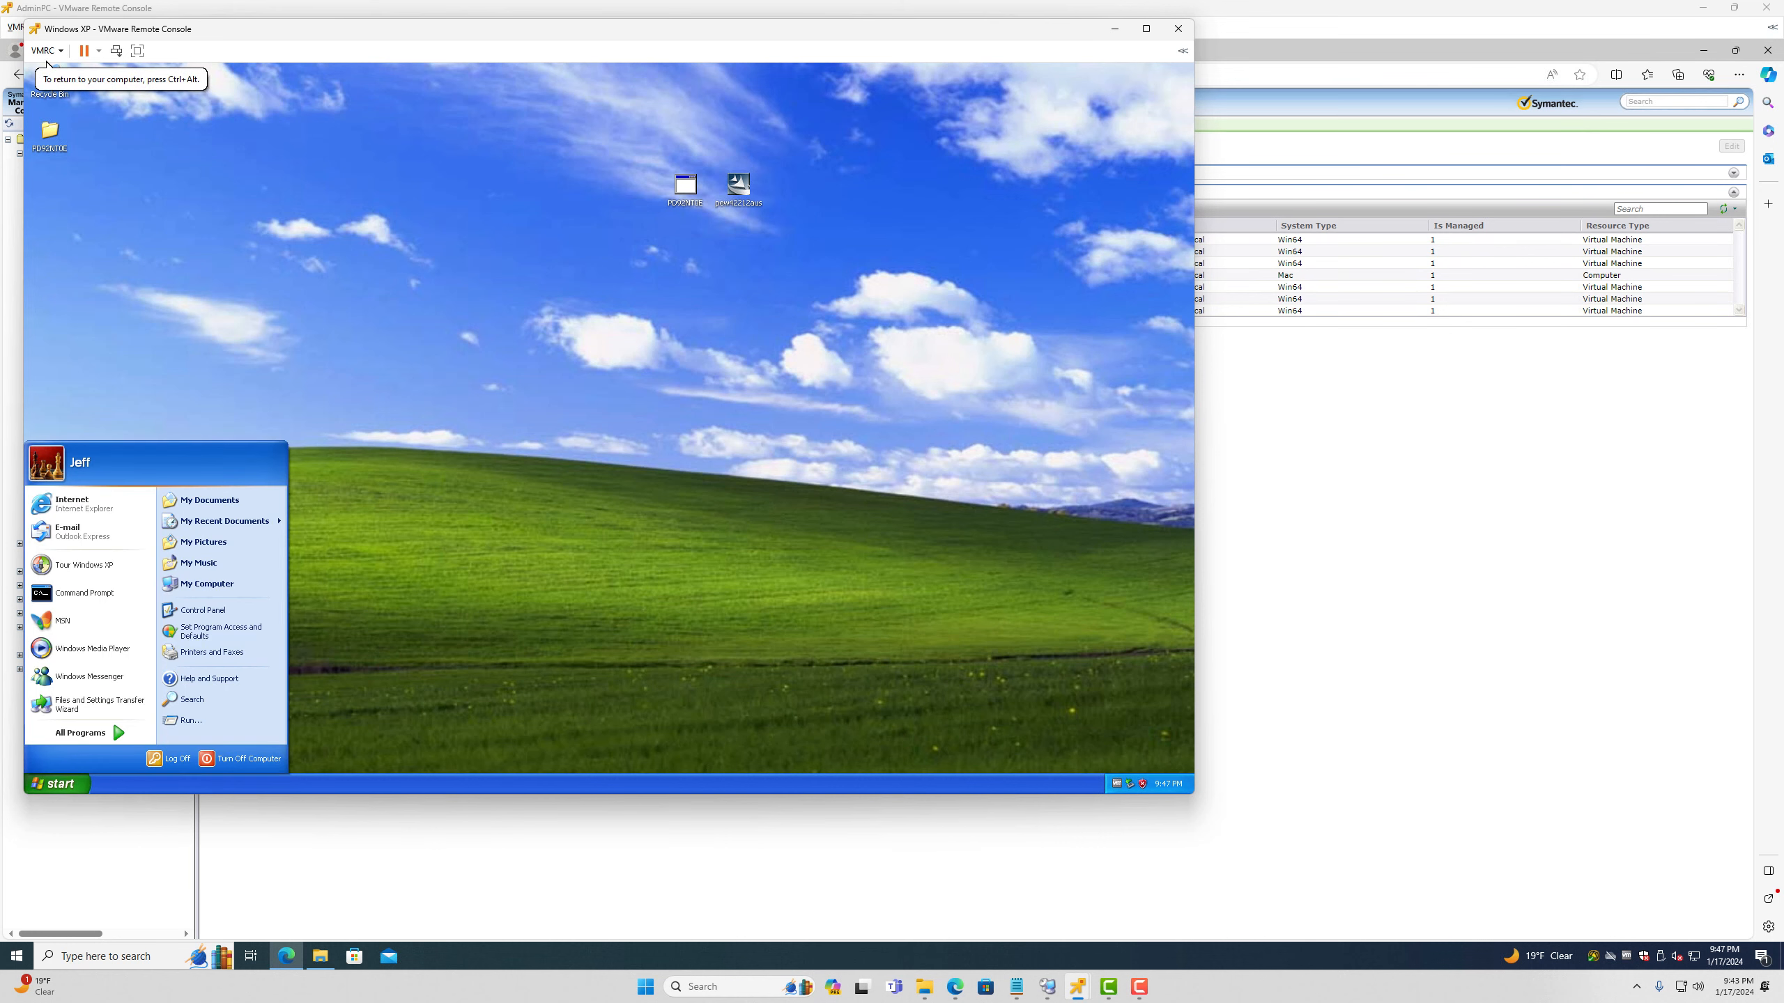
{"action": "right_click", "coordinate": [216, 588]}
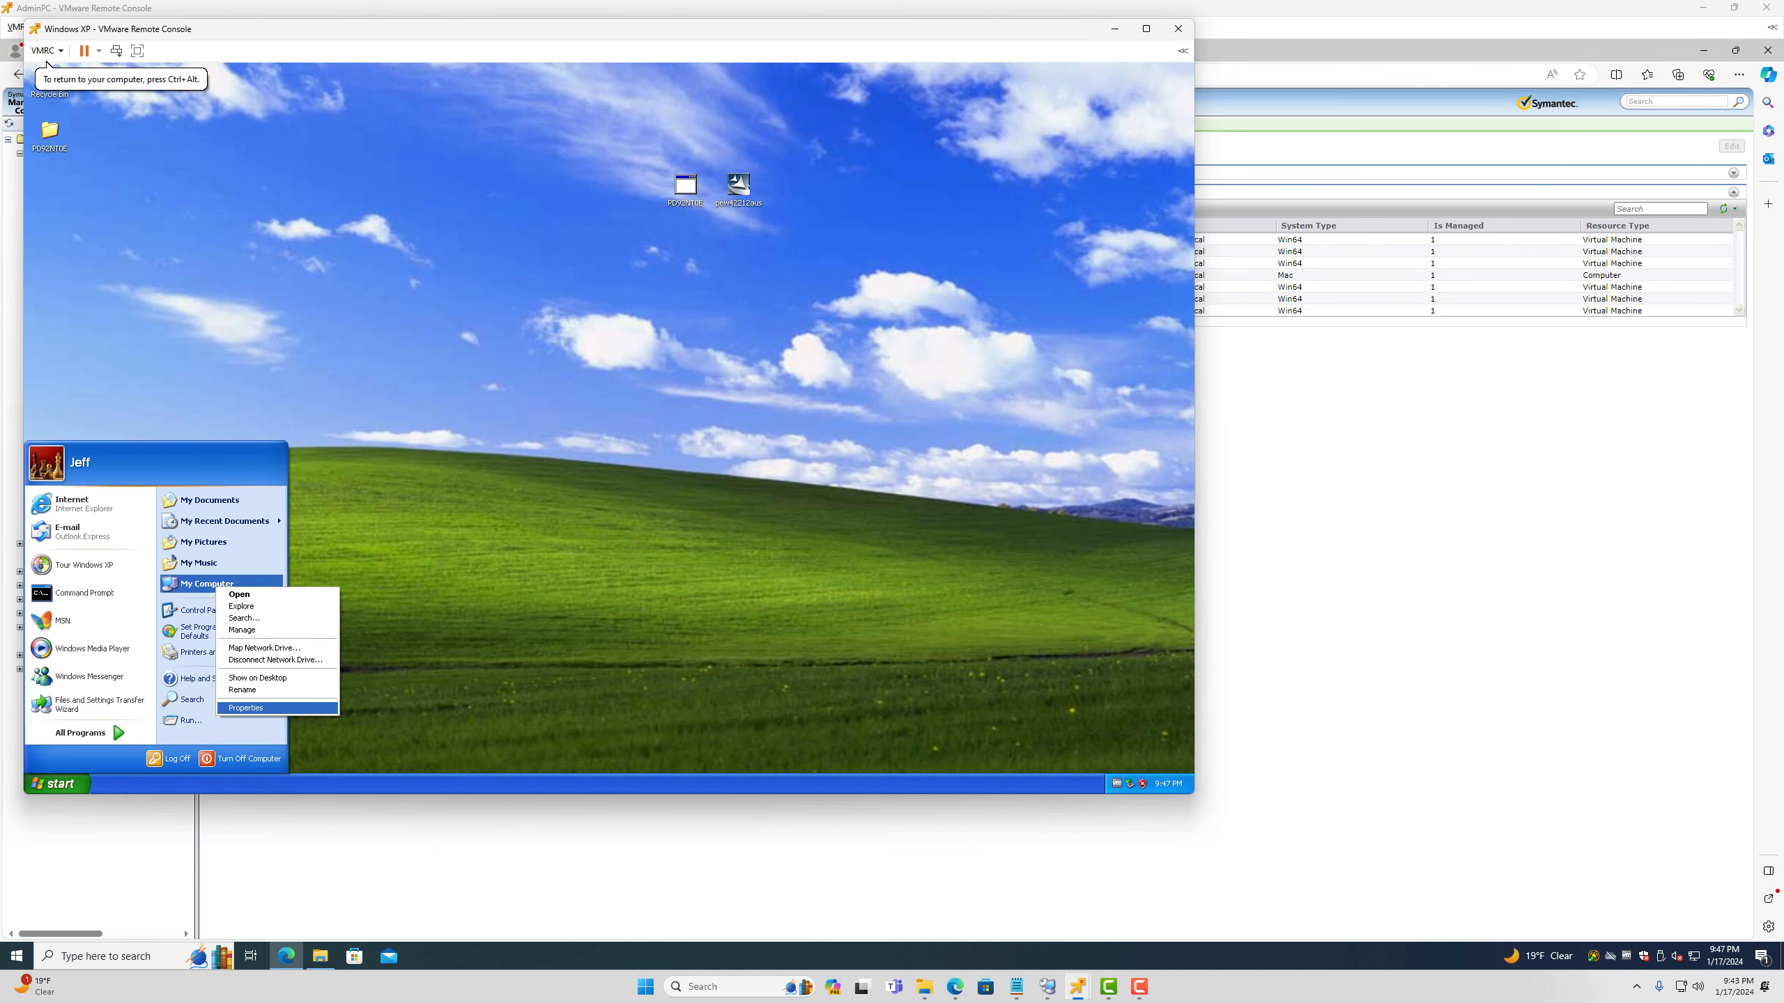
{"action": "left_click", "coordinate": [274, 707]}
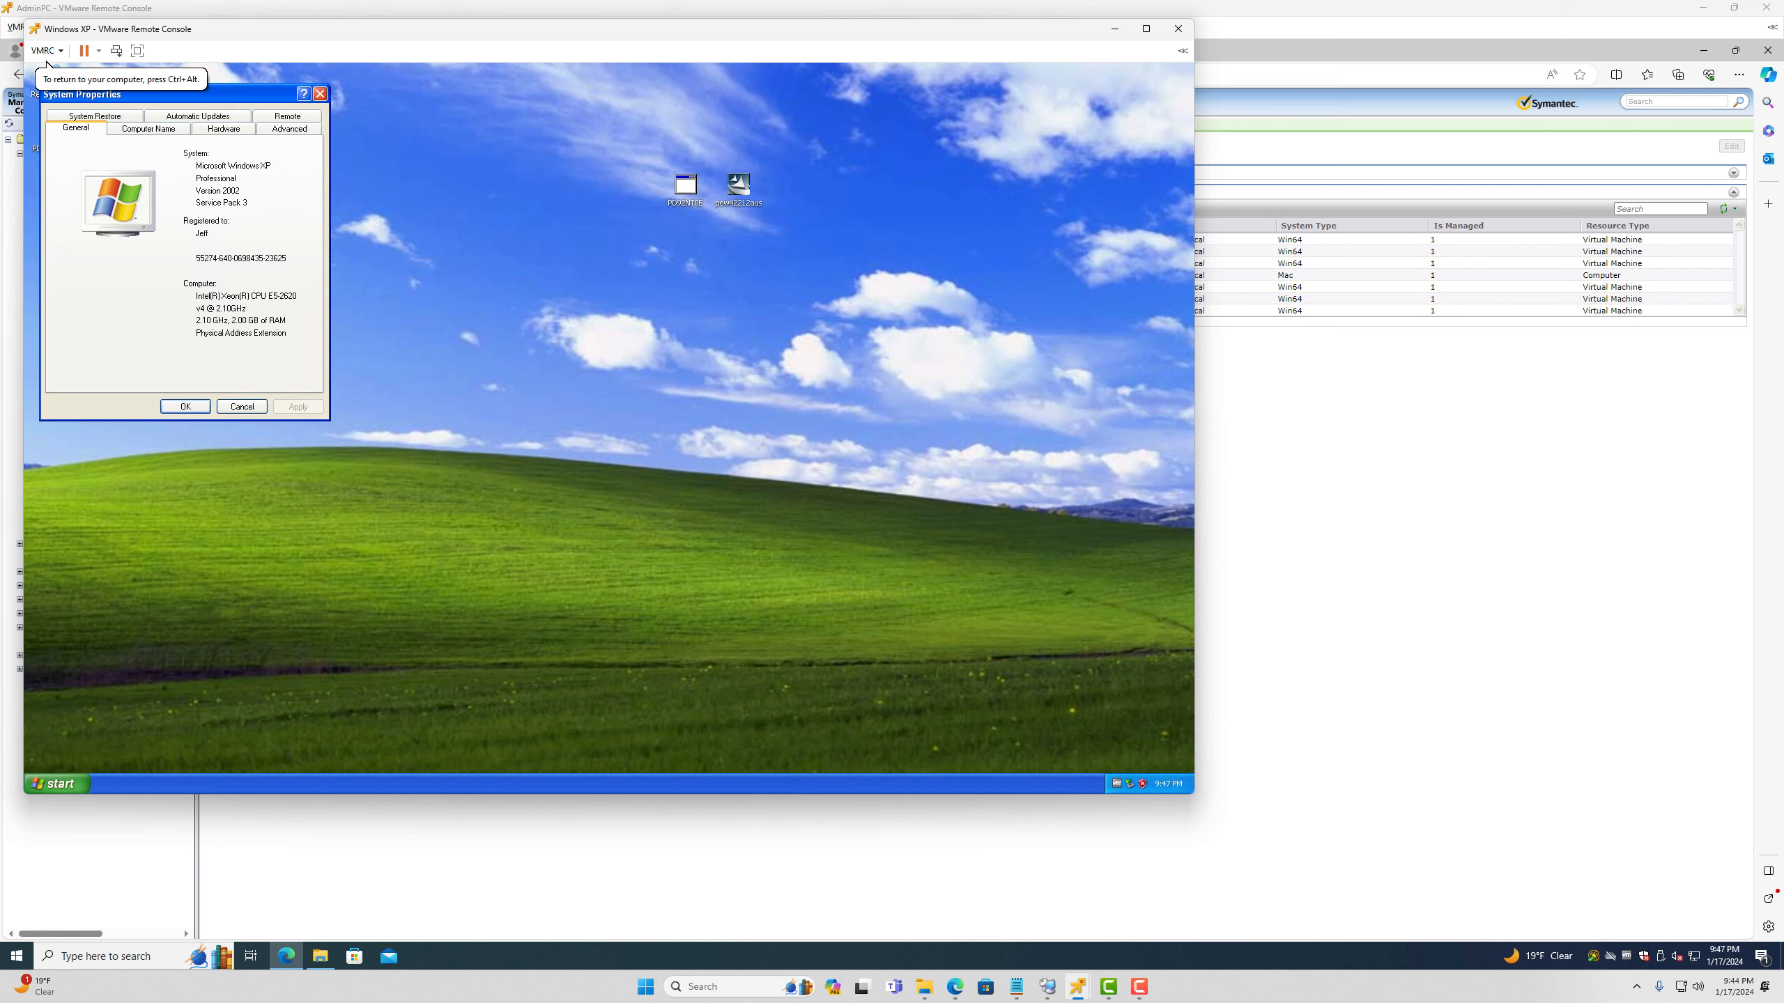
{"action": "left_click", "coordinate": [149, 128]}
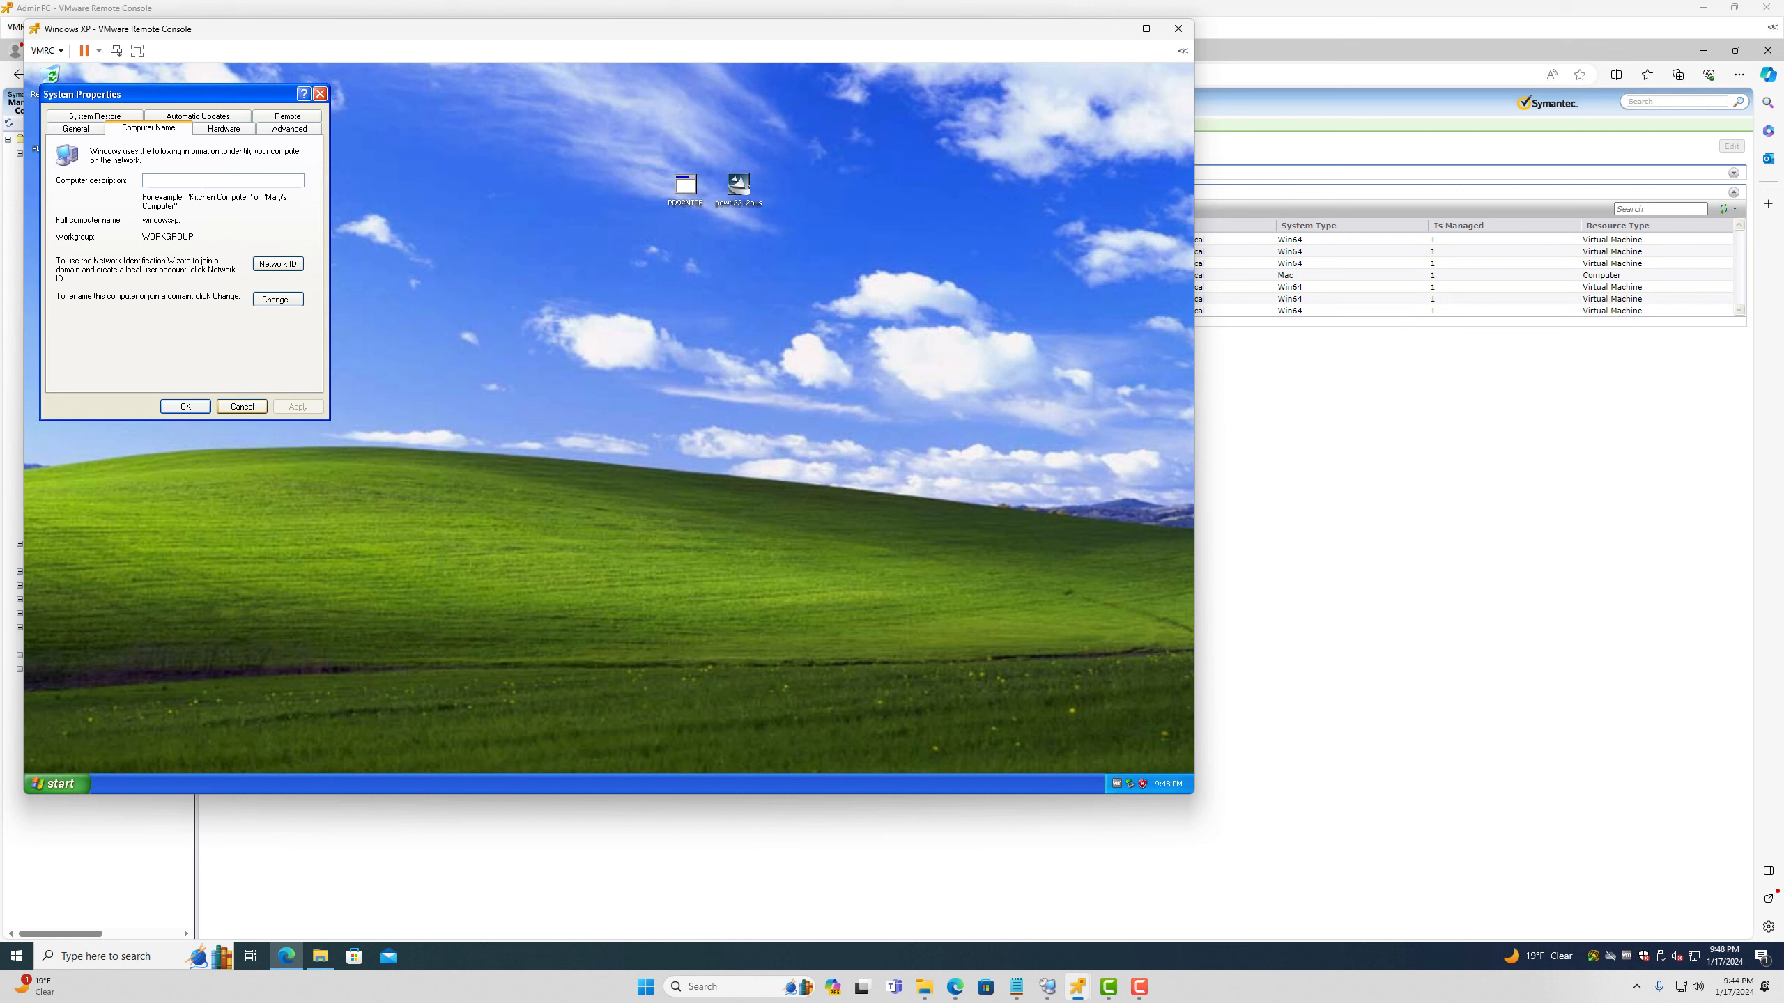
Step: Close System Properties without changes and connect to the \\altiris server through the Run dialog
{"action": "left_click", "coordinate": [242, 406]}
{"action": "right_click", "coordinate": [69, 782]}
{"action": "left_click", "coordinate": [69, 782]}
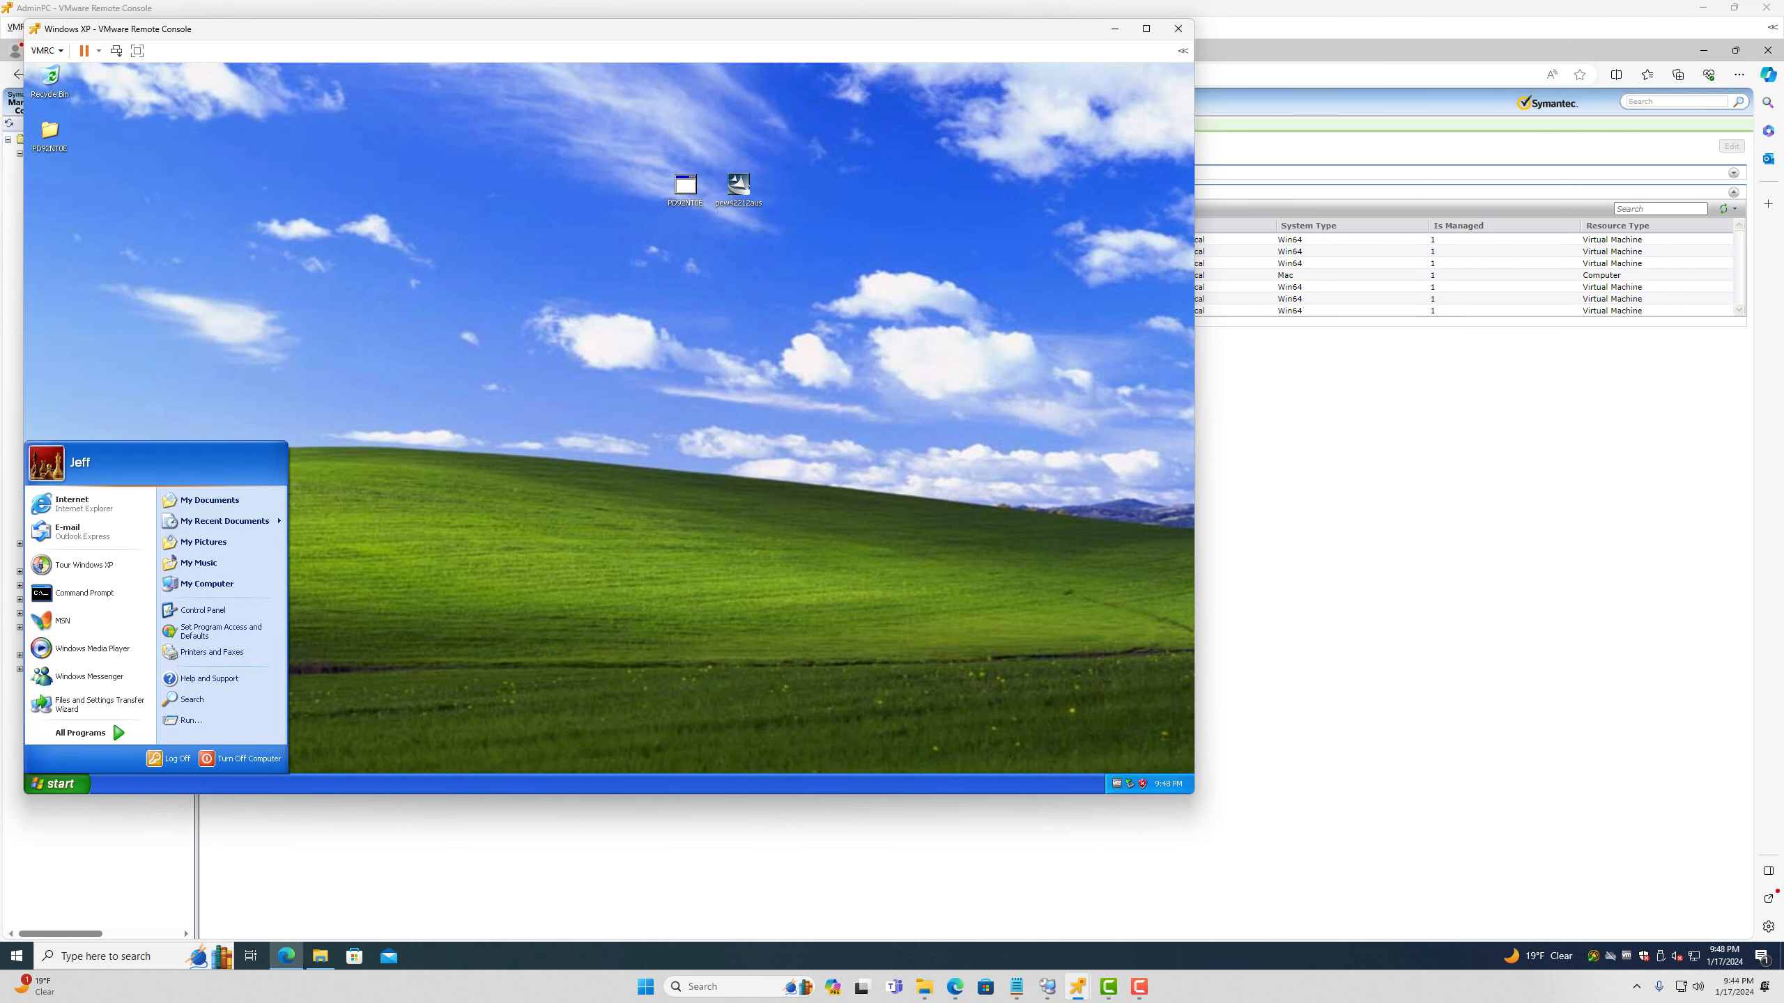
{"action": "left_click", "coordinate": [190, 721]}
{"action": "type", "text": "\\\\"}
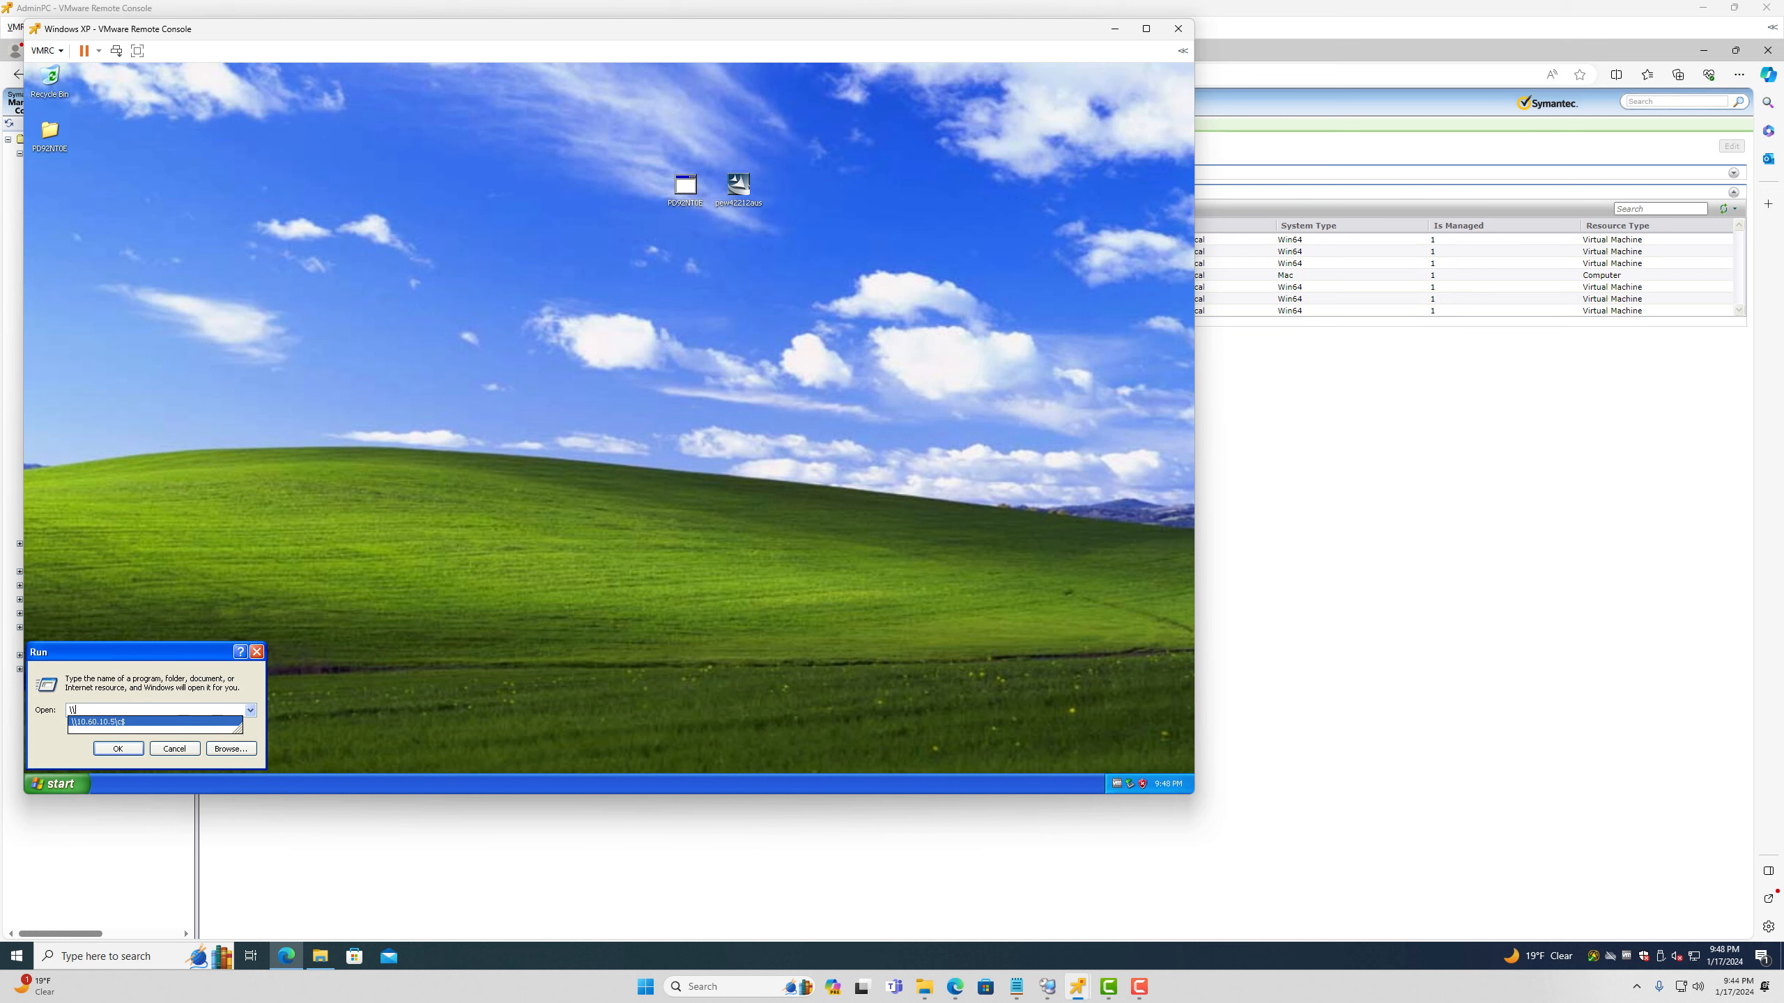
{"action": "type", "text": "altiris"}
{"action": "key", "text": "Return"}
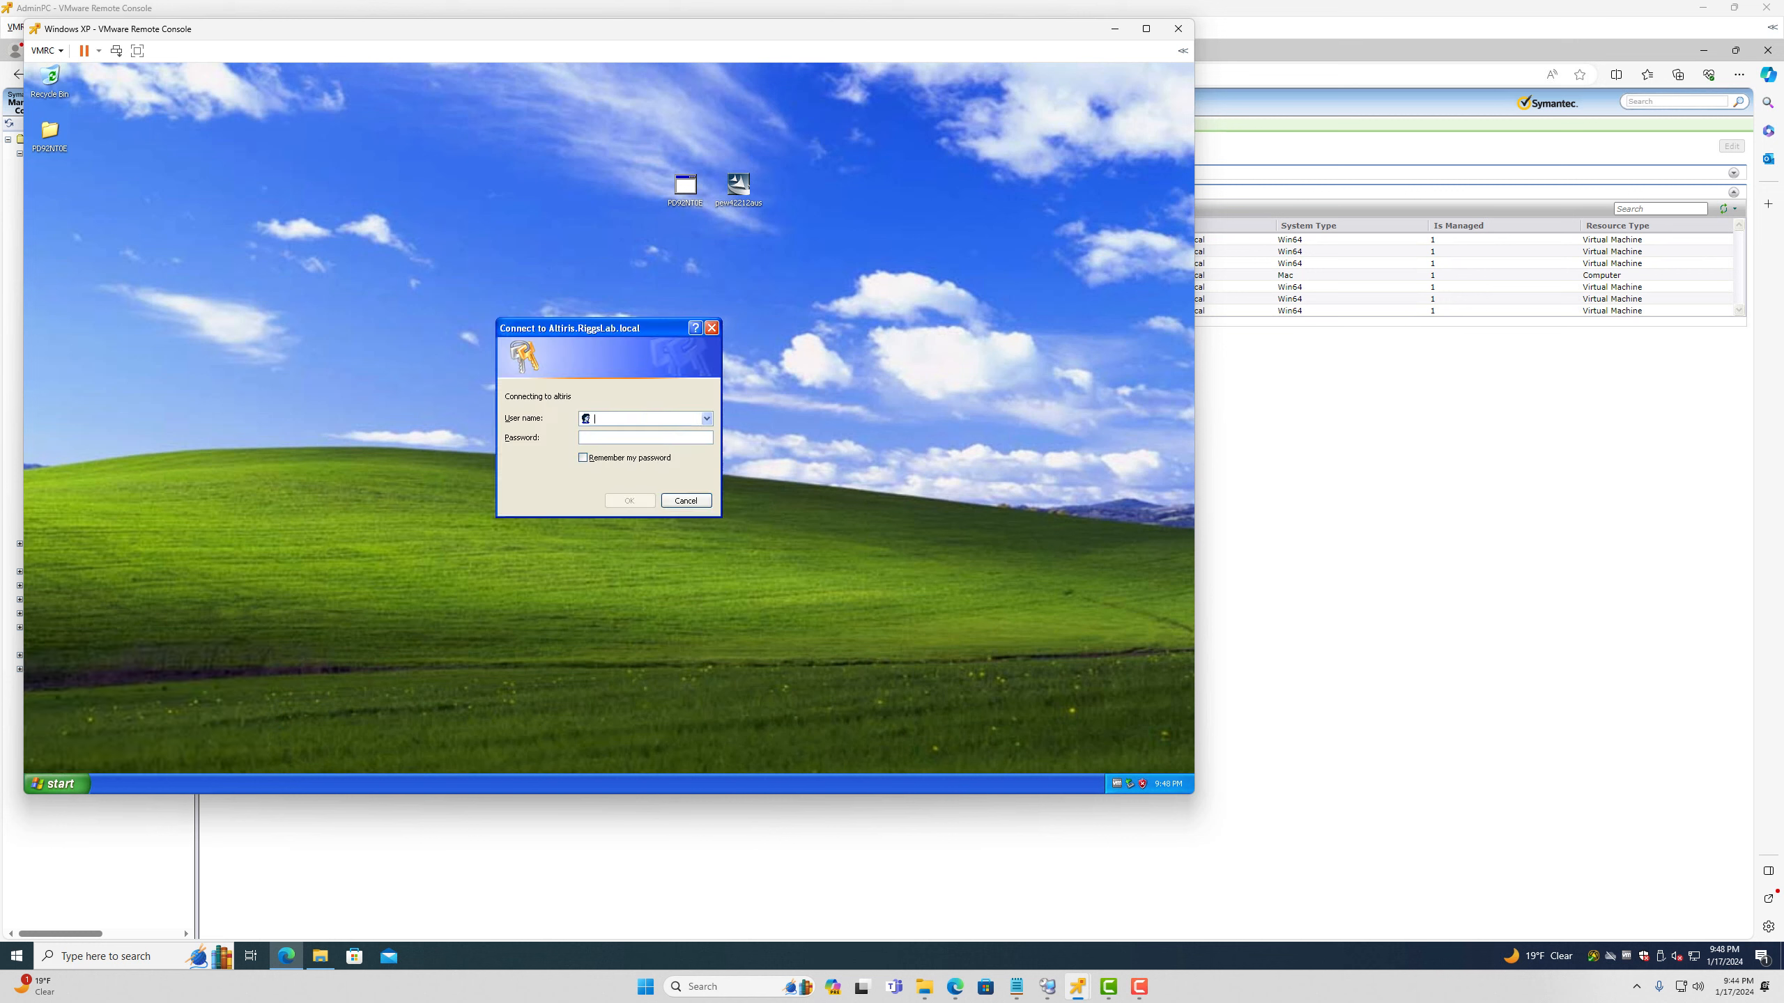
Step: Sign in to the altiris server with the domain user name and account password, and open the NSCap share
{"action": "type", "text": "riggs"}
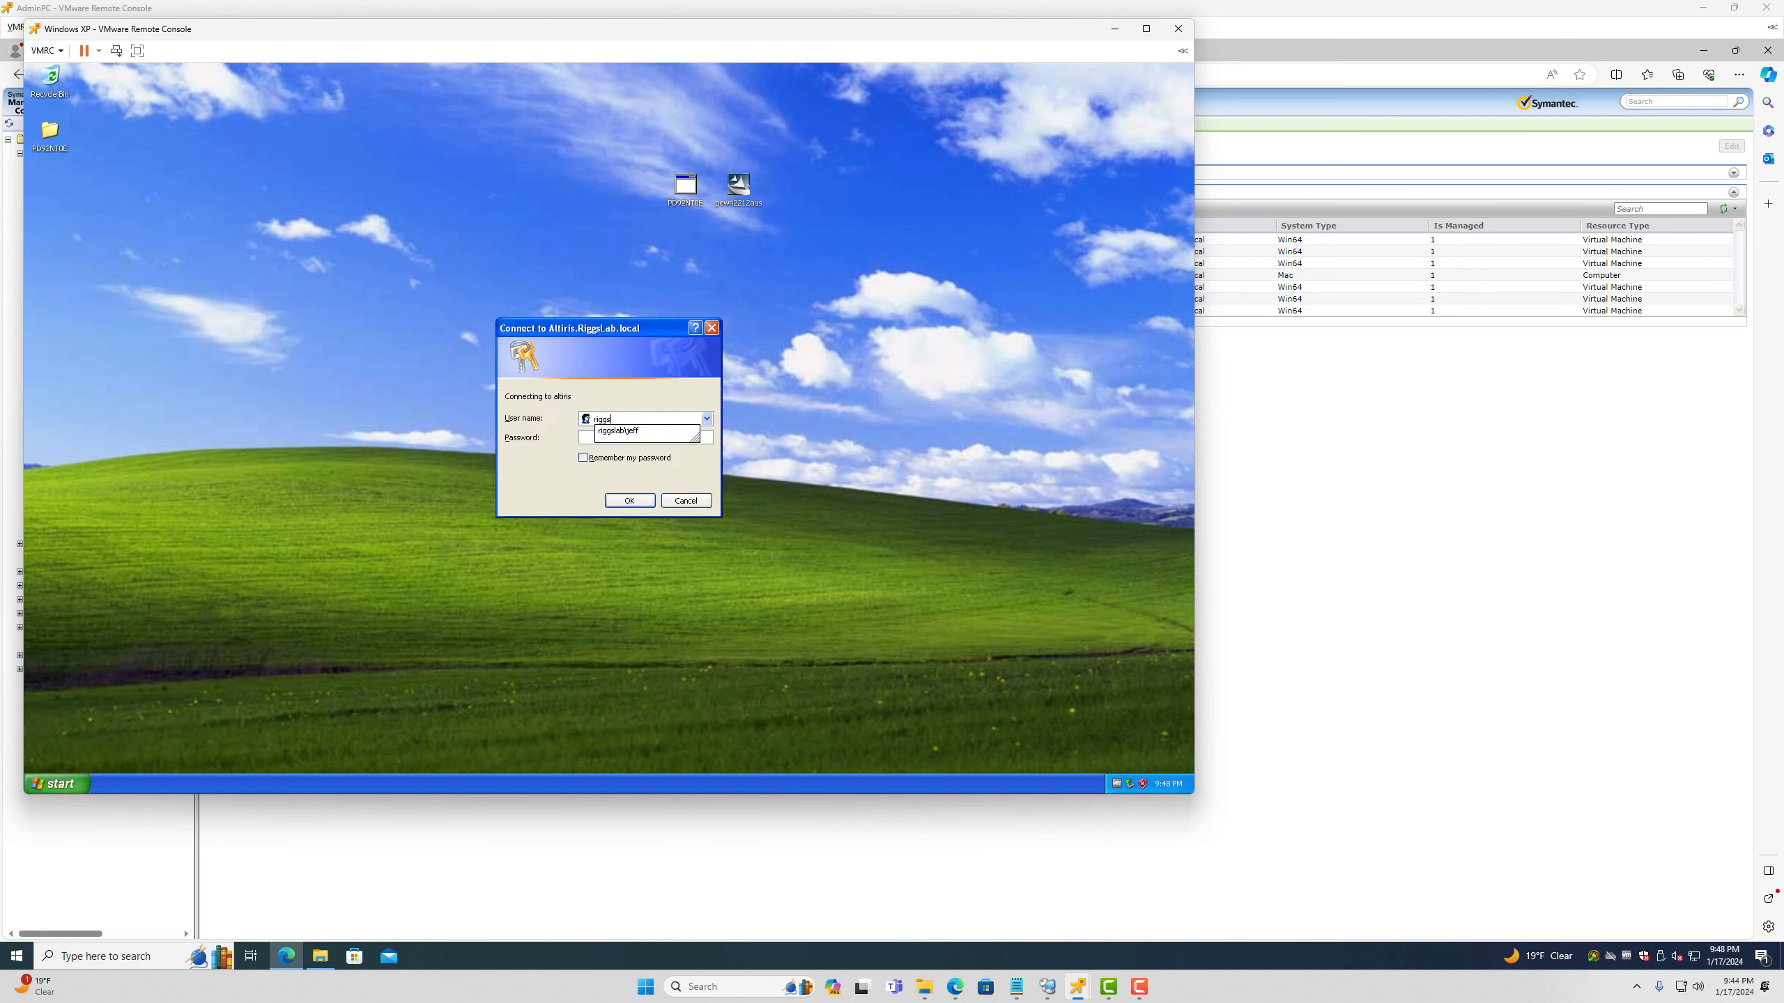
{"action": "key", "text": "Down"}
{"action": "key", "text": "Tab"}
{"action": "type", "text": "•••••••"}
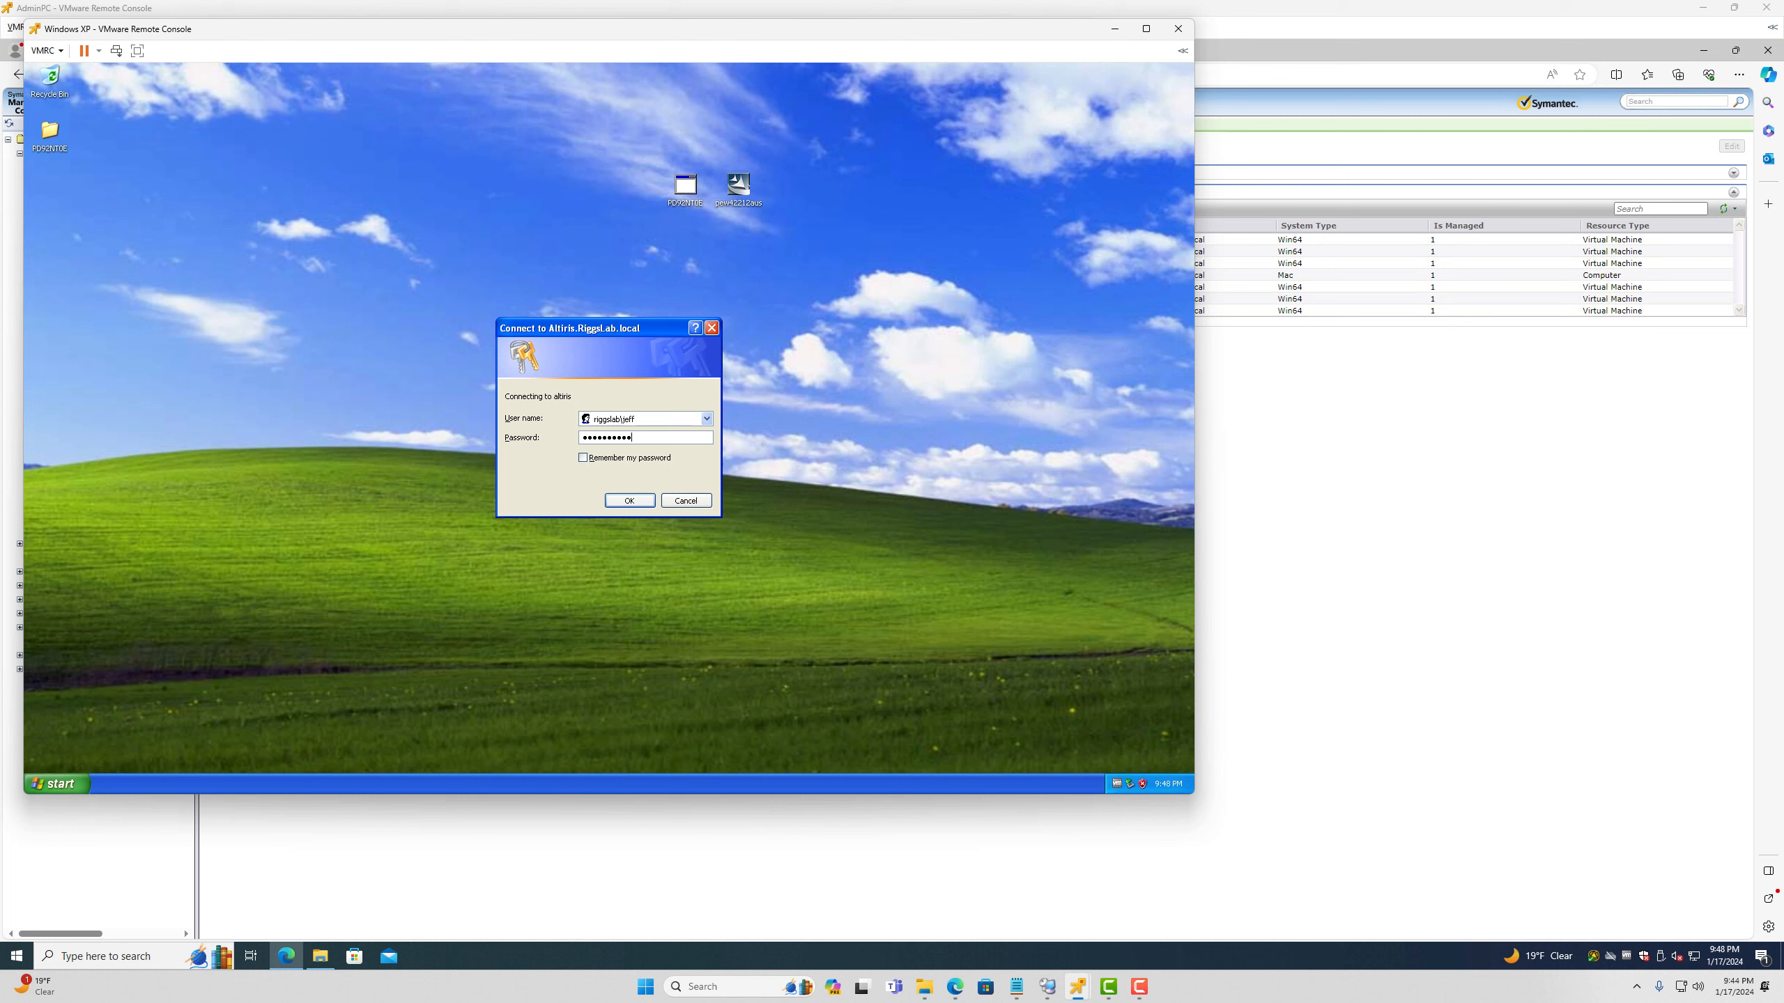
{"action": "key", "text": "Return"}
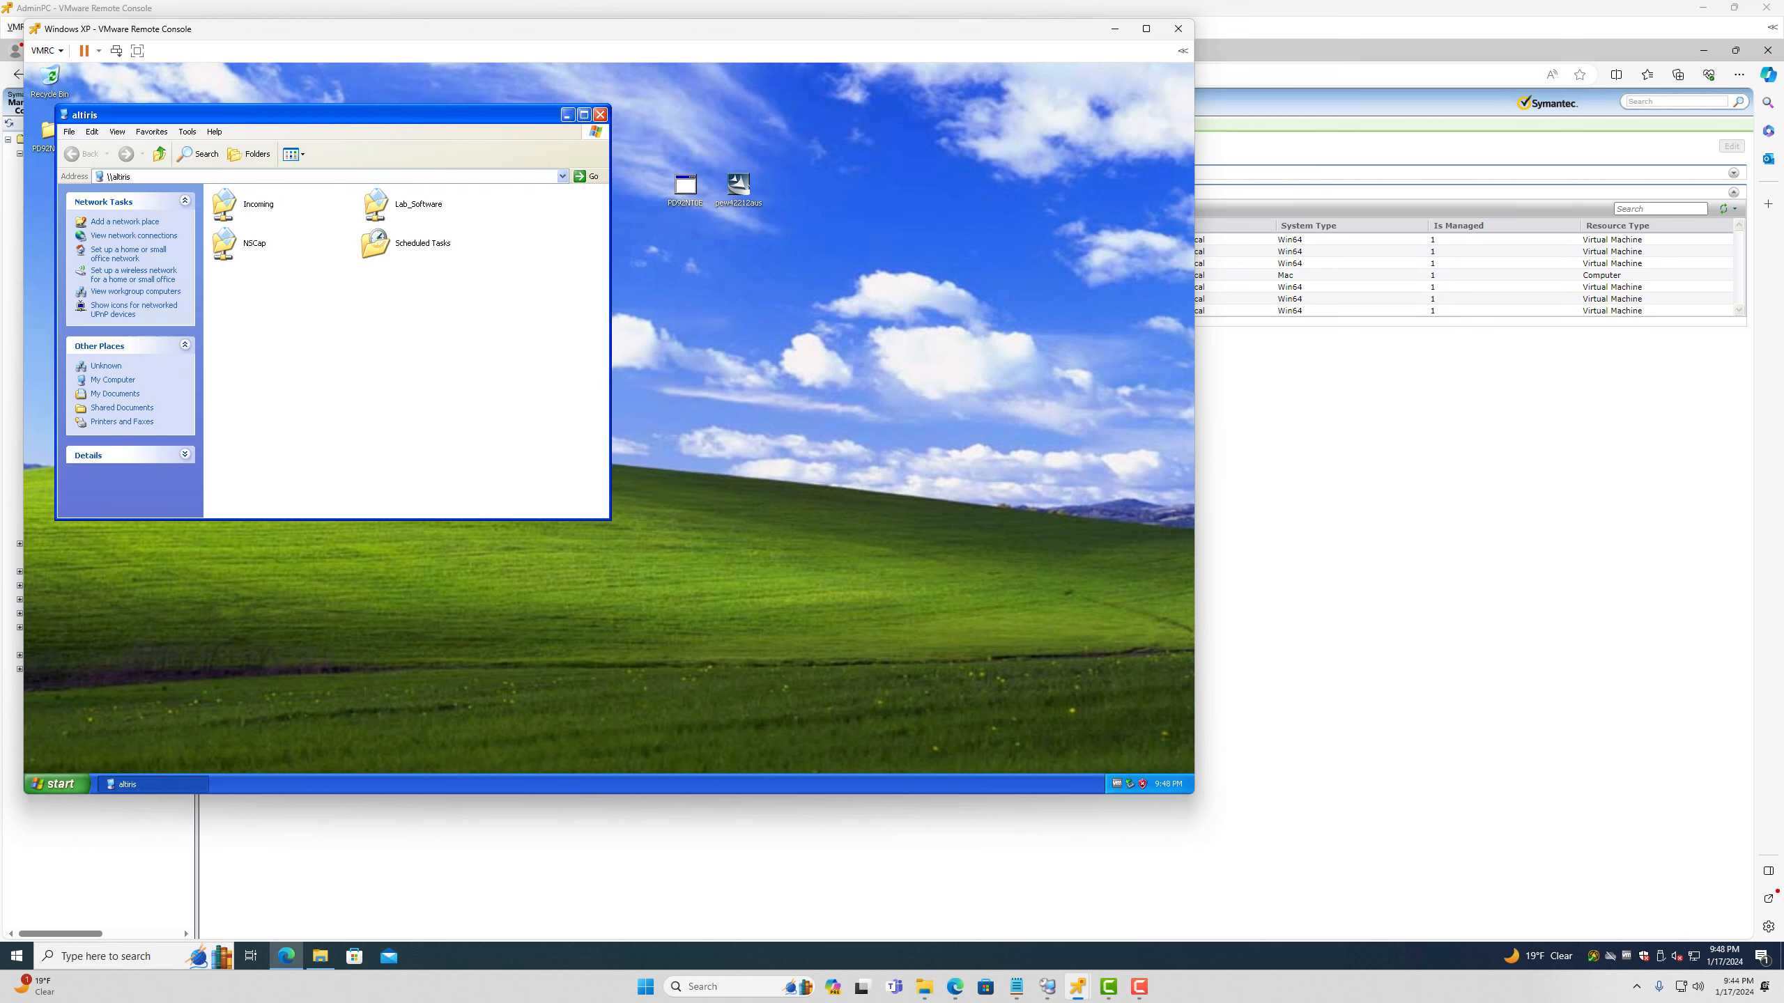
{"action": "double_click", "coordinate": [226, 244]}
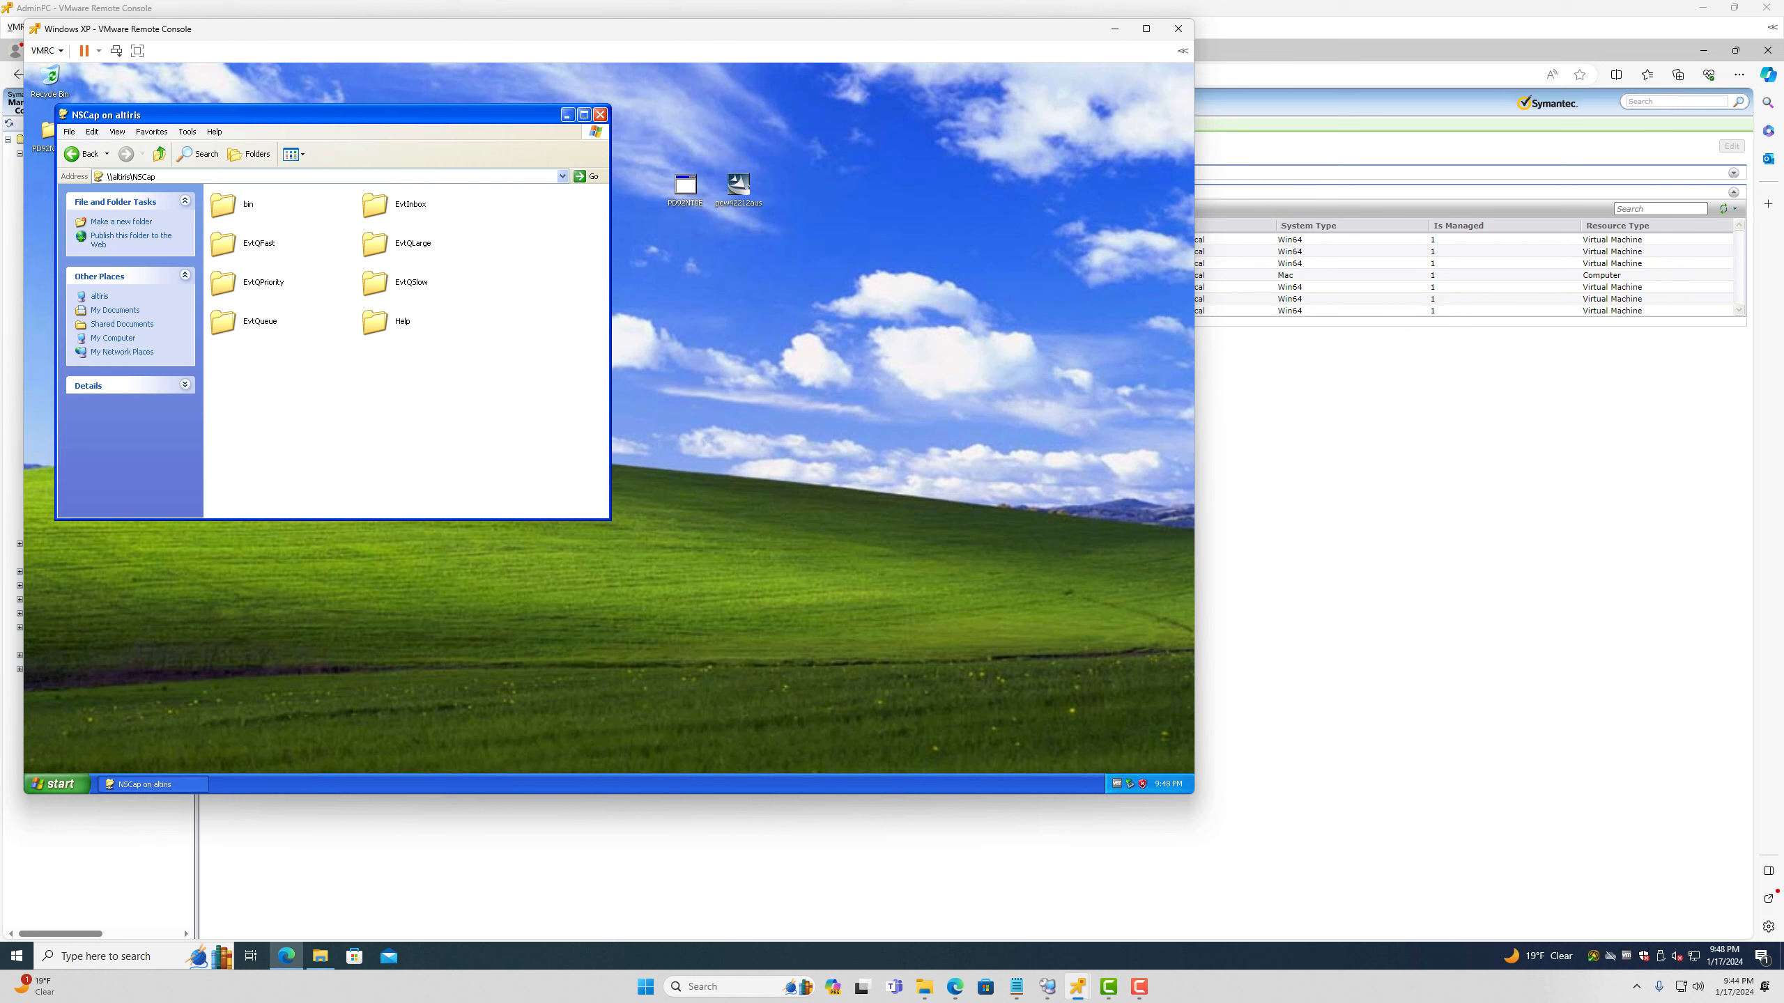
{"action": "key", "text": "super"}
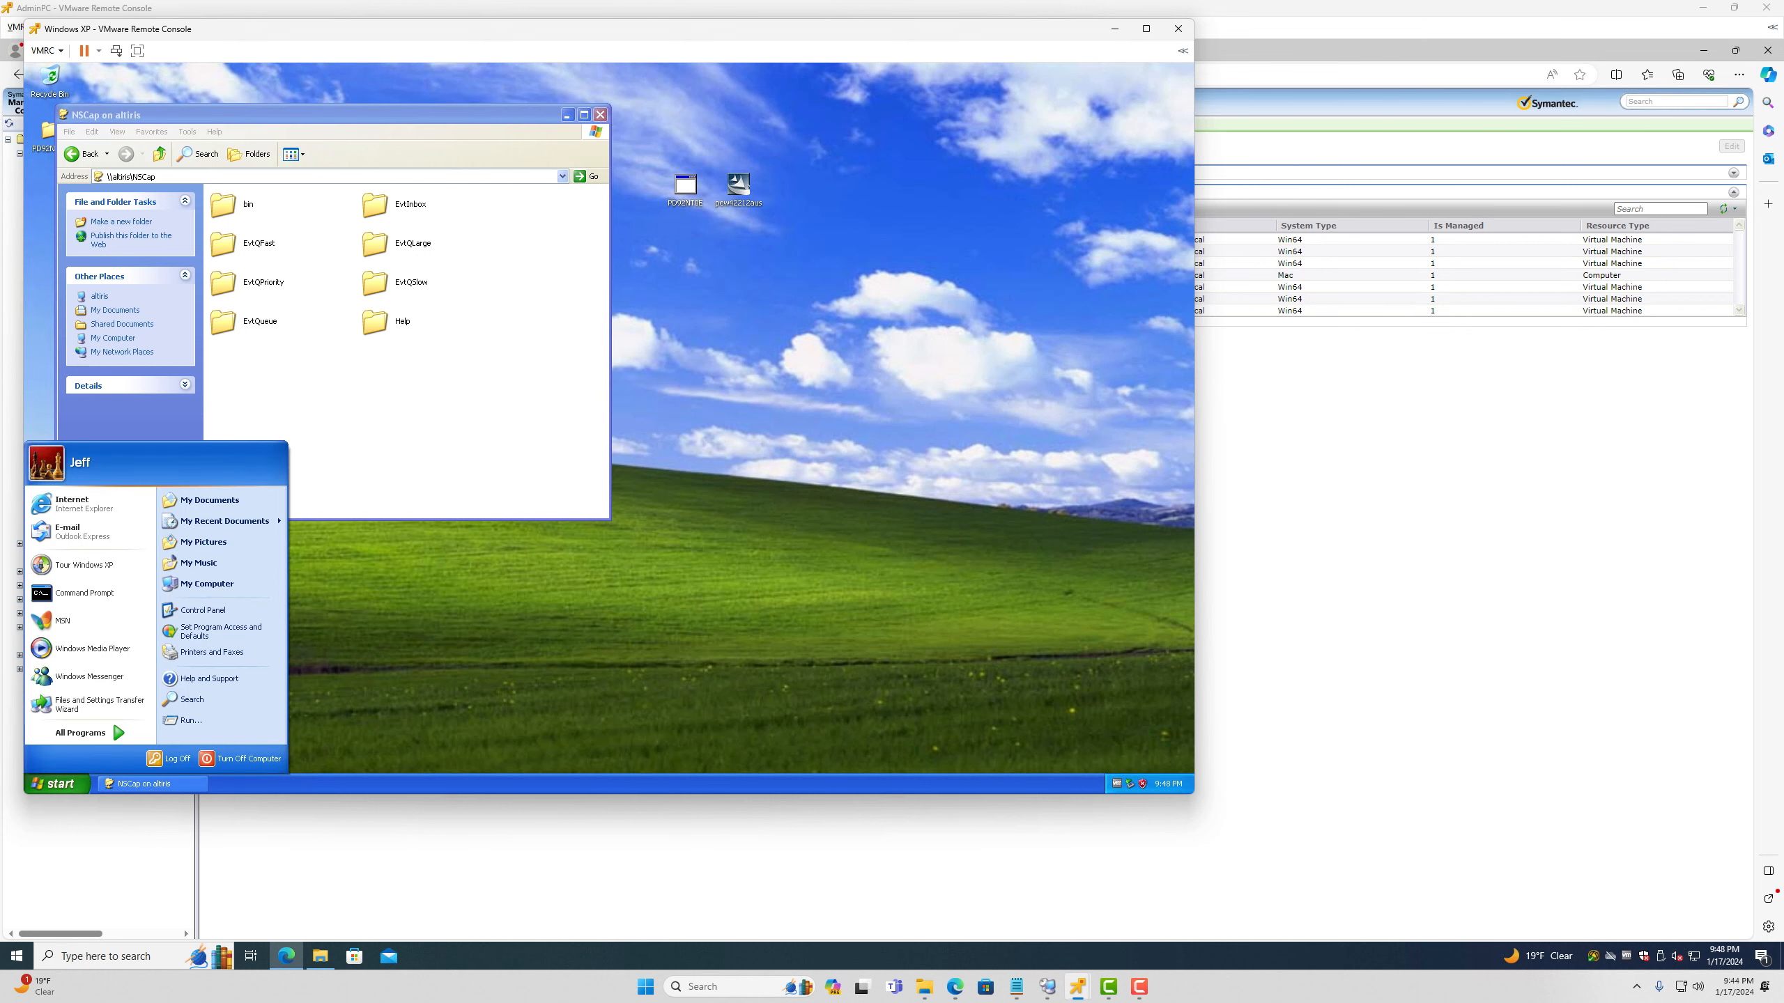
{"action": "mouse_move", "coordinate": [87, 733]}
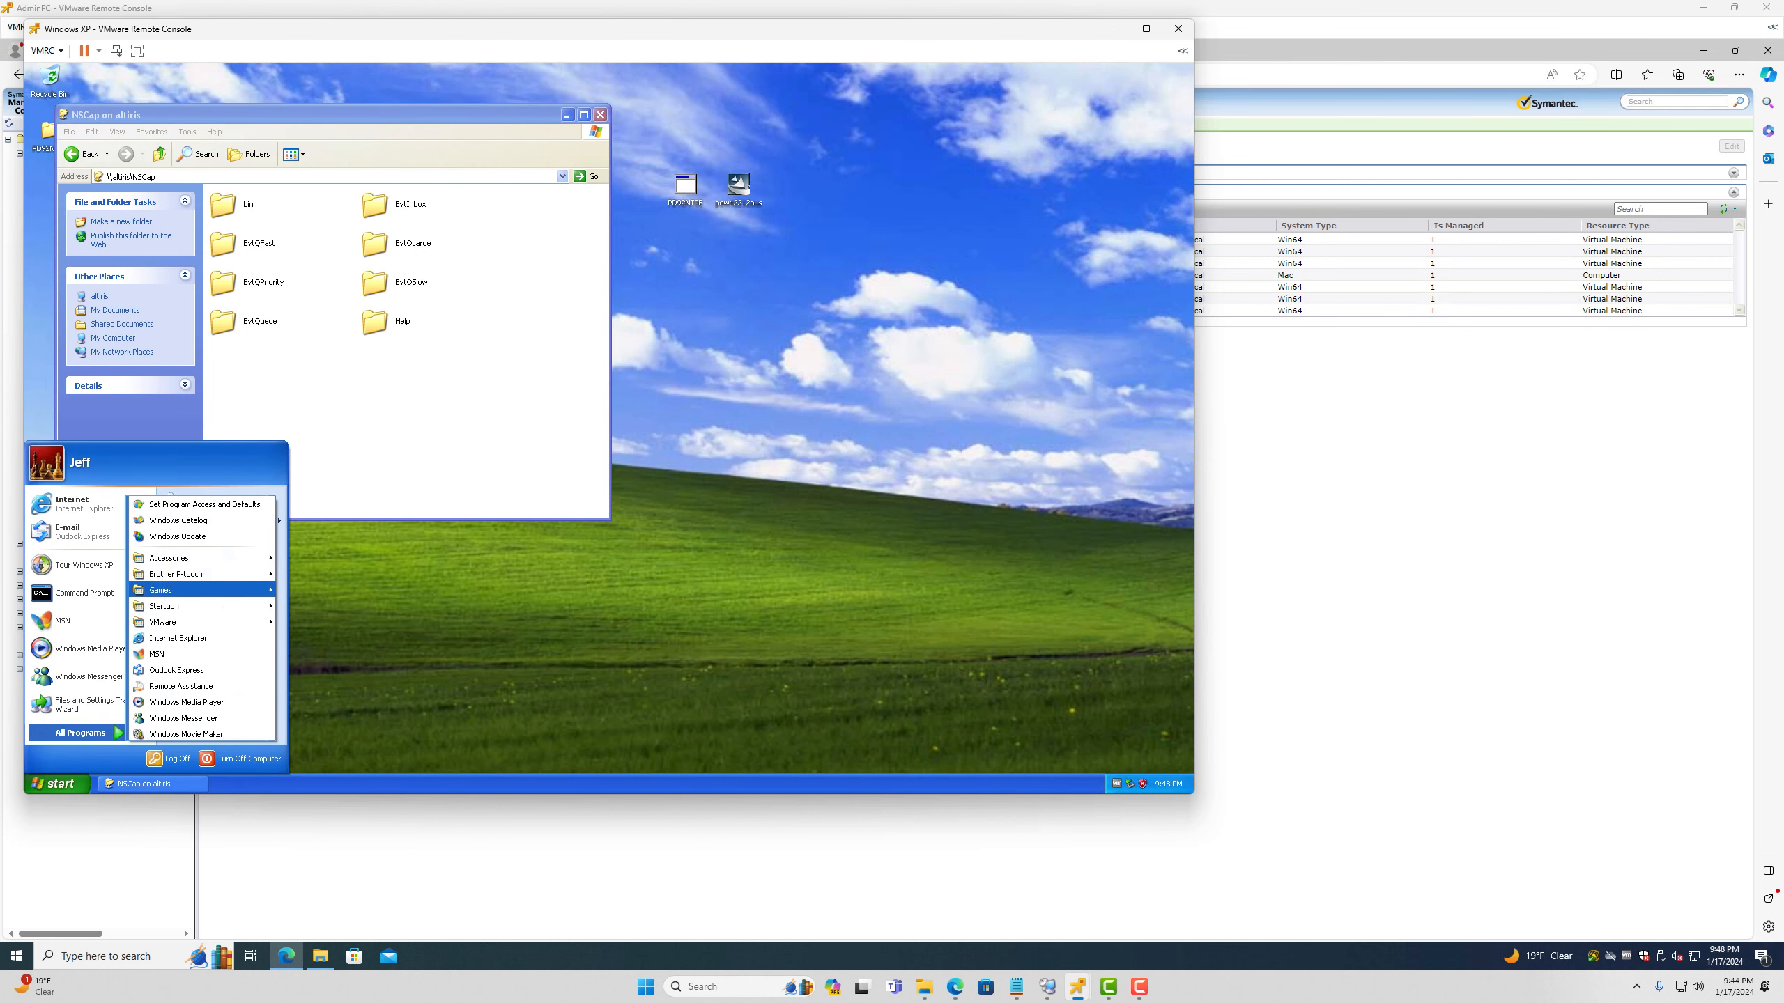
{"action": "mouse_move", "coordinate": [176, 575]}
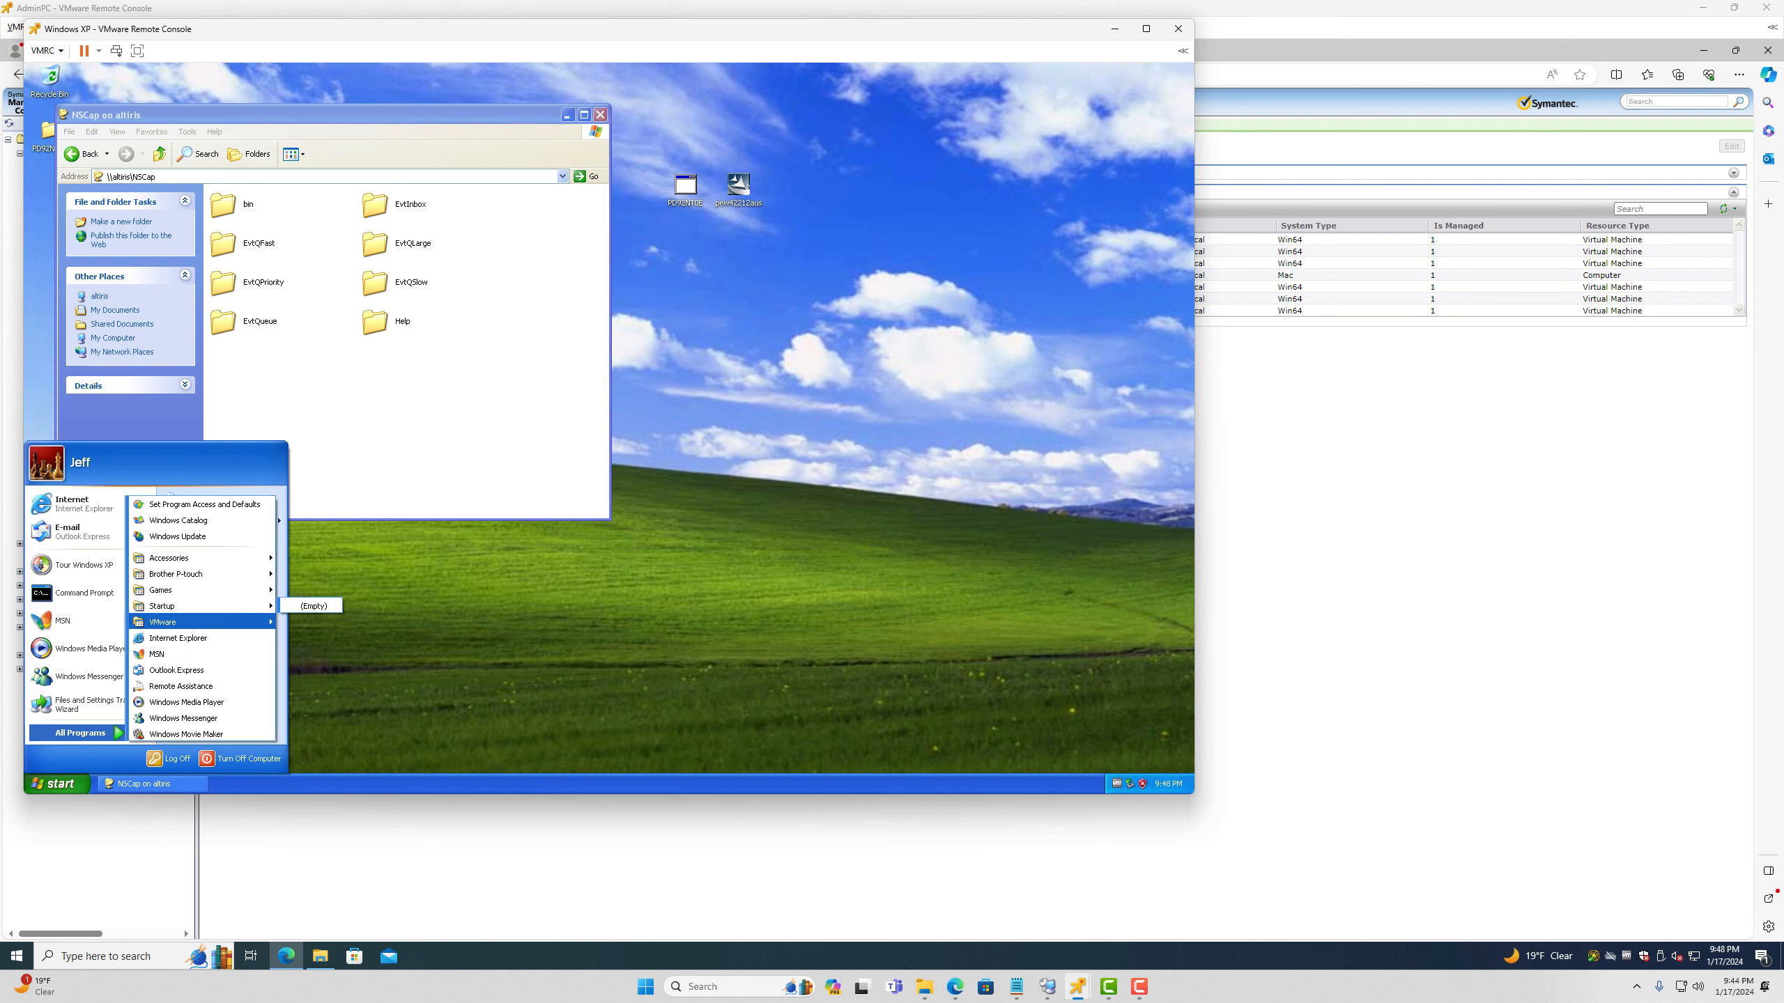
{"action": "mouse_move", "coordinate": [169, 622]}
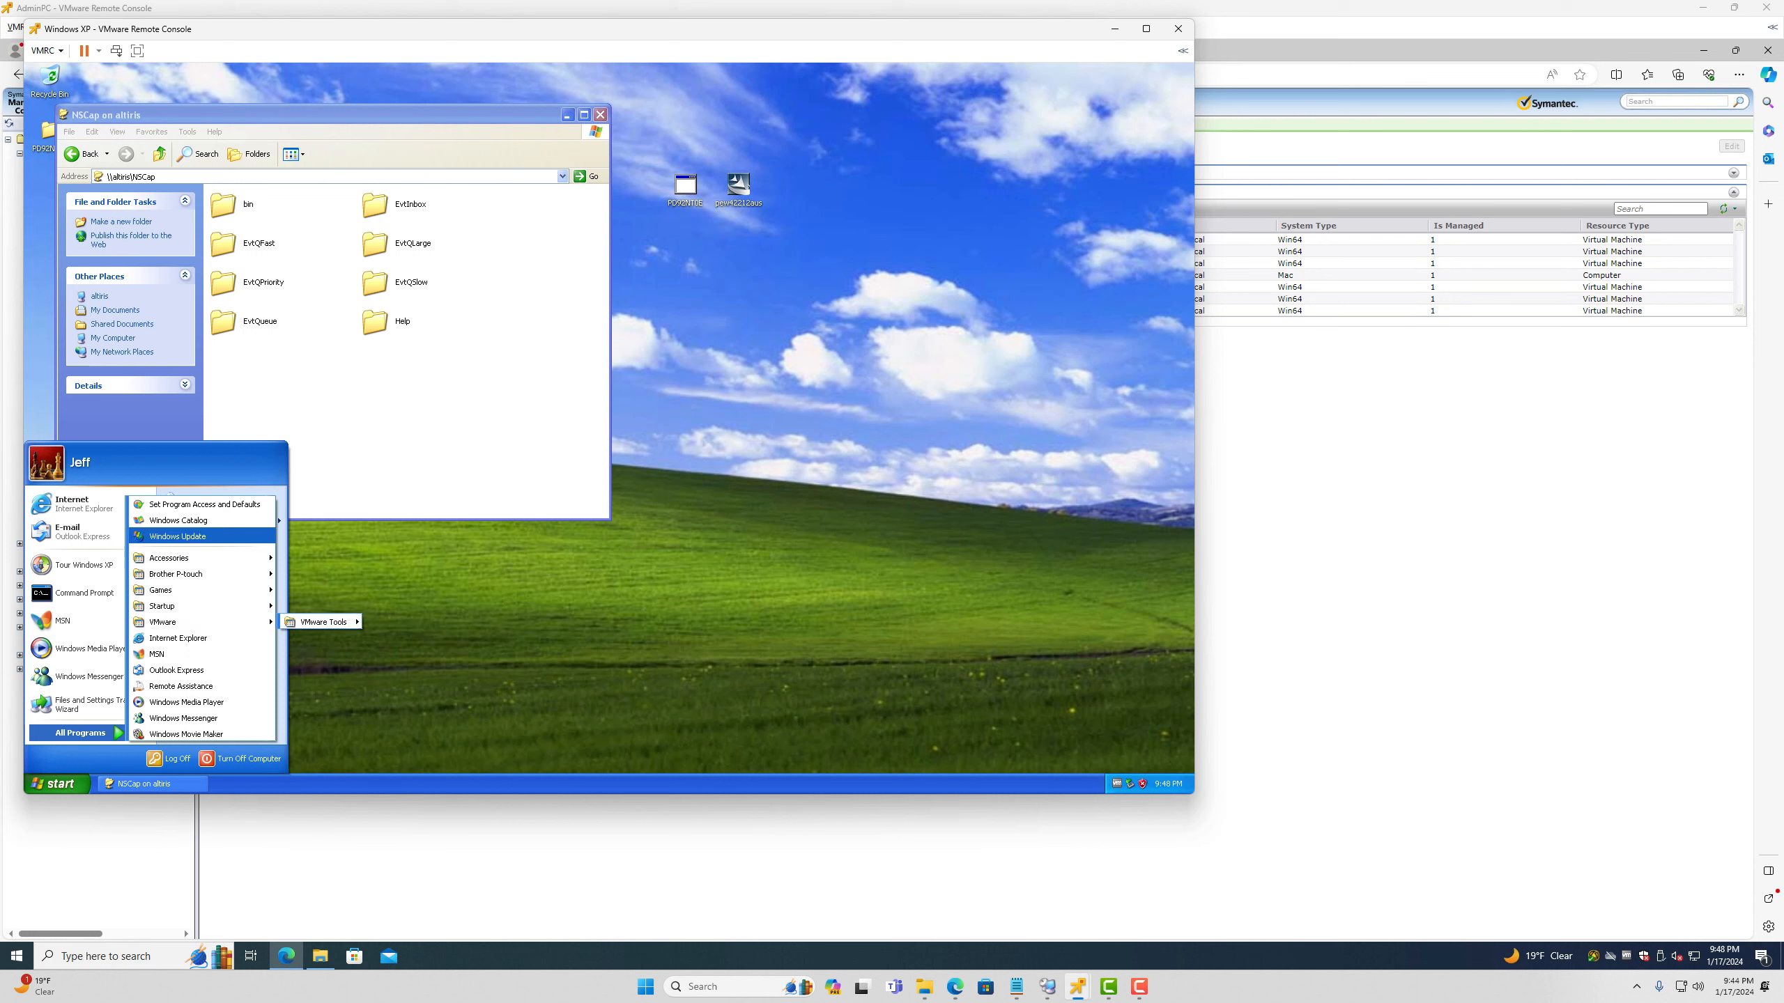
{"action": "left_click", "coordinate": [408, 421]}
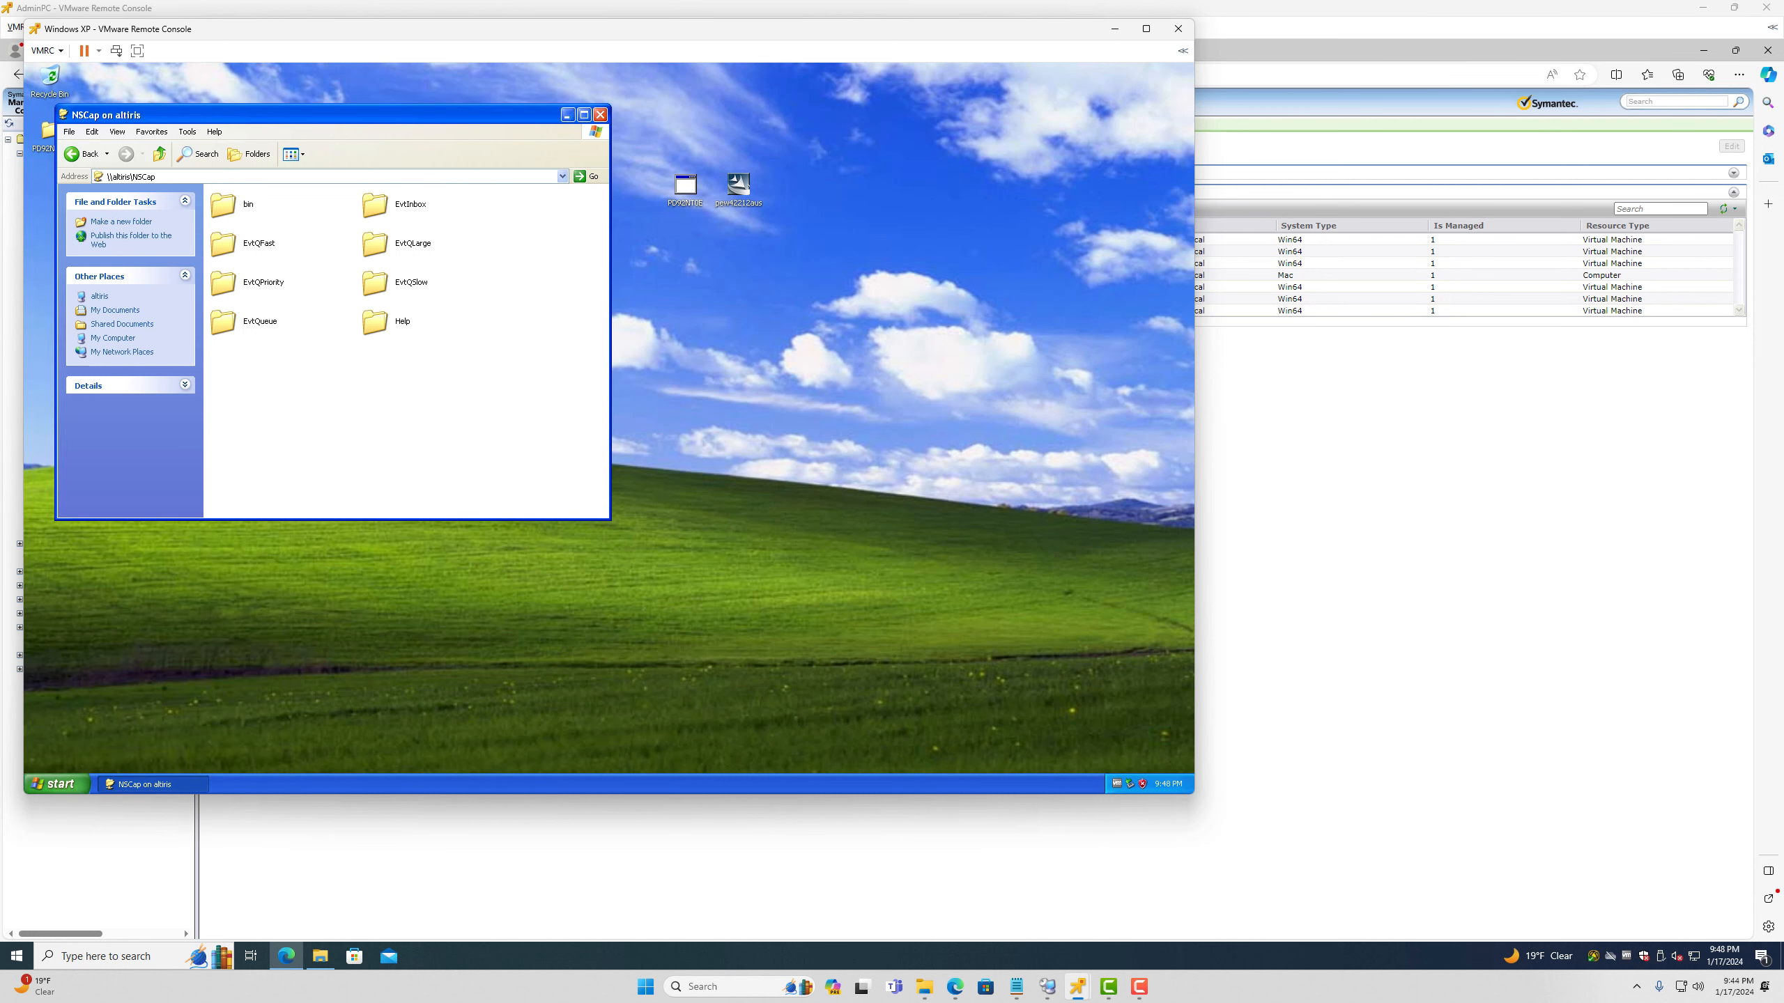
Step: Open the bin\Win32\X86\Inventory\StandalonePackages folder within the NSCap share
{"action": "double_click", "coordinate": [223, 206]}
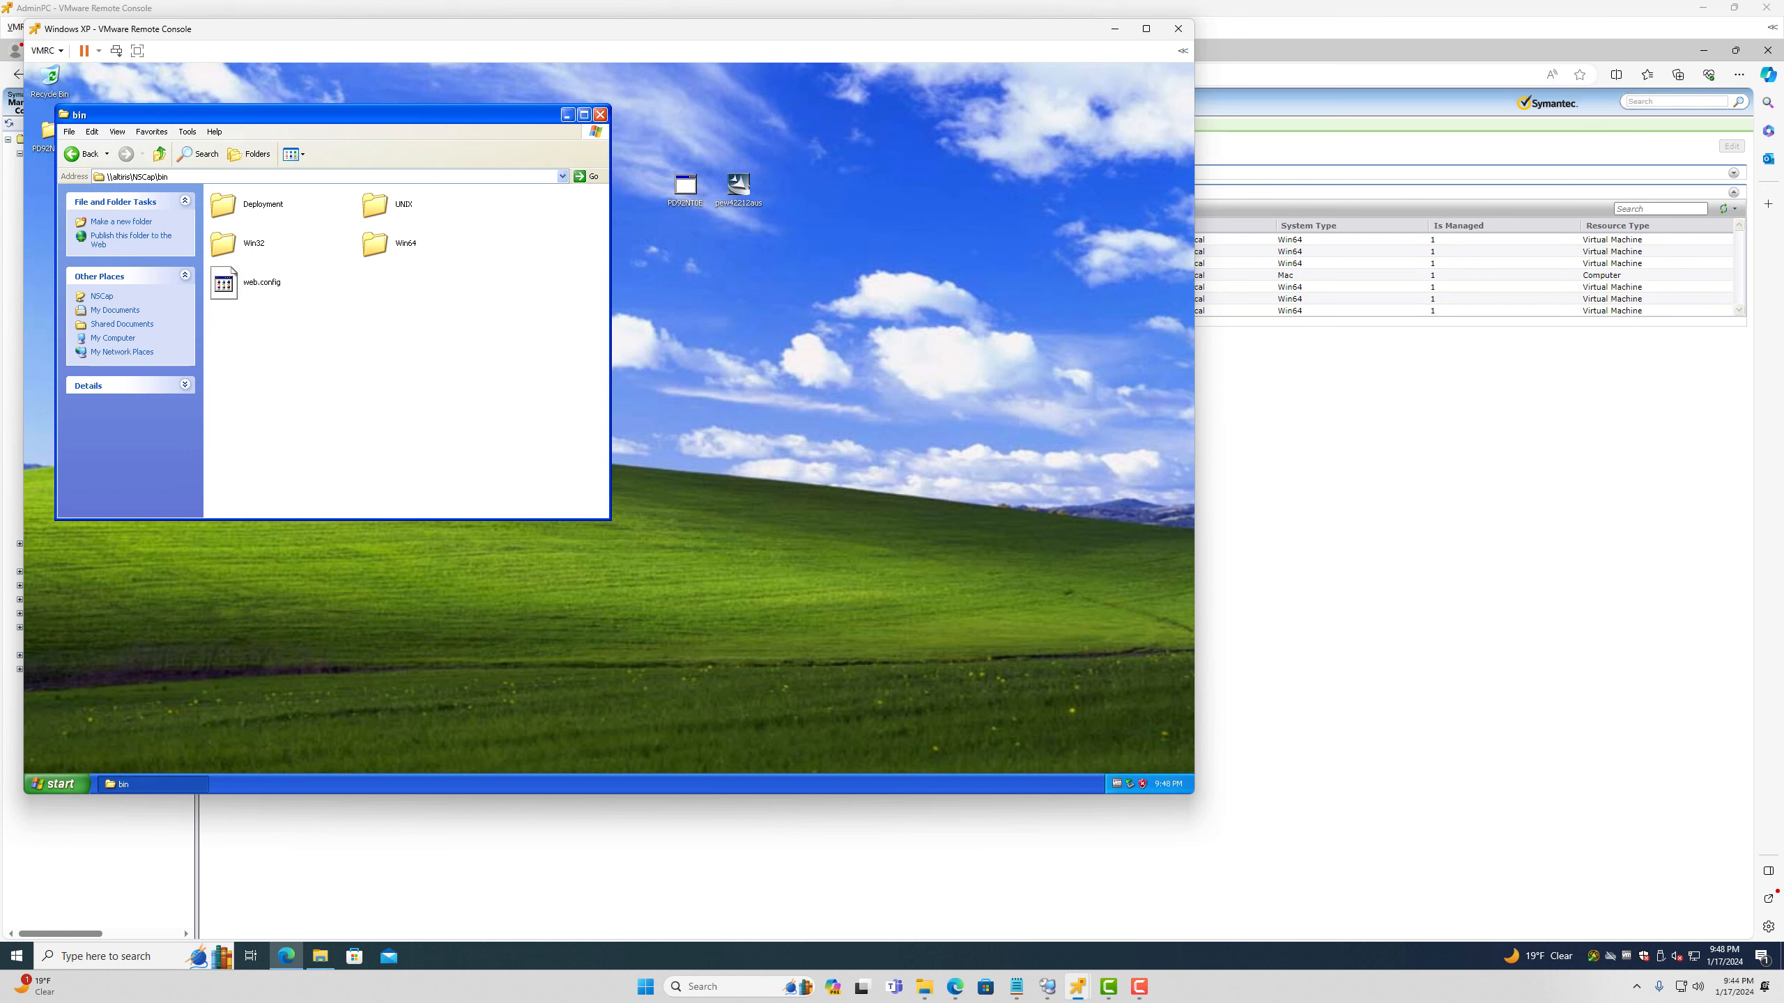
{"action": "double_click", "coordinate": [232, 245]}
{"action": "double_click", "coordinate": [227, 205]}
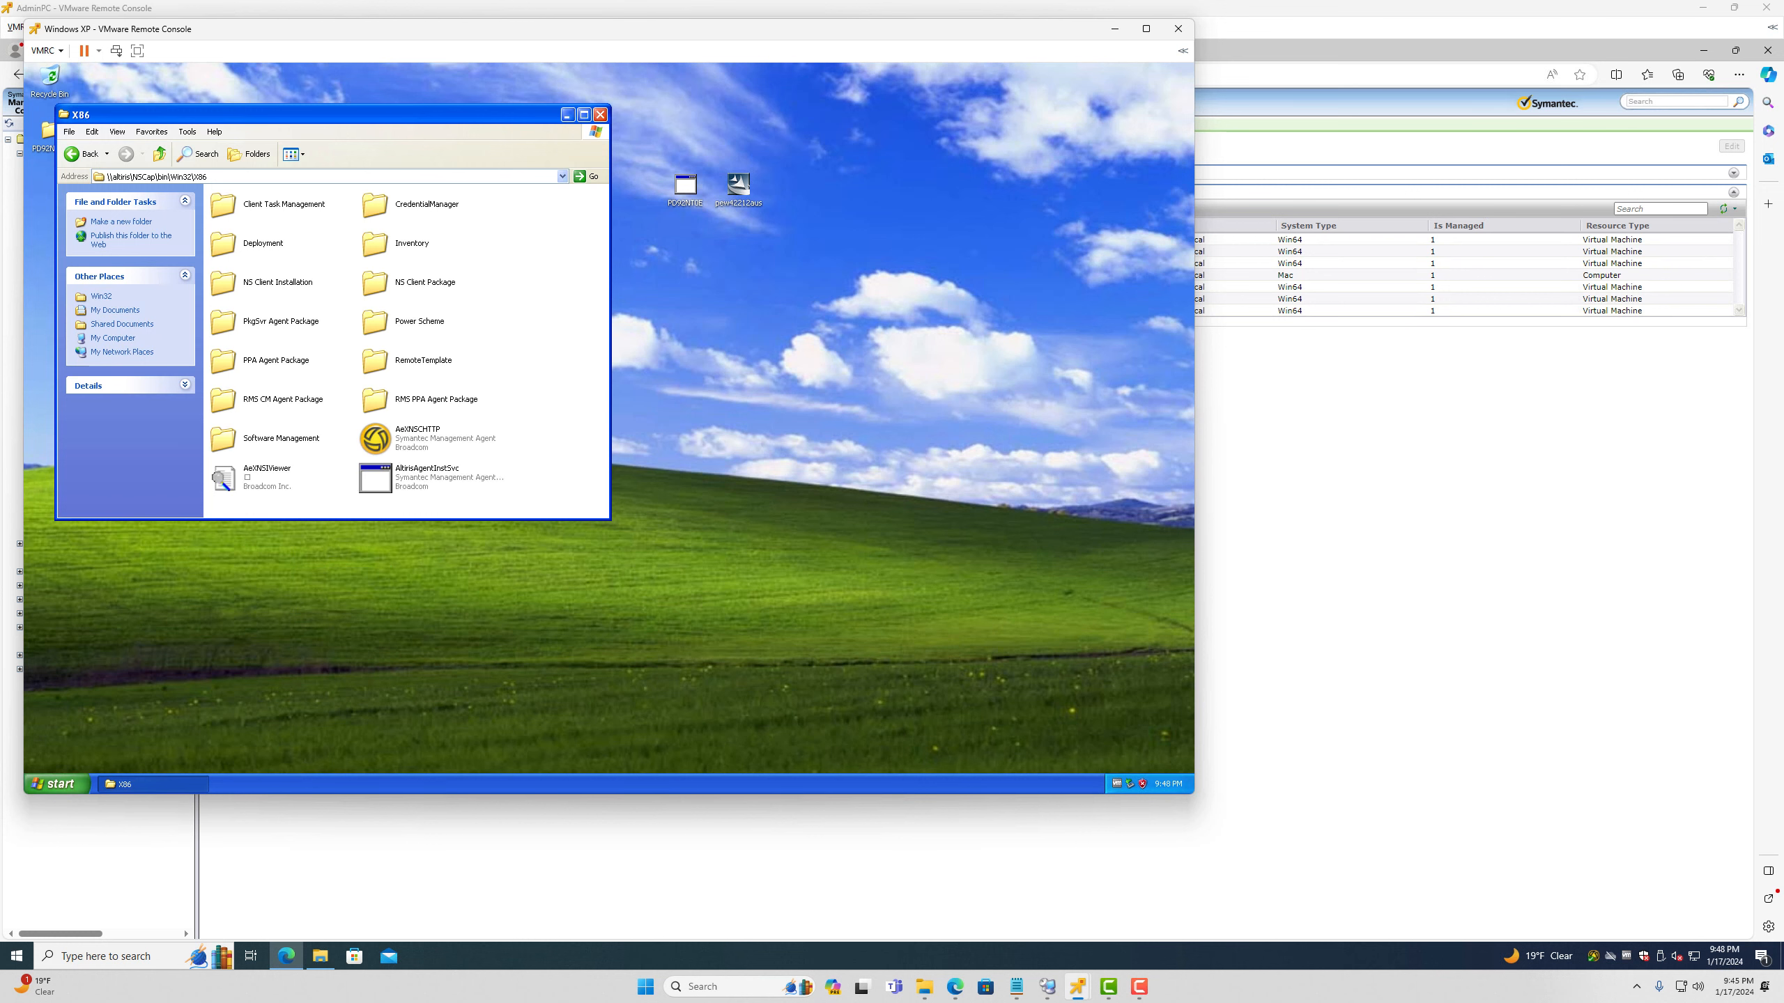
{"action": "double_click", "coordinate": [379, 244]}
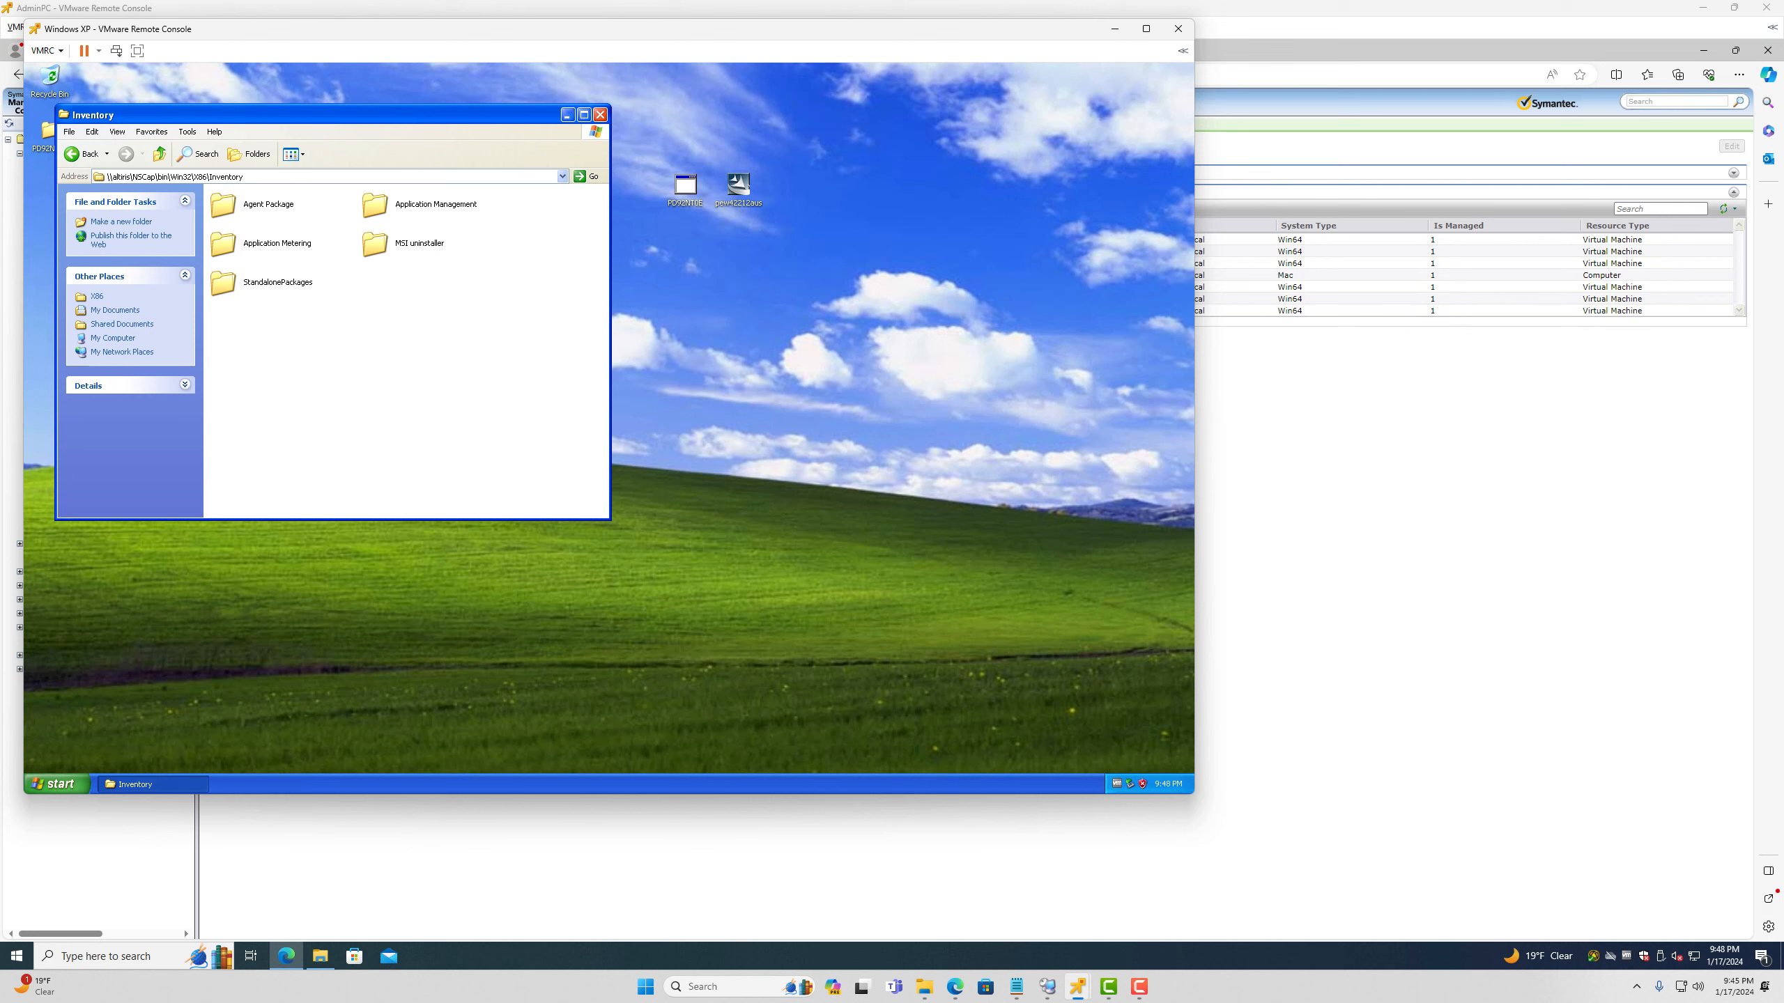
{"action": "double_click", "coordinate": [277, 281]}
Step: Copy the WinXP Legacy Inventory package from StandalonePackages to the Windows XP desktop
{"action": "left_click", "coordinate": [278, 204]}
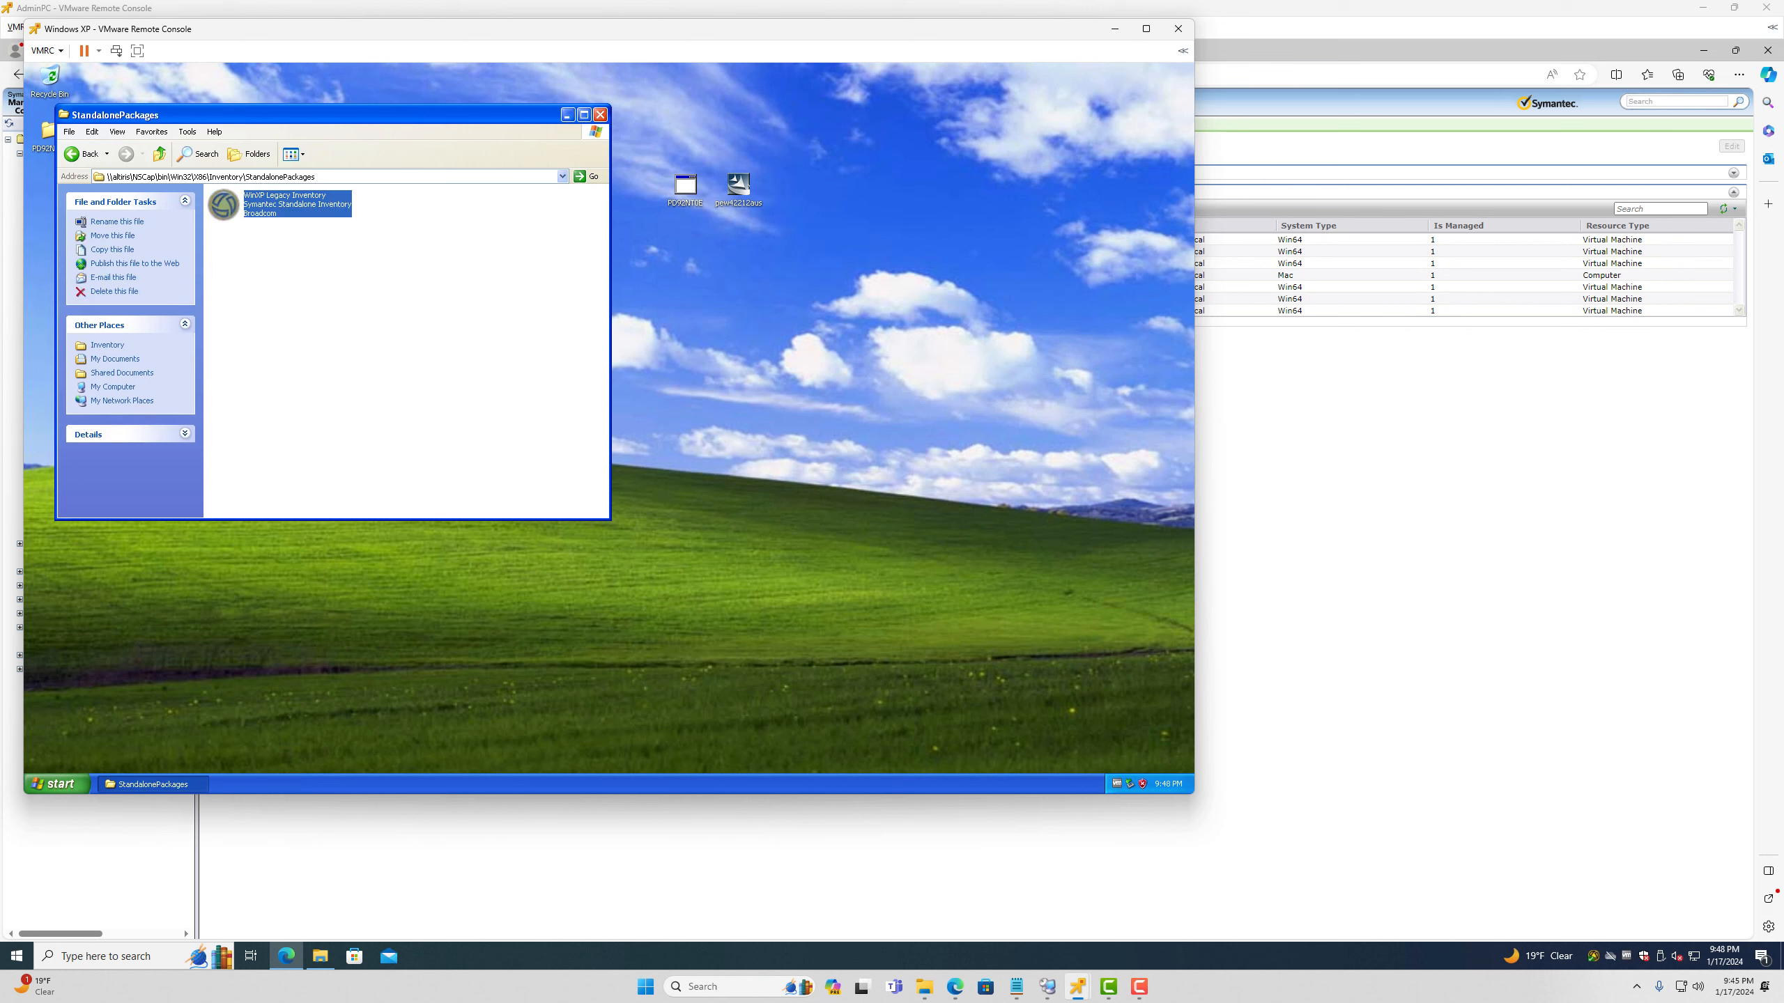
{"action": "right_click", "coordinate": [278, 211]}
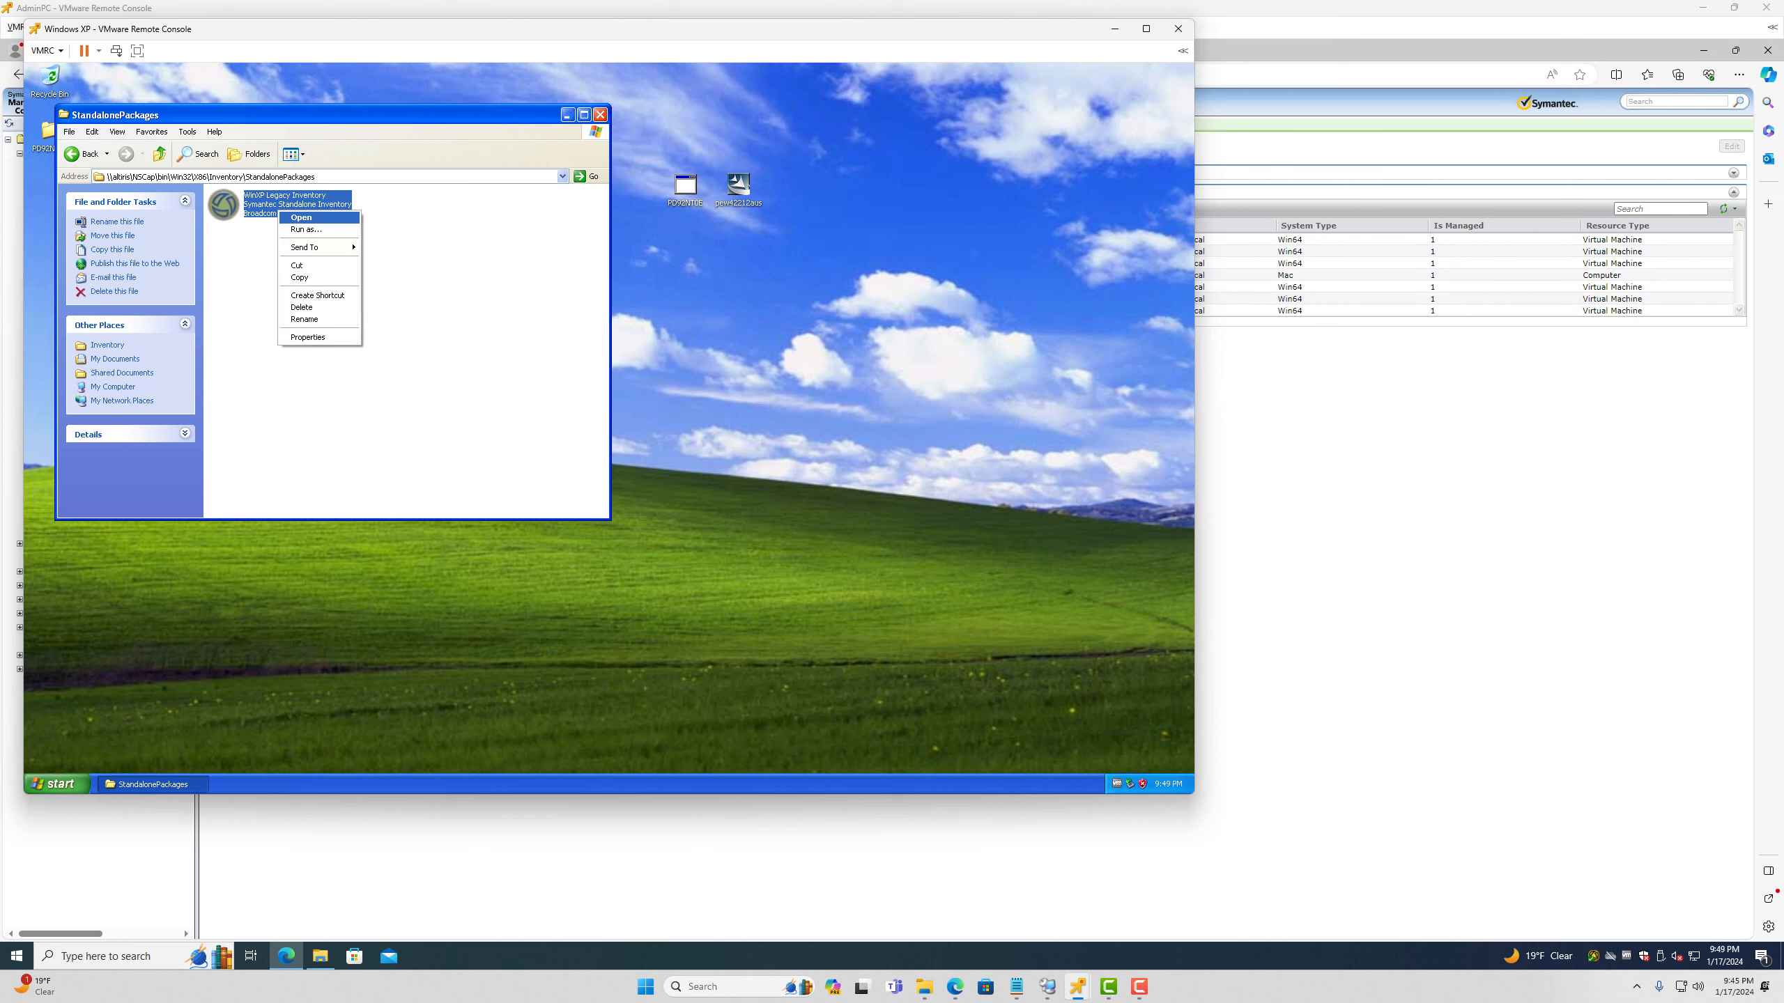
{"action": "left_click", "coordinate": [299, 277]}
{"action": "right_click", "coordinate": [732, 319]}
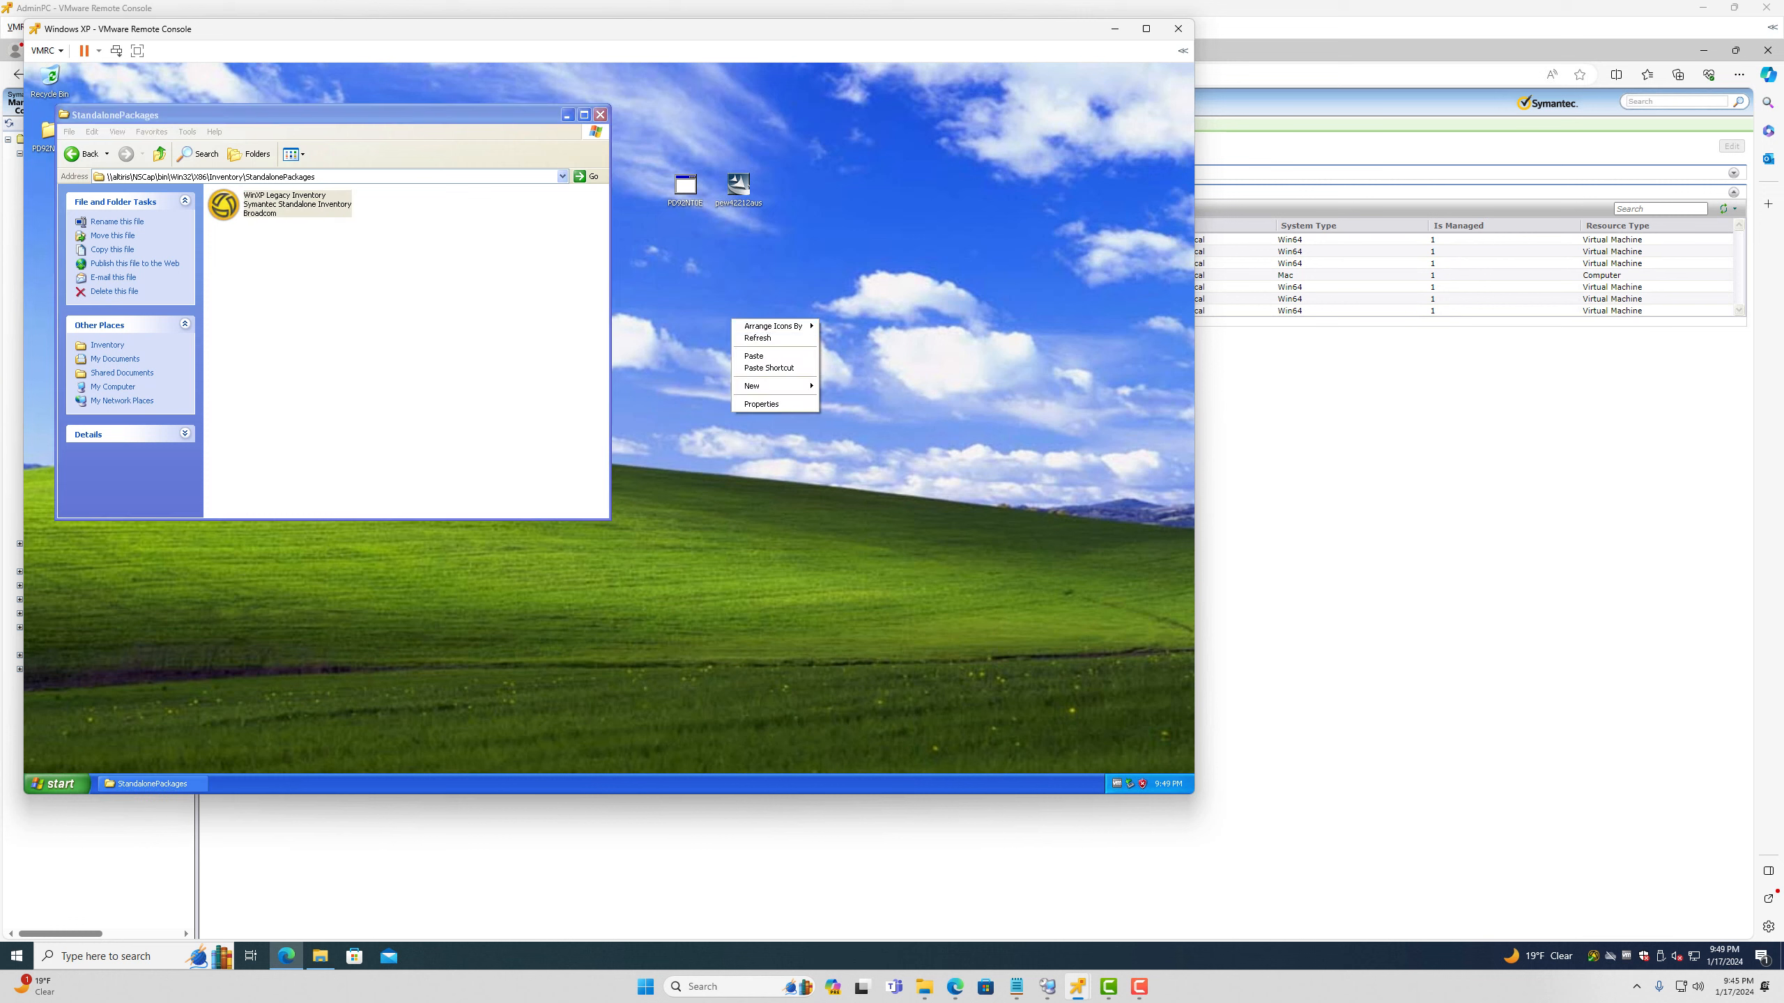
{"action": "left_click", "coordinate": [754, 355]}
Step: Run the WinXP Legacy Inventory package from the desktop until it finishes, and dismiss the error report without sending it
{"action": "right_click", "coordinate": [741, 298]}
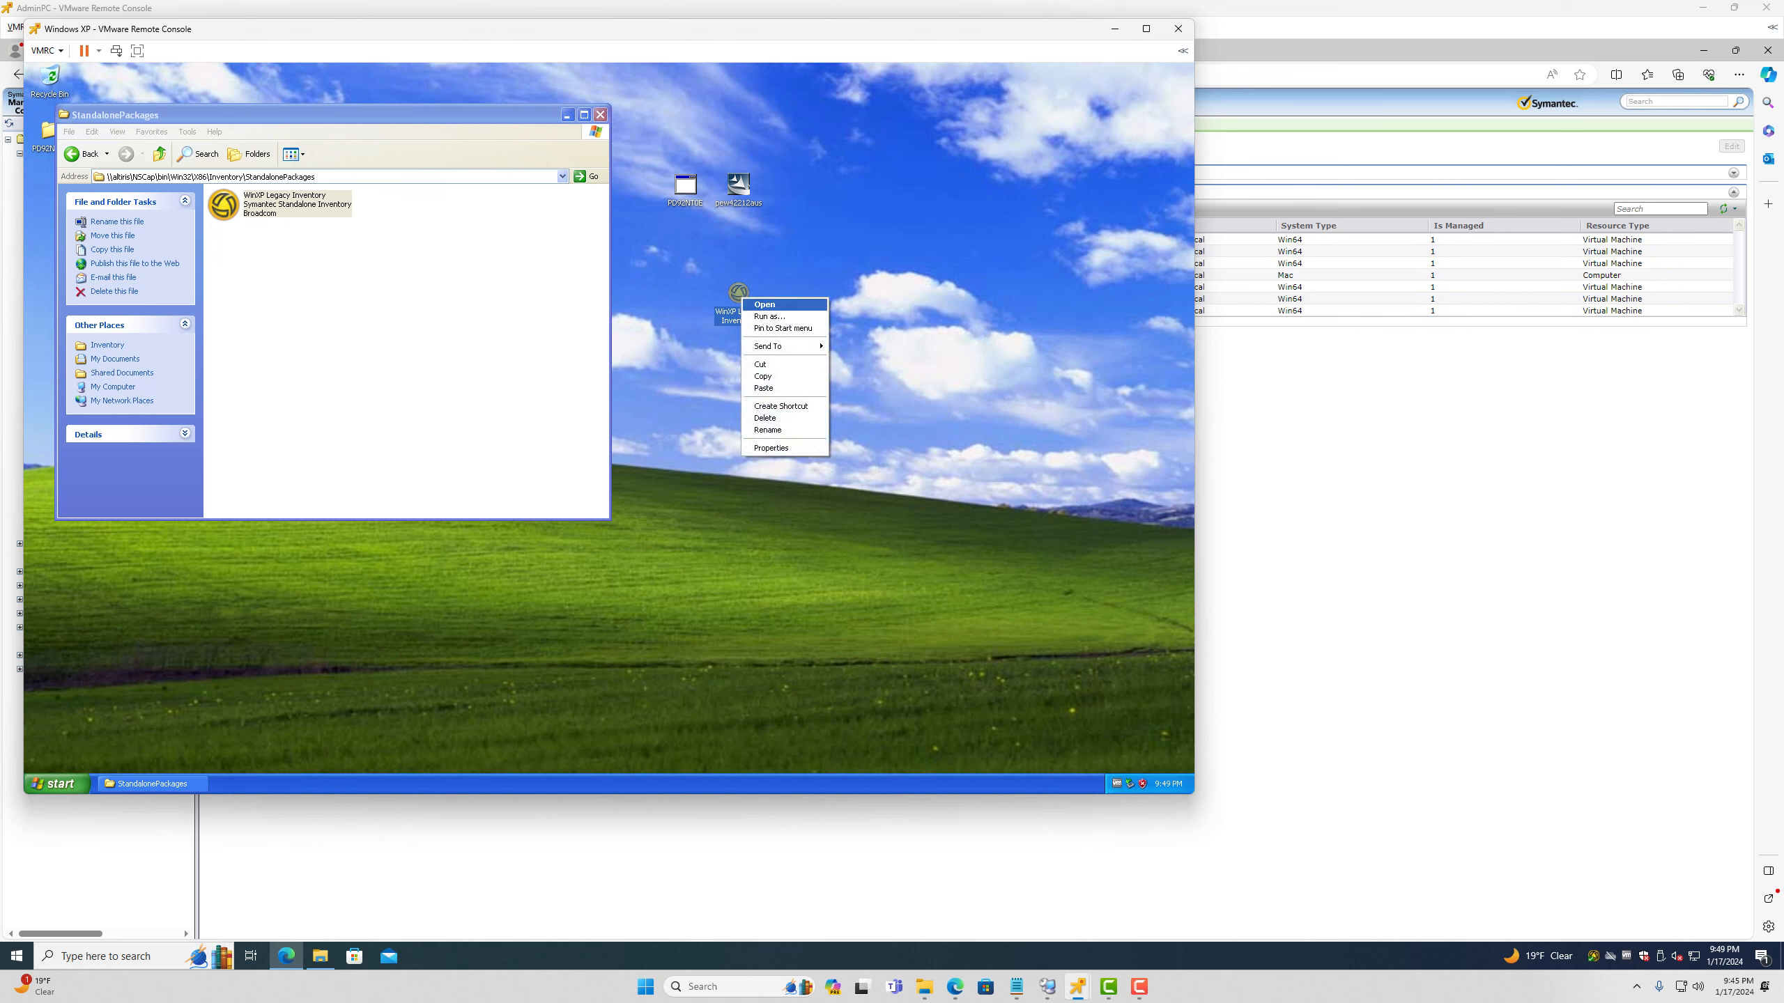
{"action": "left_click", "coordinate": [765, 305]}
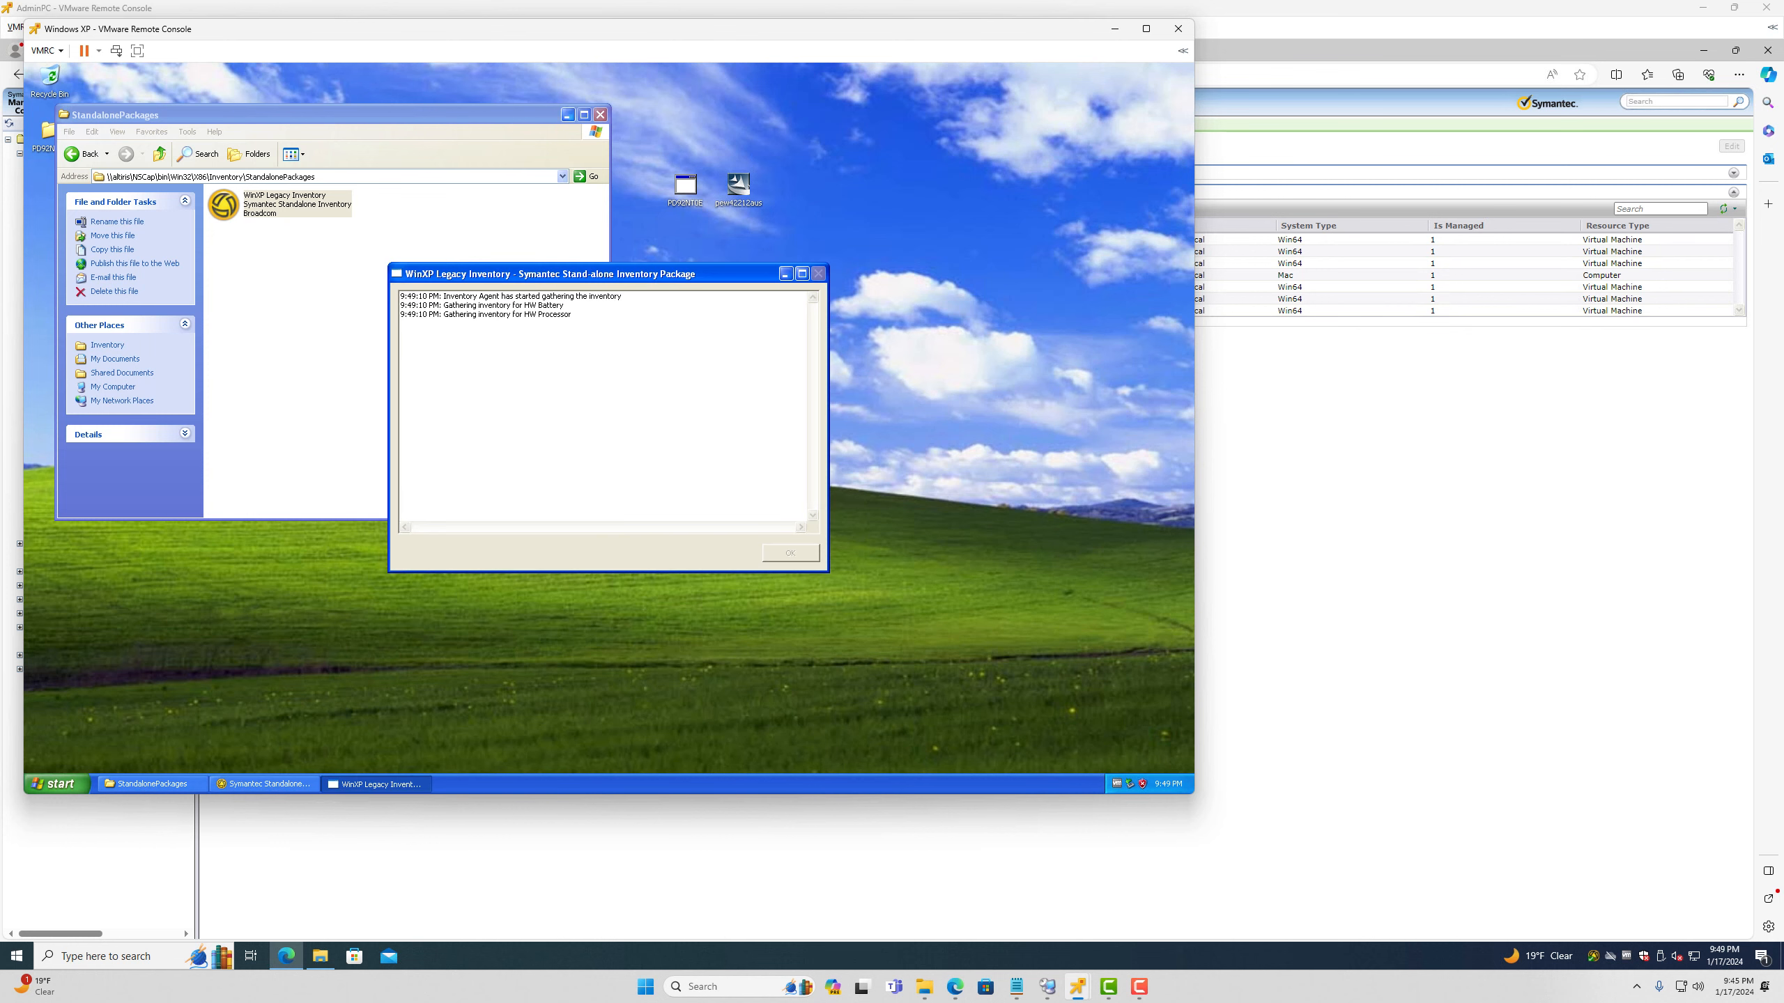
{"action": "left_click", "coordinate": [600, 114]}
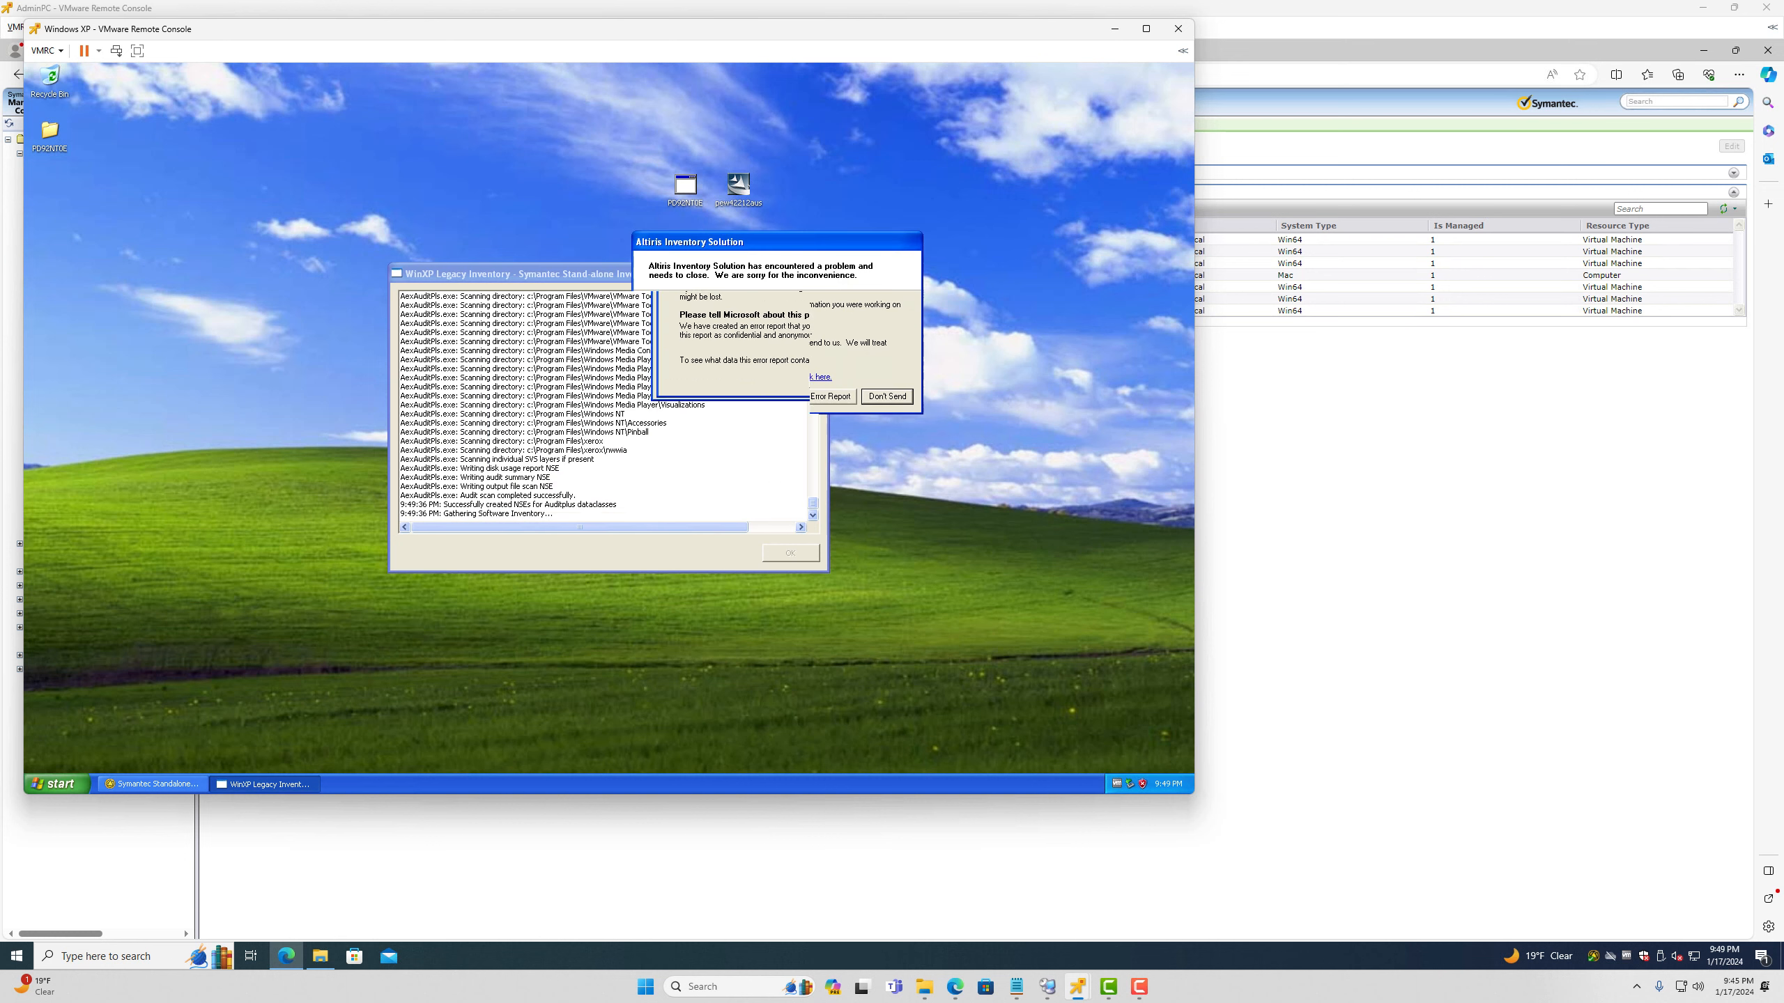
{"action": "left_click_drag", "start_coordinate": [778, 242], "coordinate": [937, 114]}
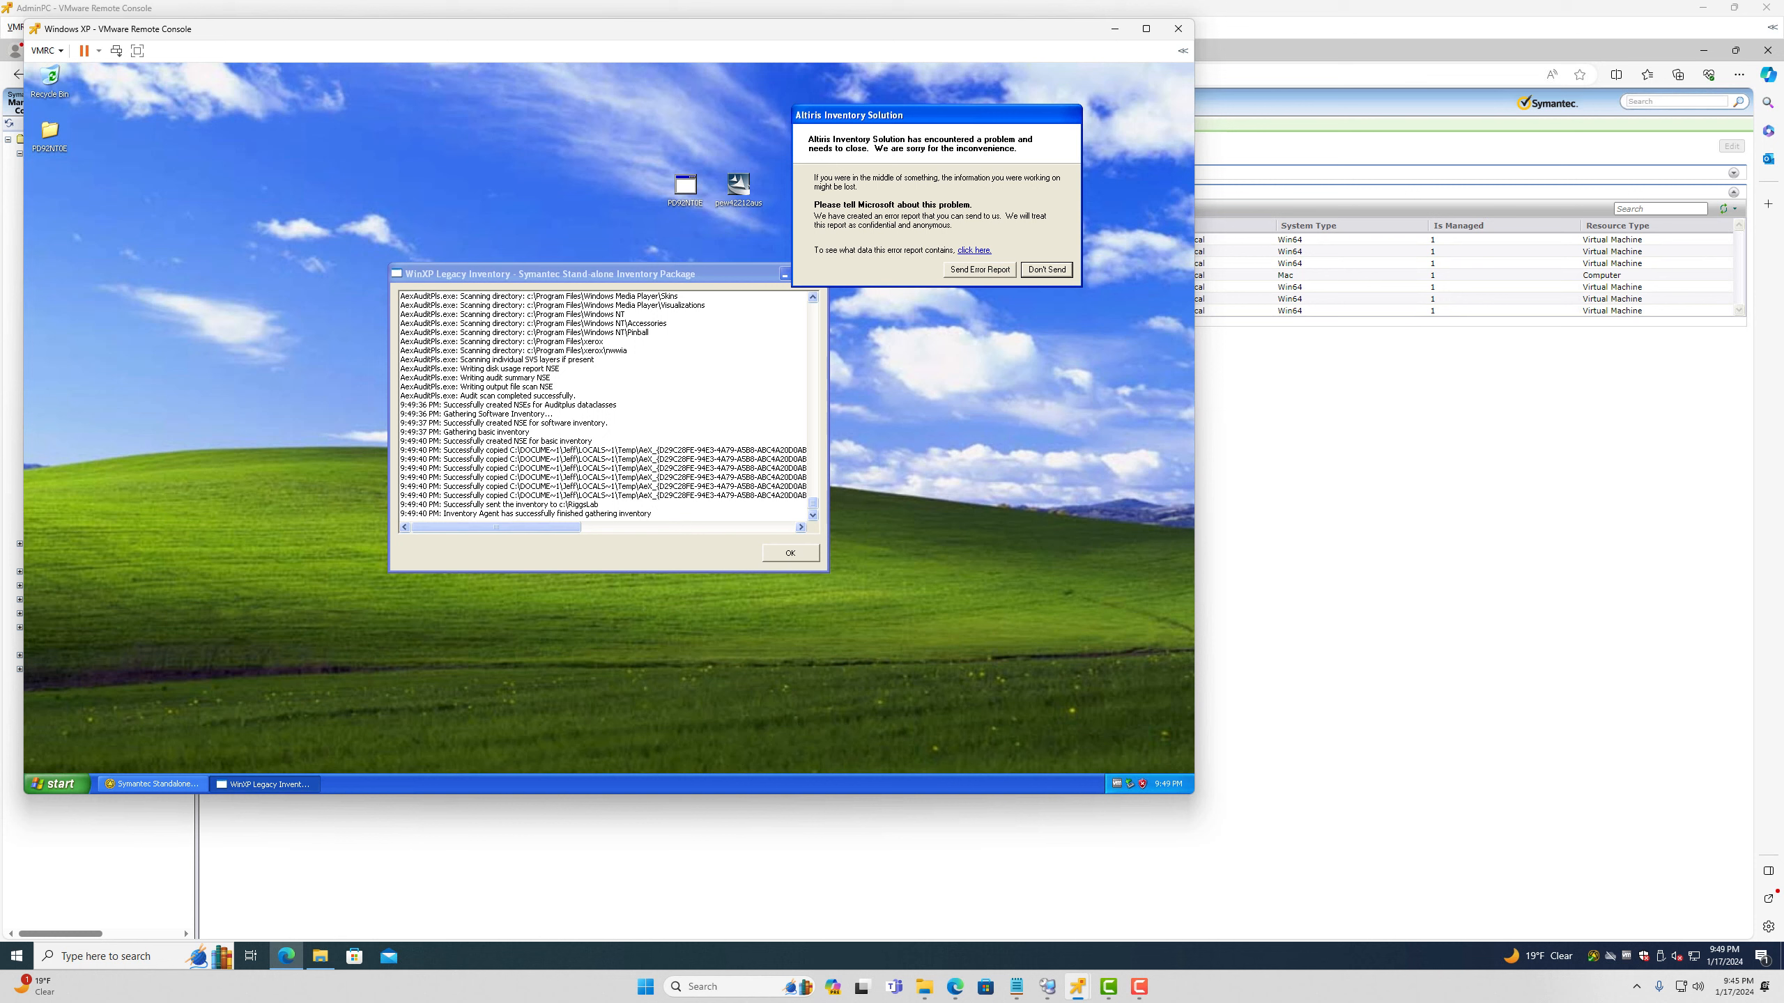
{"action": "left_click", "coordinate": [790, 553]}
{"action": "left_click", "coordinate": [1046, 269]}
Step: Open the C:\RiggsLab folder and list its files in Details view with a Name column wide enough for the full file names
{"action": "left_click", "coordinate": [57, 783]}
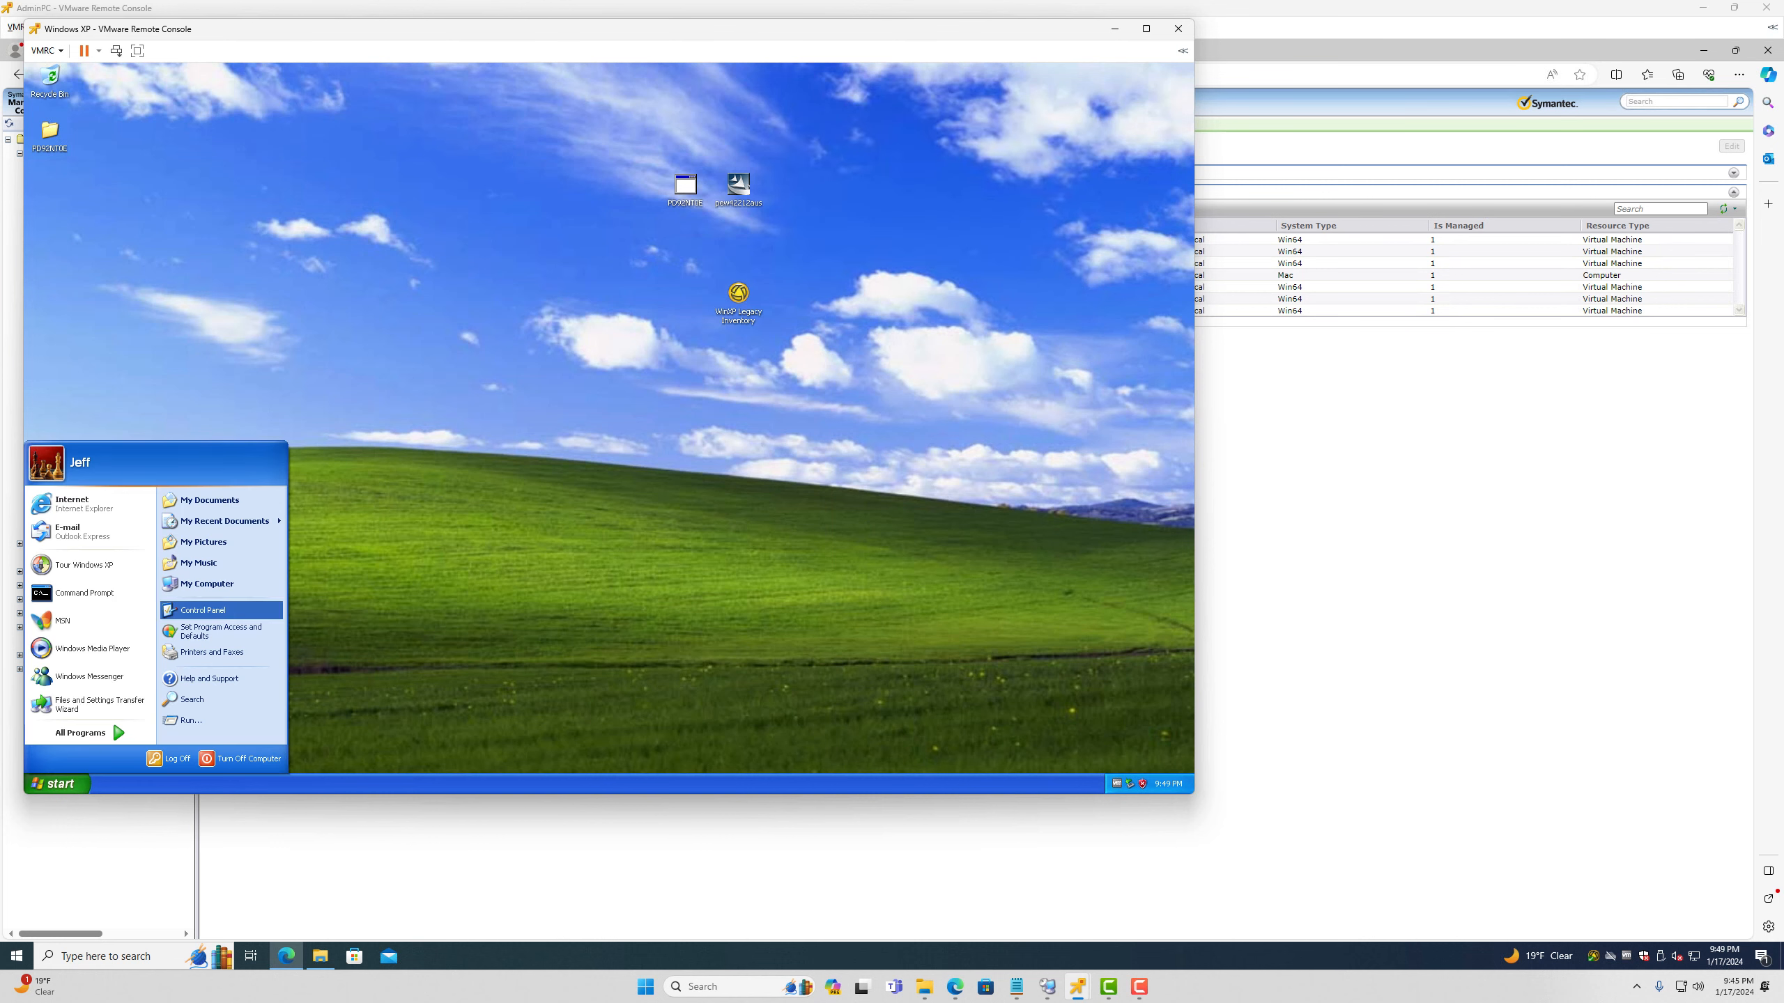
{"action": "left_click", "coordinate": [207, 583]}
{"action": "double_click", "coordinate": [321, 353]}
{"action": "left_click", "coordinate": [322, 346]}
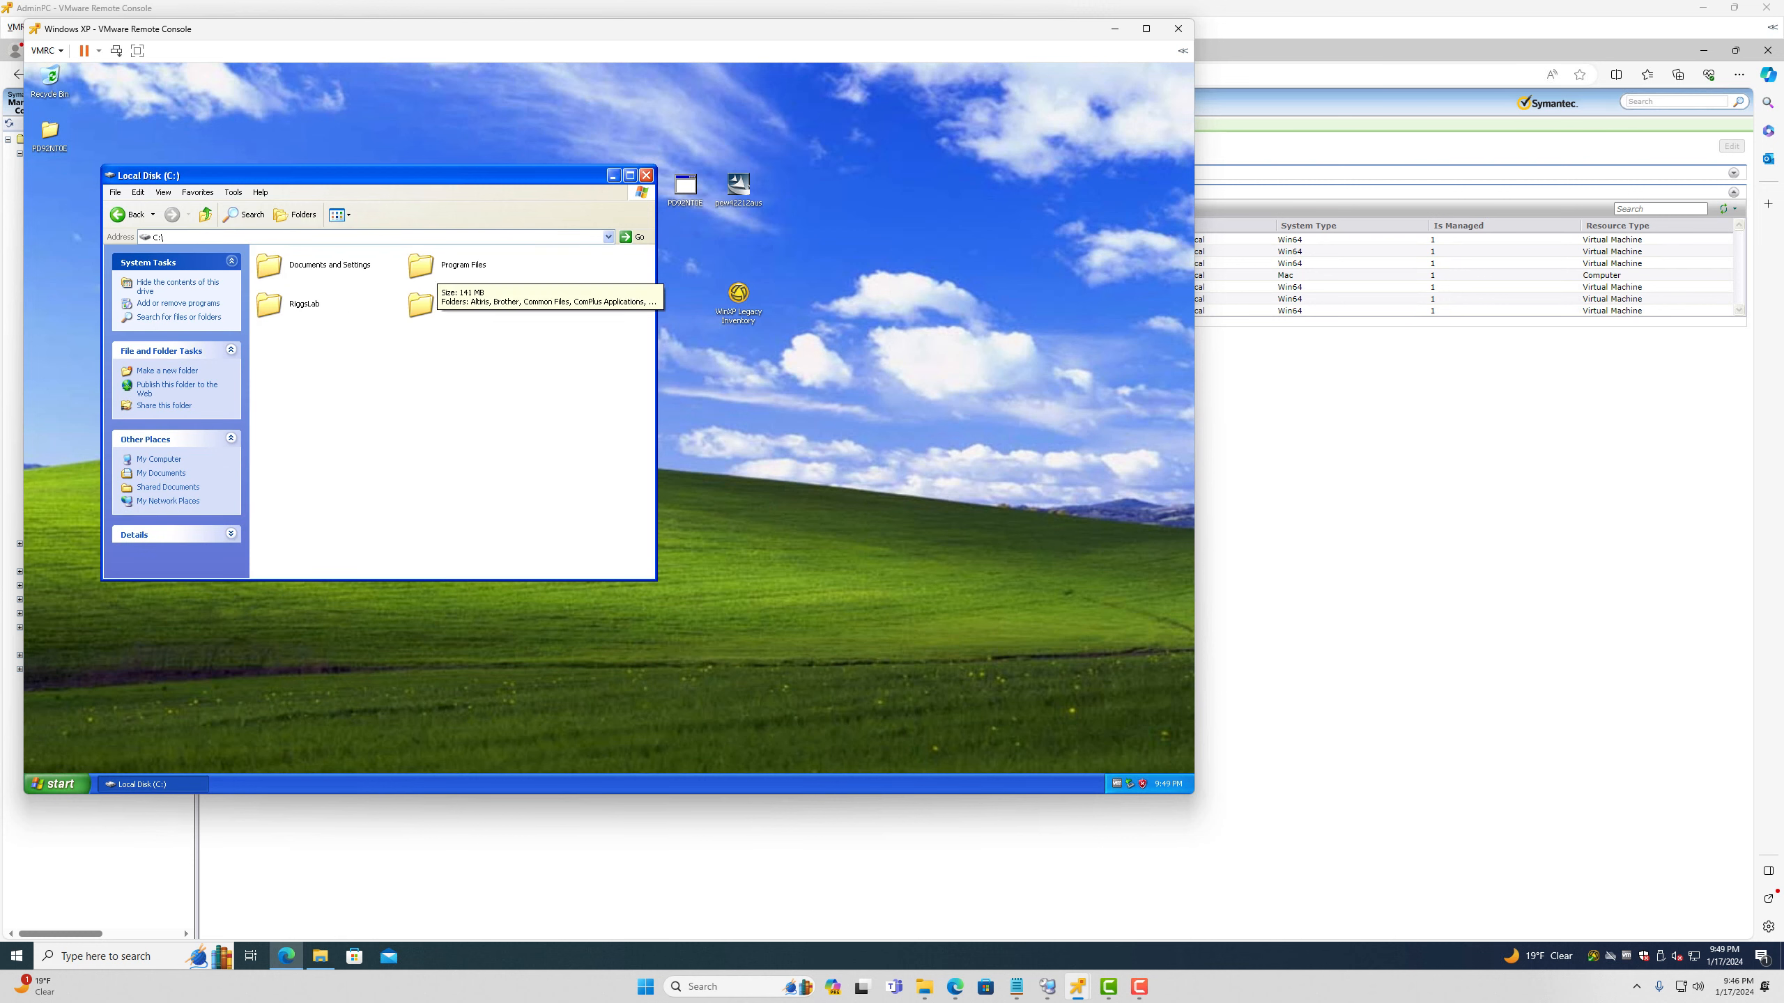
{"action": "double_click", "coordinate": [281, 304]}
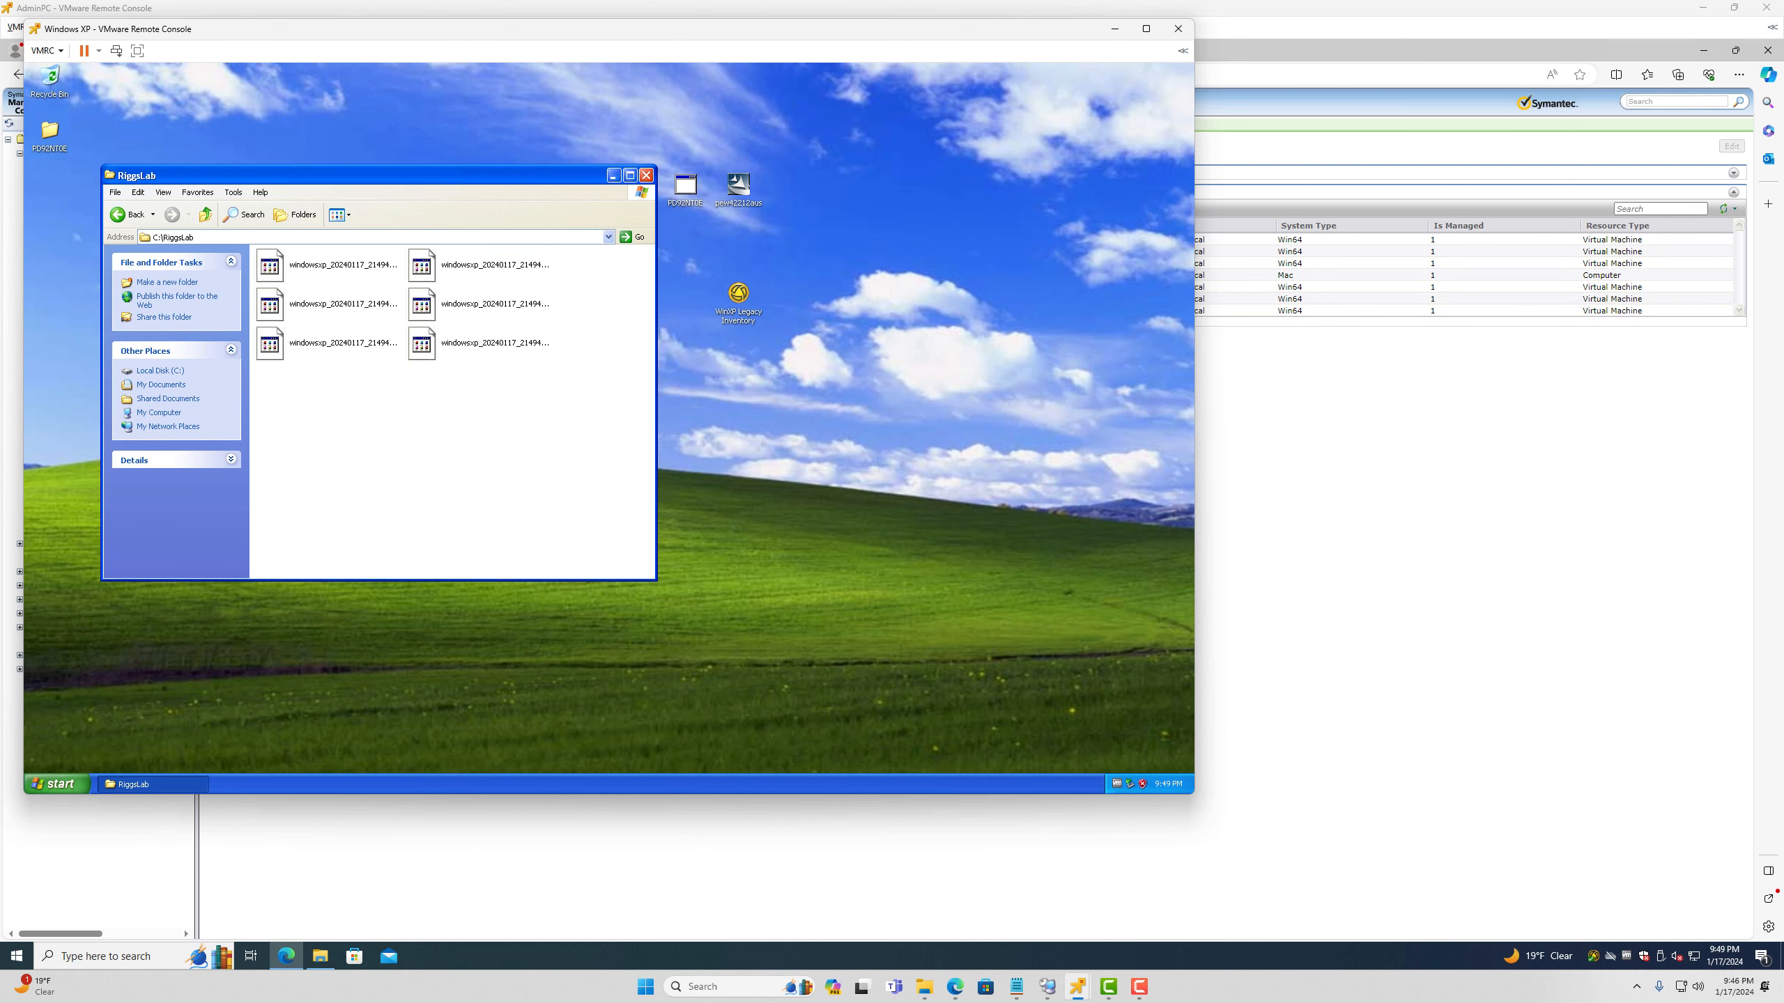
{"action": "left_click", "coordinate": [338, 214]}
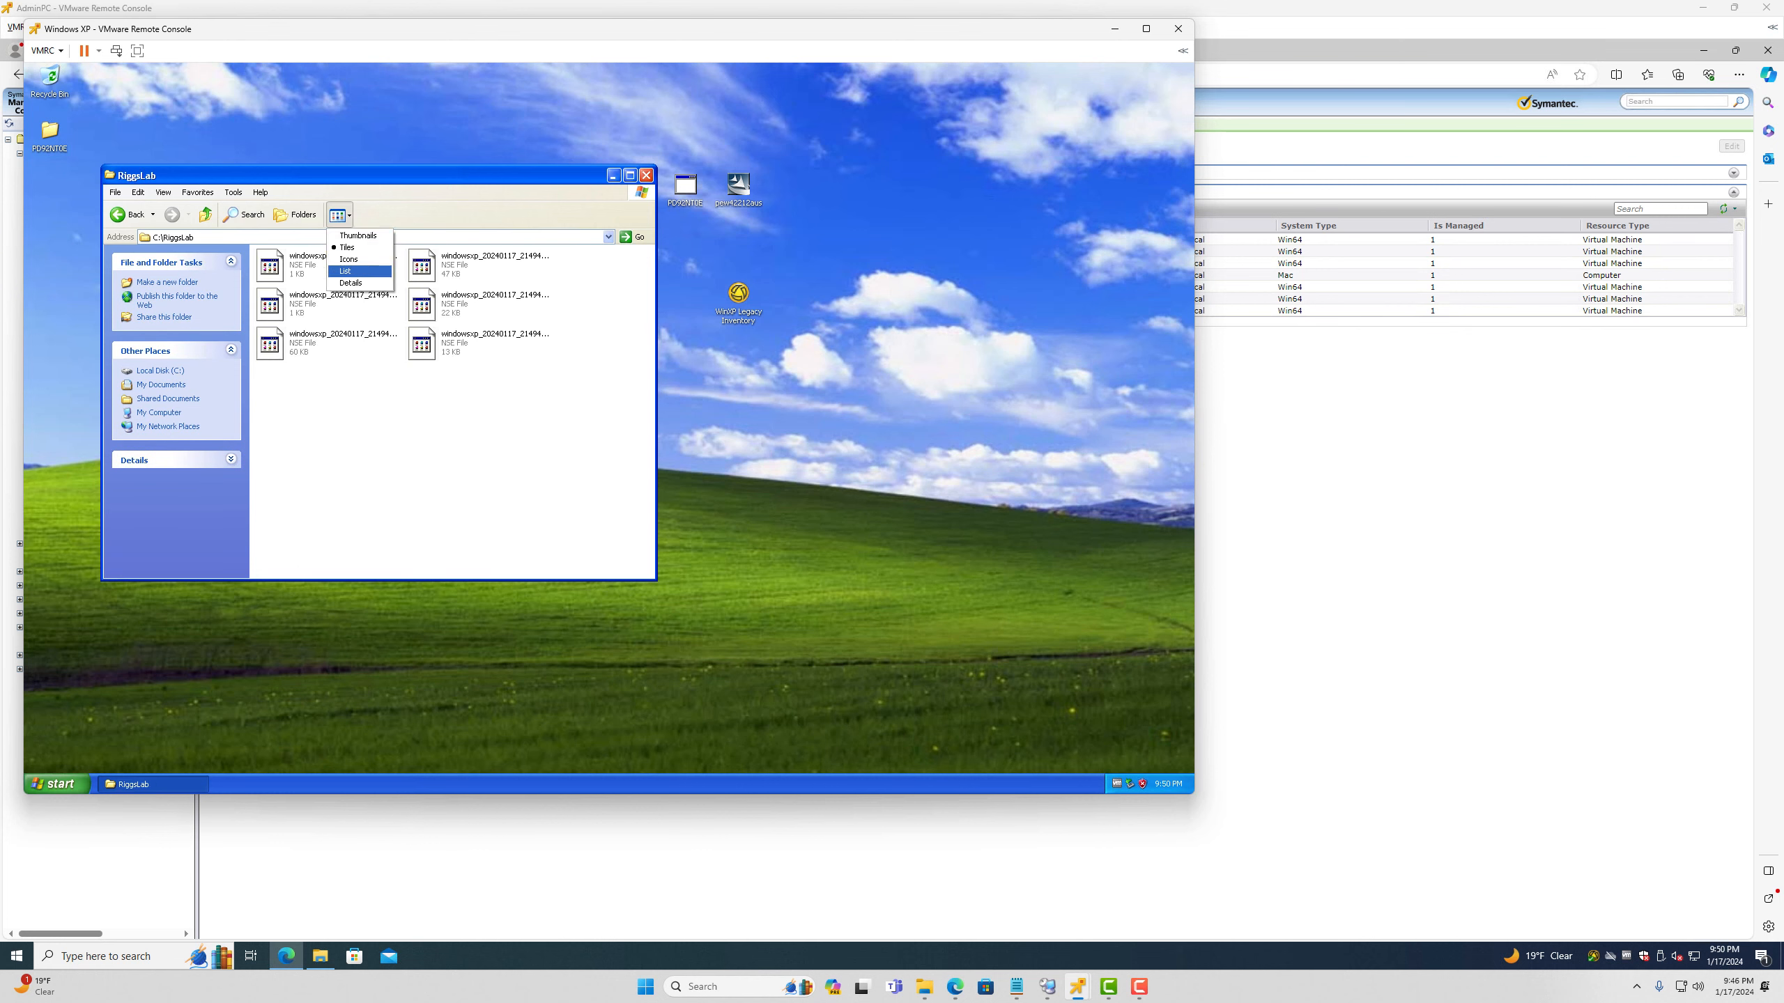
{"action": "left_click", "coordinate": [350, 282]}
{"action": "left_click_drag", "start_coordinate": [384, 251], "coordinate": [494, 252]}
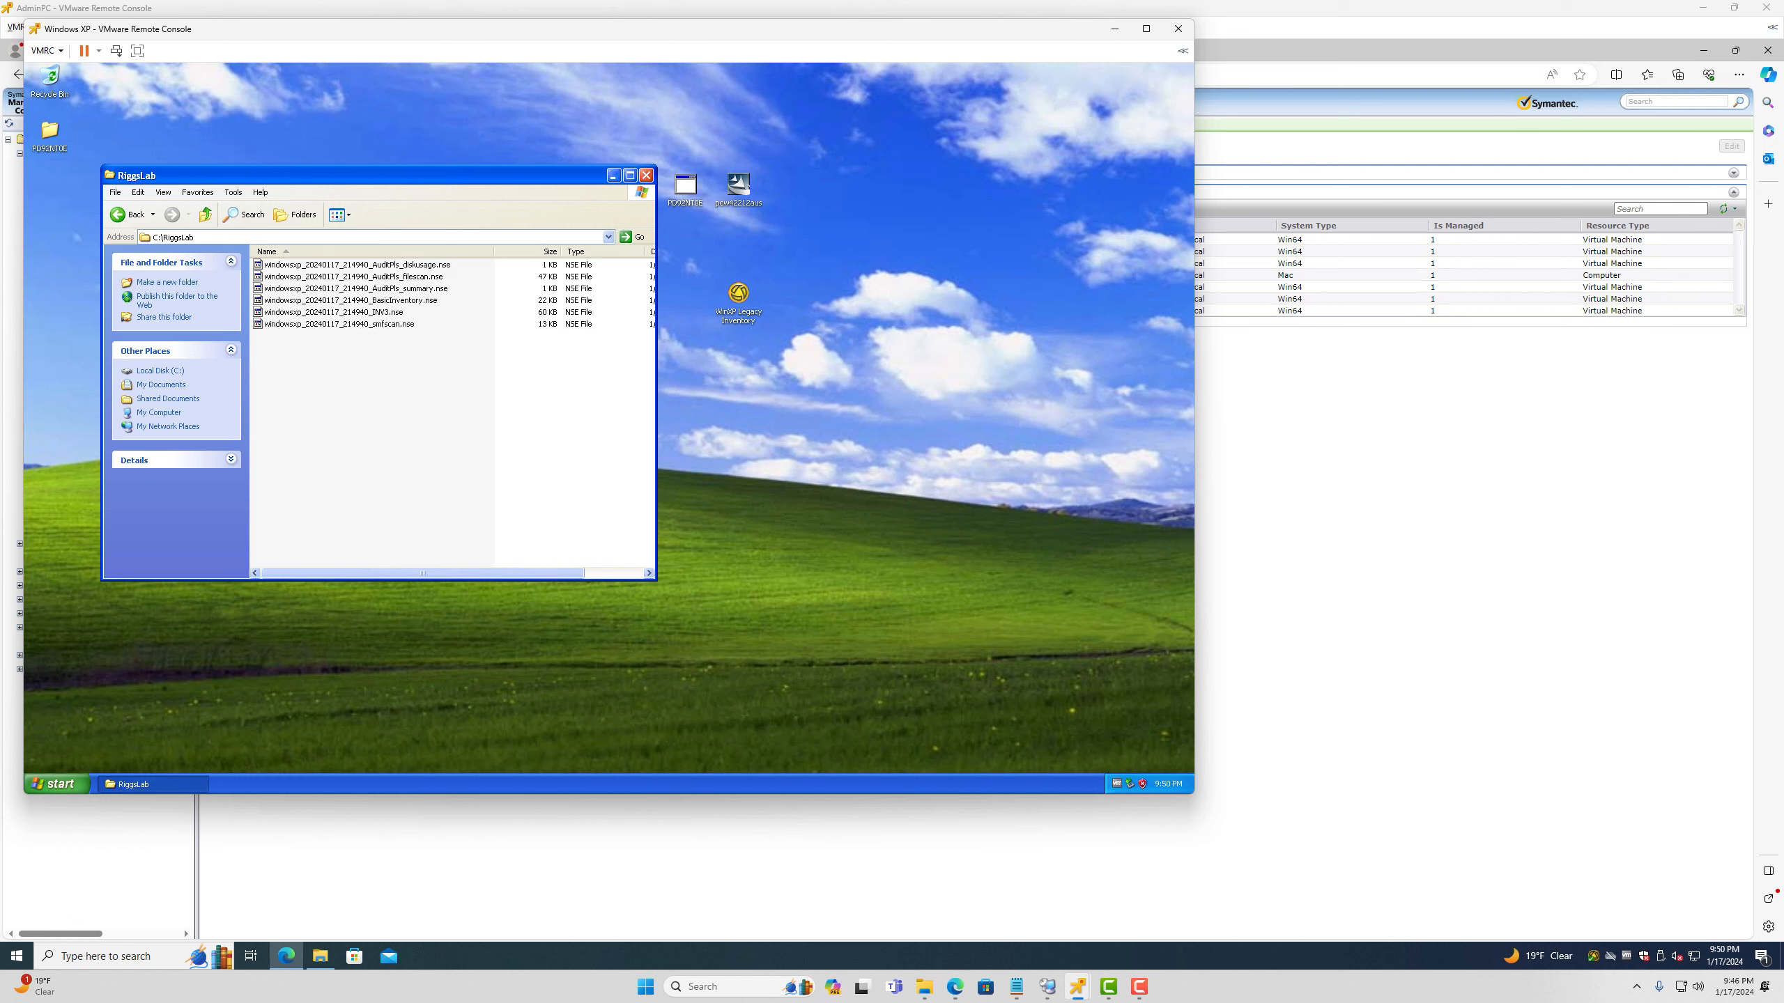
Step: Connect to the \\altiris server again and open its NSCap share, keeping the RiggsLab folder open
{"action": "right_click", "coordinate": [60, 784]}
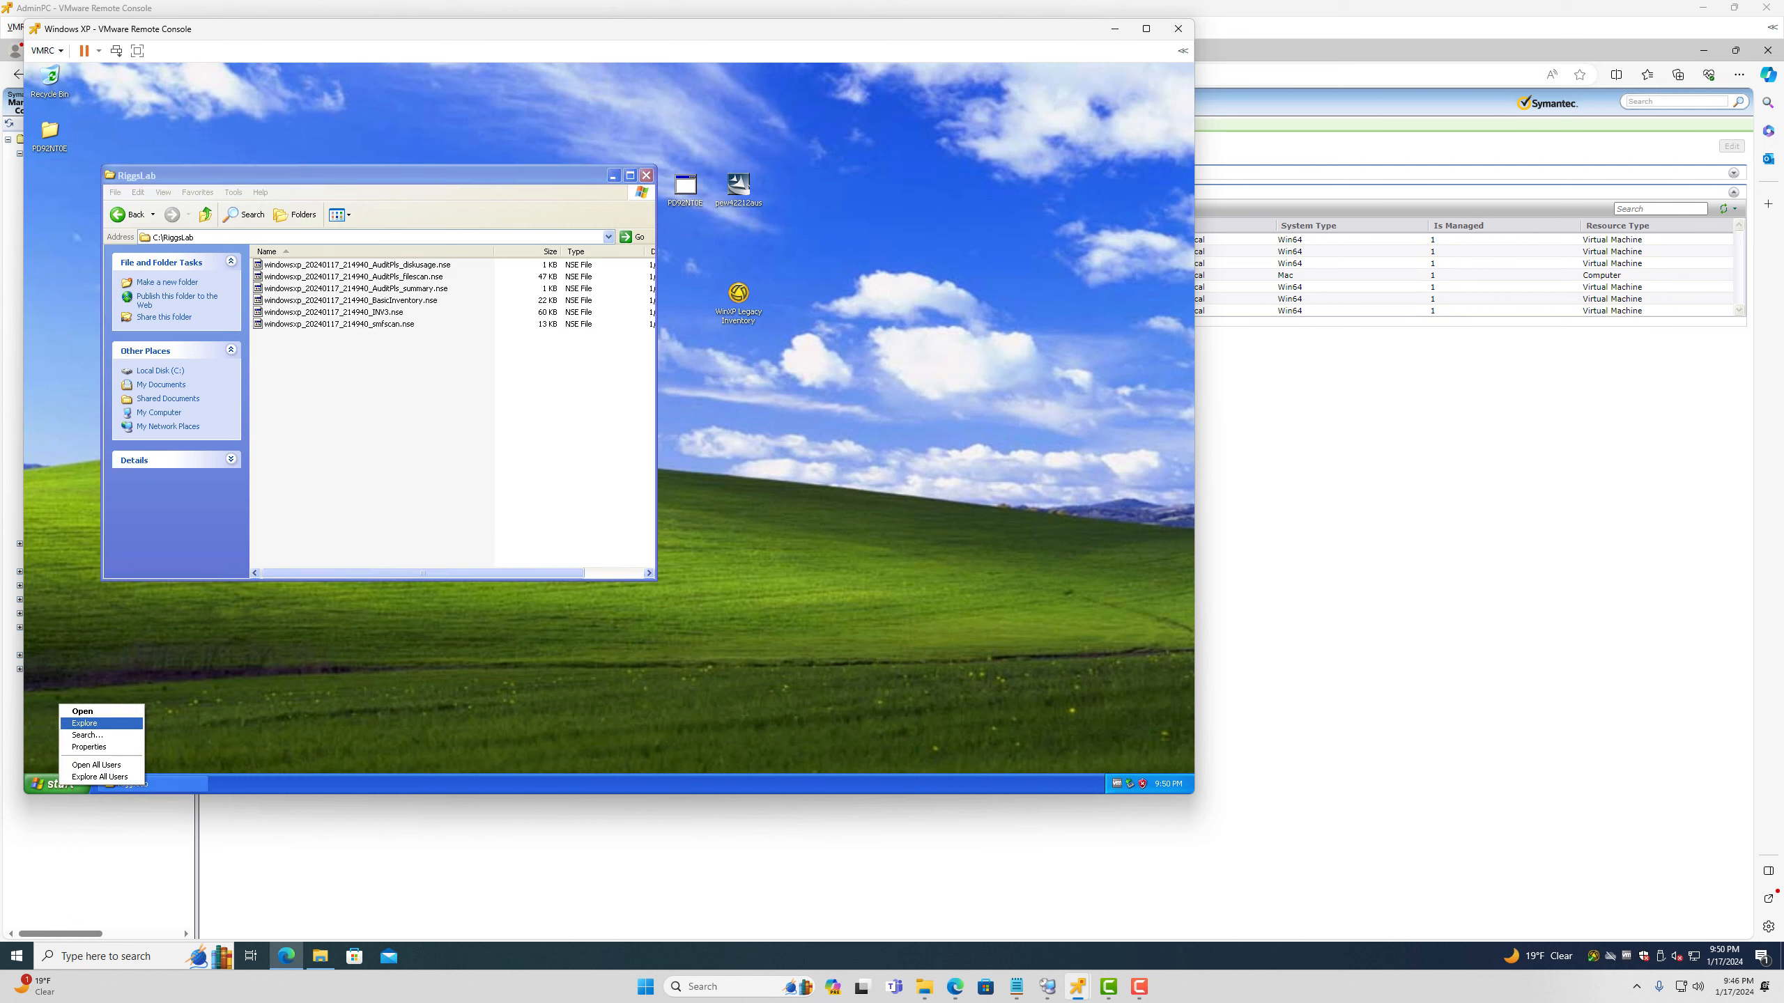
{"action": "left_click", "coordinate": [50, 785]}
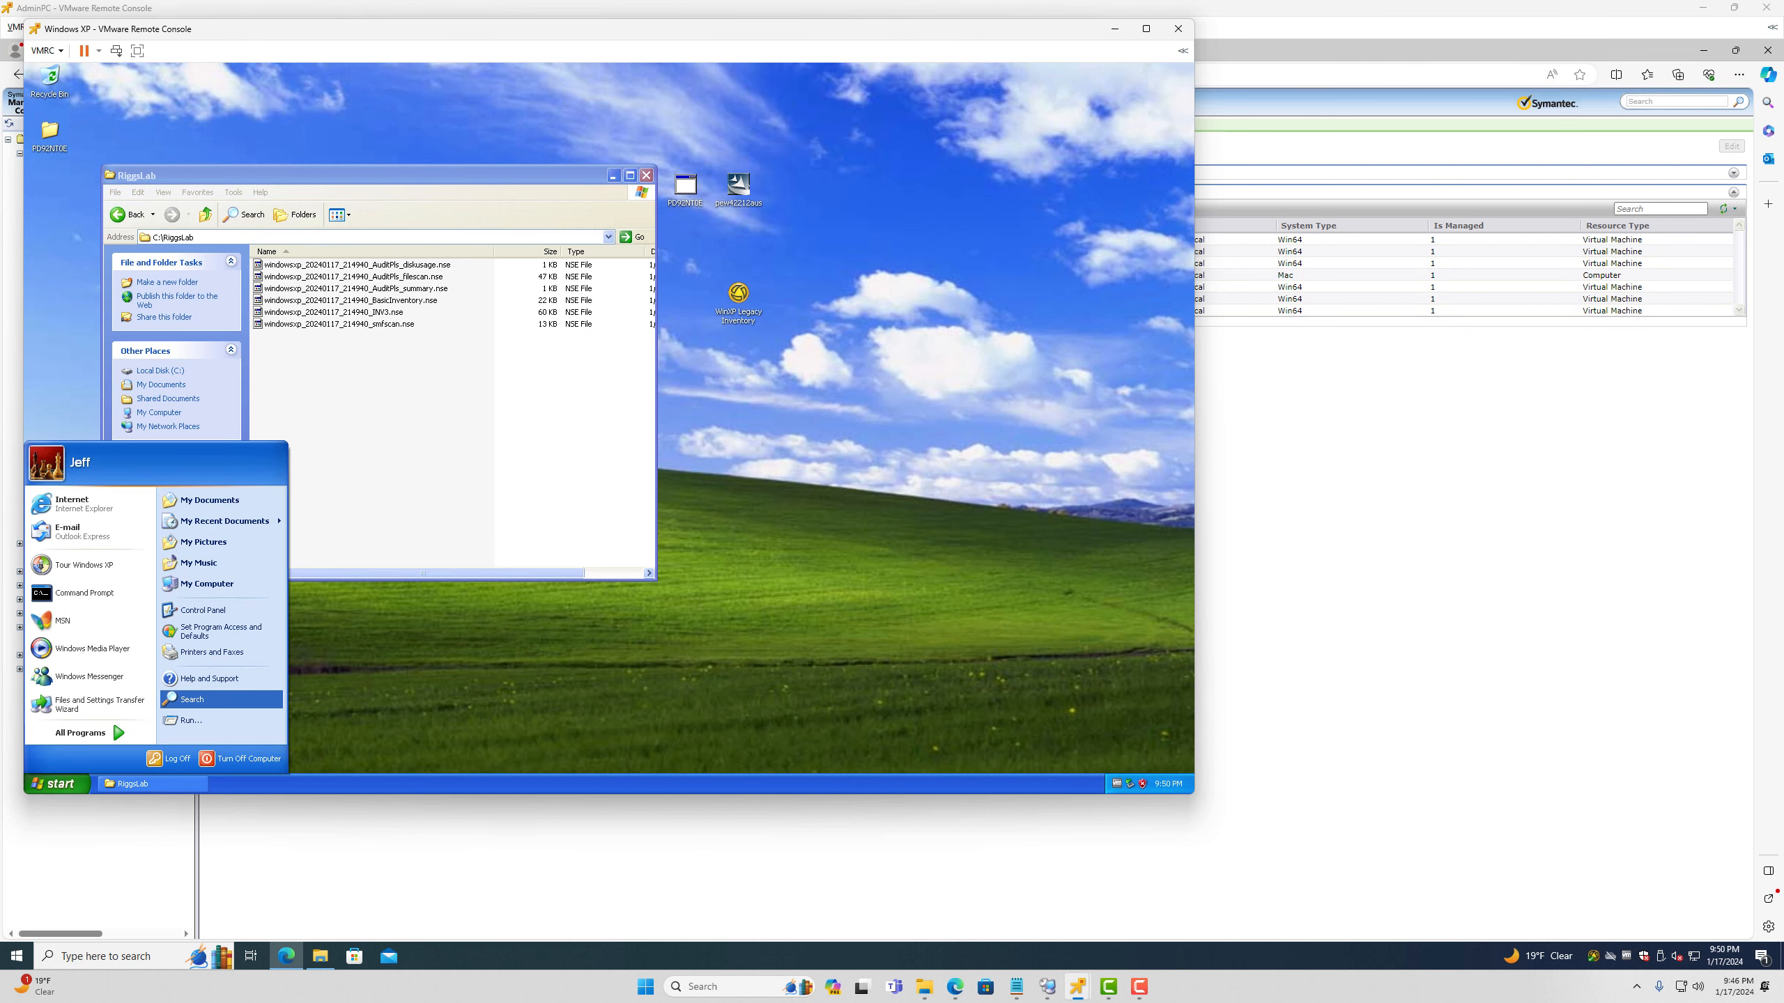
{"action": "left_click", "coordinate": [207, 722]}
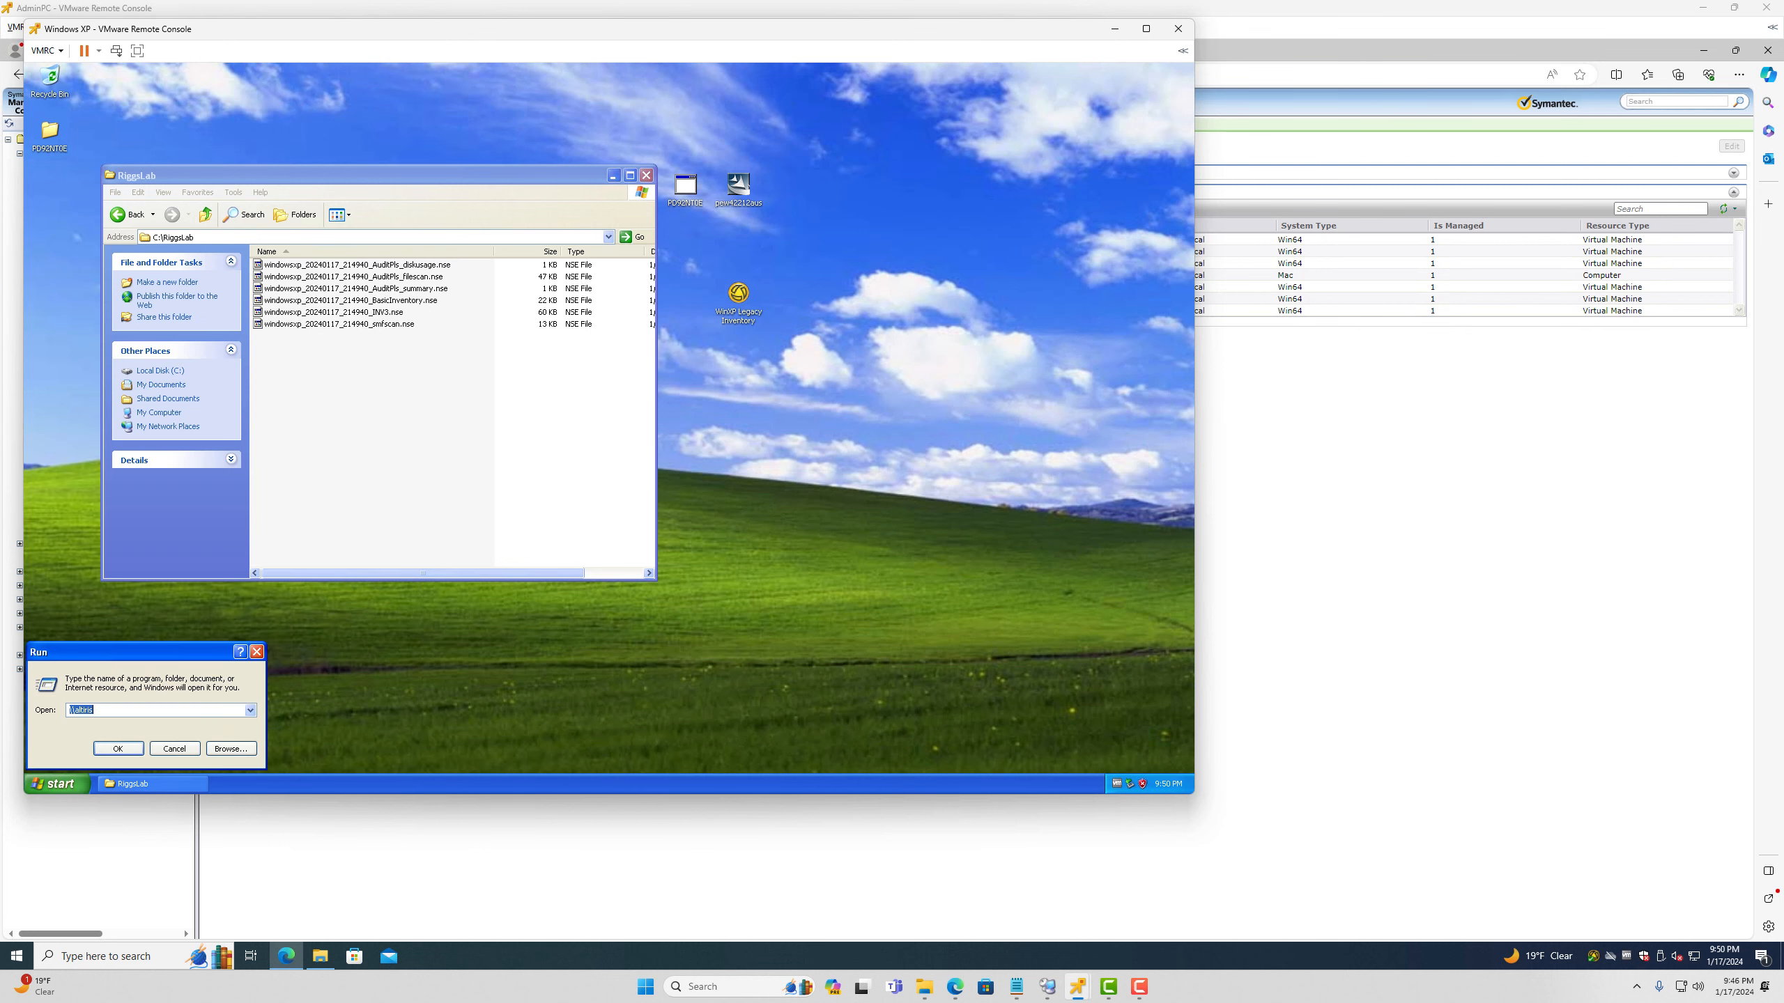
{"action": "key", "text": "Return"}
{"action": "double_click", "coordinate": [210, 224]}
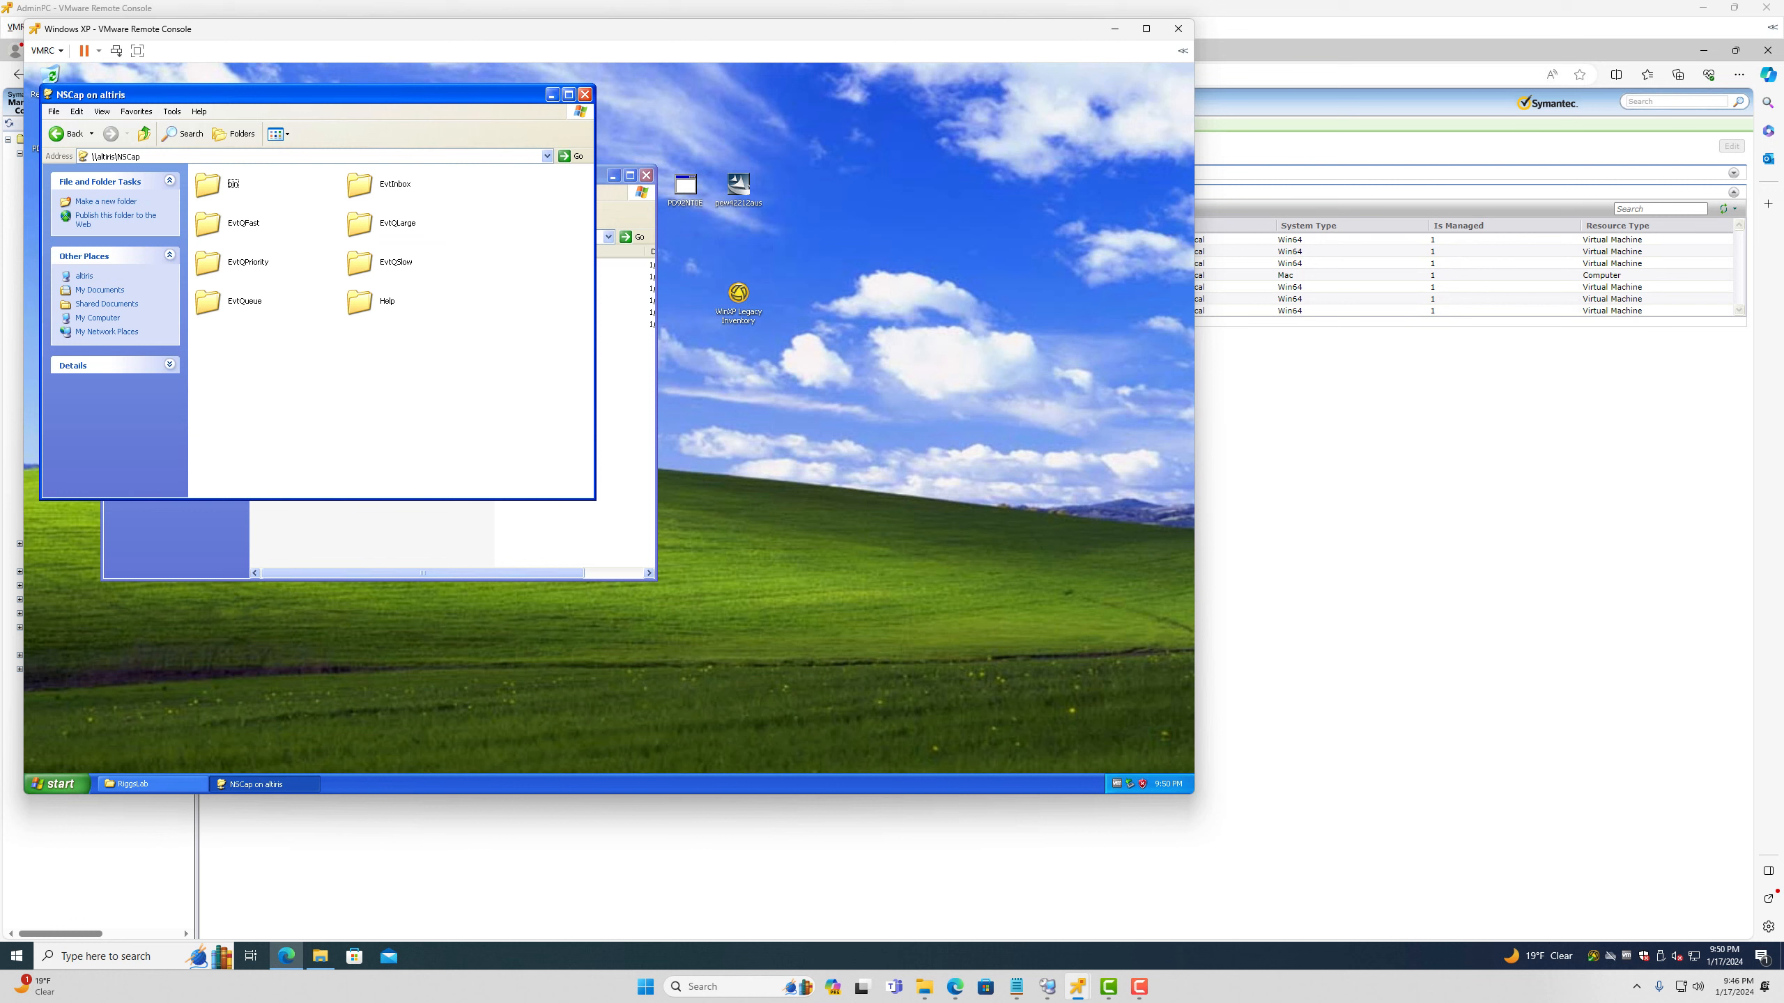
Step: Switch the NSCap share to Details view and open its EvtInbox folder
{"action": "left_click", "coordinate": [381, 187]}
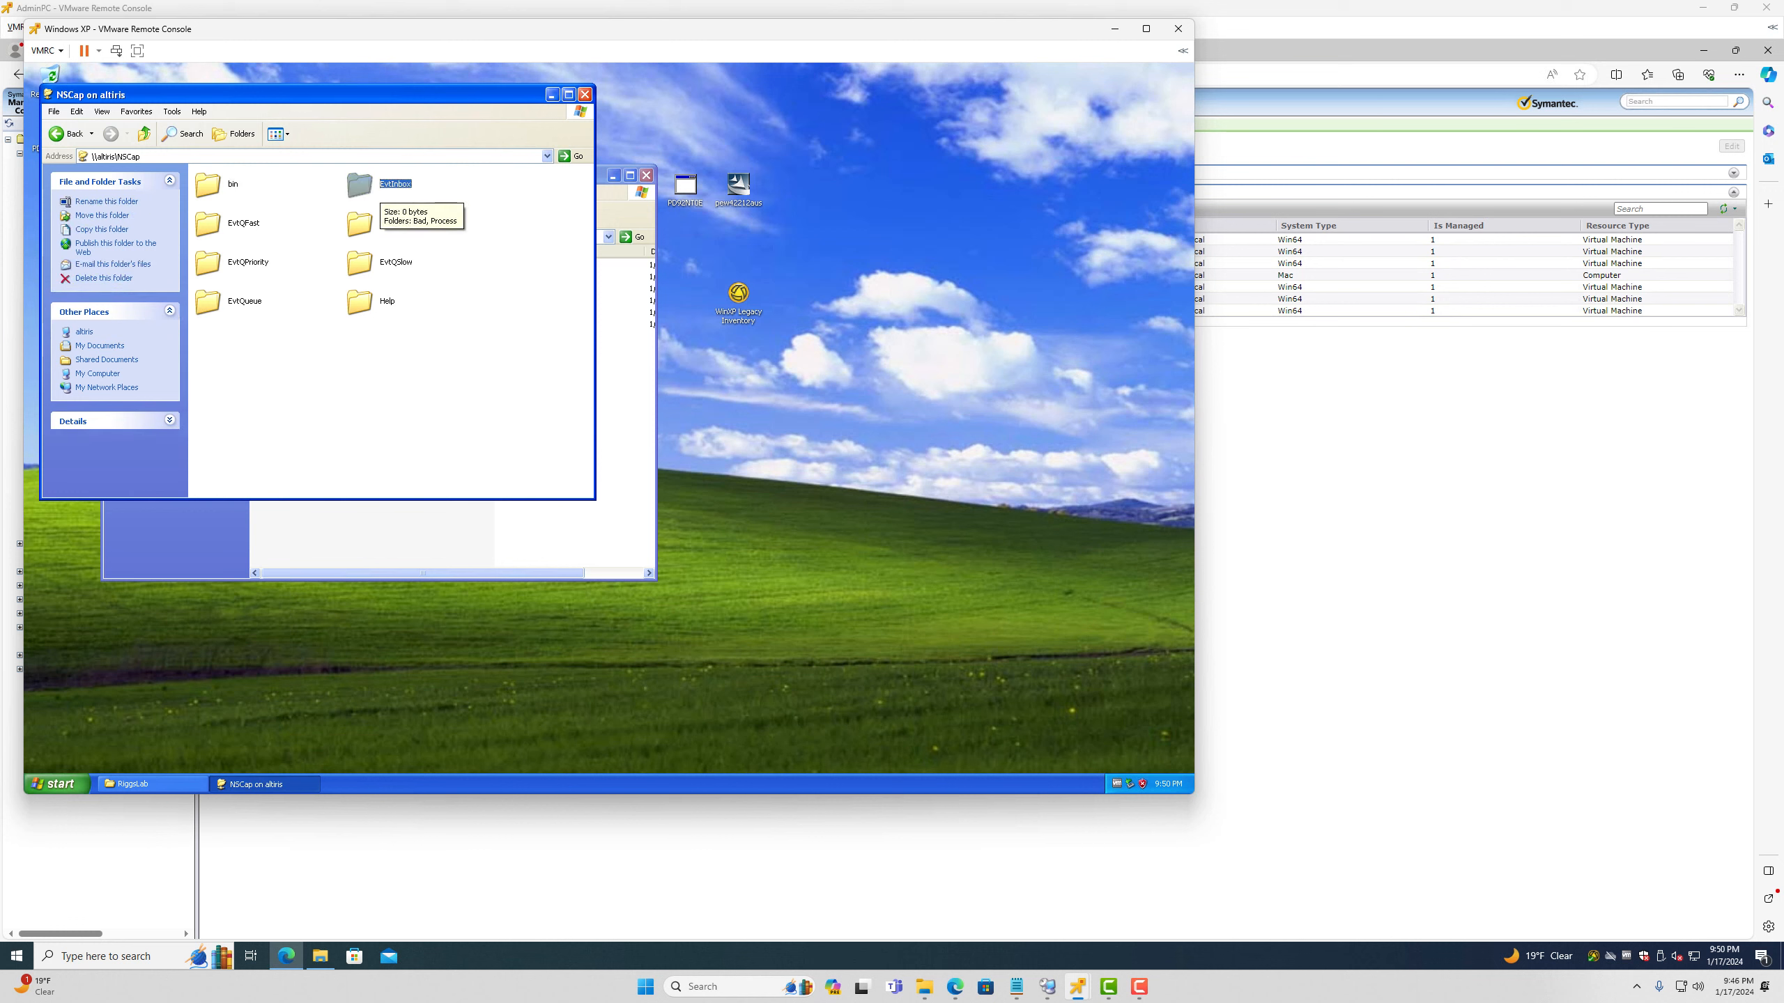
{"action": "left_click", "coordinate": [278, 134]}
{"action": "left_click", "coordinate": [291, 204]}
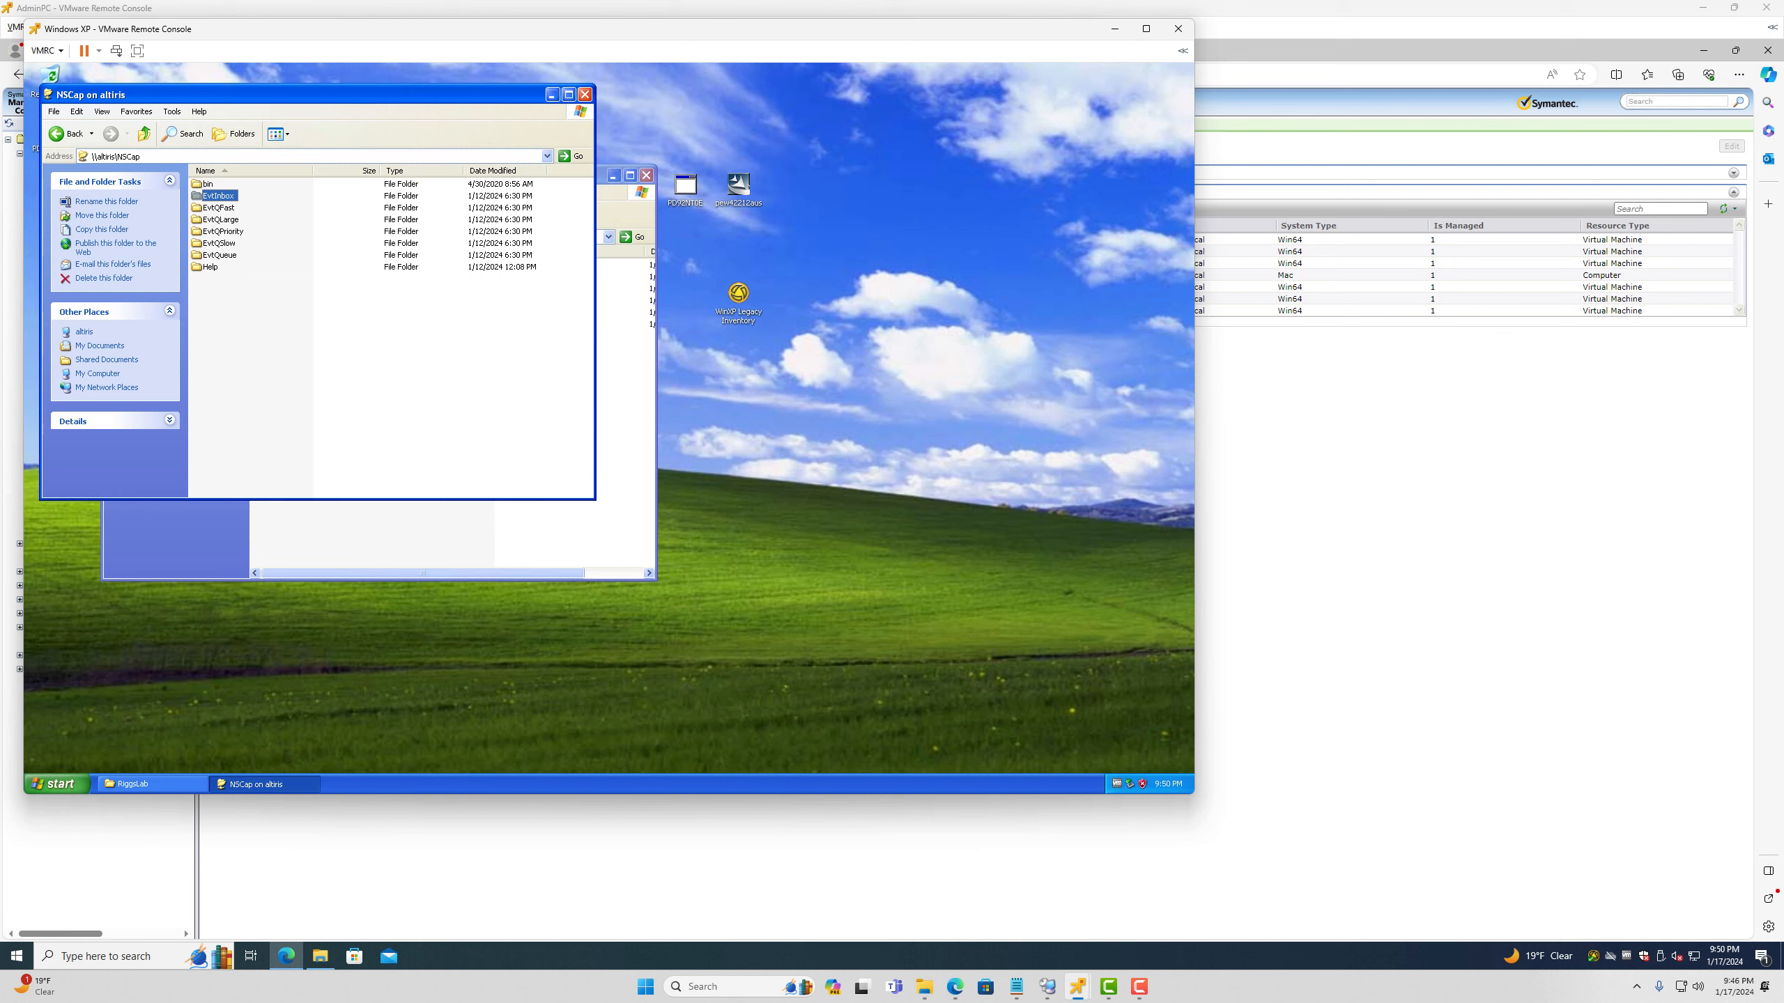
{"action": "key", "text": "Return"}
Step: Place the EvtInbox window beside the RiggsLab folder and copy all the inventory .nse files from RiggsLab into EvtInbox
{"action": "left_click_drag", "start_coordinate": [301, 95], "coordinate": [825, 83]}
{"action": "left_click_drag", "start_coordinate": [424, 420], "coordinate": [841, 322]}
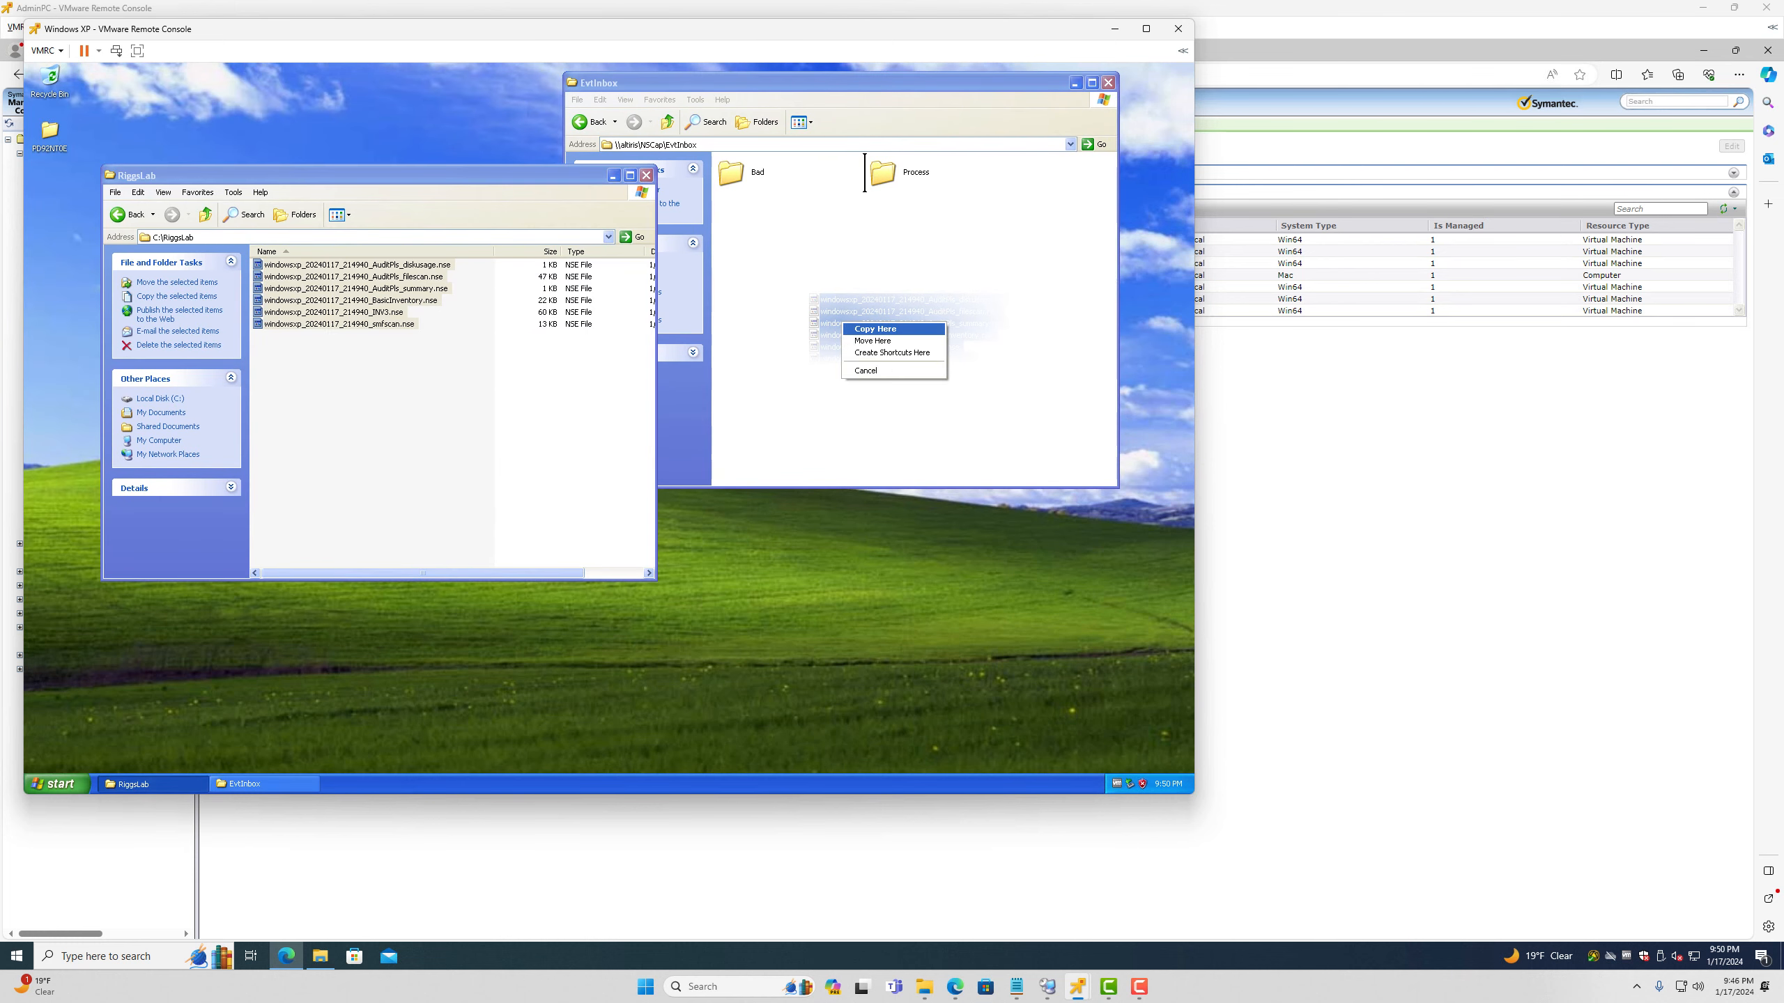
{"action": "left_click", "coordinate": [875, 330]}
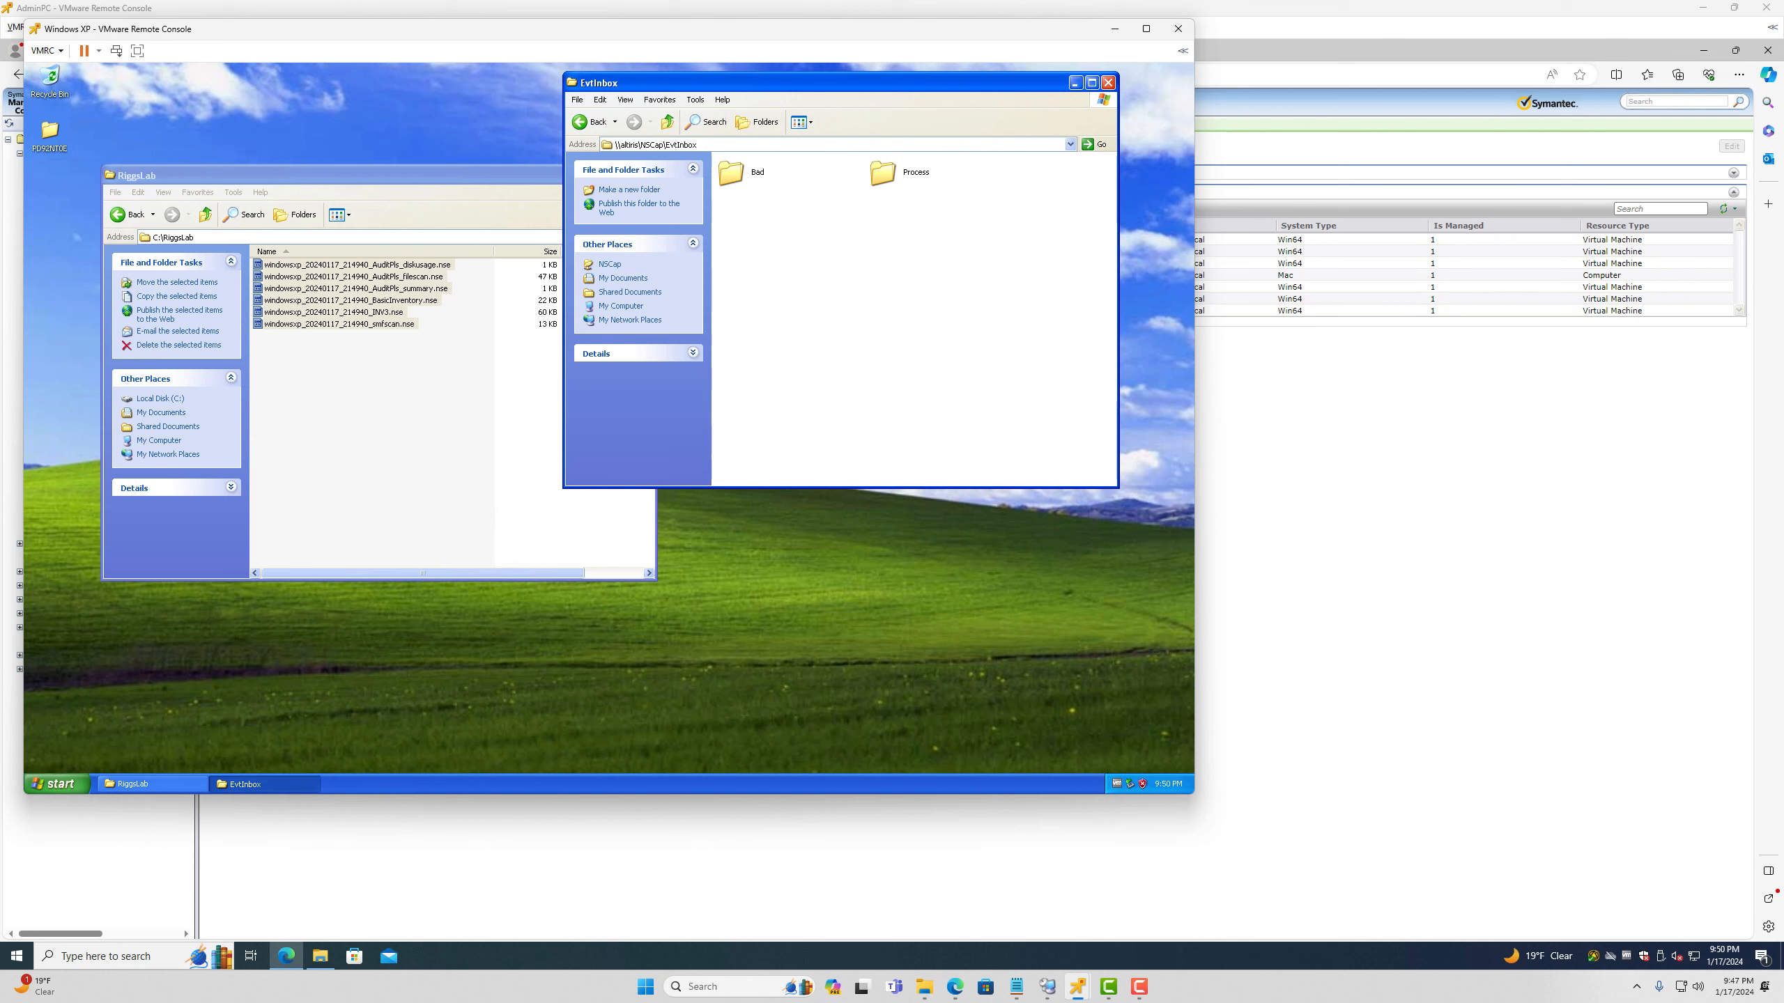
Step: Copy the selected .nse files from the RiggsLab folder into EvtInbox once more
{"action": "left_click_drag", "start_coordinate": [315, 289], "coordinate": [834, 294]}
{"action": "left_click", "coordinate": [868, 302]}
Step: Switch to the AdminPC console and update the membership of the All Computers filter
{"action": "key", "text": "alt+Tab"}
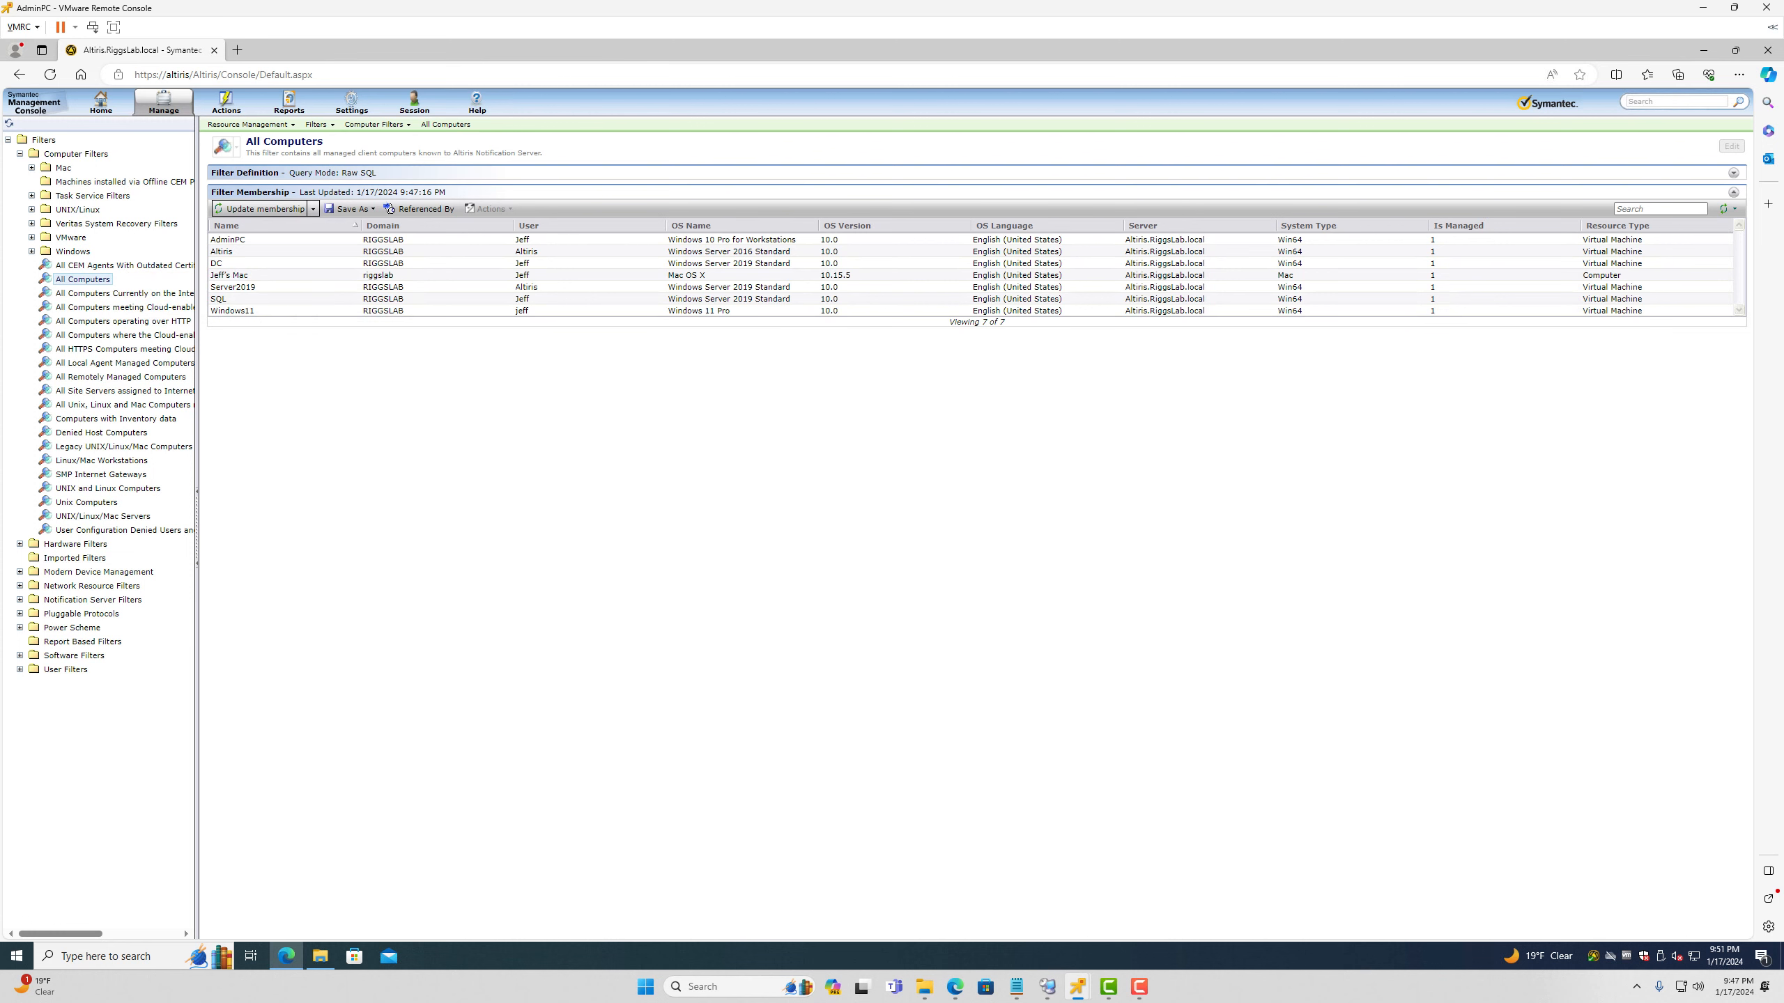
{"action": "left_click", "coordinate": [251, 209]}
{"action": "left_click", "coordinate": [321, 956]}
{"action": "key", "text": "alt+Tab"}
{"action": "mouse_move", "coordinate": [1077, 986]}
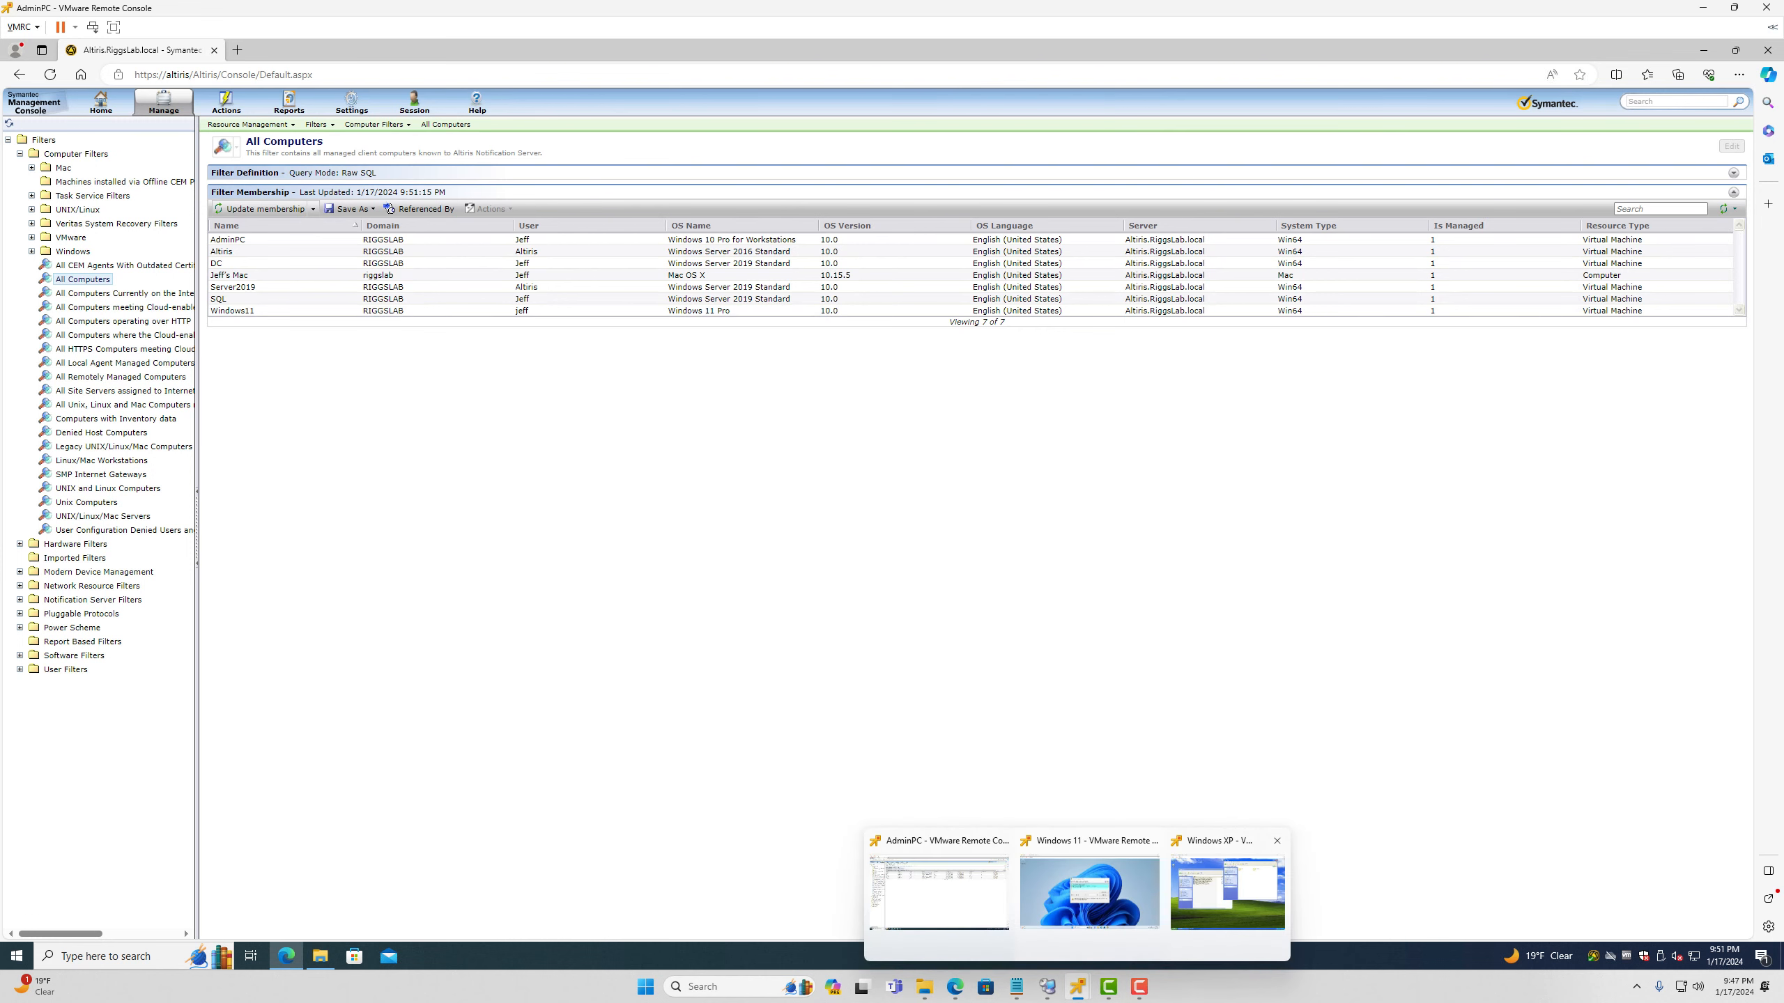
Step: Return to the Windows XP console, copy the .nse files in RiggsLab and paste them into the EvtInbox folder
{"action": "left_click", "coordinate": [1234, 891]}
{"action": "right_click", "coordinate": [343, 312]}
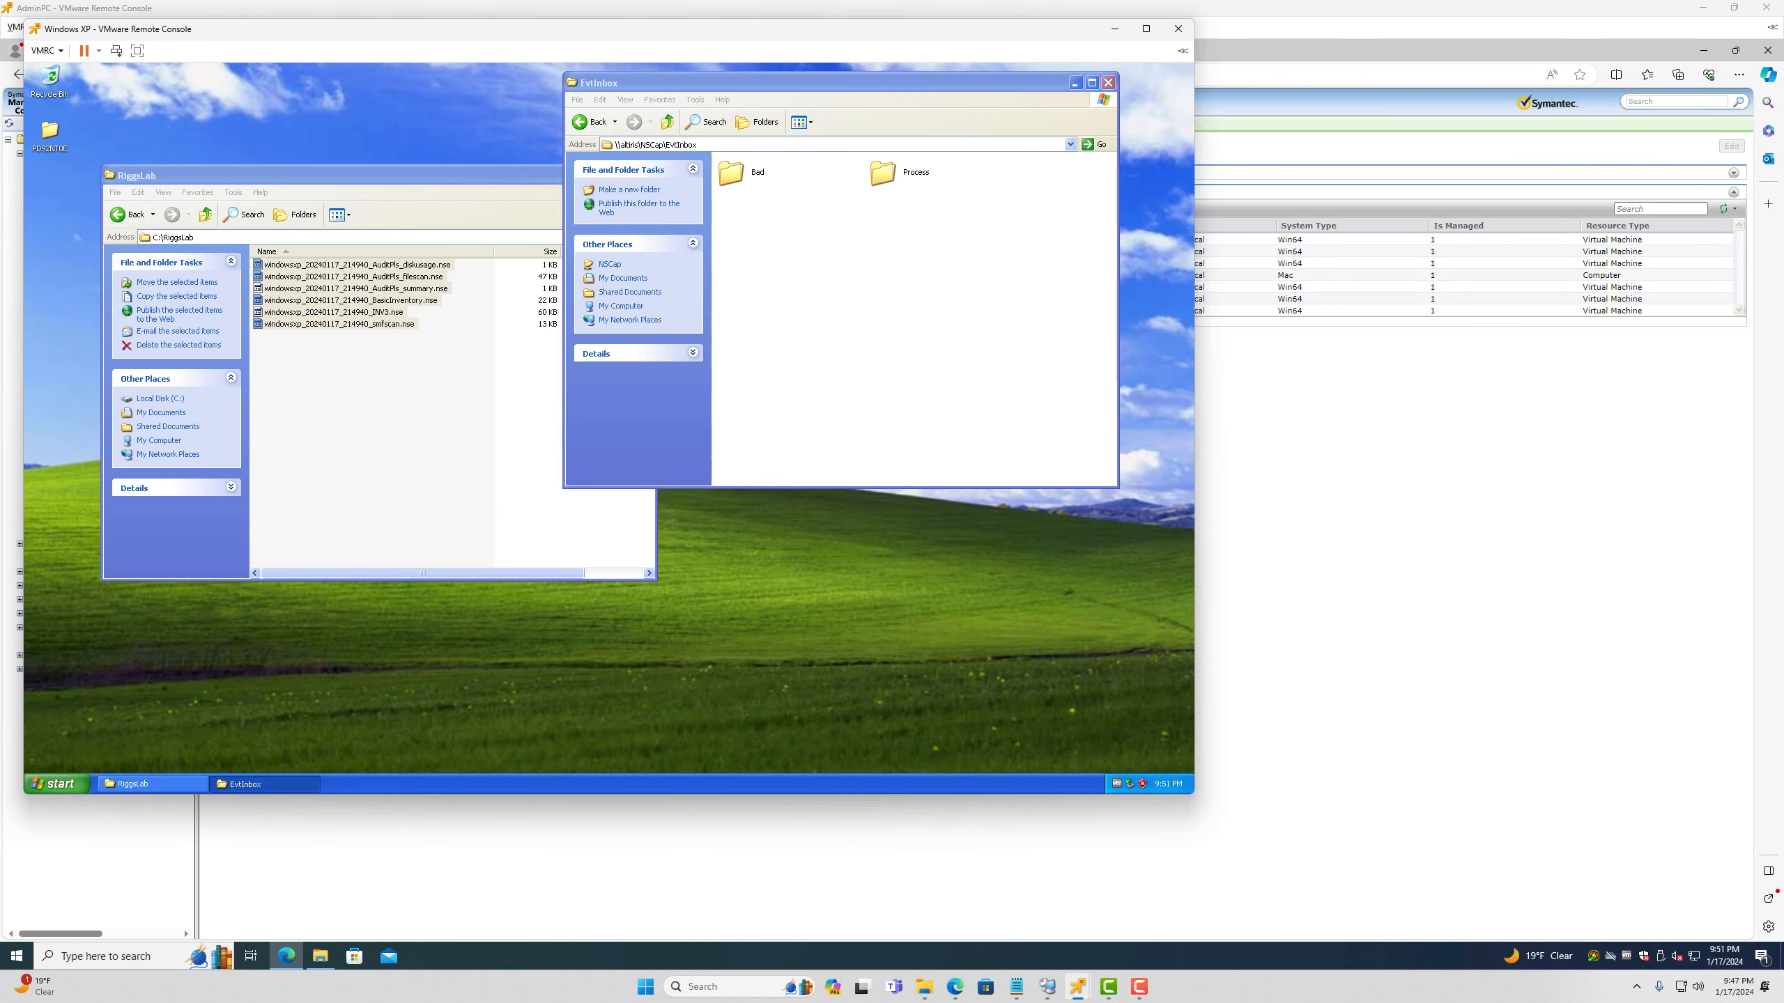
{"action": "left_click", "coordinate": [383, 362]}
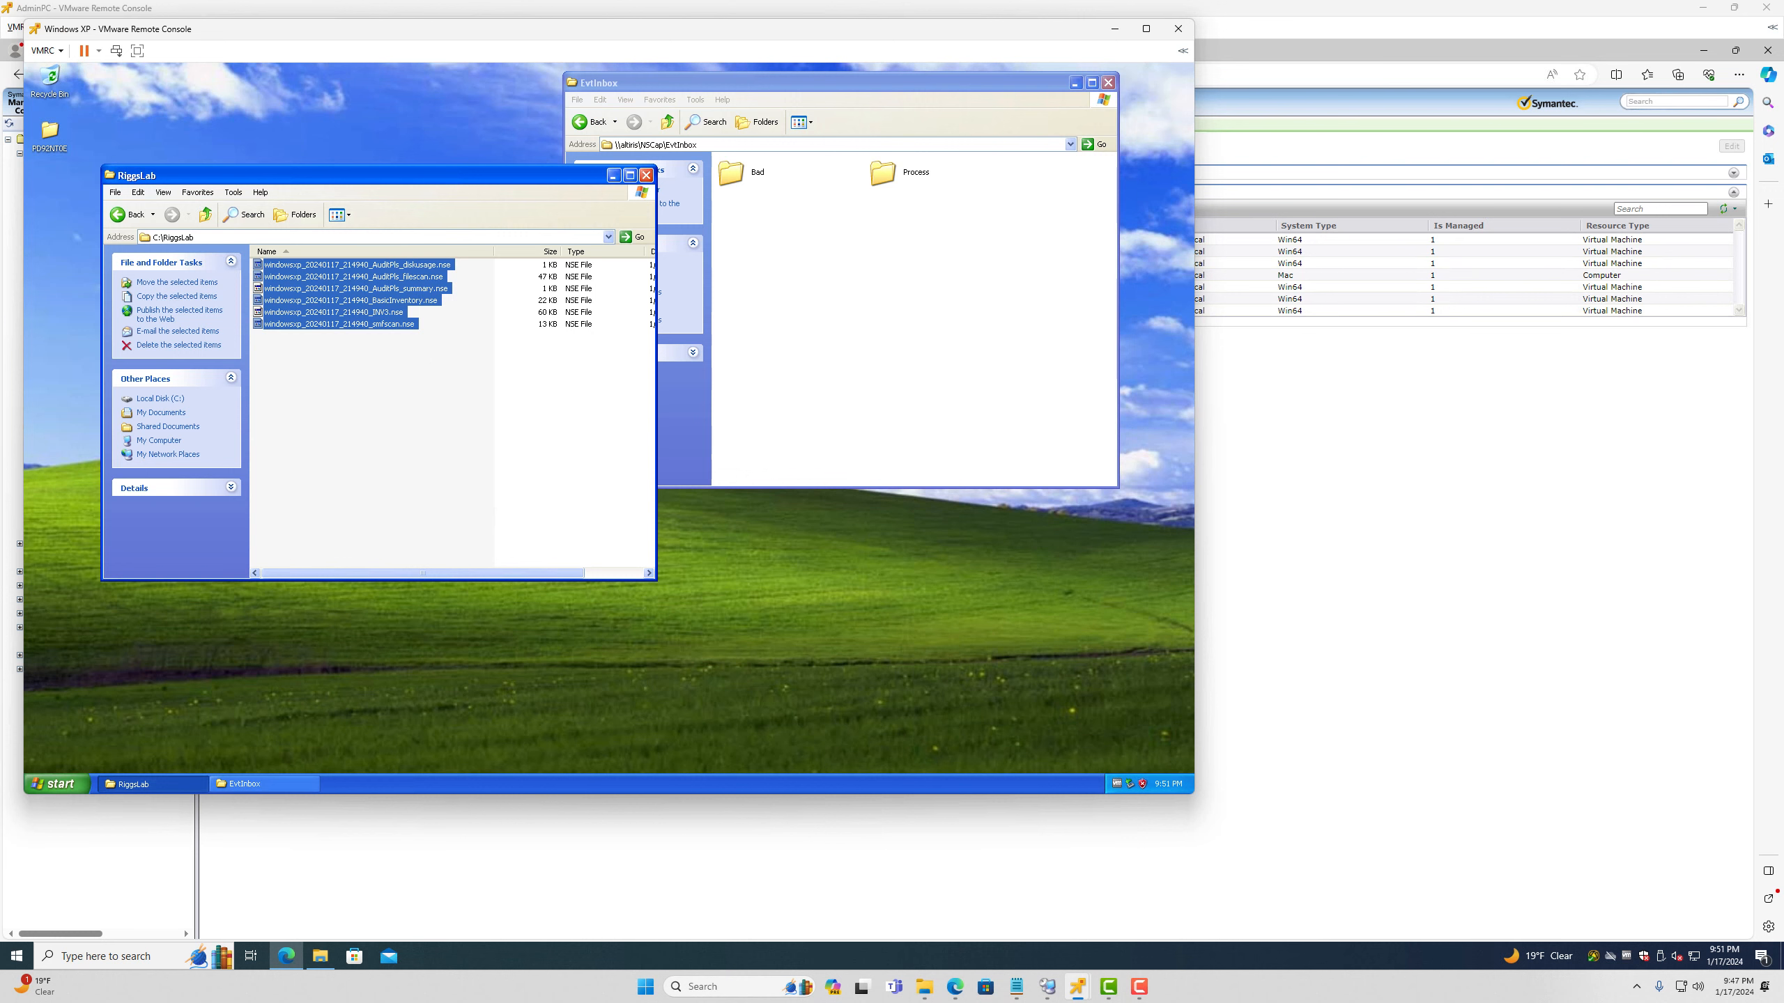
{"action": "left_click", "coordinate": [812, 272]}
{"action": "right_click", "coordinate": [812, 272]}
{"action": "left_click", "coordinate": [842, 344]}
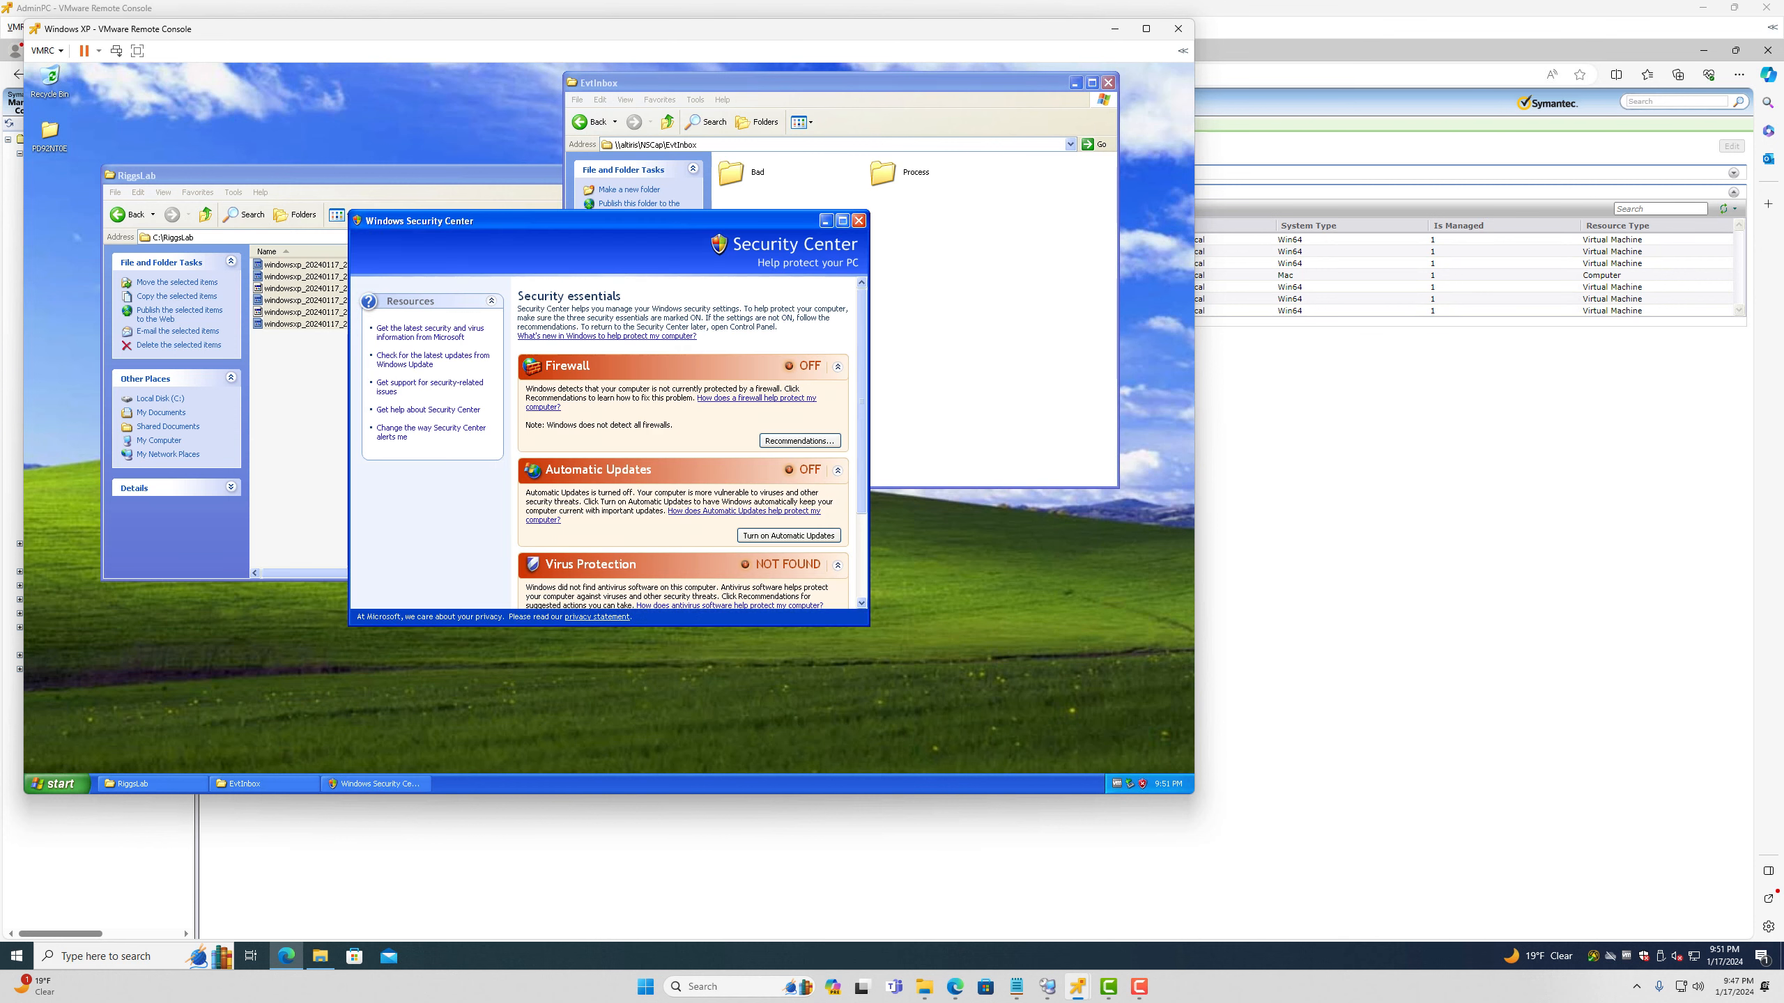
{"action": "left_click", "coordinate": [858, 221]}
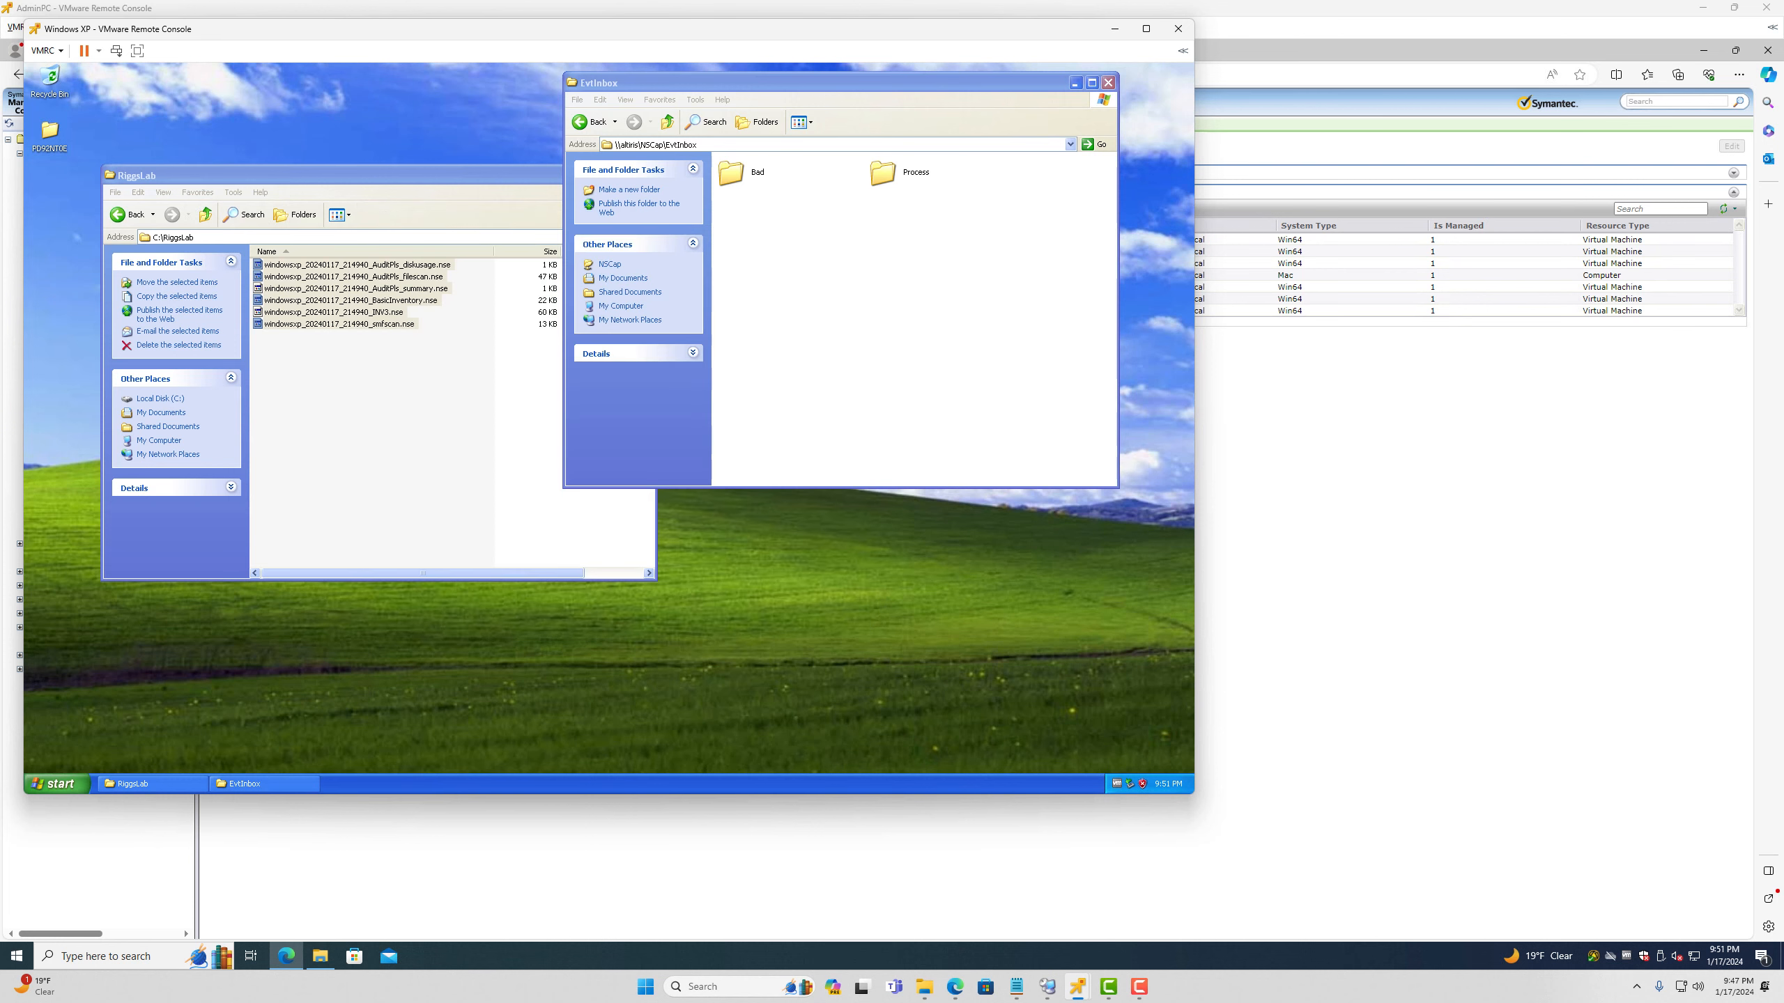
{"action": "left_click", "coordinate": [57, 784]}
{"action": "left_click", "coordinate": [85, 533]}
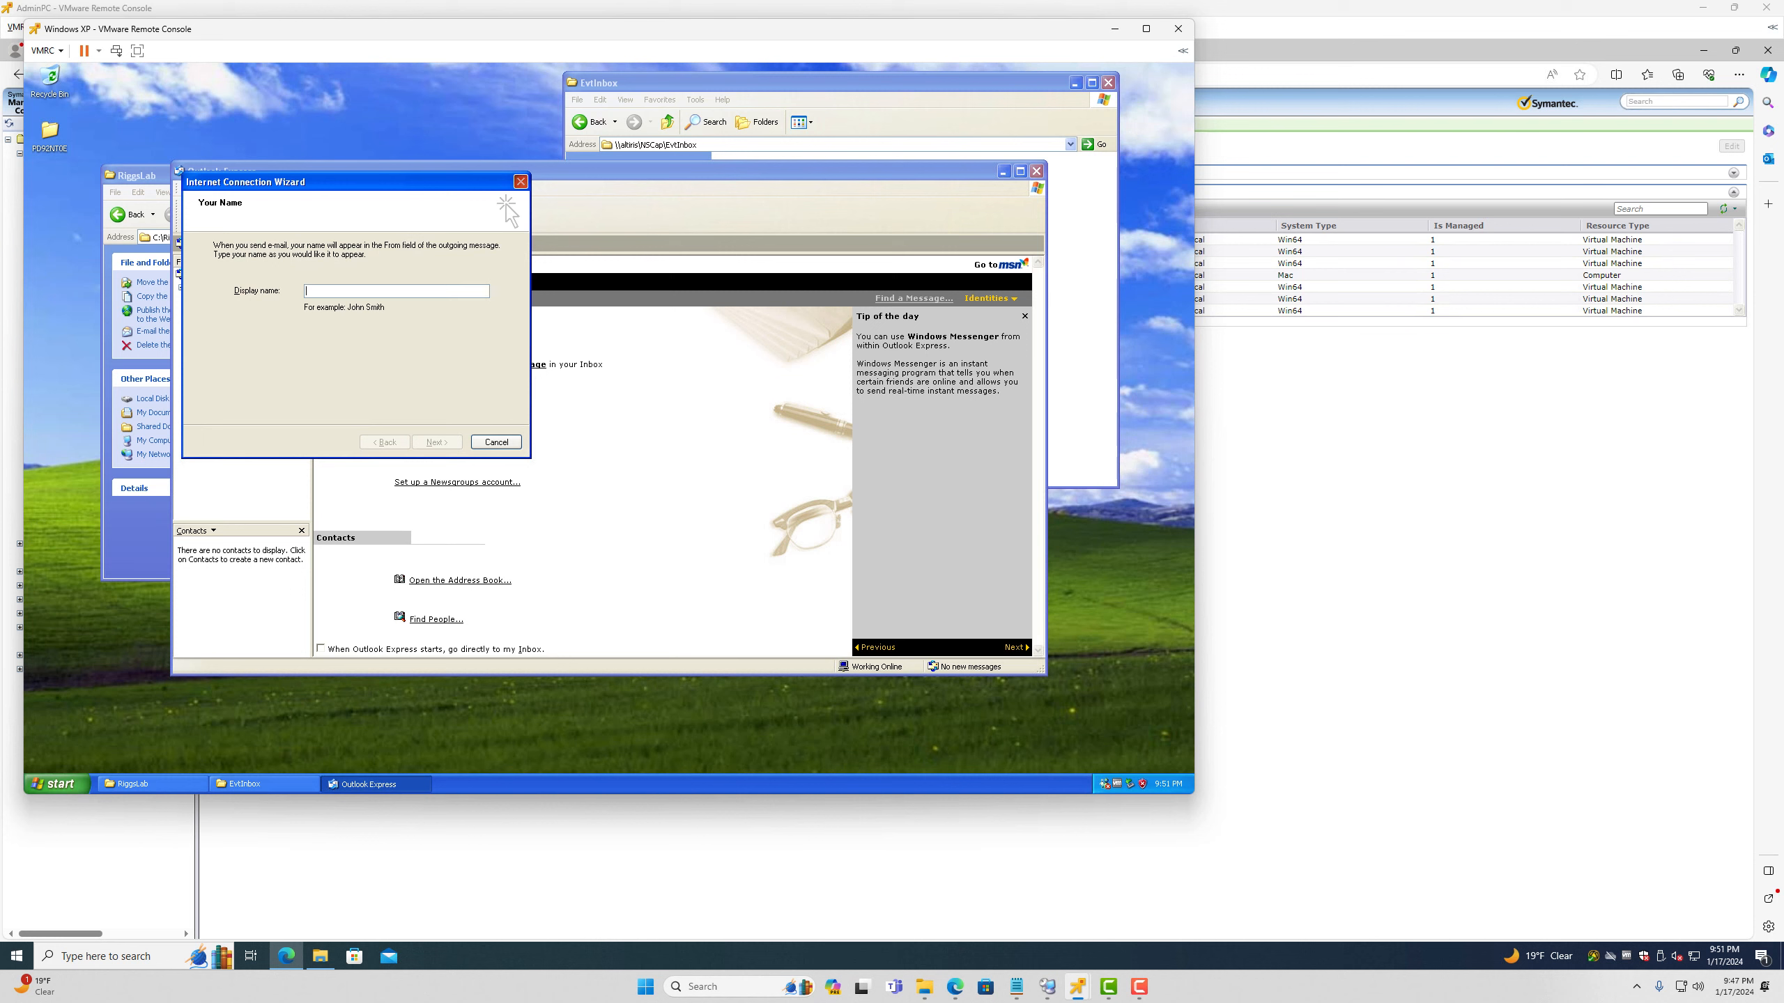
{"action": "left_click", "coordinate": [520, 181]}
{"action": "left_click", "coordinate": [582, 466]}
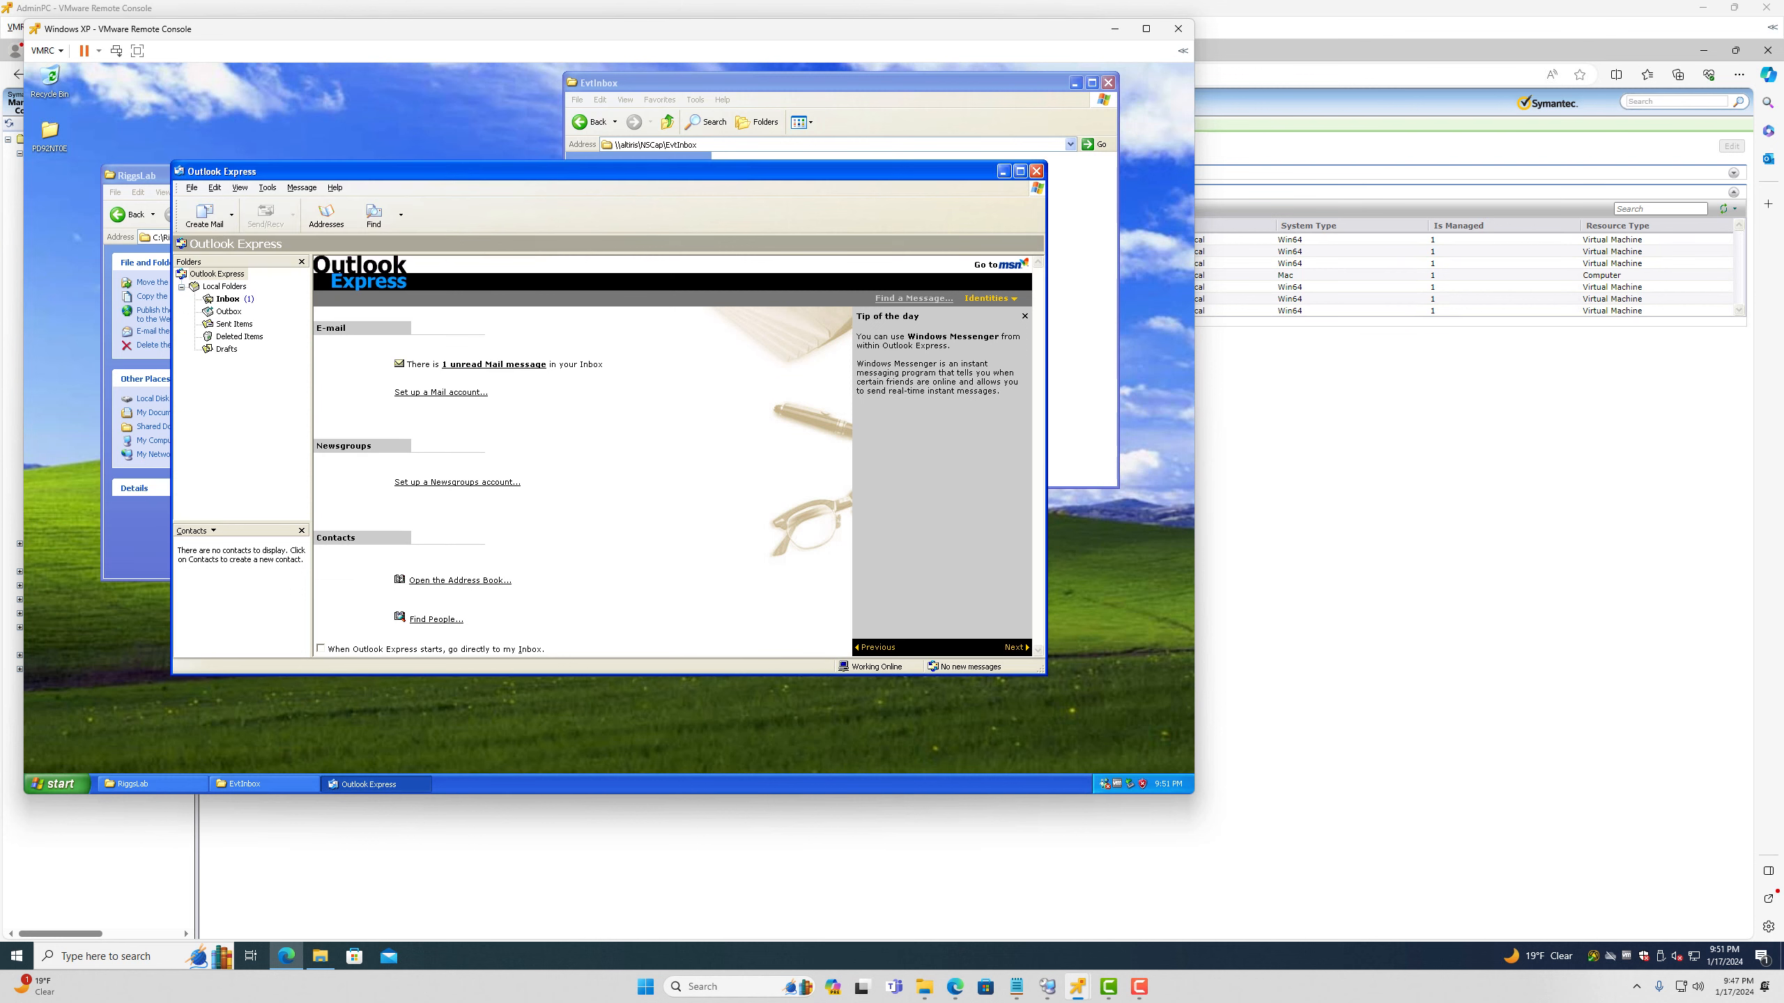
{"action": "left_click", "coordinate": [1036, 170]}
{"action": "left_click", "coordinate": [56, 783]}
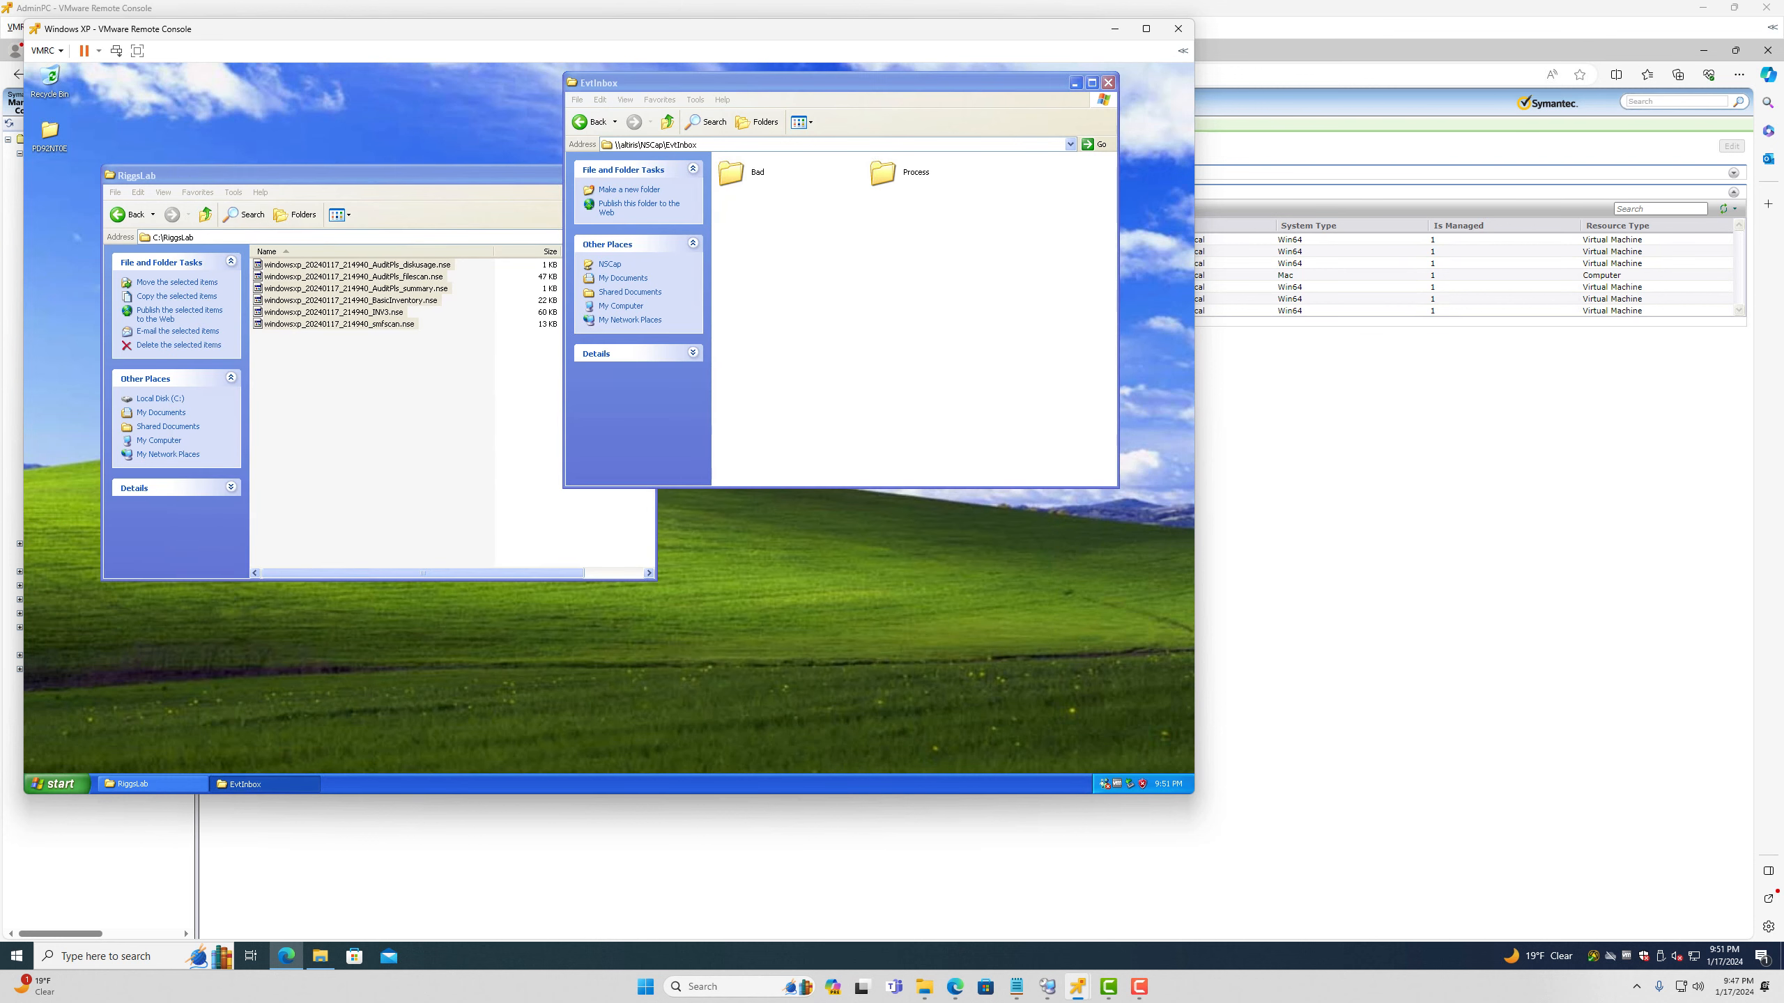
{"action": "left_click", "coordinate": [84, 533]}
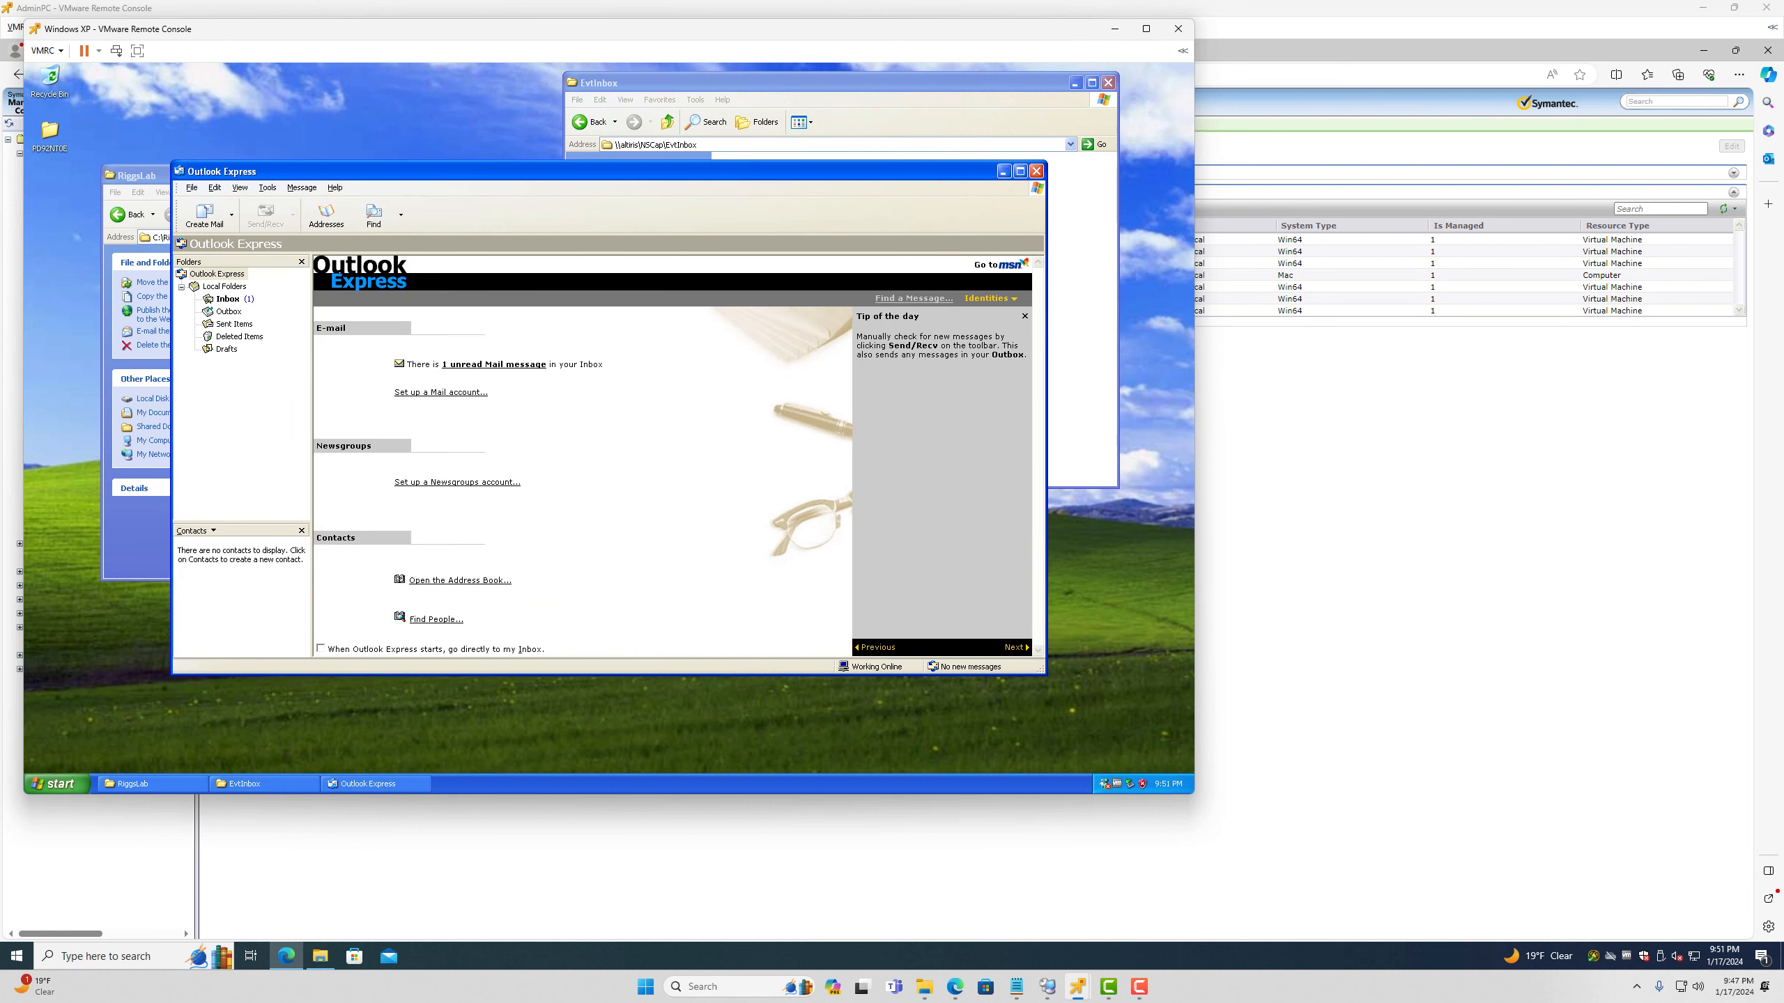
{"action": "left_click", "coordinate": [1036, 171]}
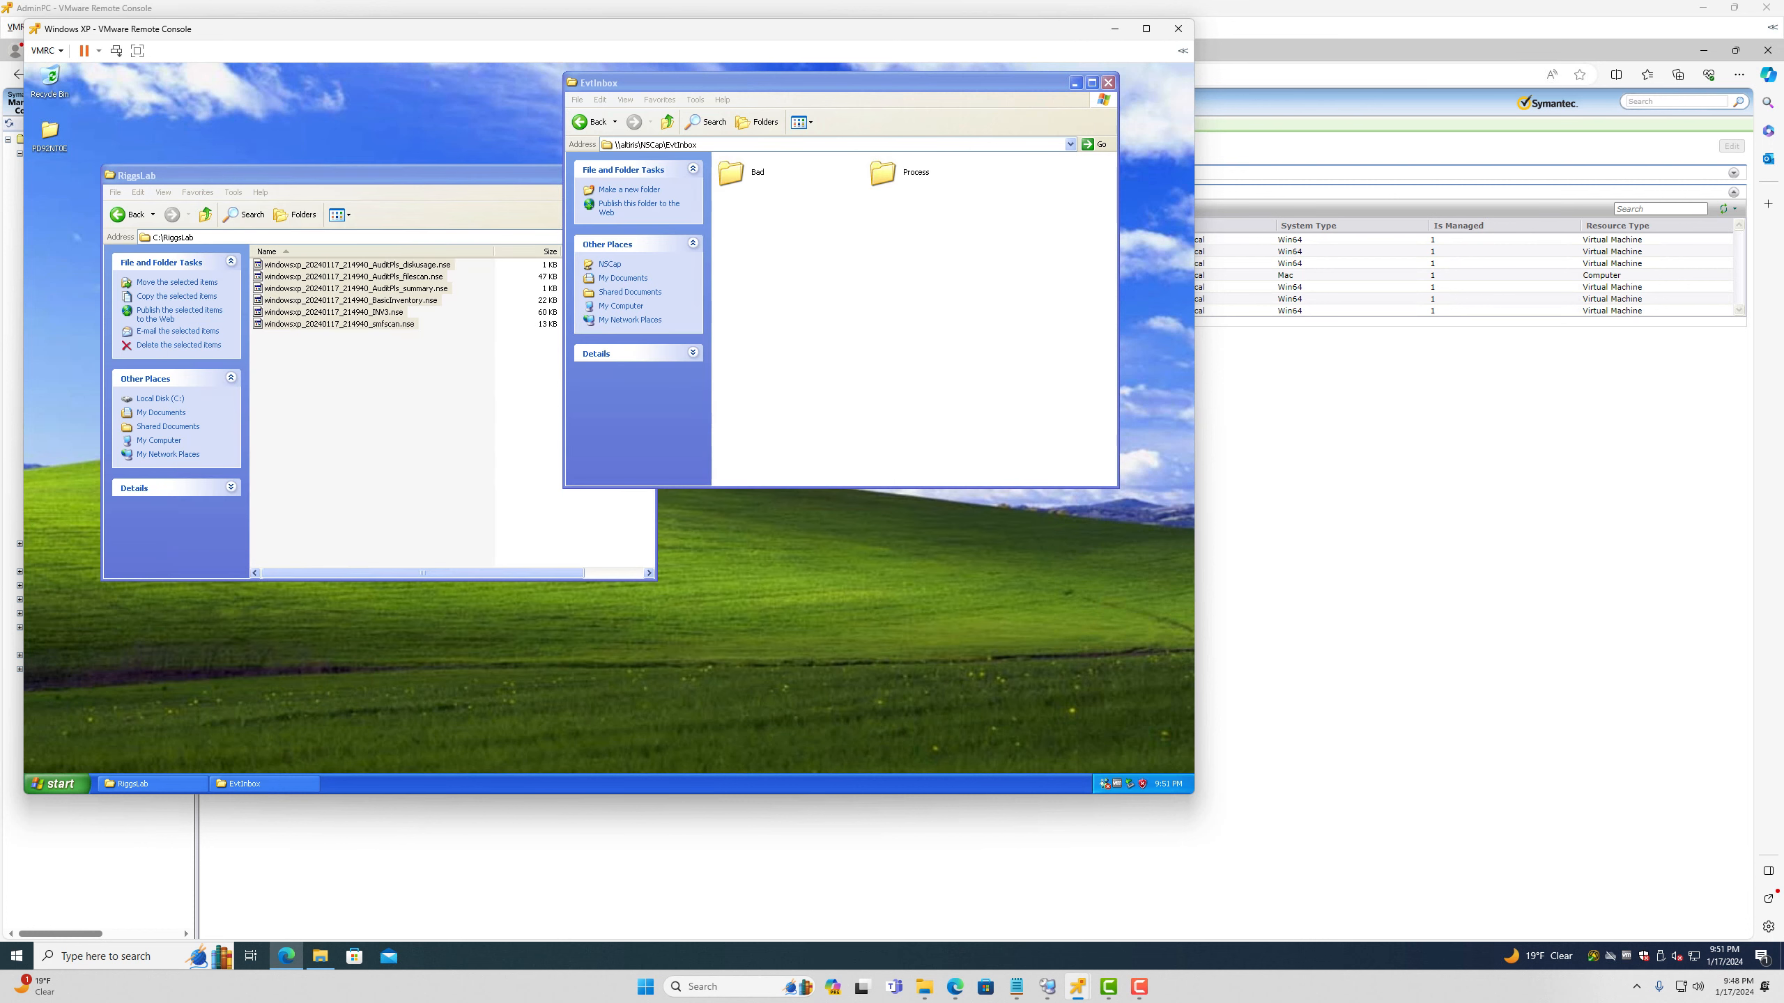
Step: Open the Control Panel's Administrative Tools and launch Services
{"action": "left_click", "coordinate": [56, 783]}
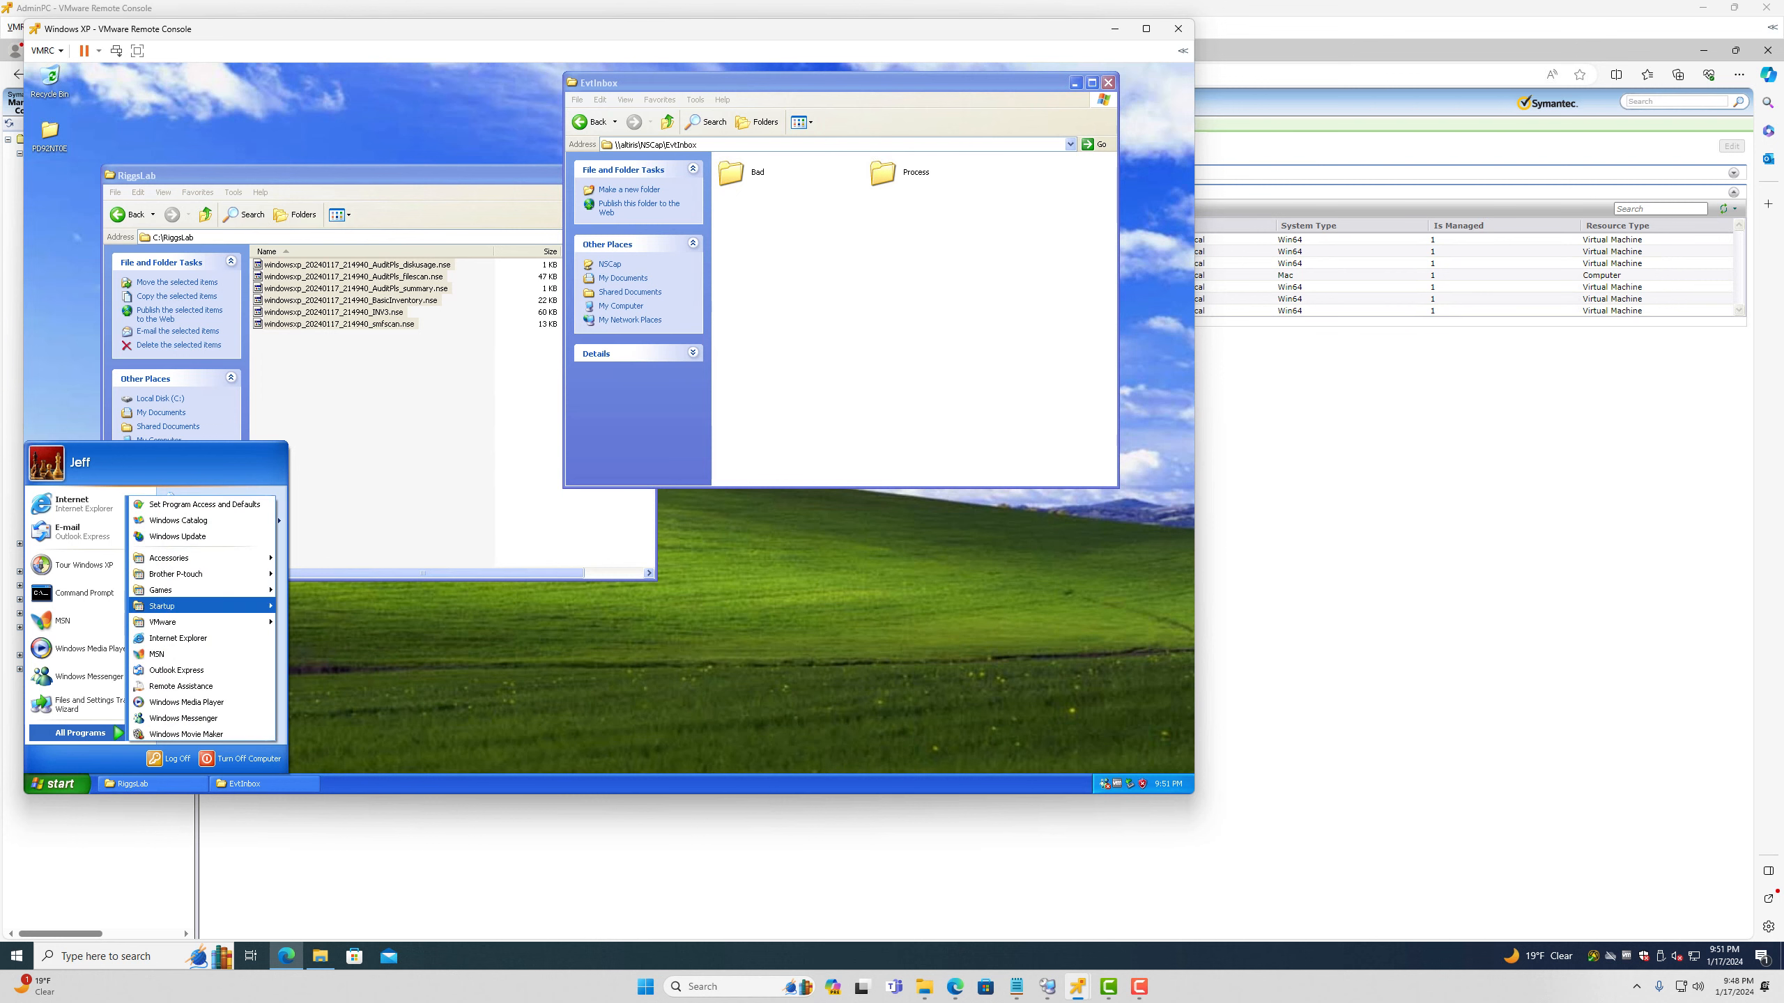
{"action": "left_click", "coordinate": [202, 610]}
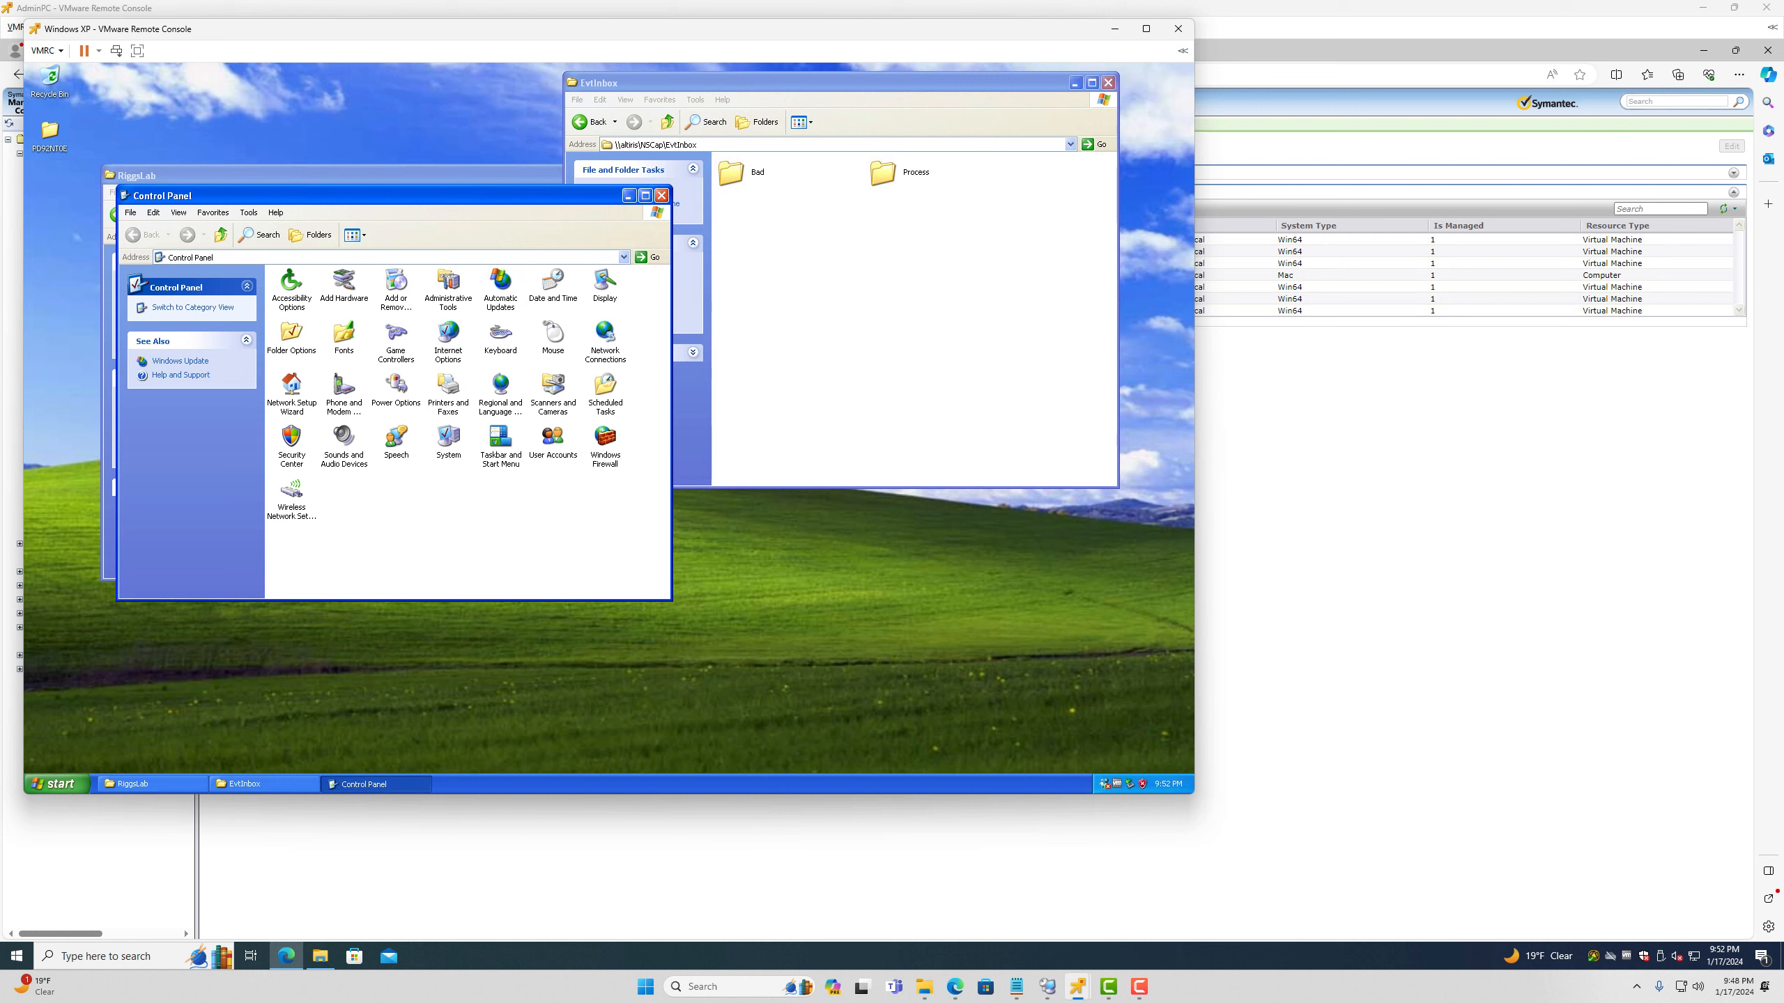
{"action": "double_click", "coordinate": [447, 284]}
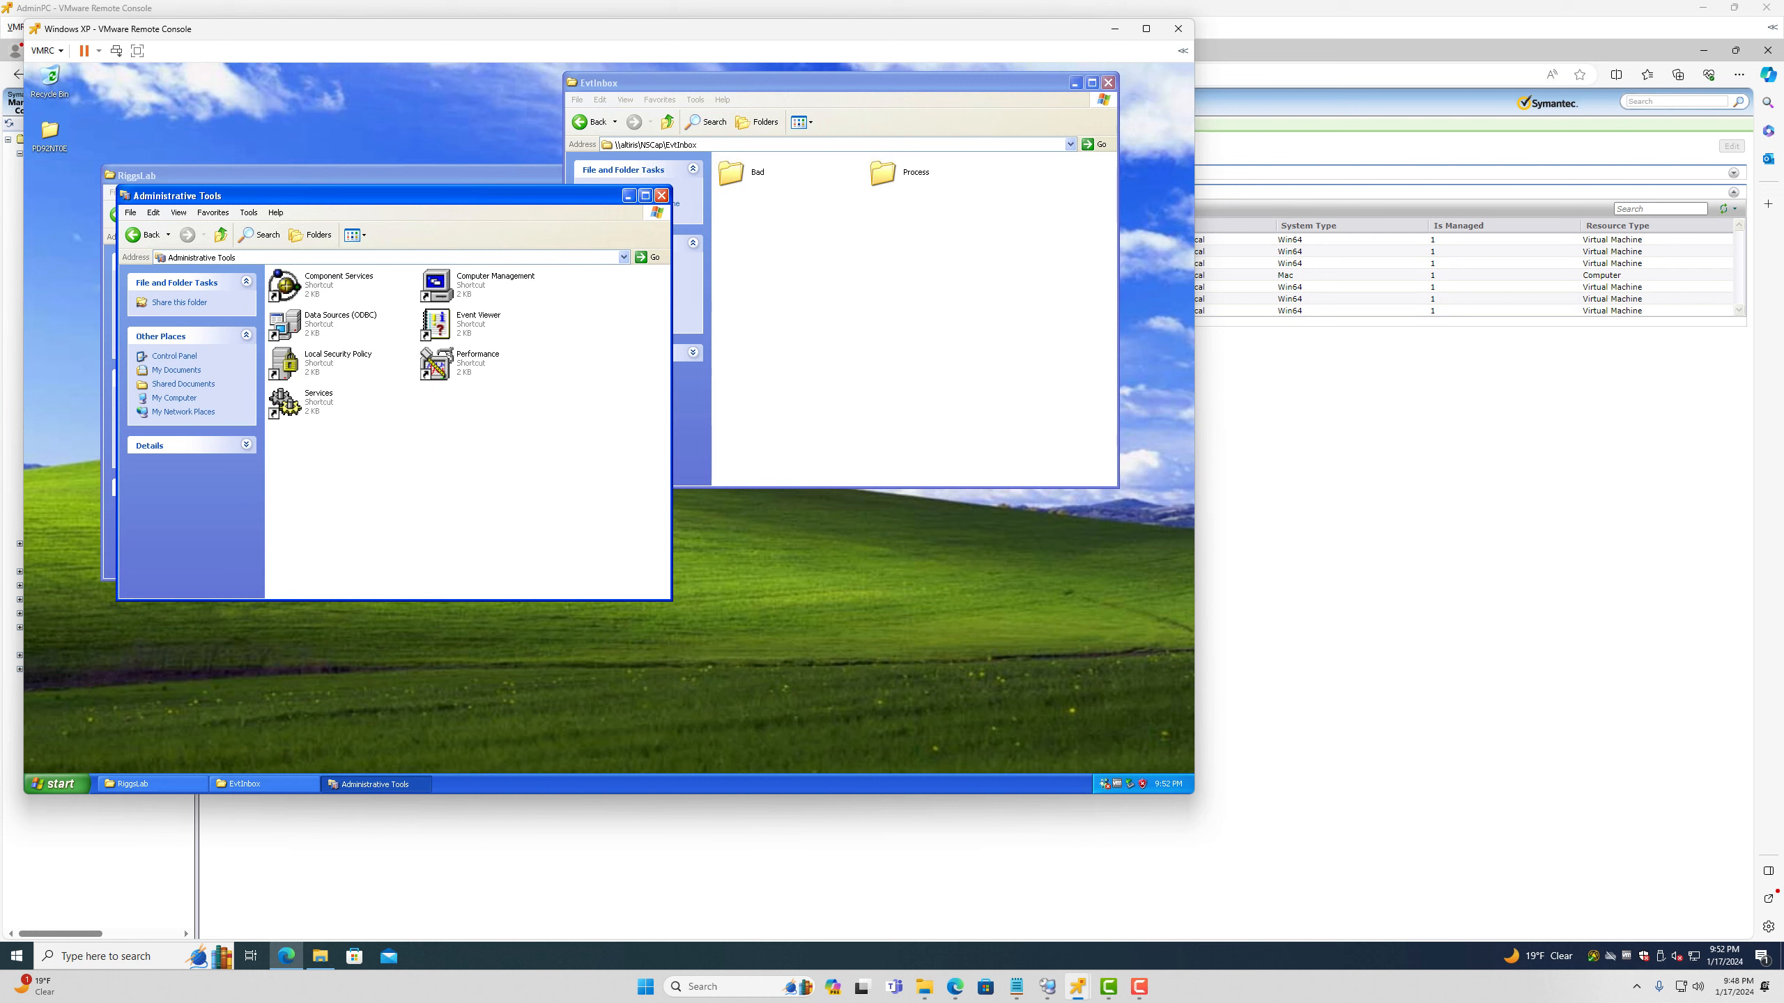
{"action": "double_click", "coordinate": [285, 404]}
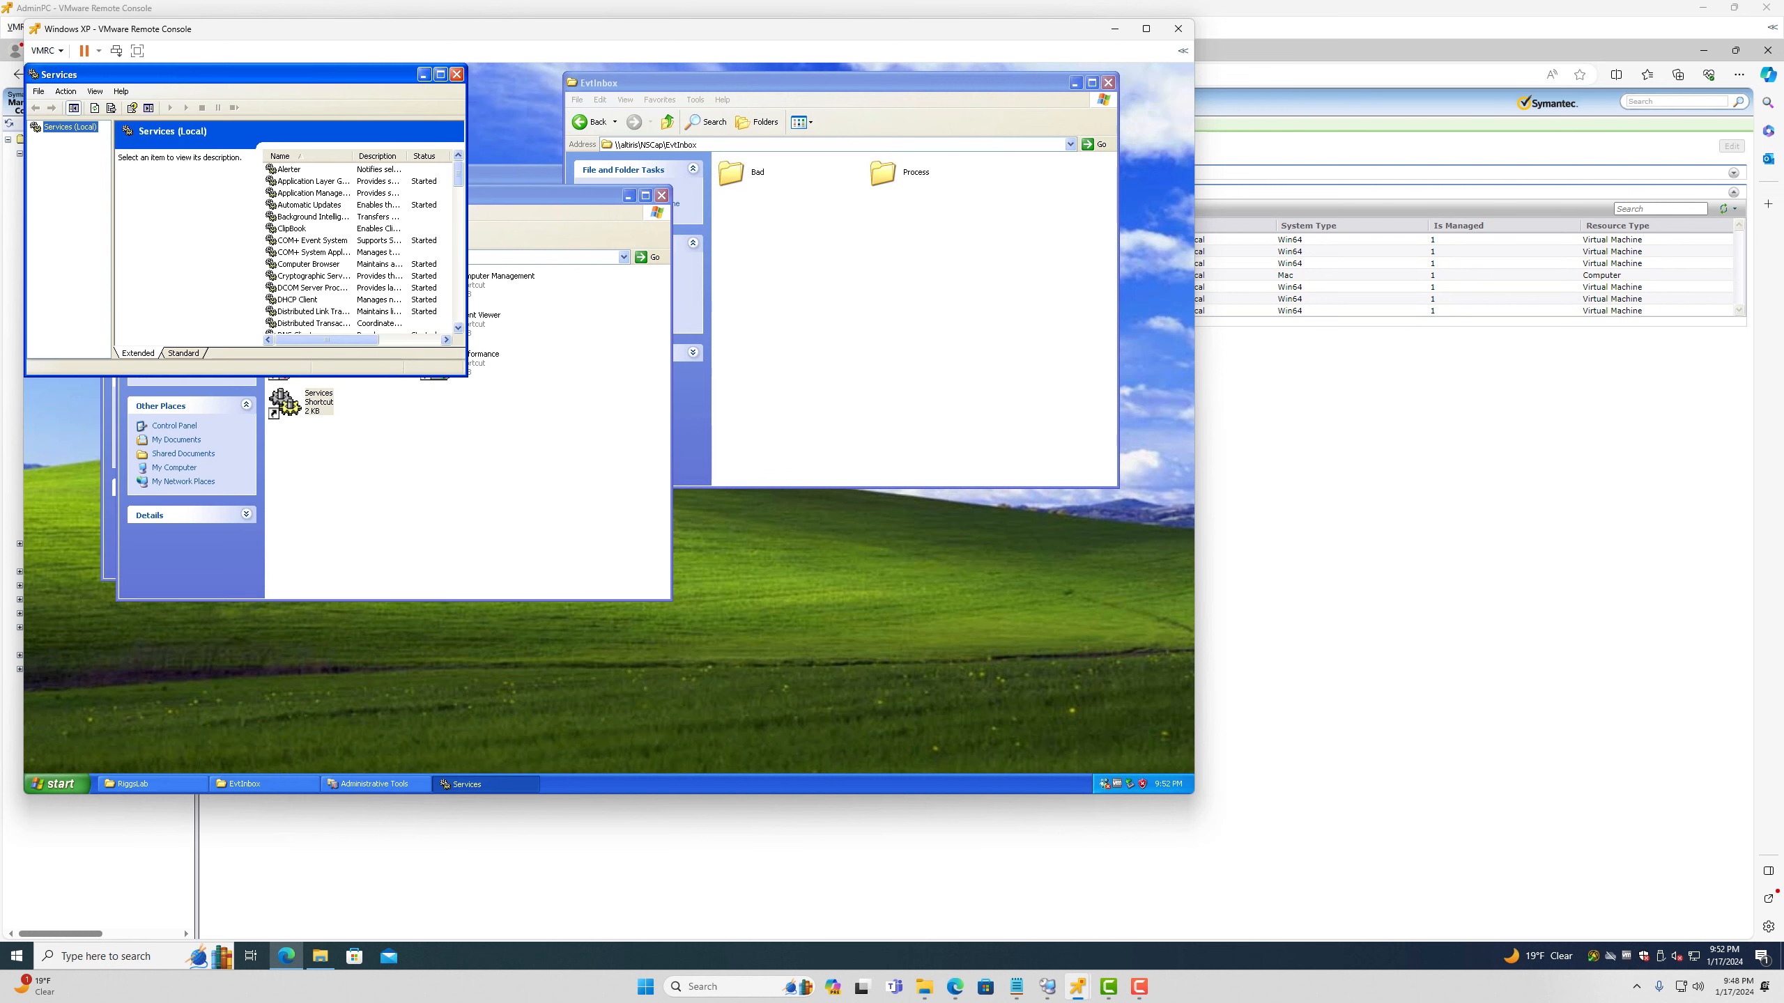
Step: Find the Security Center service in the services list and stop it
{"action": "left_click", "coordinate": [312, 288]}
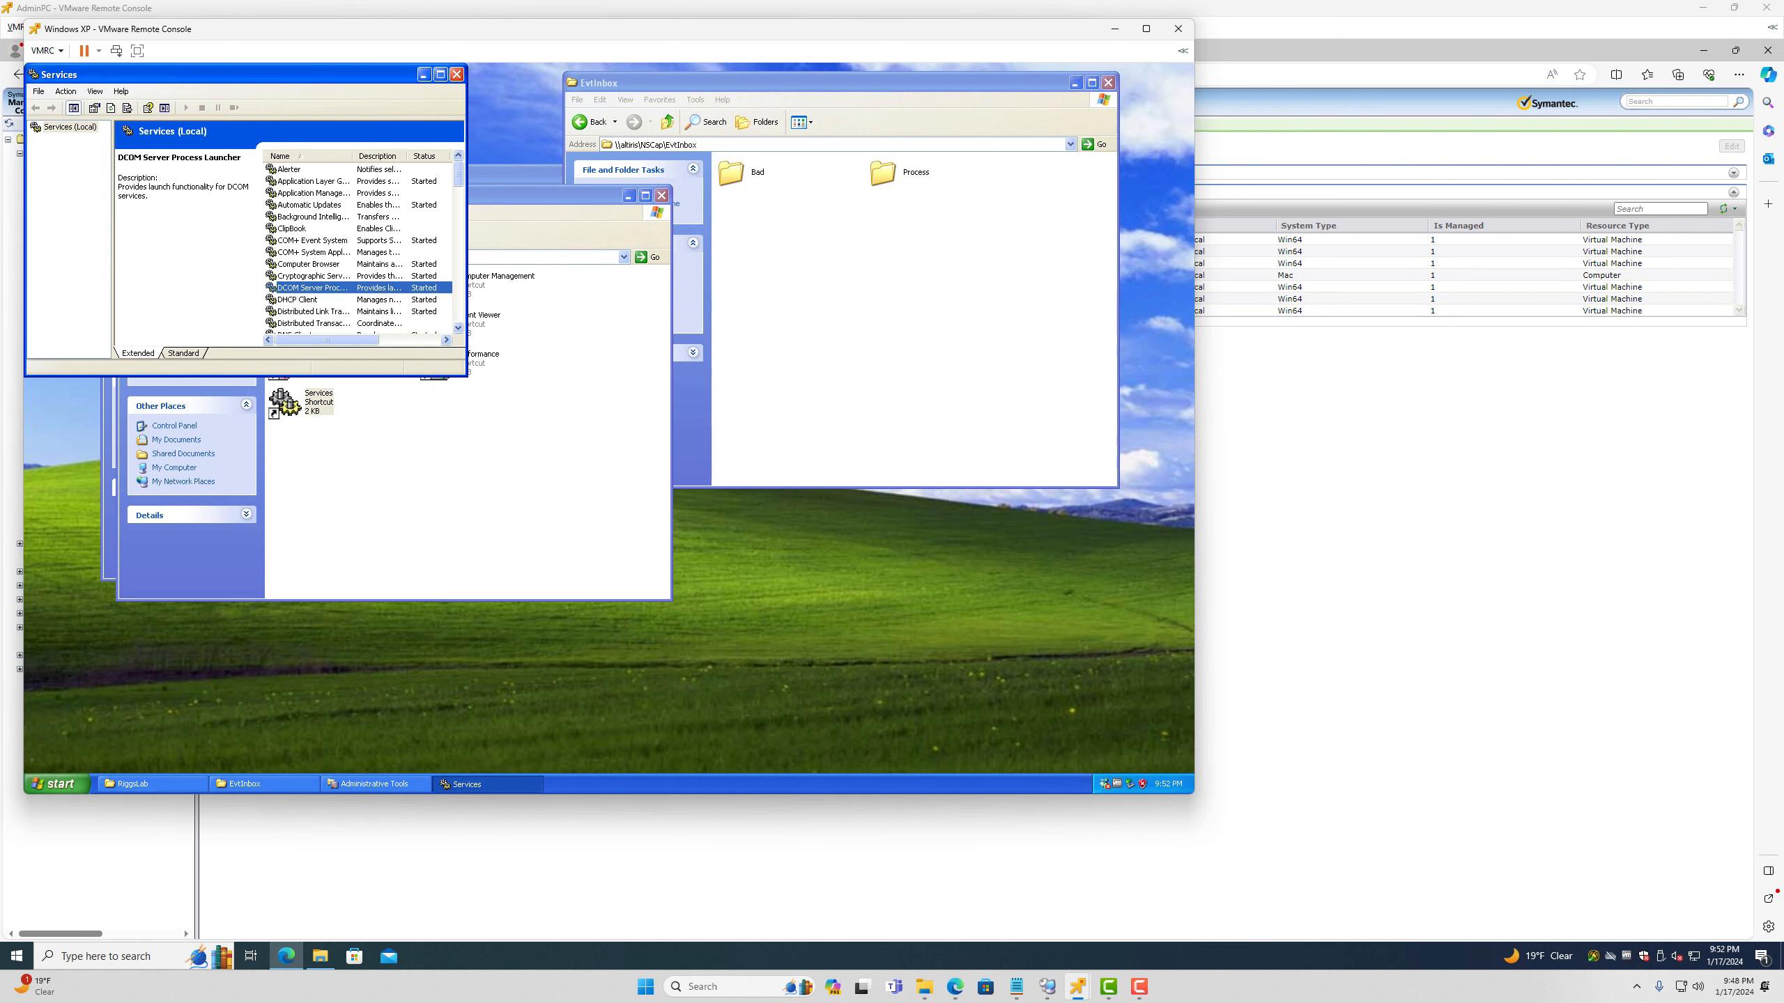
{"action": "key", "text": "s"}
{"action": "scroll", "coordinate": [358, 246], "scroll_direction": "down", "scroll_amount": 3}
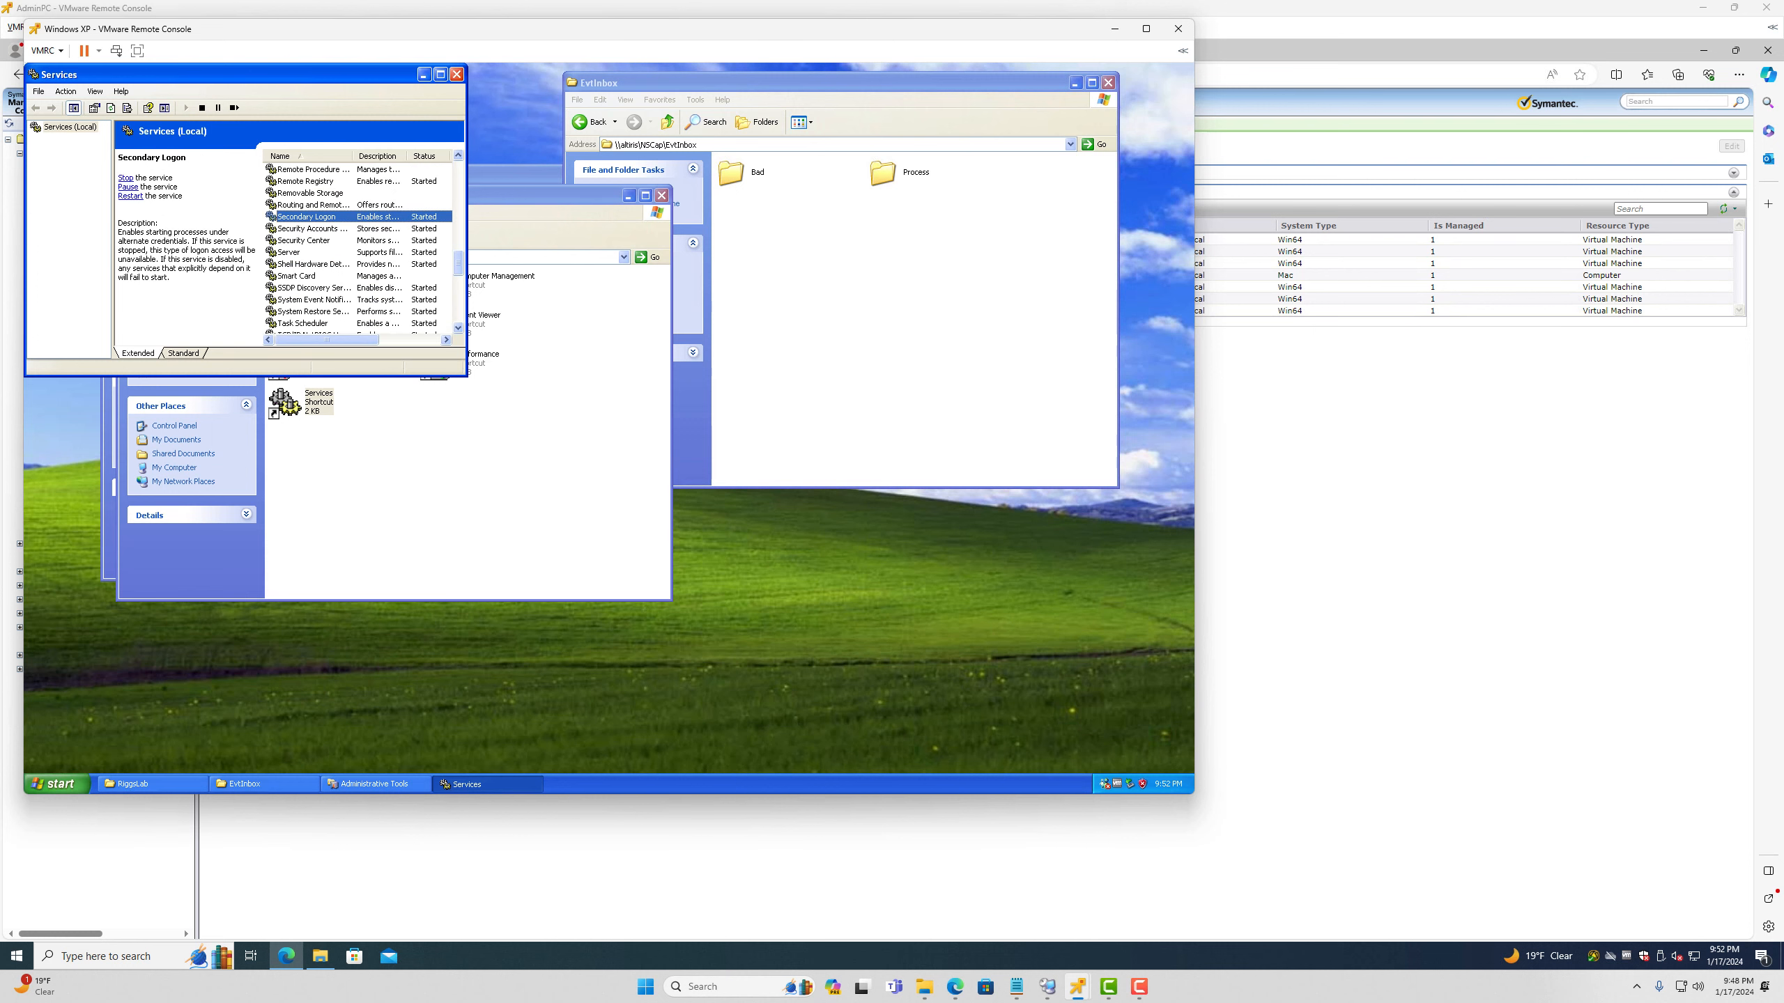
{"action": "right_click", "coordinate": [292, 241]}
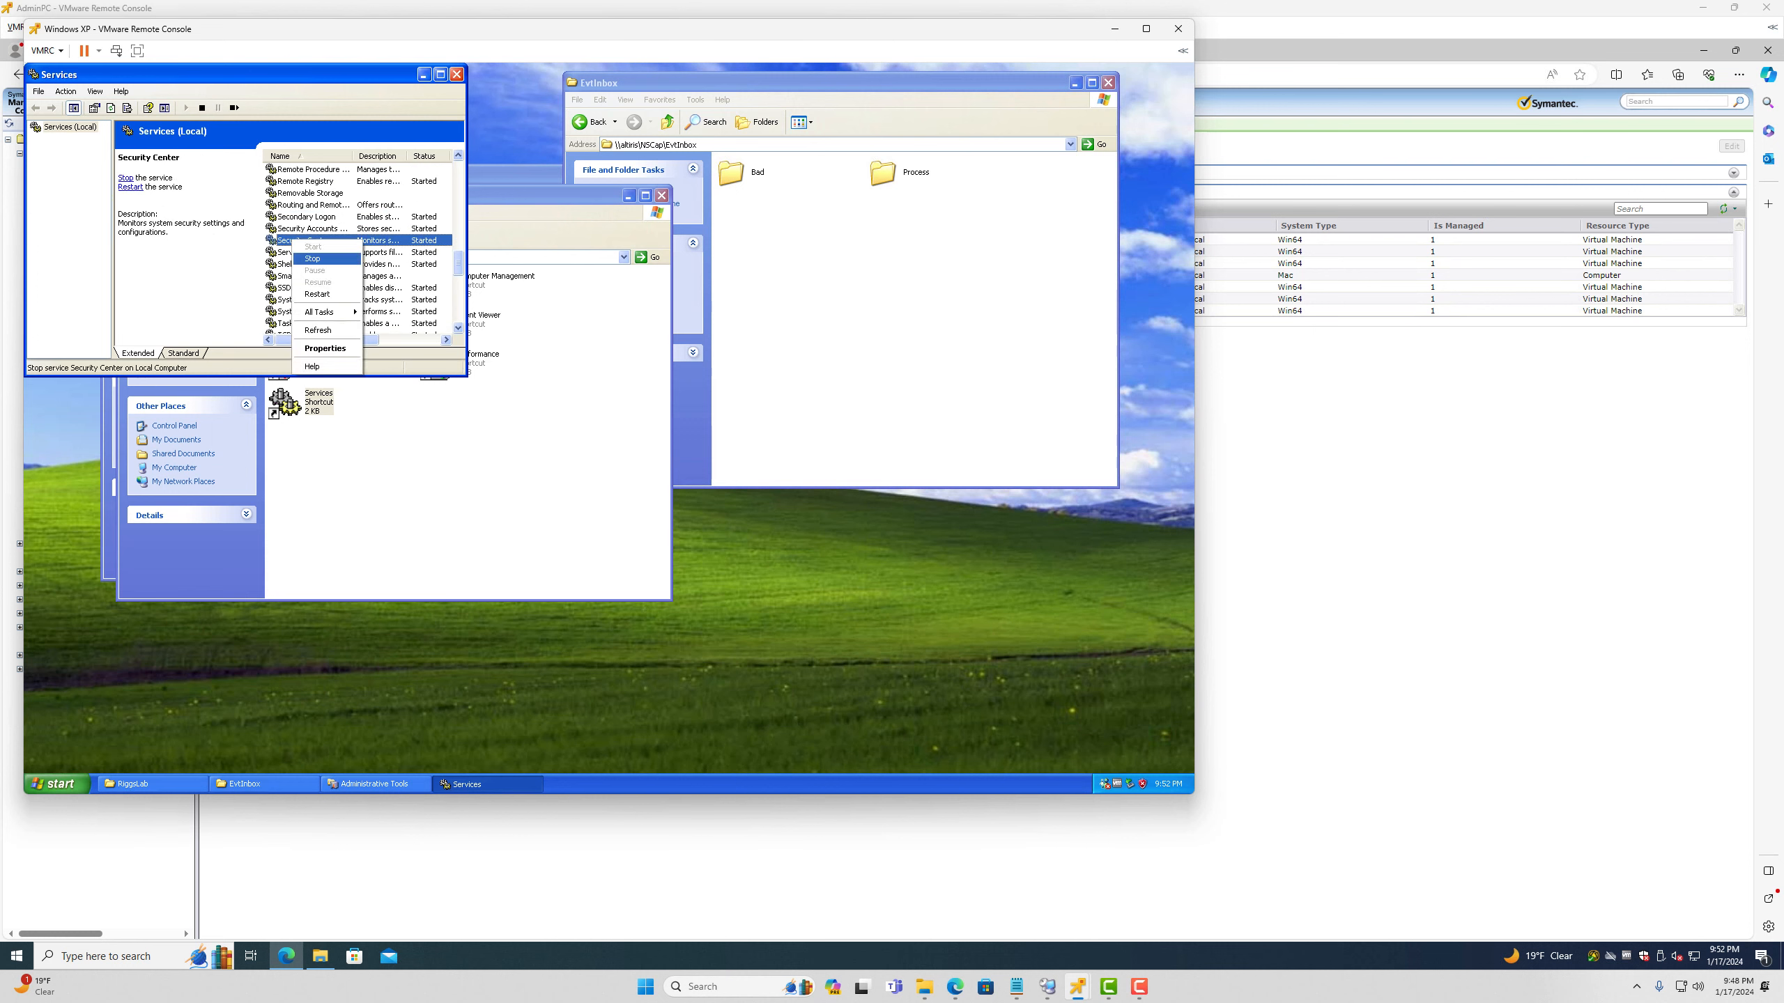
{"action": "left_click", "coordinate": [313, 258]}
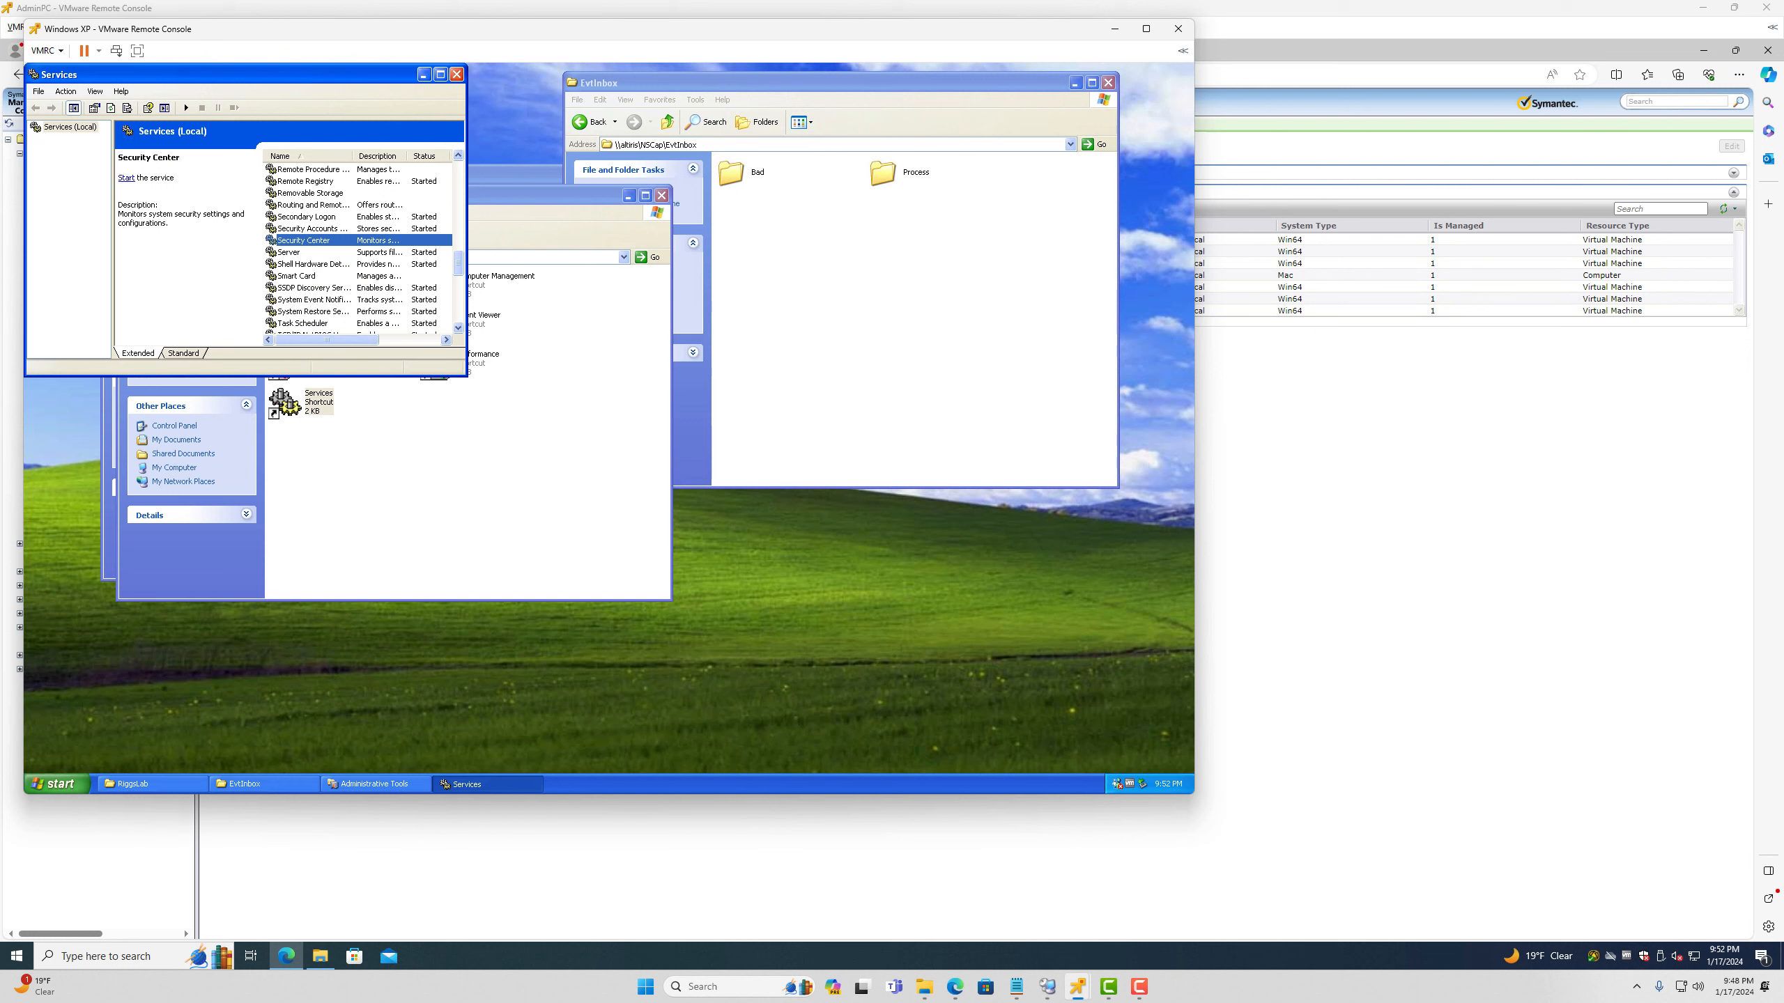
Step: Set the Security Center service's startup type to Disabled, and close Services and Administrative Tools
{"action": "key", "text": "Return"}
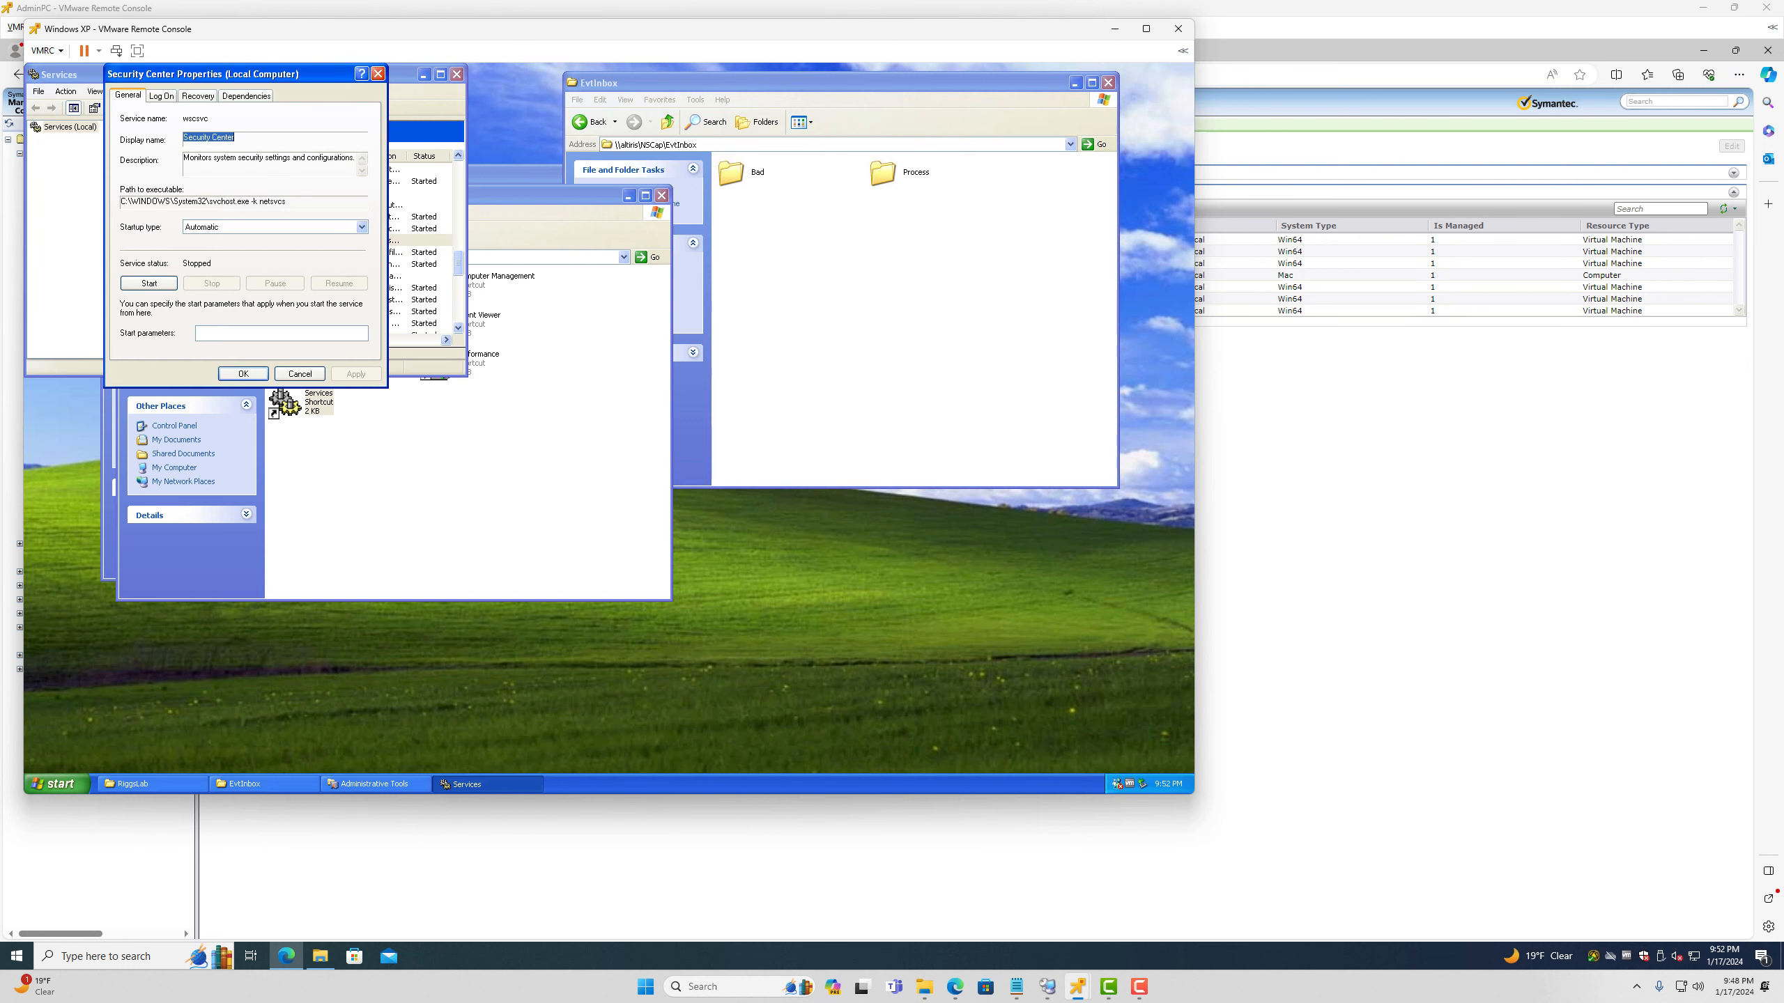
{"action": "left_click", "coordinate": [361, 227]}
{"action": "left_click", "coordinate": [281, 257]}
{"action": "left_click", "coordinate": [243, 372]}
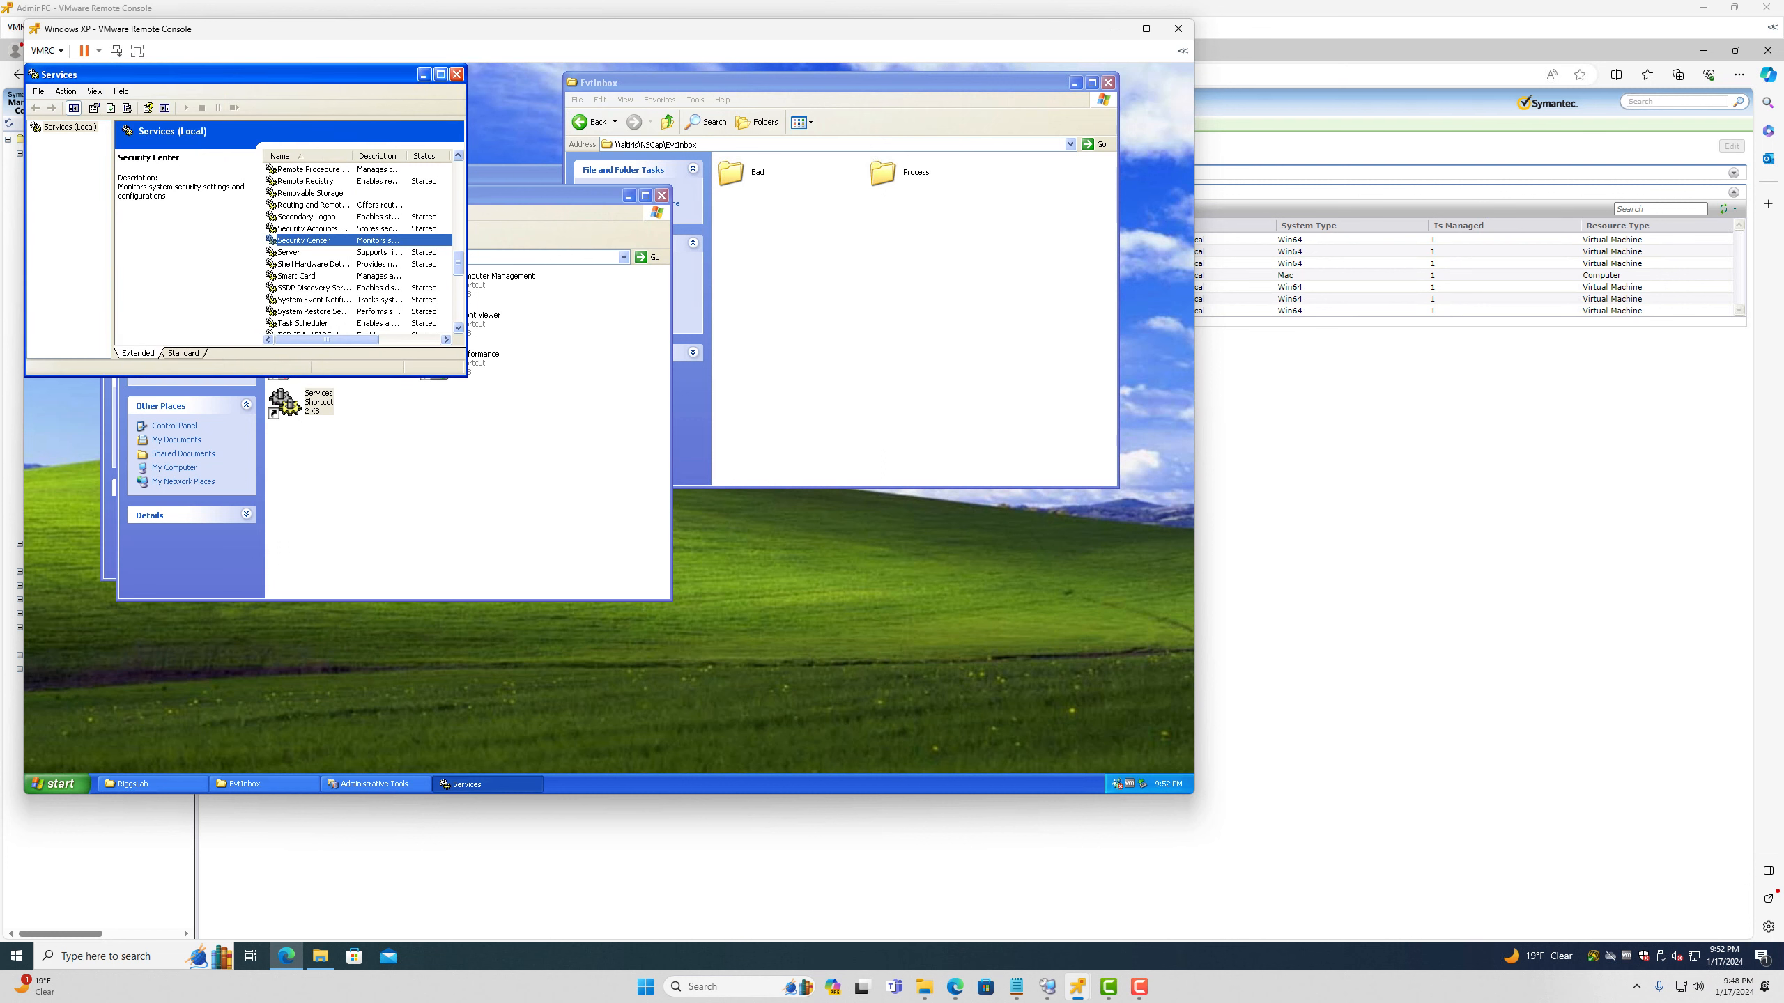
{"action": "left_click", "coordinate": [456, 74]}
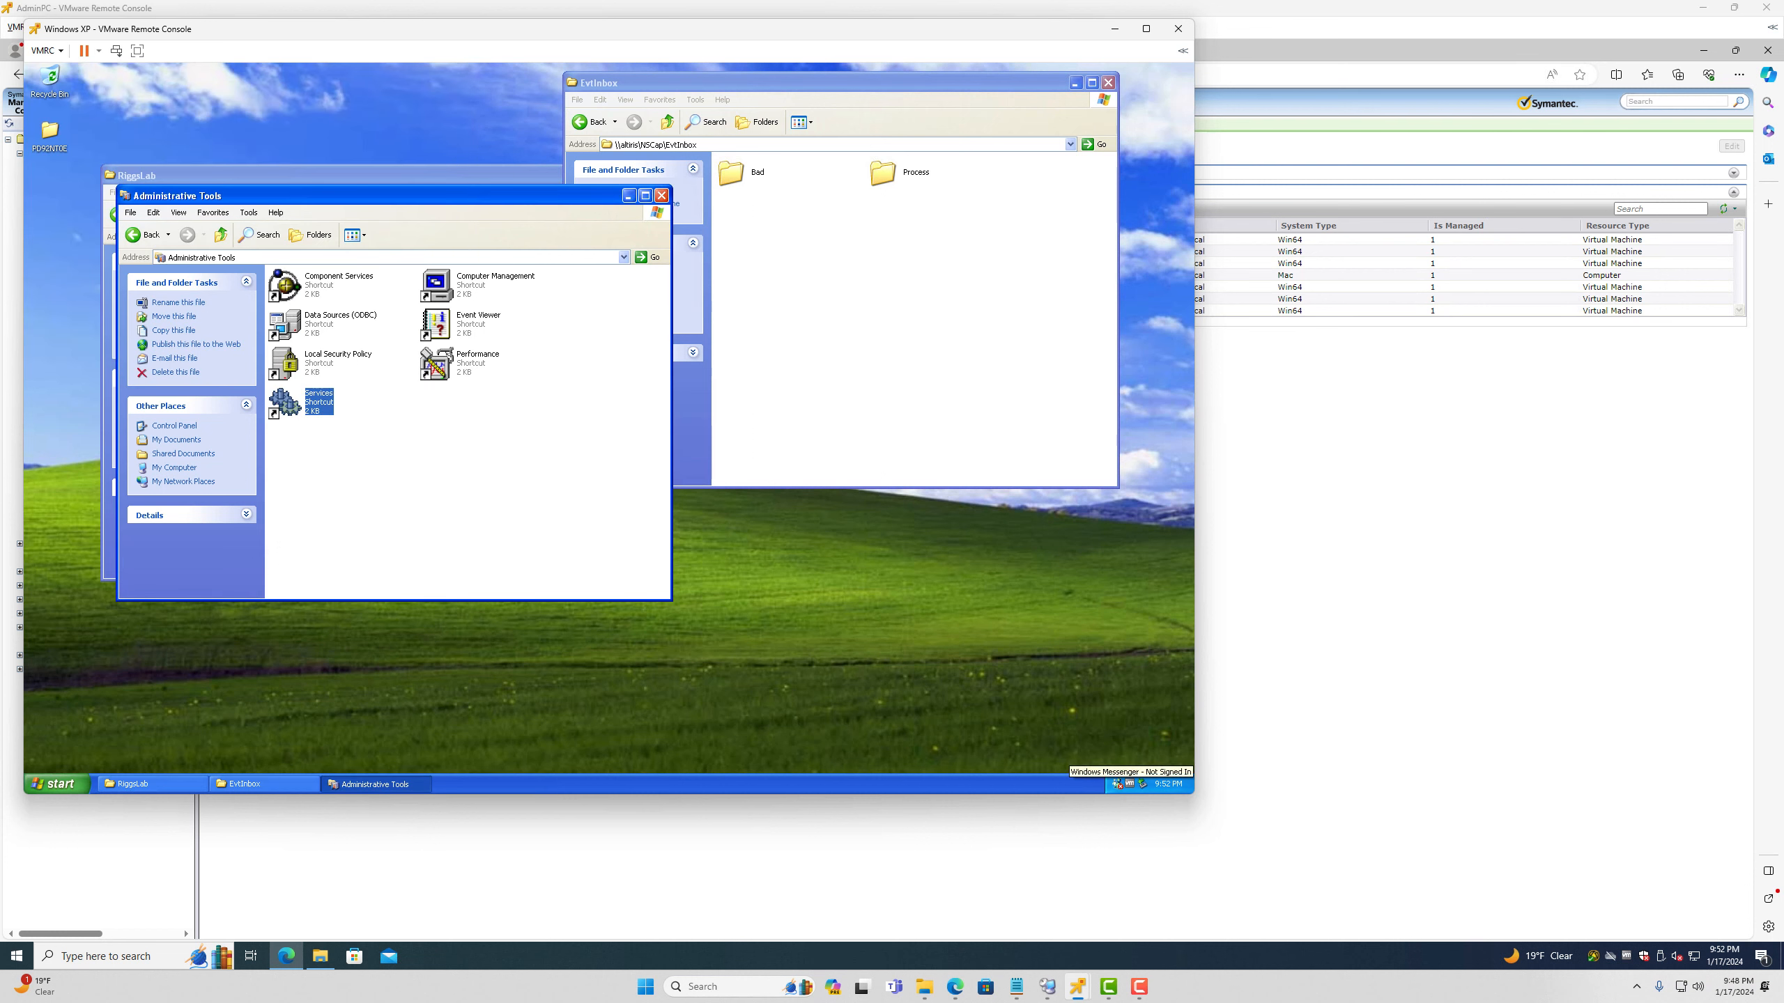
{"action": "left_click", "coordinate": [660, 195]}
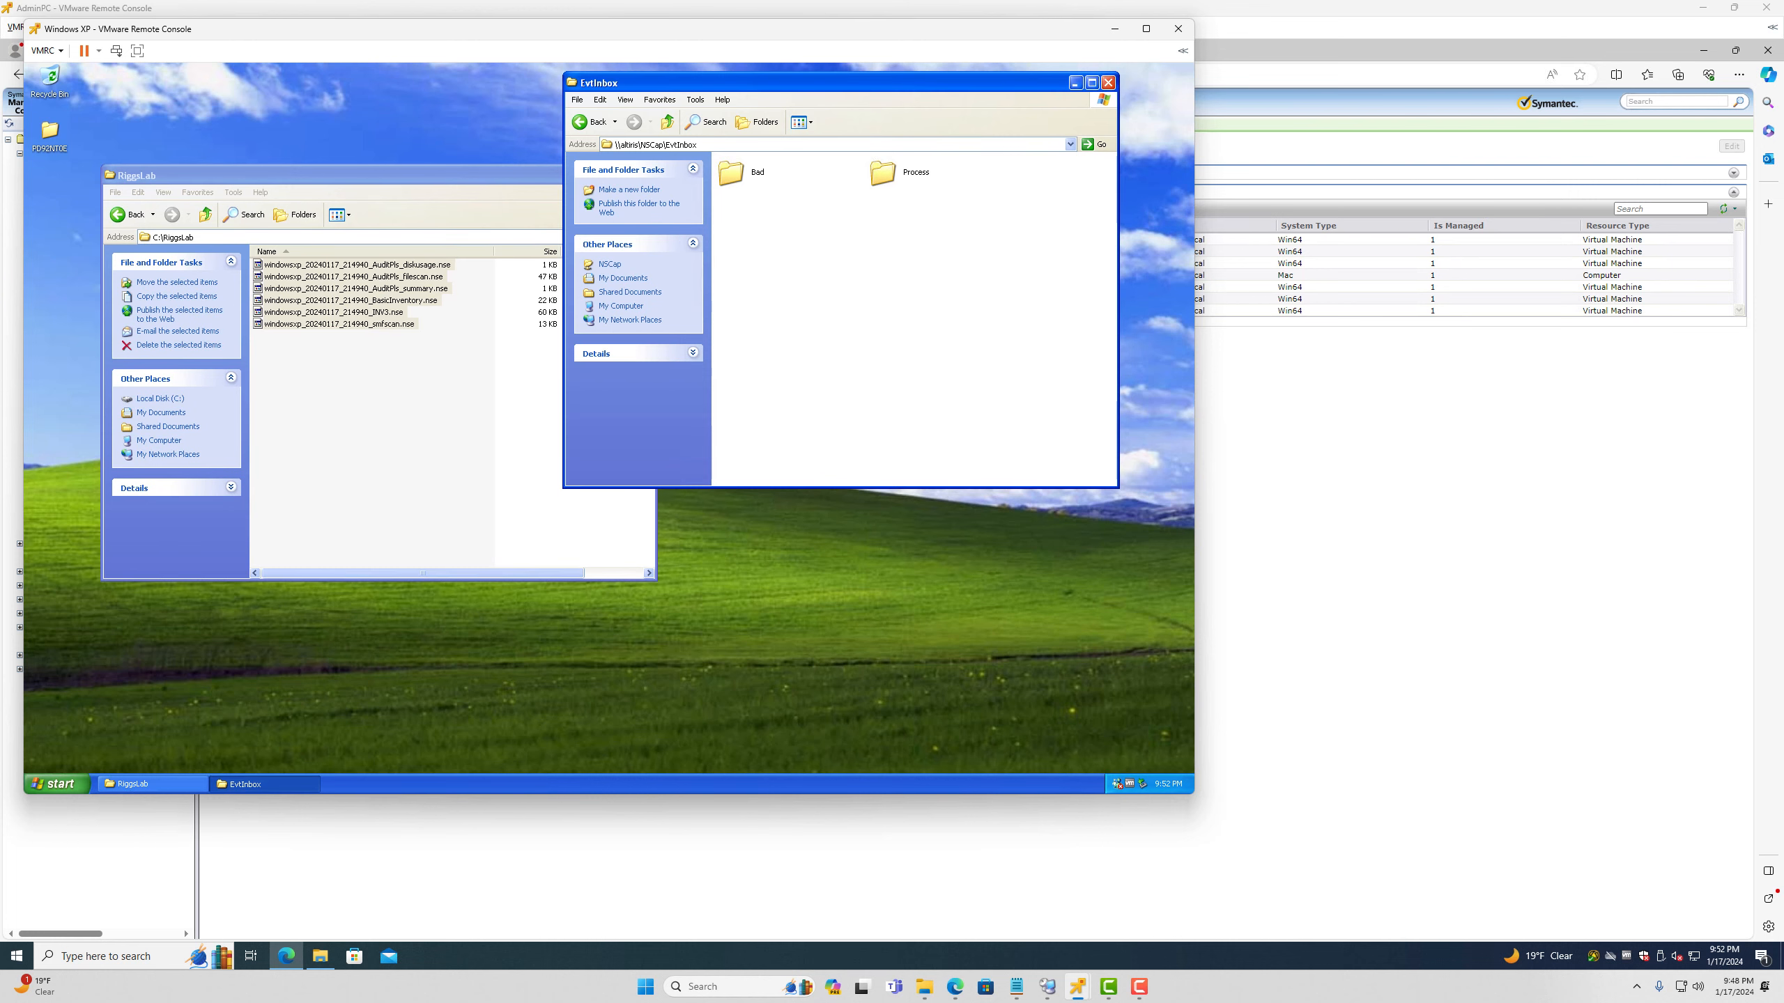
Step: Return to the management console on AdminPC, open All Reports and look through the RiggsLab of Agent Version By Machine report
{"action": "left_click", "coordinate": [1114, 29]}
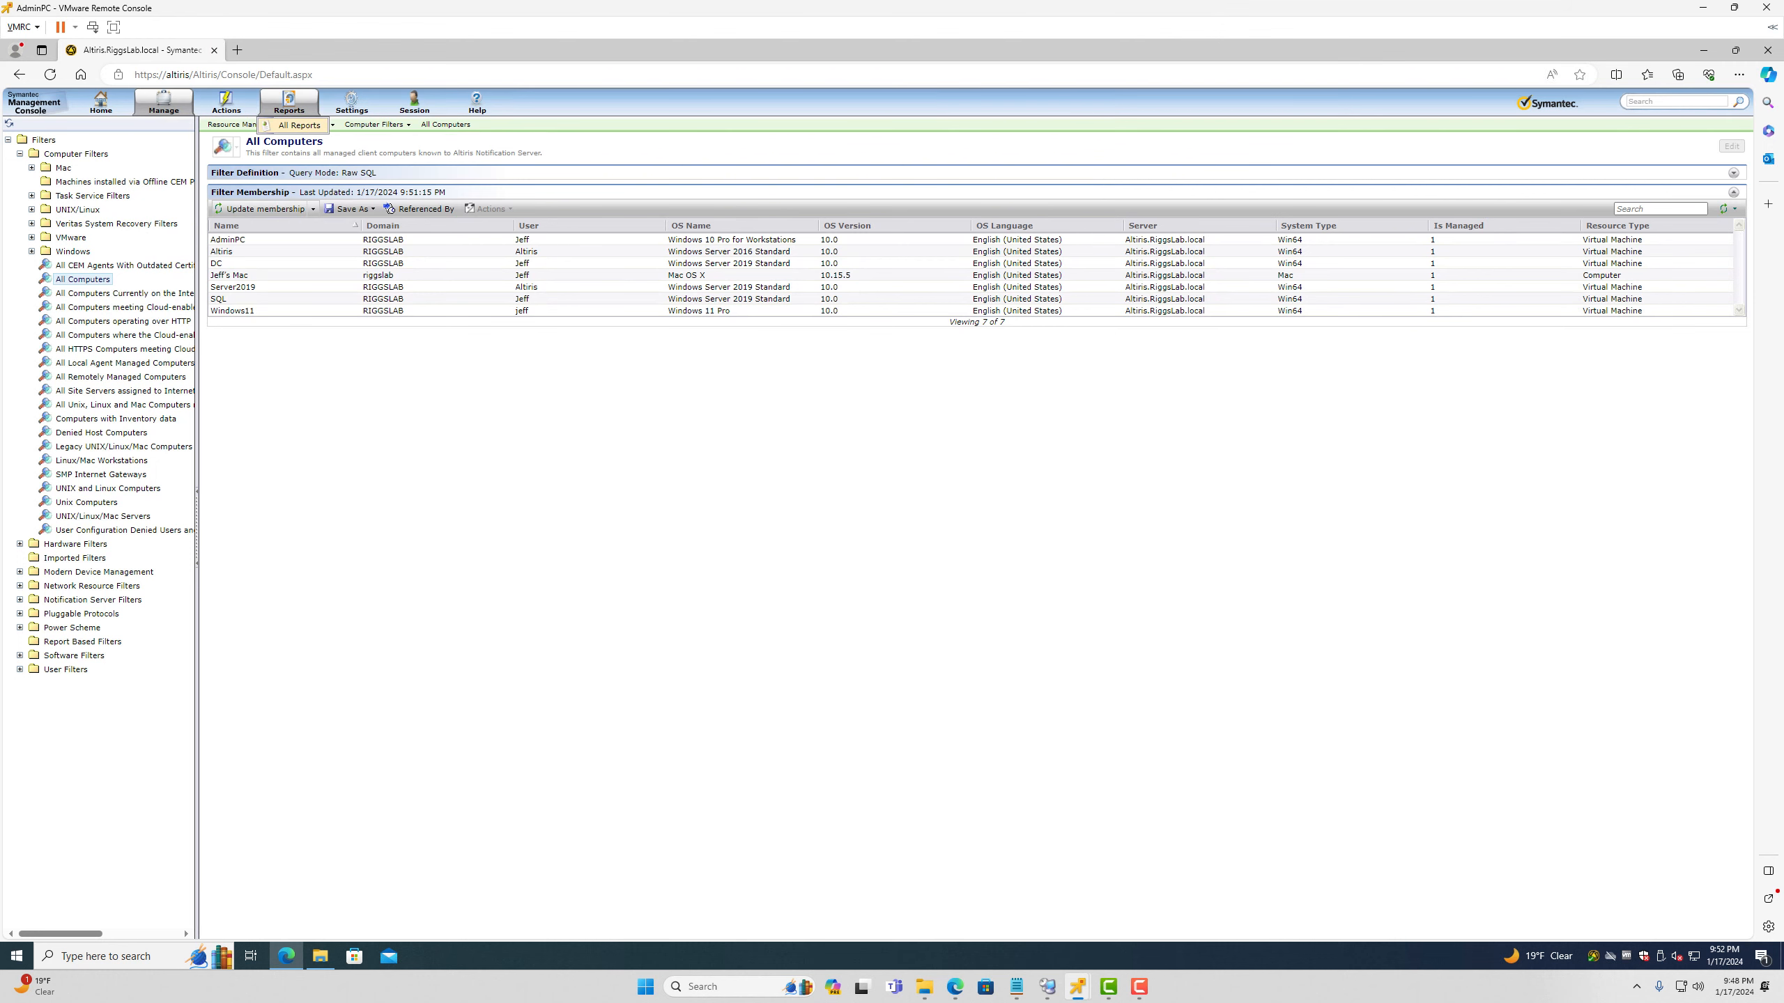
{"action": "left_click", "coordinate": [294, 125]}
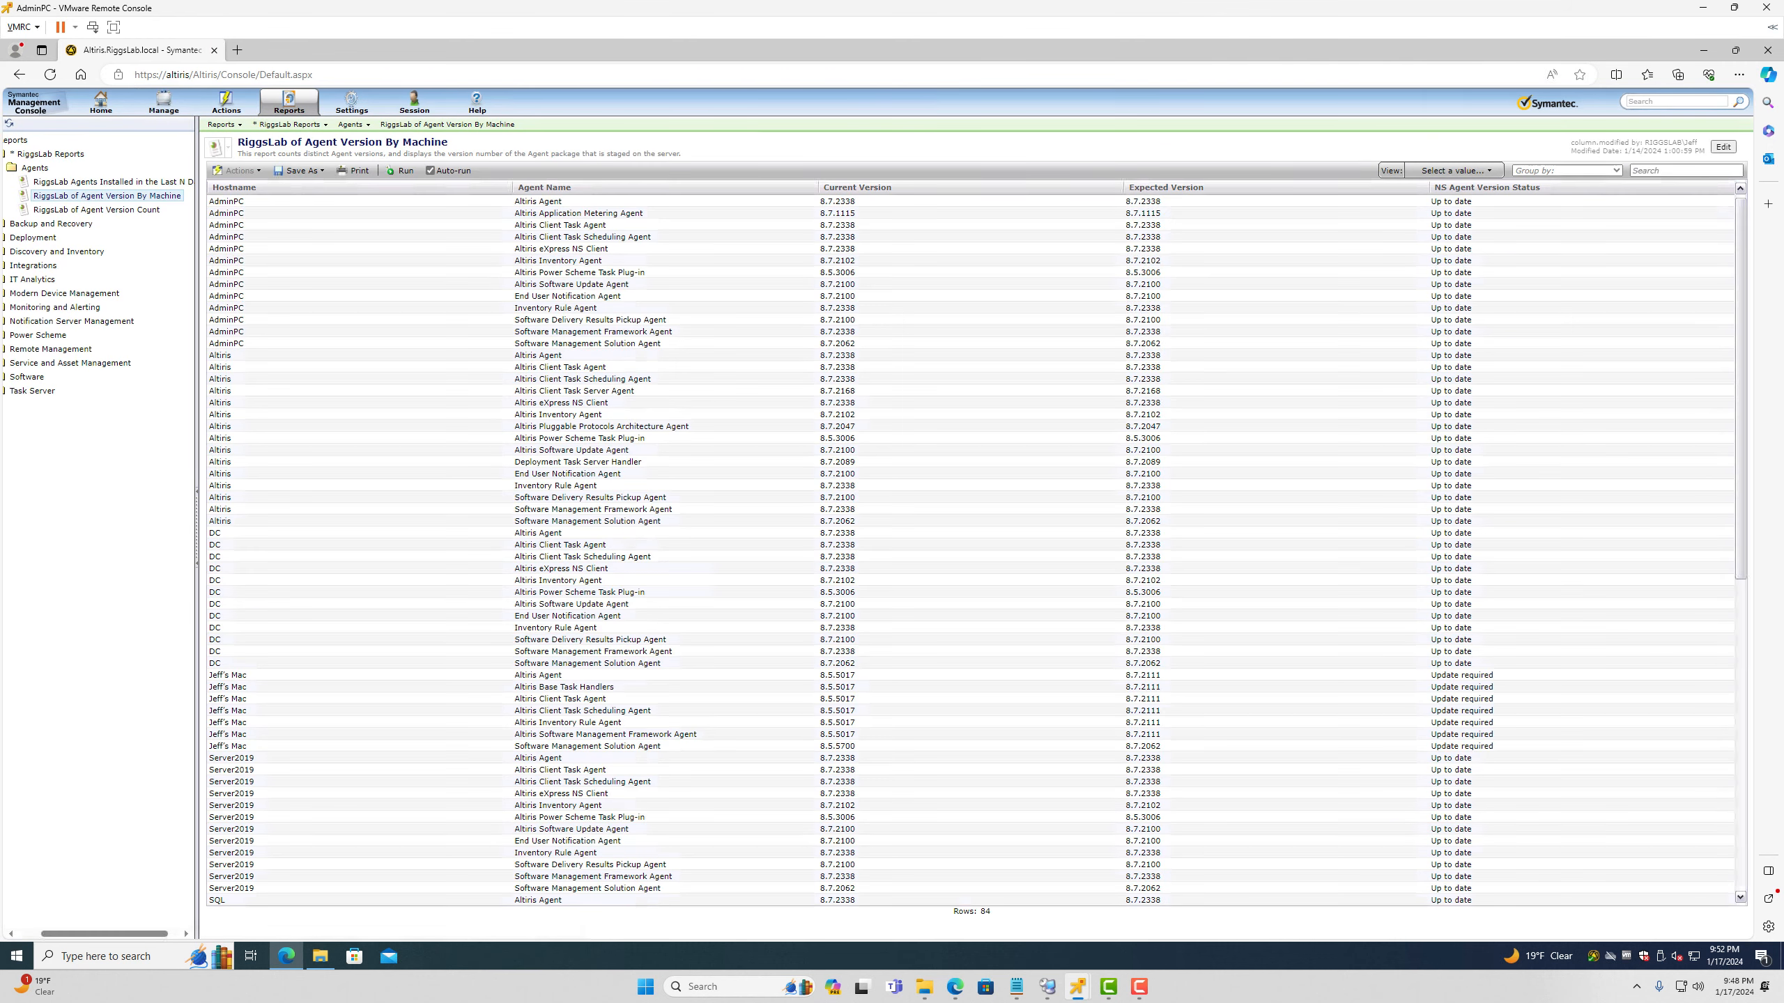
{"action": "scroll", "coordinate": [969, 769], "scroll_direction": "down", "scroll_amount": 5}
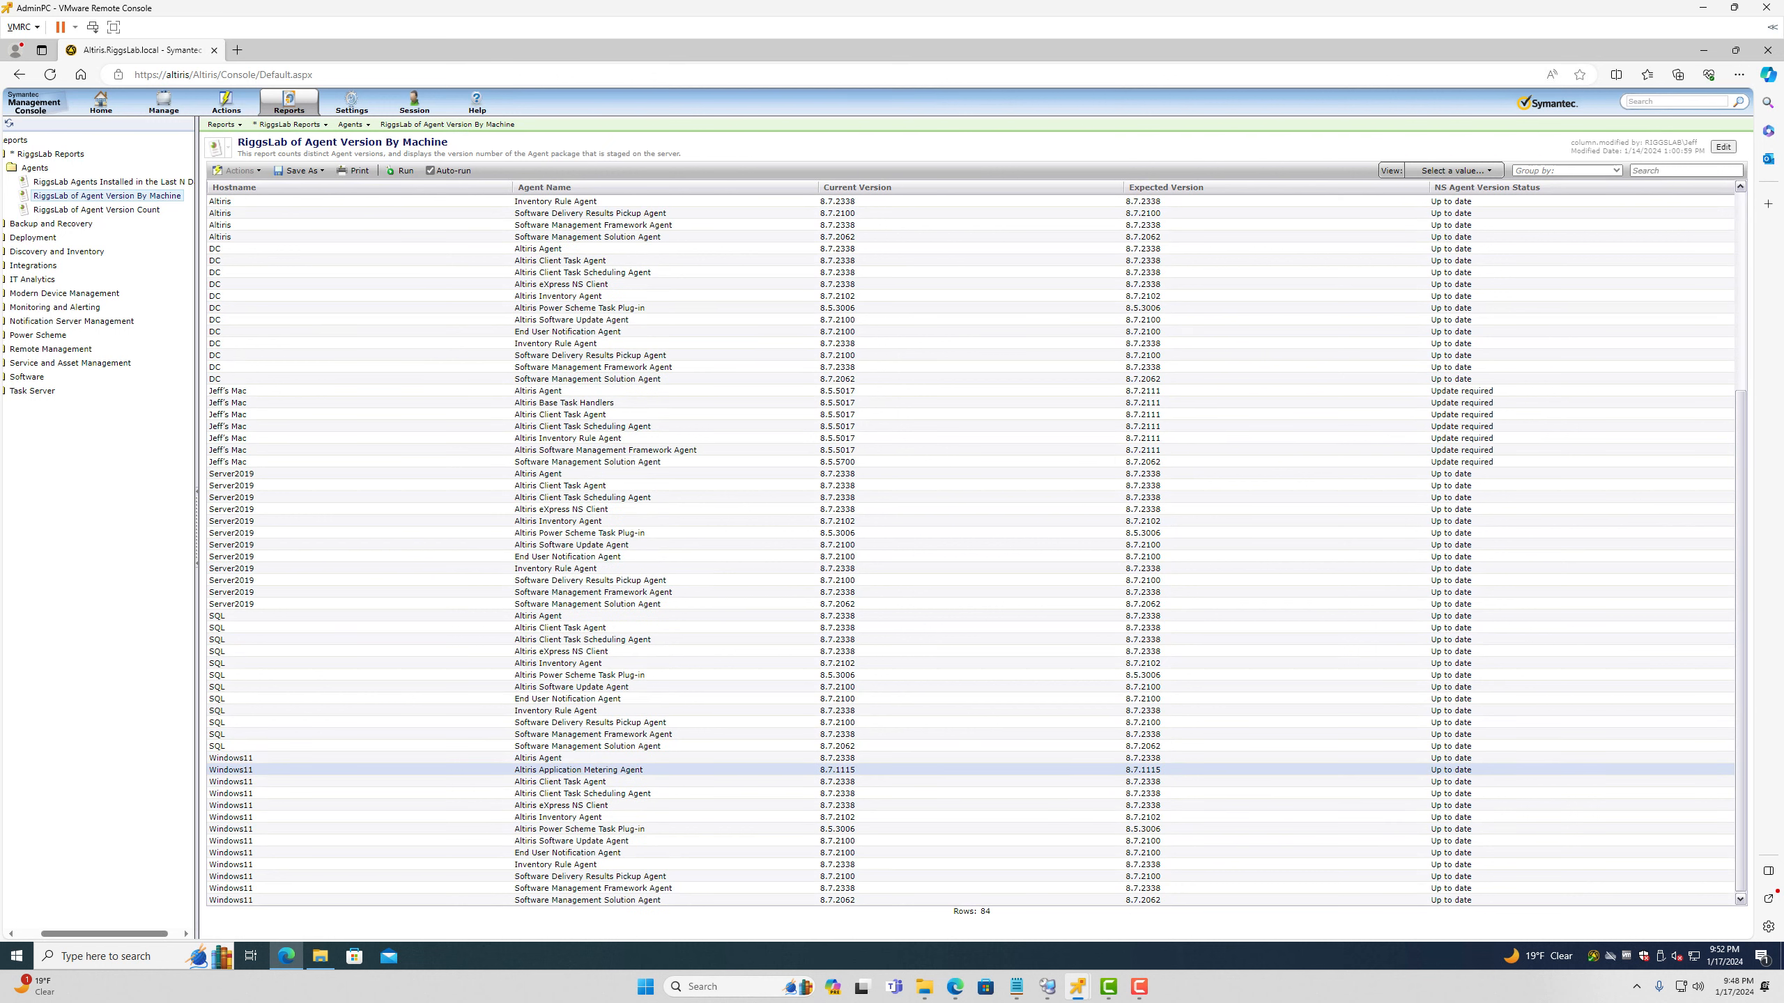
{"action": "scroll", "coordinate": [351, 794], "scroll_direction": "up", "scroll_amount": 8}
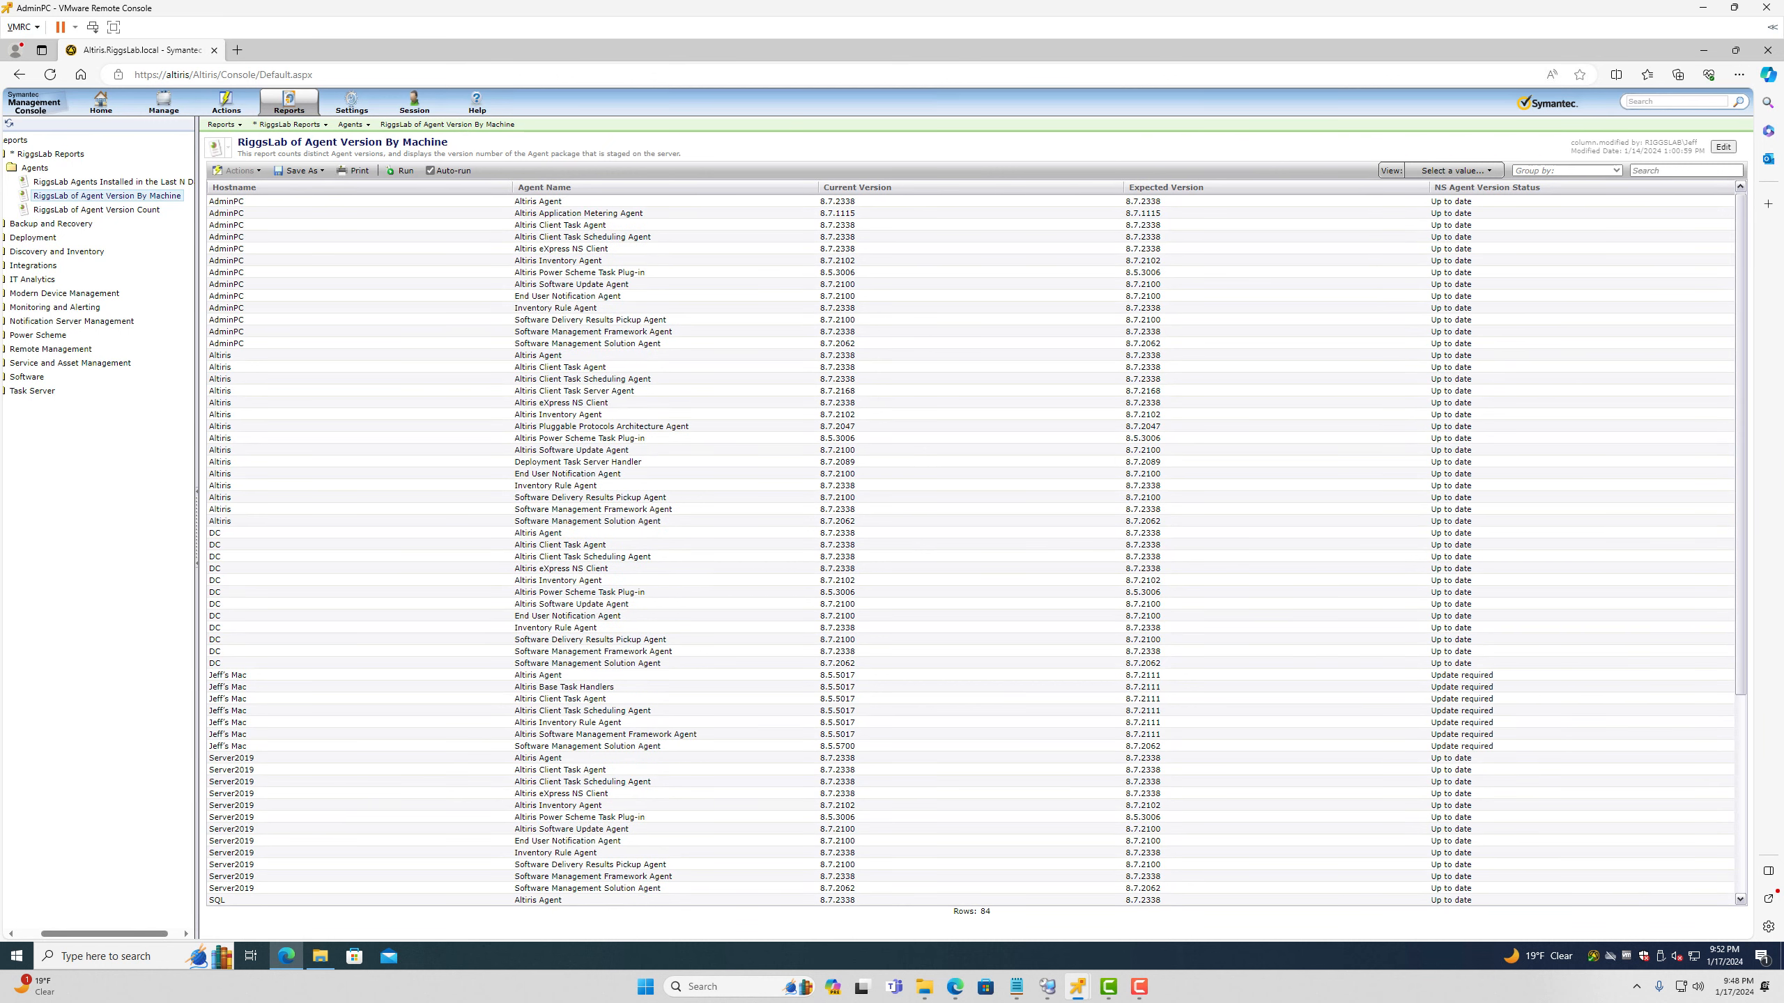
Step: Open the Discovered Devices report under Discovery and Inventory and run it
{"action": "left_click_drag", "start_coordinate": [104, 933], "coordinate": [82, 933]}
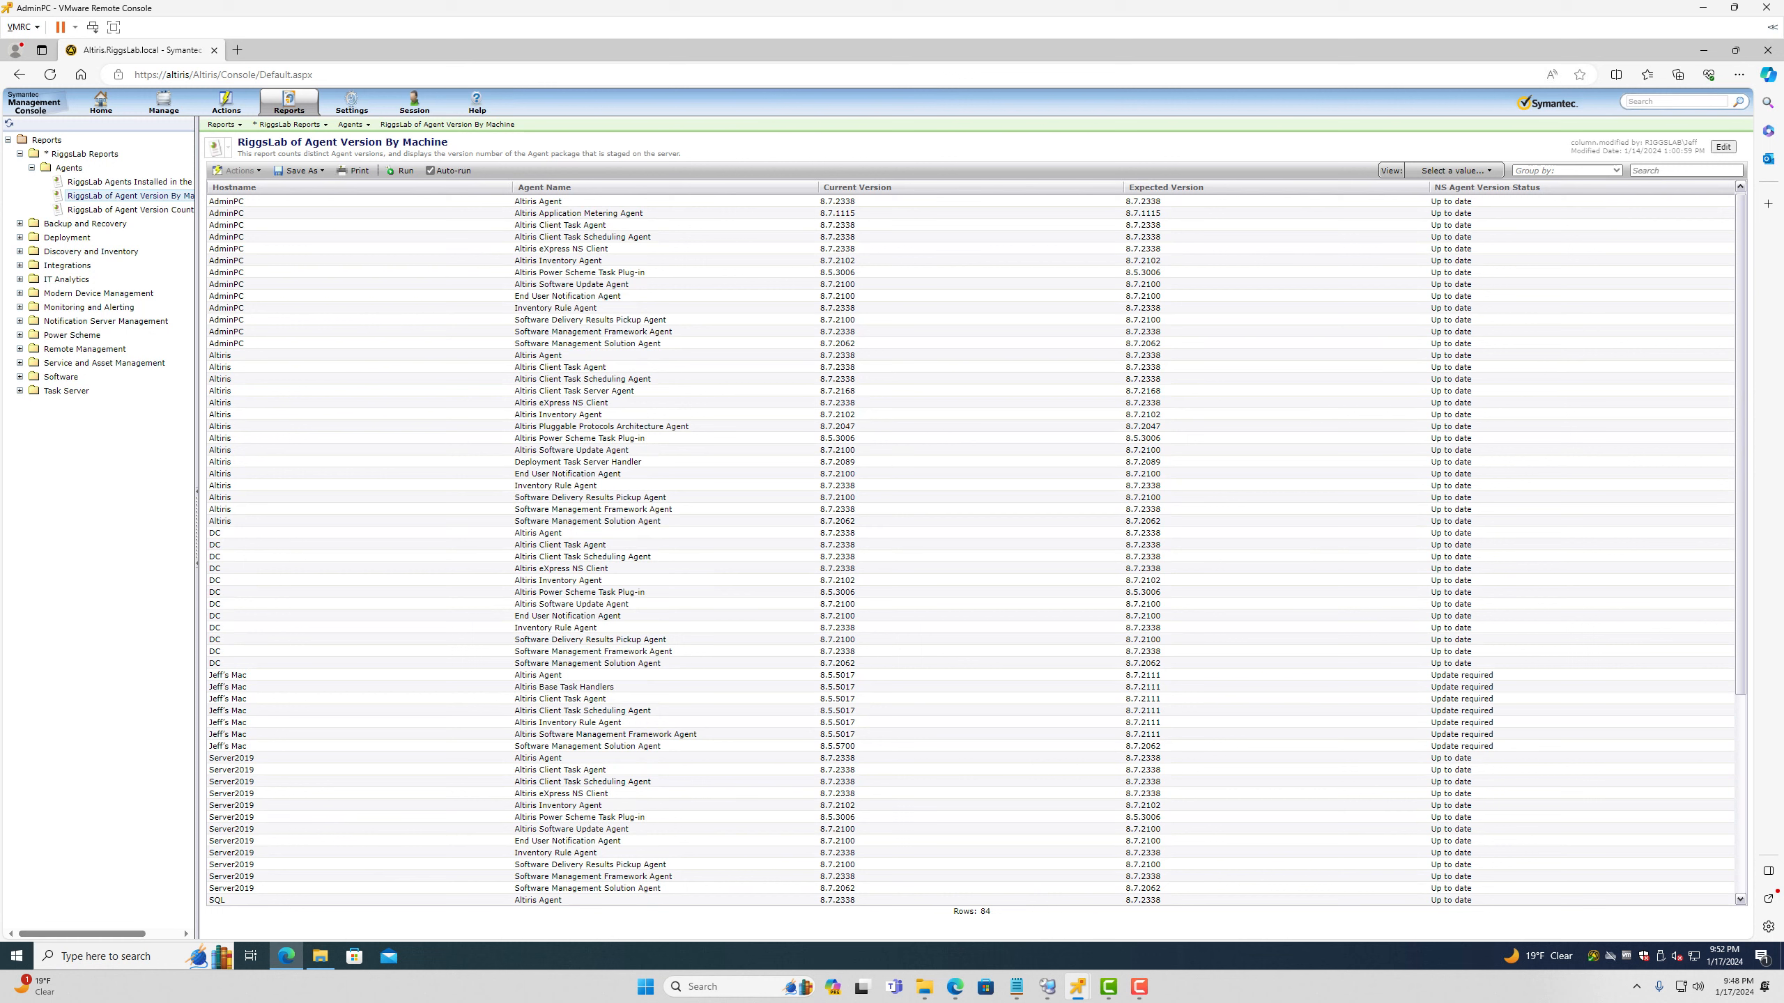
{"action": "left_click", "coordinate": [19, 252]}
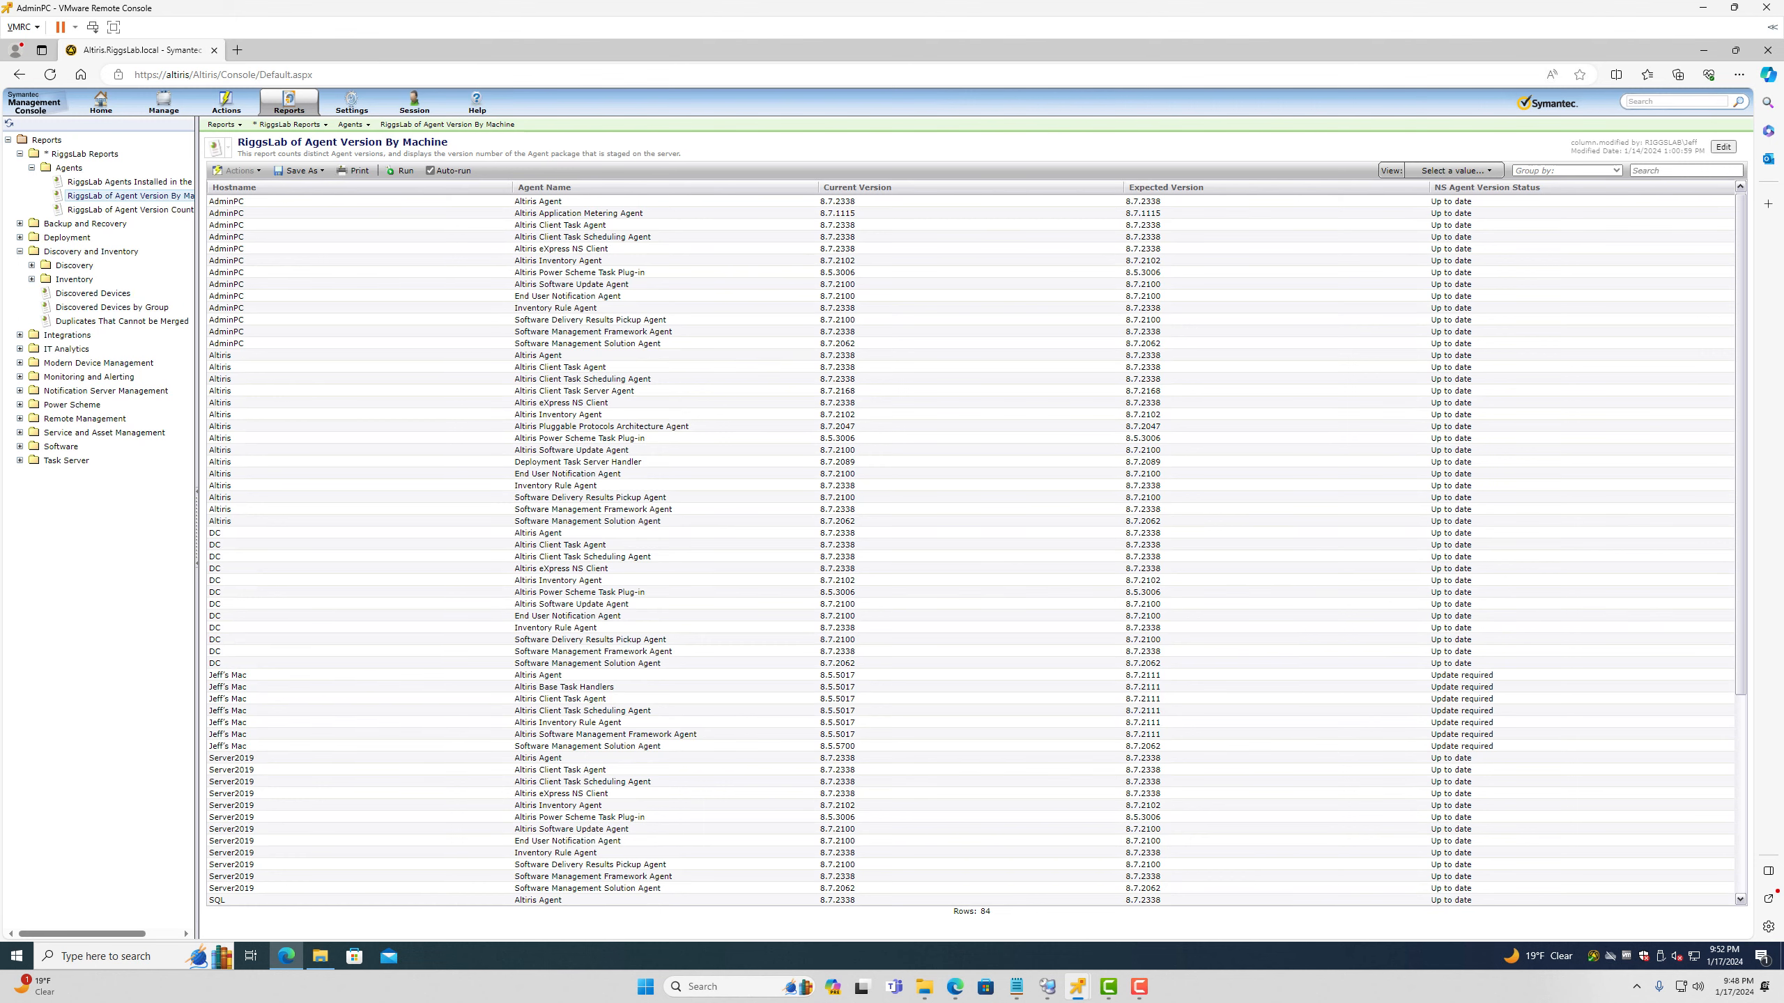
{"action": "left_click", "coordinate": [92, 294]}
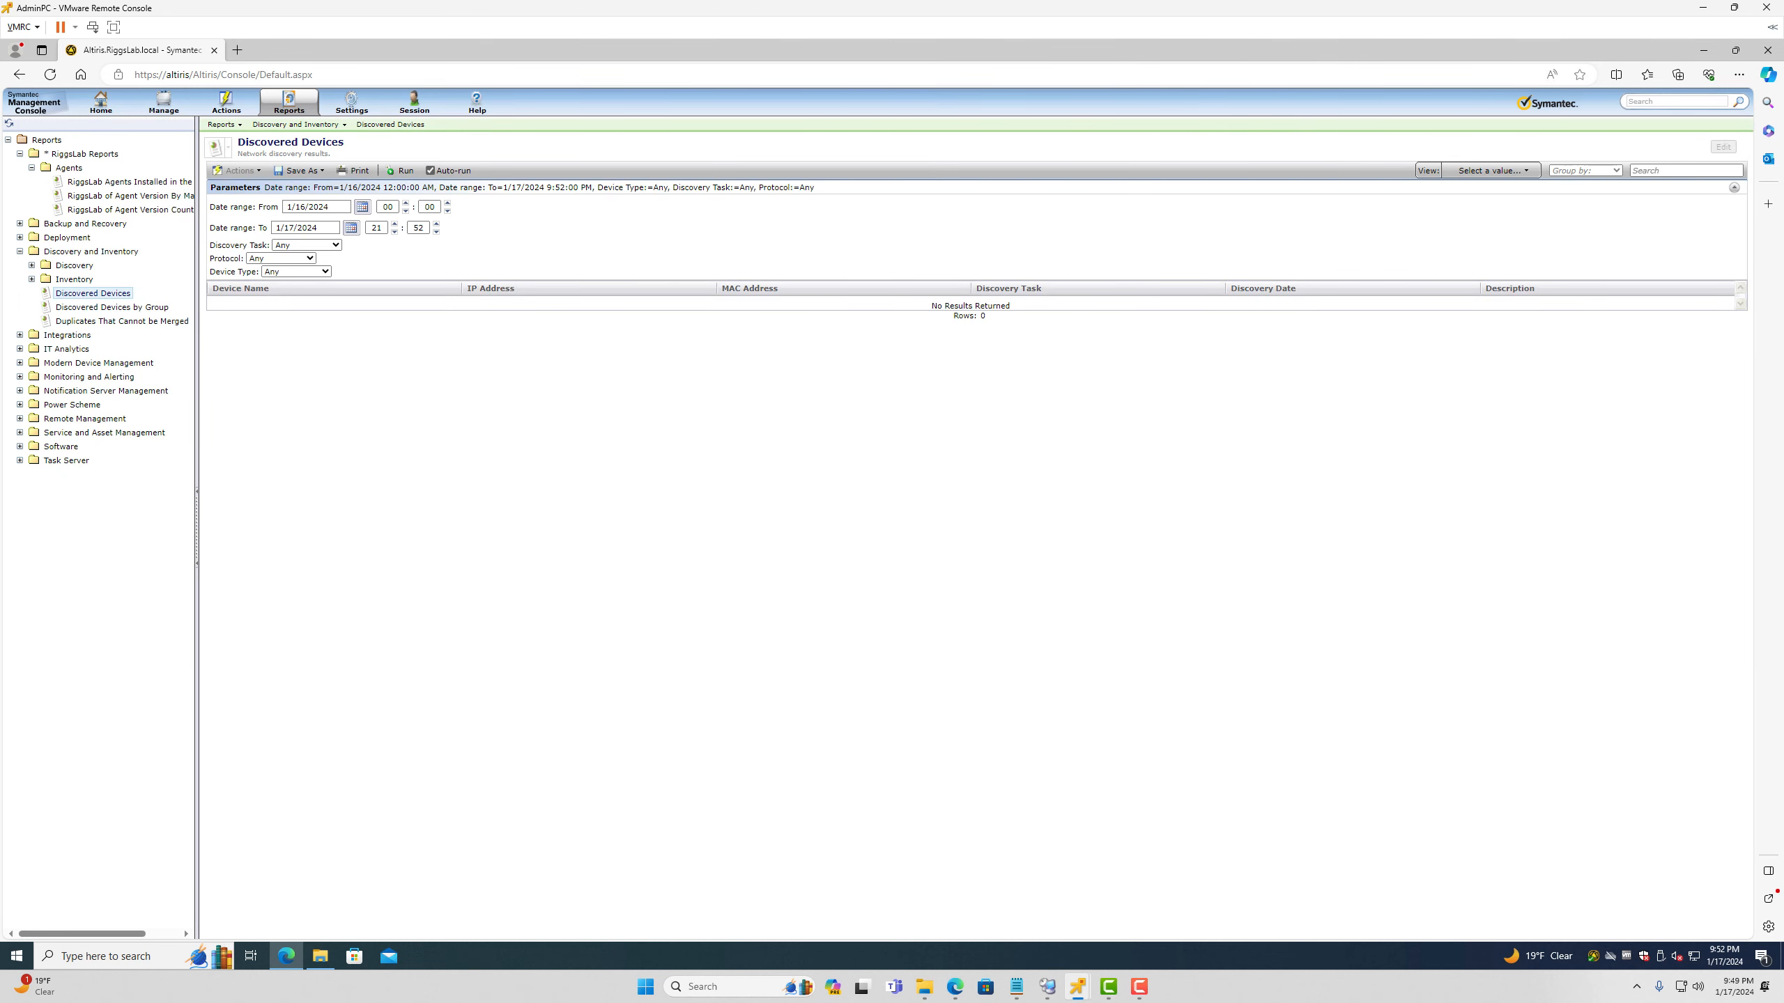
{"action": "left_click", "coordinate": [401, 170]}
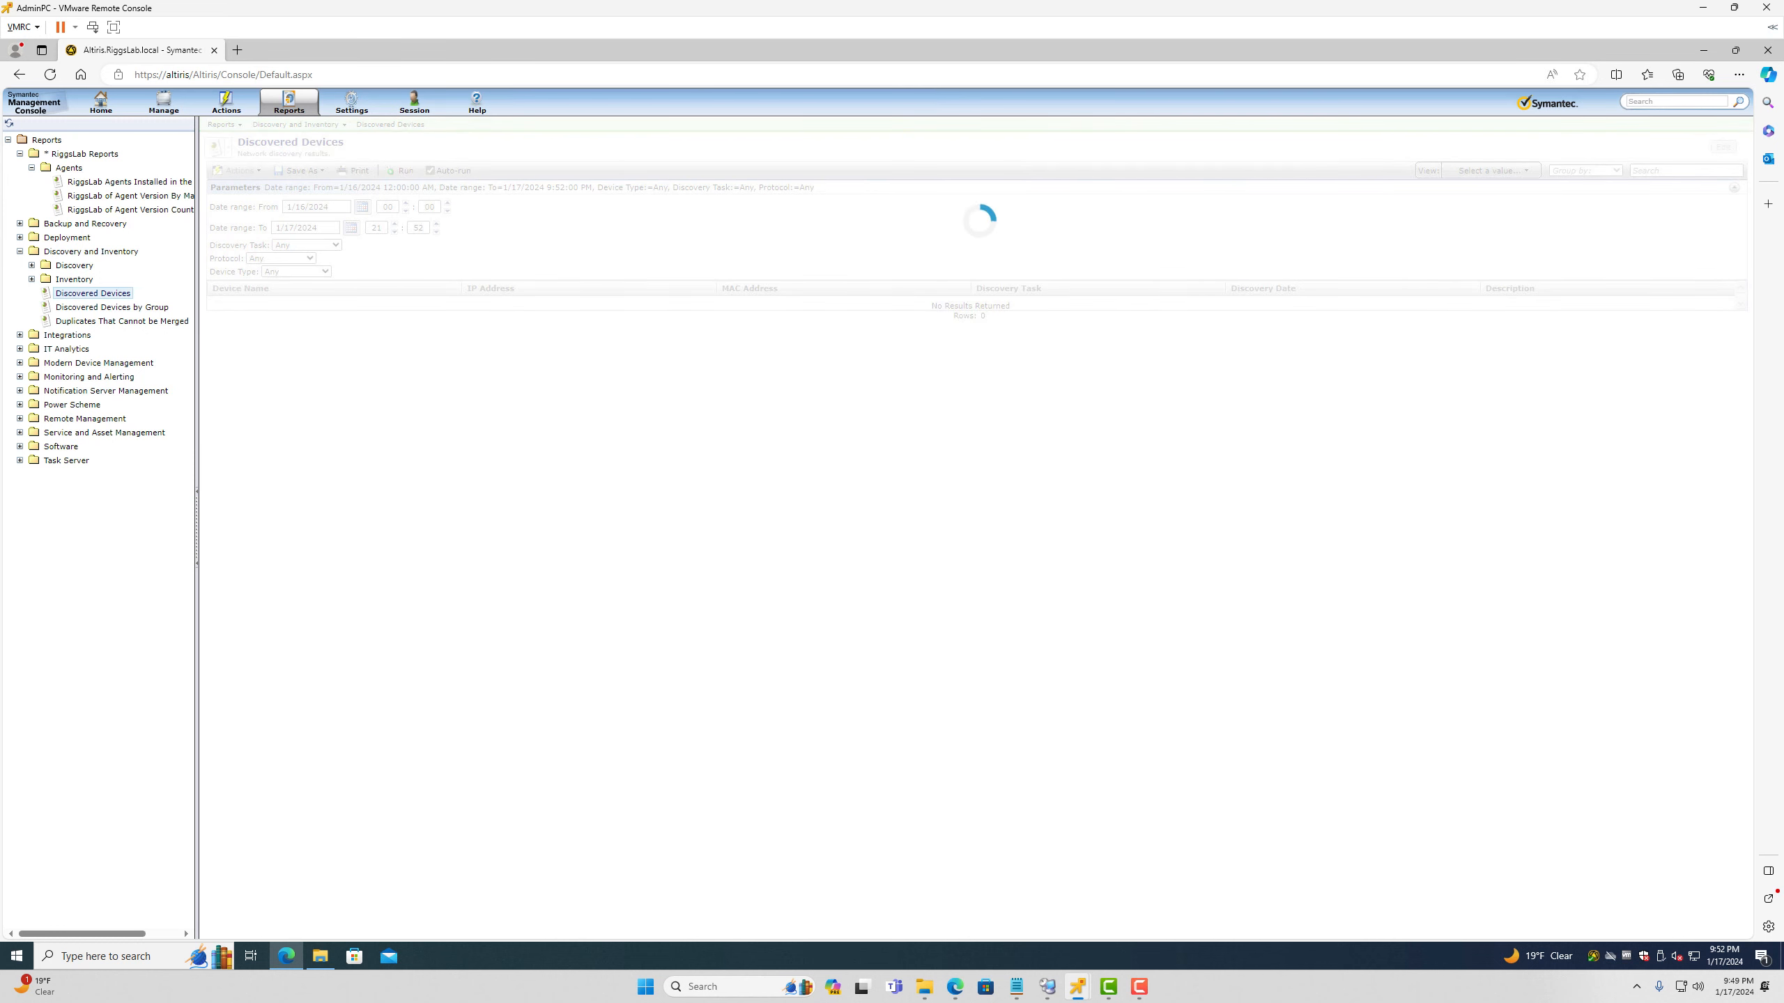
Step: Set the Discovered Devices report's starting date to 1/16/2000 and run the report again
{"action": "double_click", "coordinate": [319, 207]}
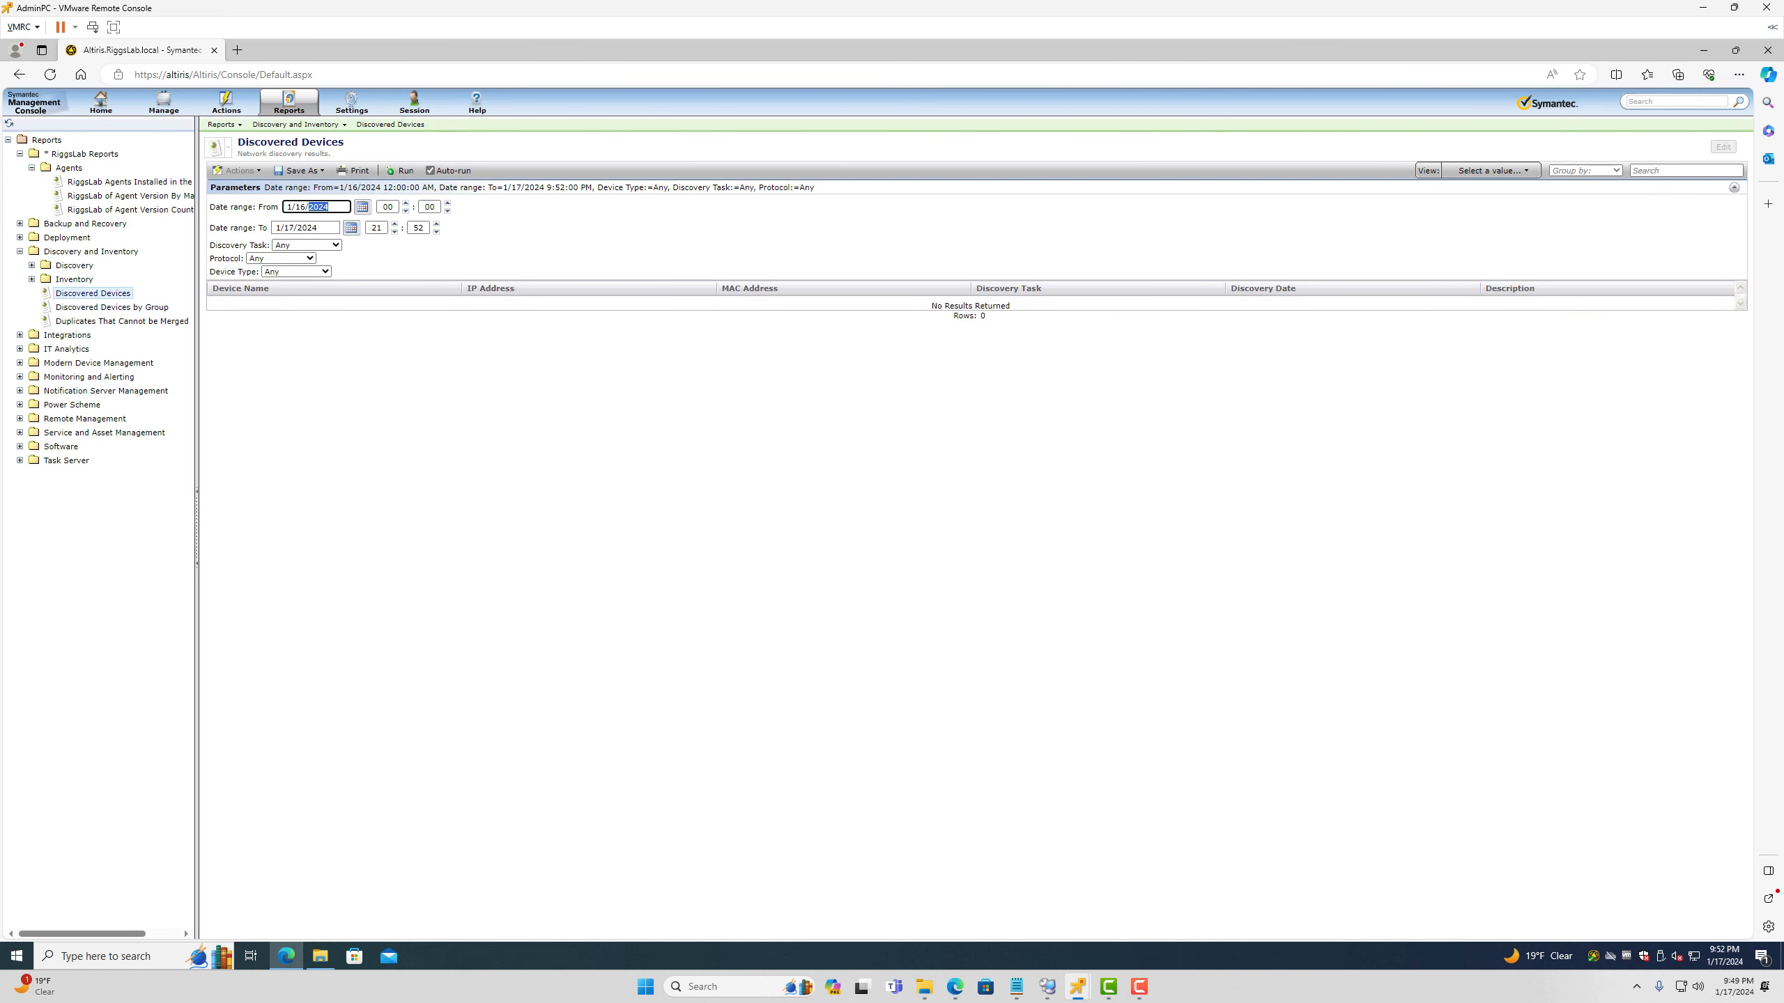
{"action": "type", "text": "2020"}
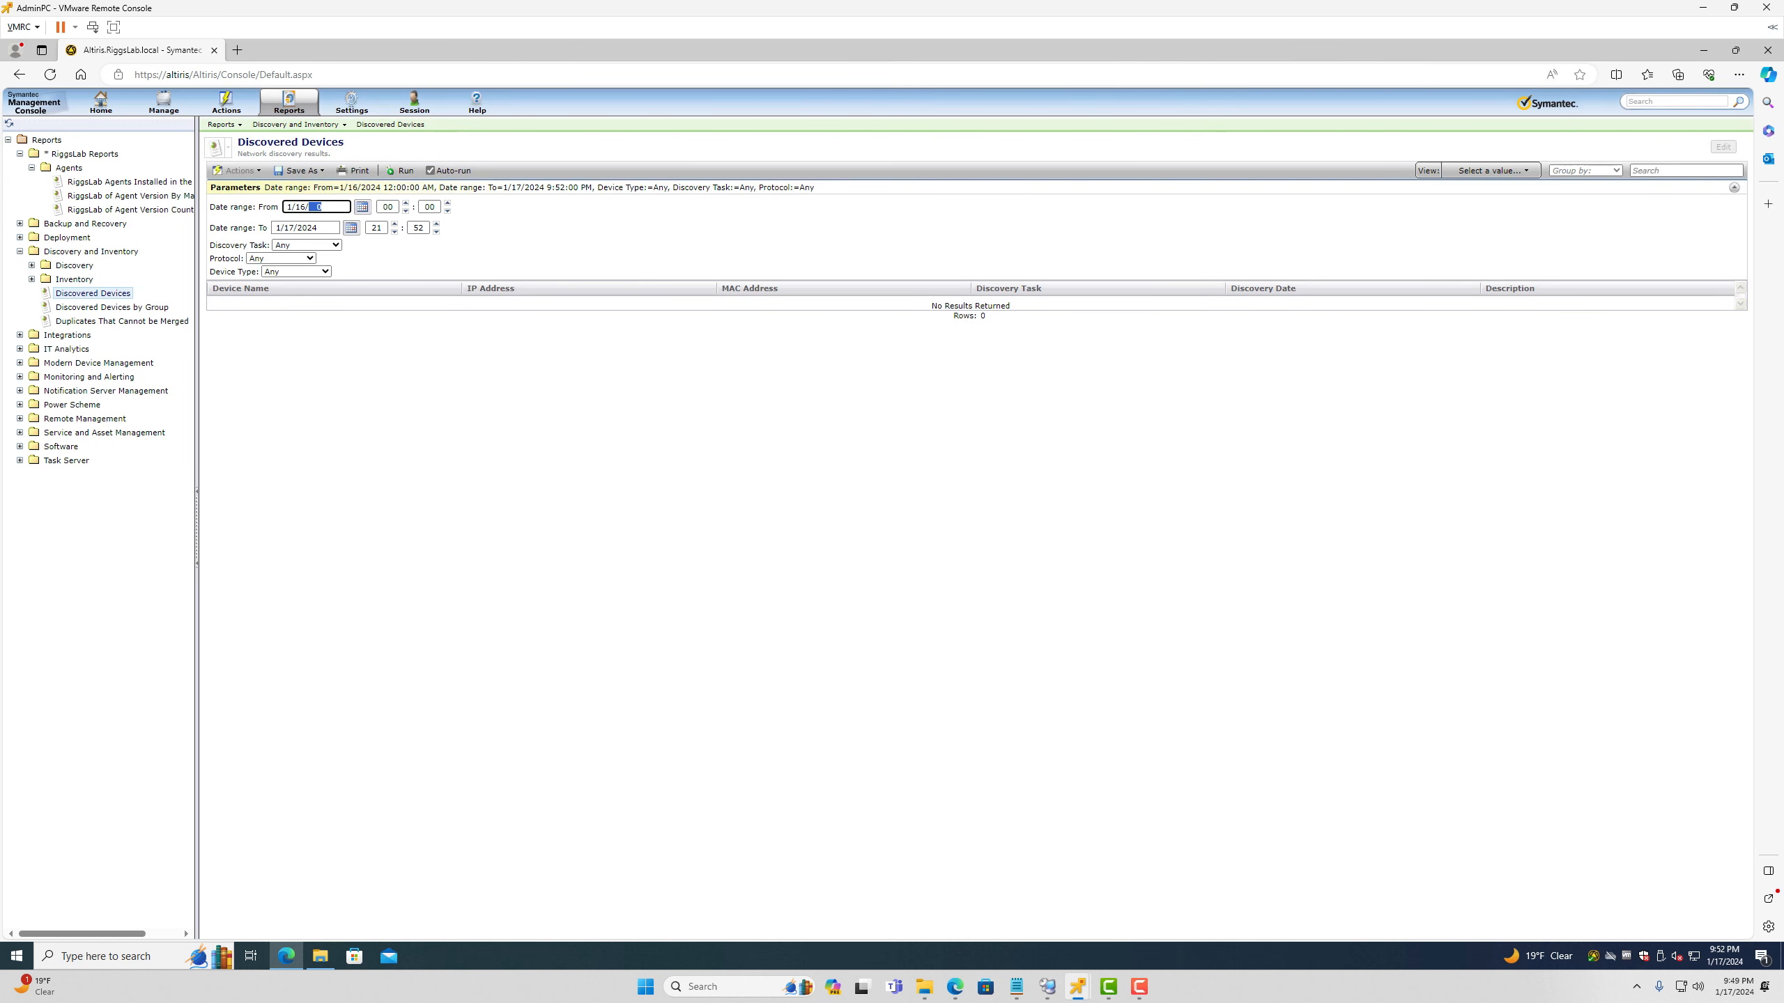
{"action": "type", "text": "00"}
{"action": "left_click", "coordinate": [401, 171]}
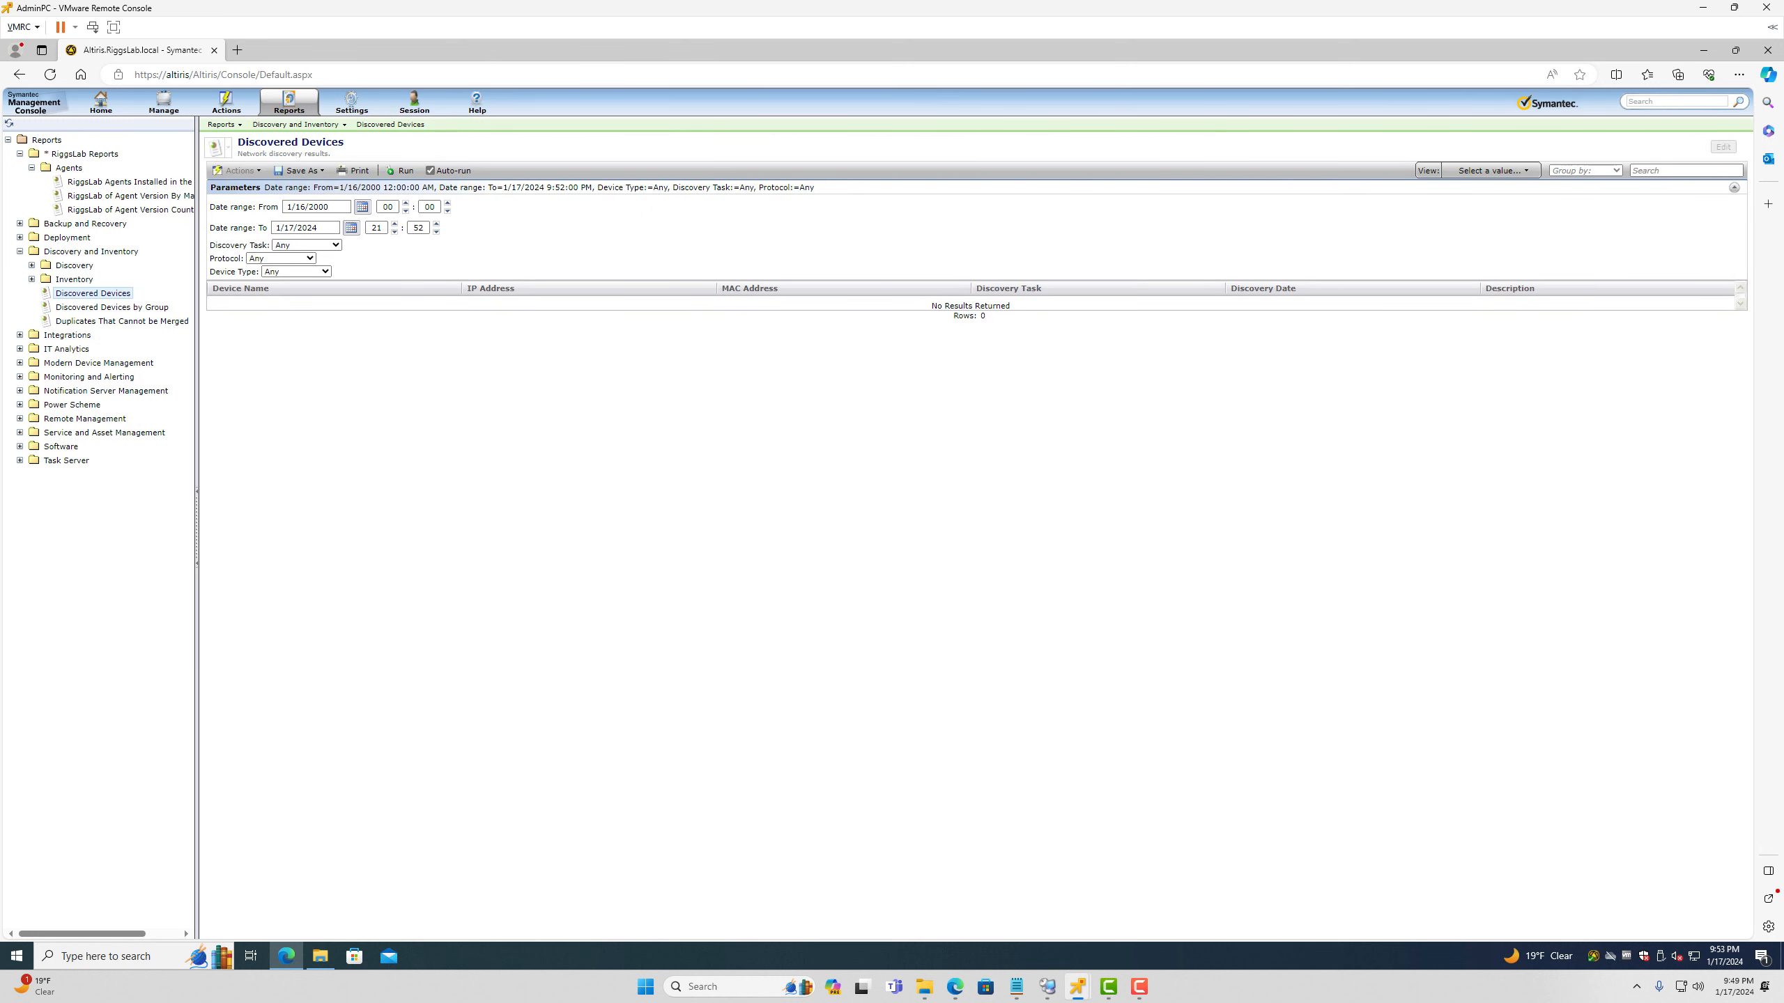
Step: Open the cross-platform Computer Summary report in the Inventory reports' Operating System folder and select the windowsxp computer
{"action": "left_click", "coordinate": [19, 391]}
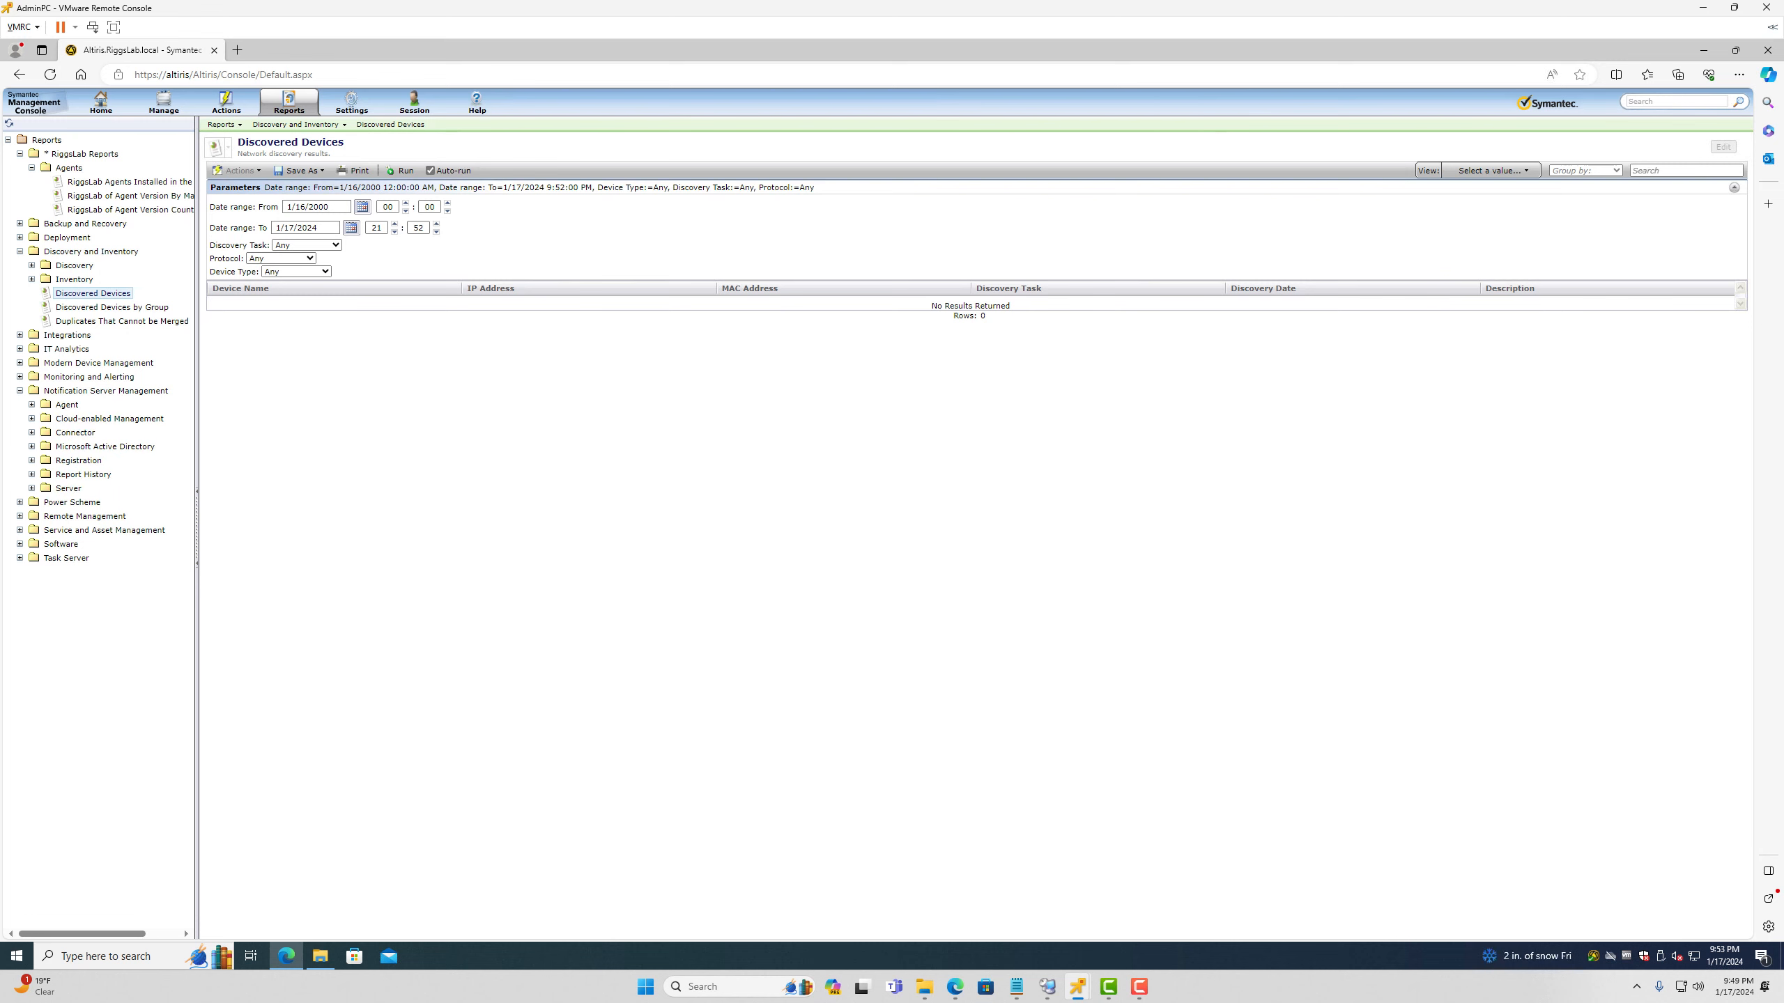
{"action": "left_click", "coordinate": [31, 278]}
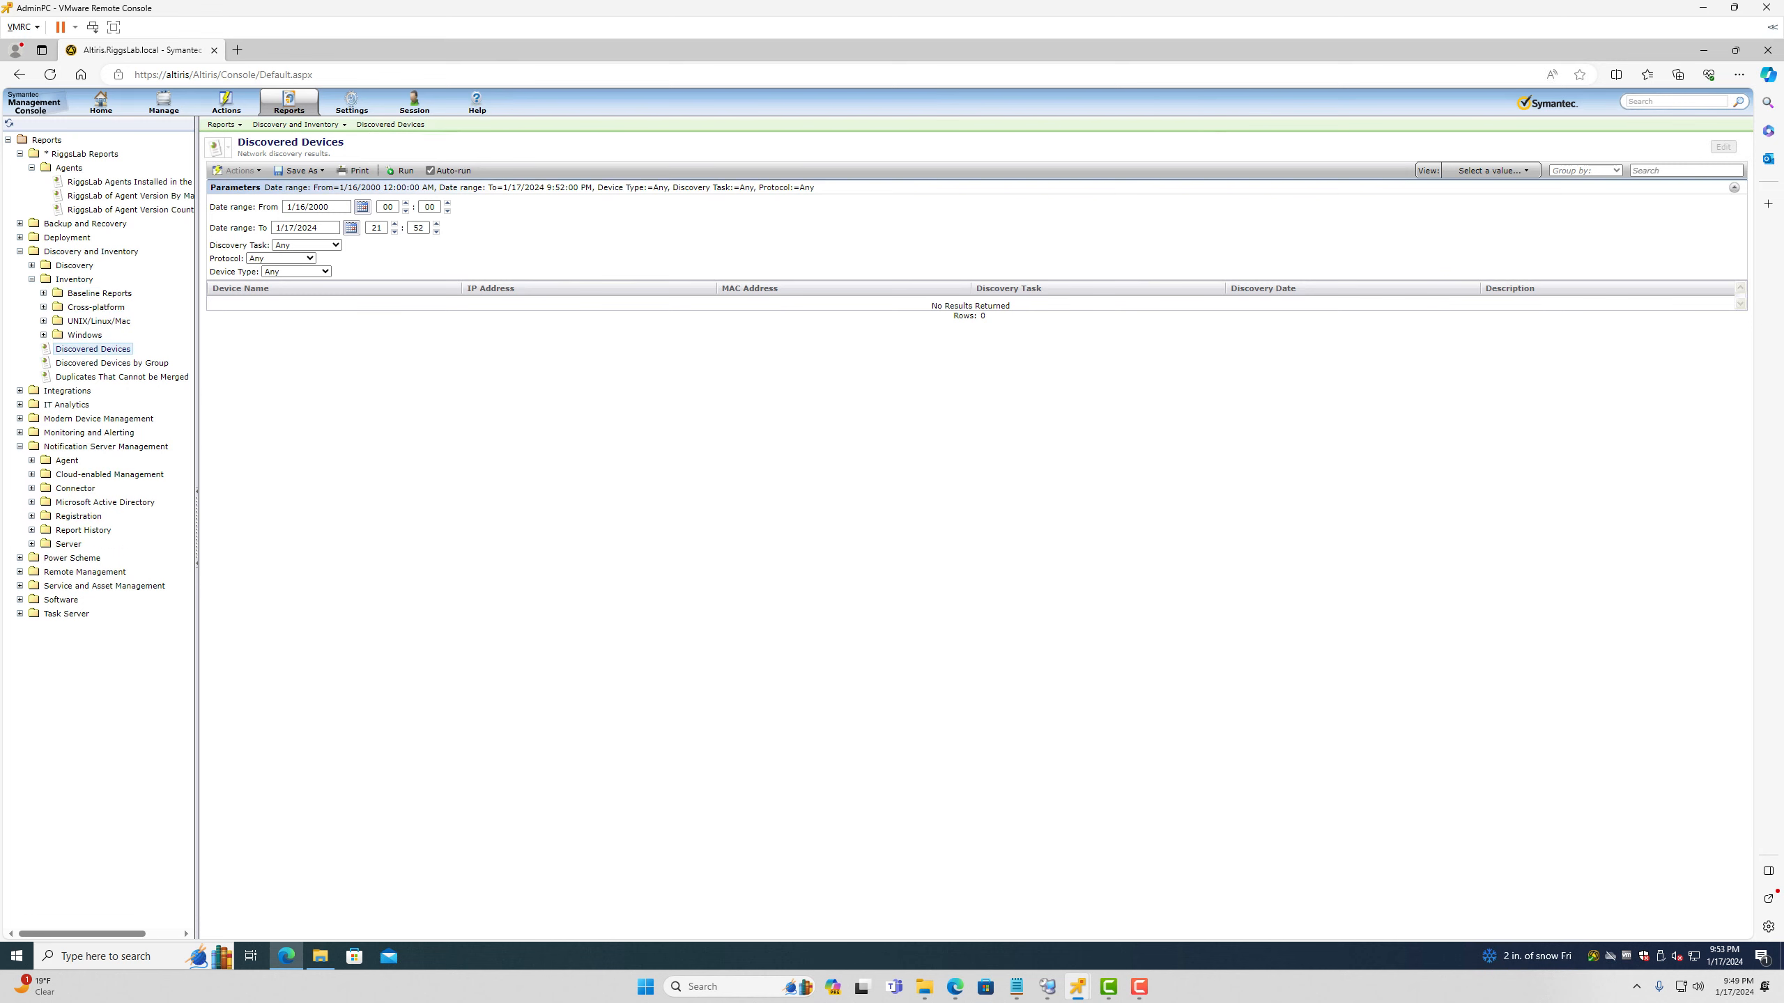
{"action": "left_click", "coordinate": [43, 335]}
{"action": "left_click", "coordinate": [56, 348]}
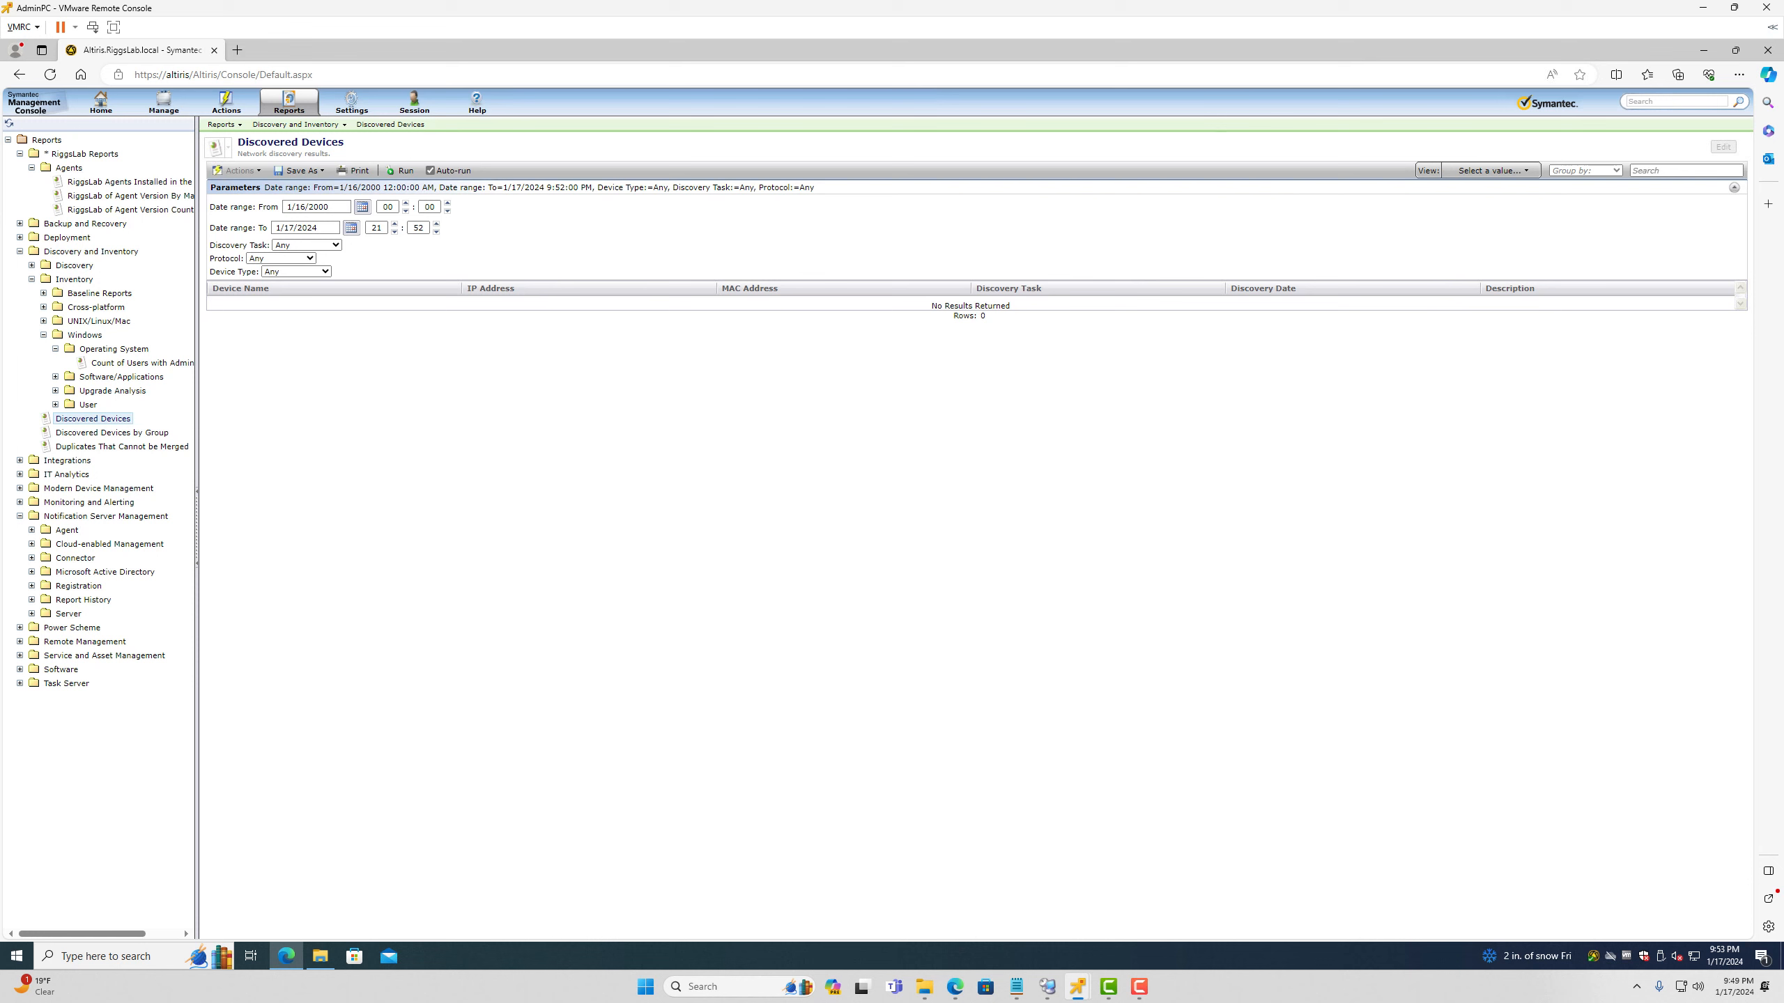
{"action": "left_click", "coordinate": [44, 307]}
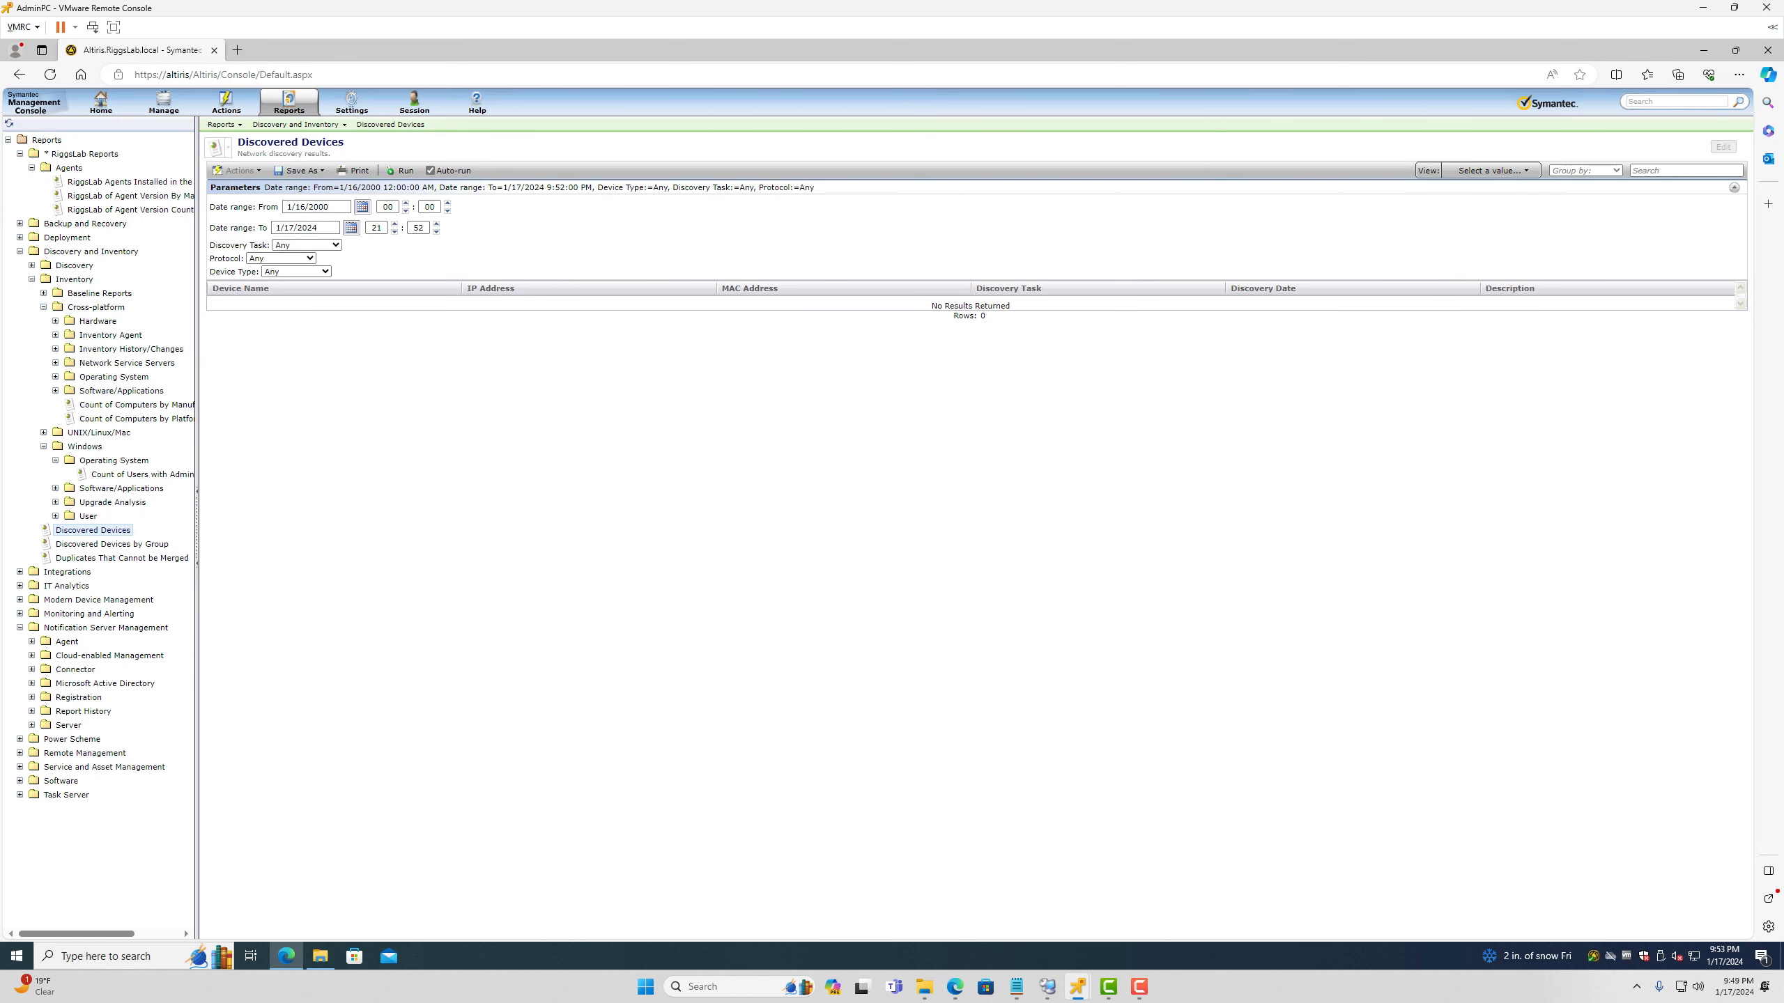
{"action": "left_click_drag", "start_coordinate": [197, 527], "coordinate": [290, 527]}
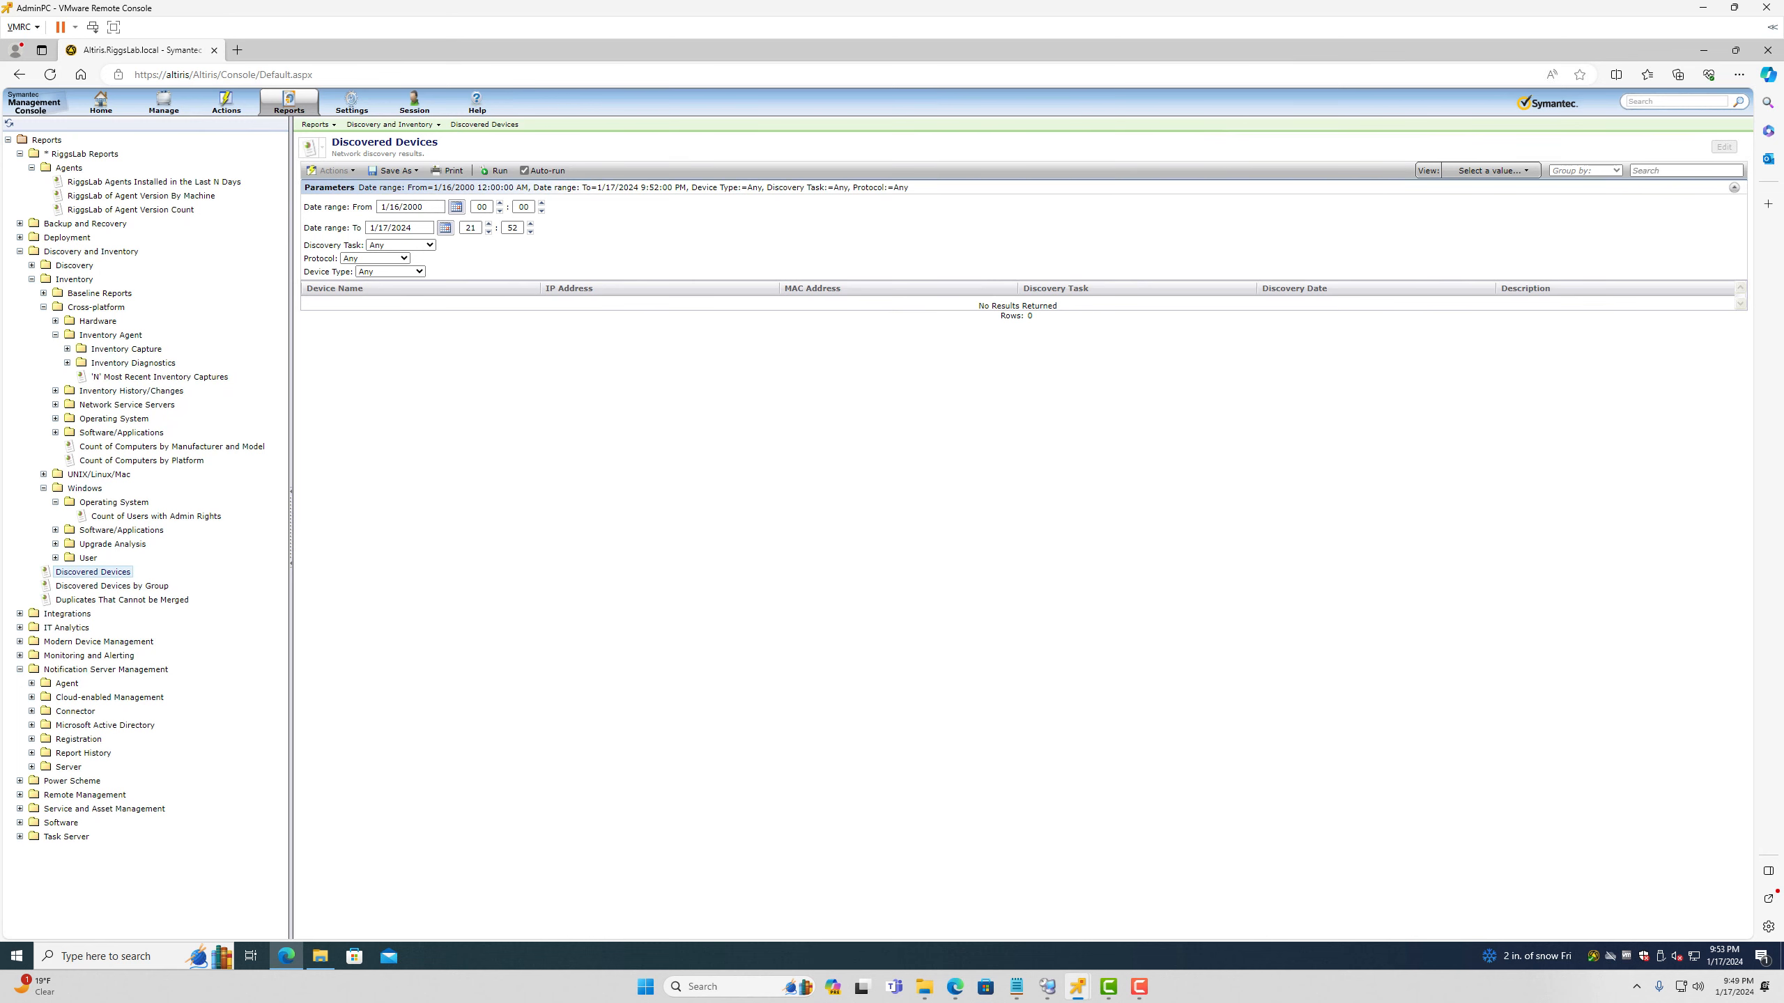
{"action": "left_click", "coordinate": [56, 419]}
{"action": "left_click", "coordinate": [130, 433]}
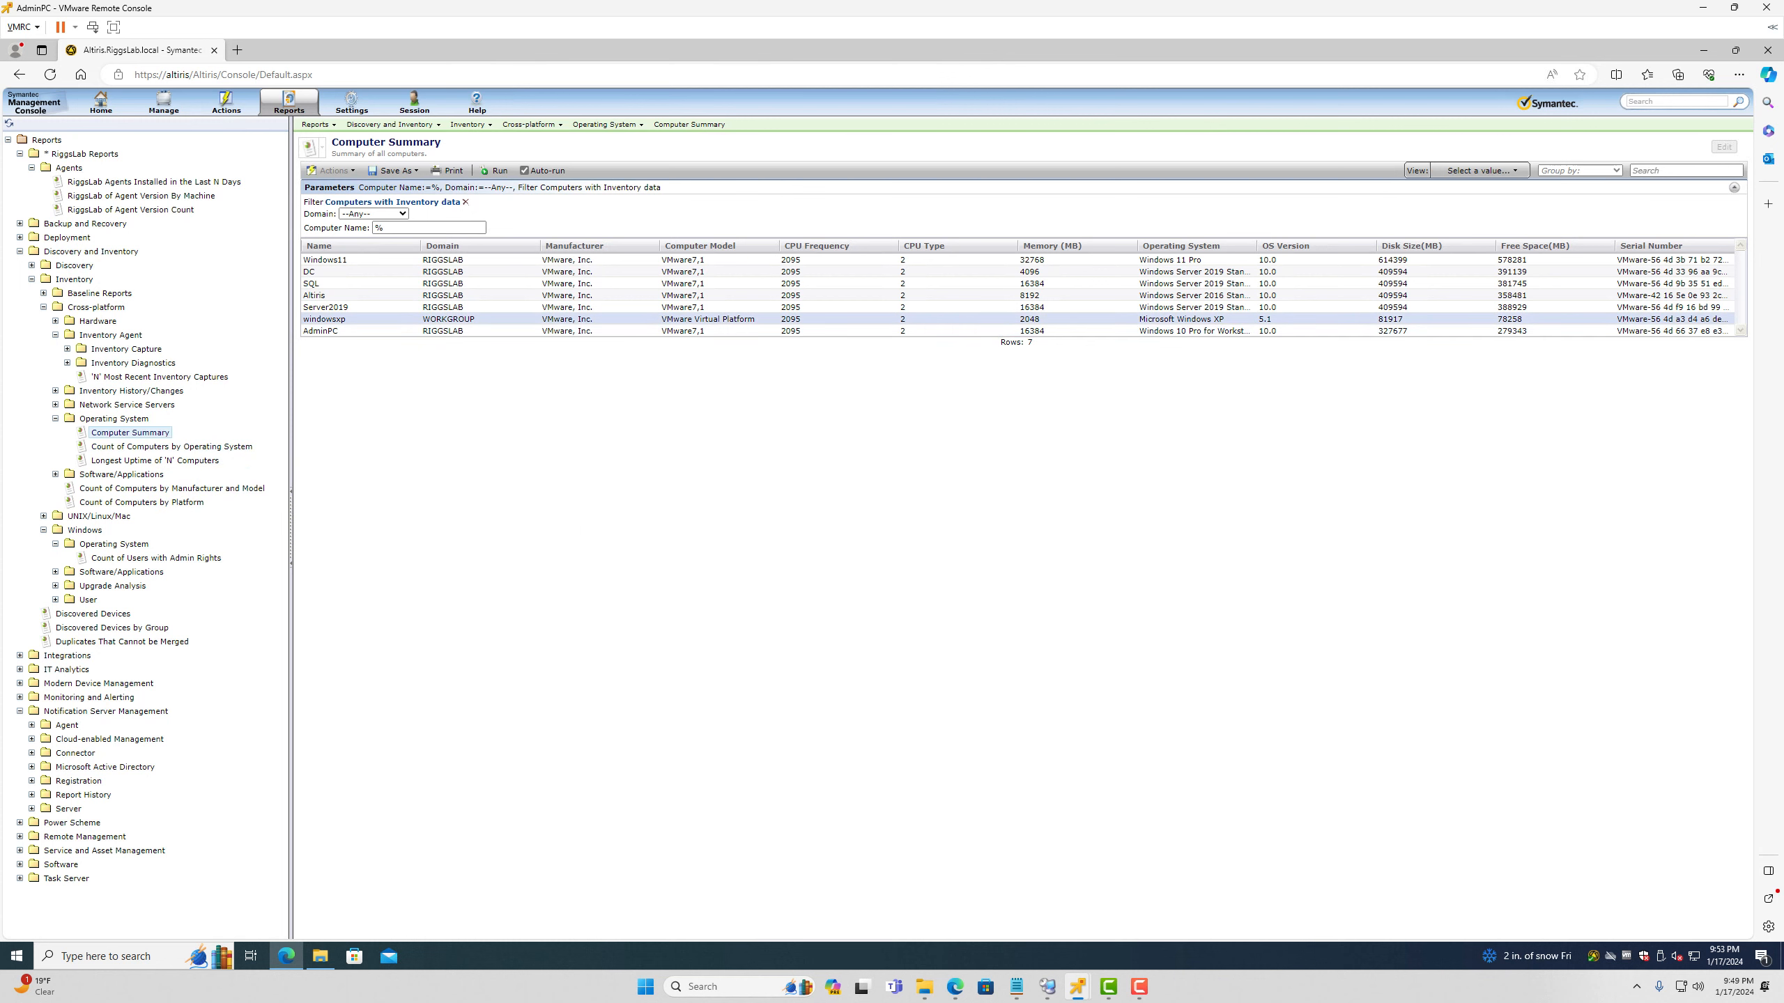
{"action": "left_click", "coordinate": [337, 319]}
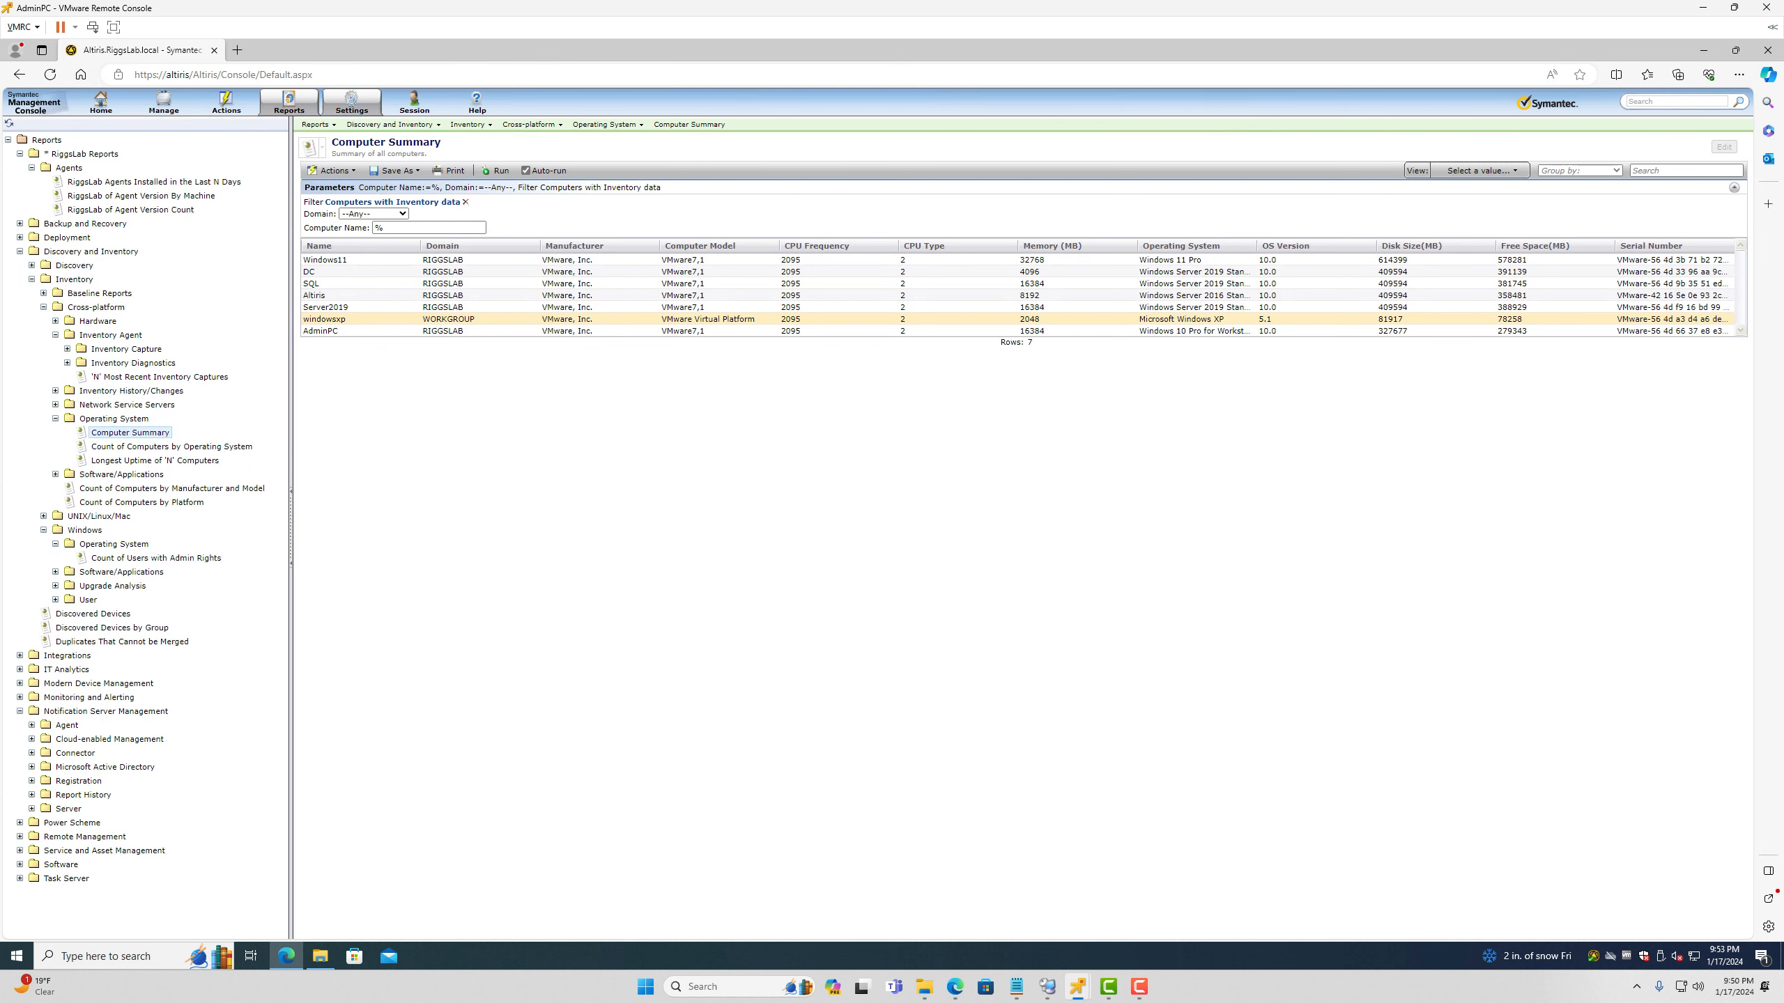
Step: Open the Notification Server's Resource Membership Update settings and run the delta update schedule
{"action": "left_click", "coordinate": [352, 103]}
{"action": "mouse_move", "coordinate": [393, 223]}
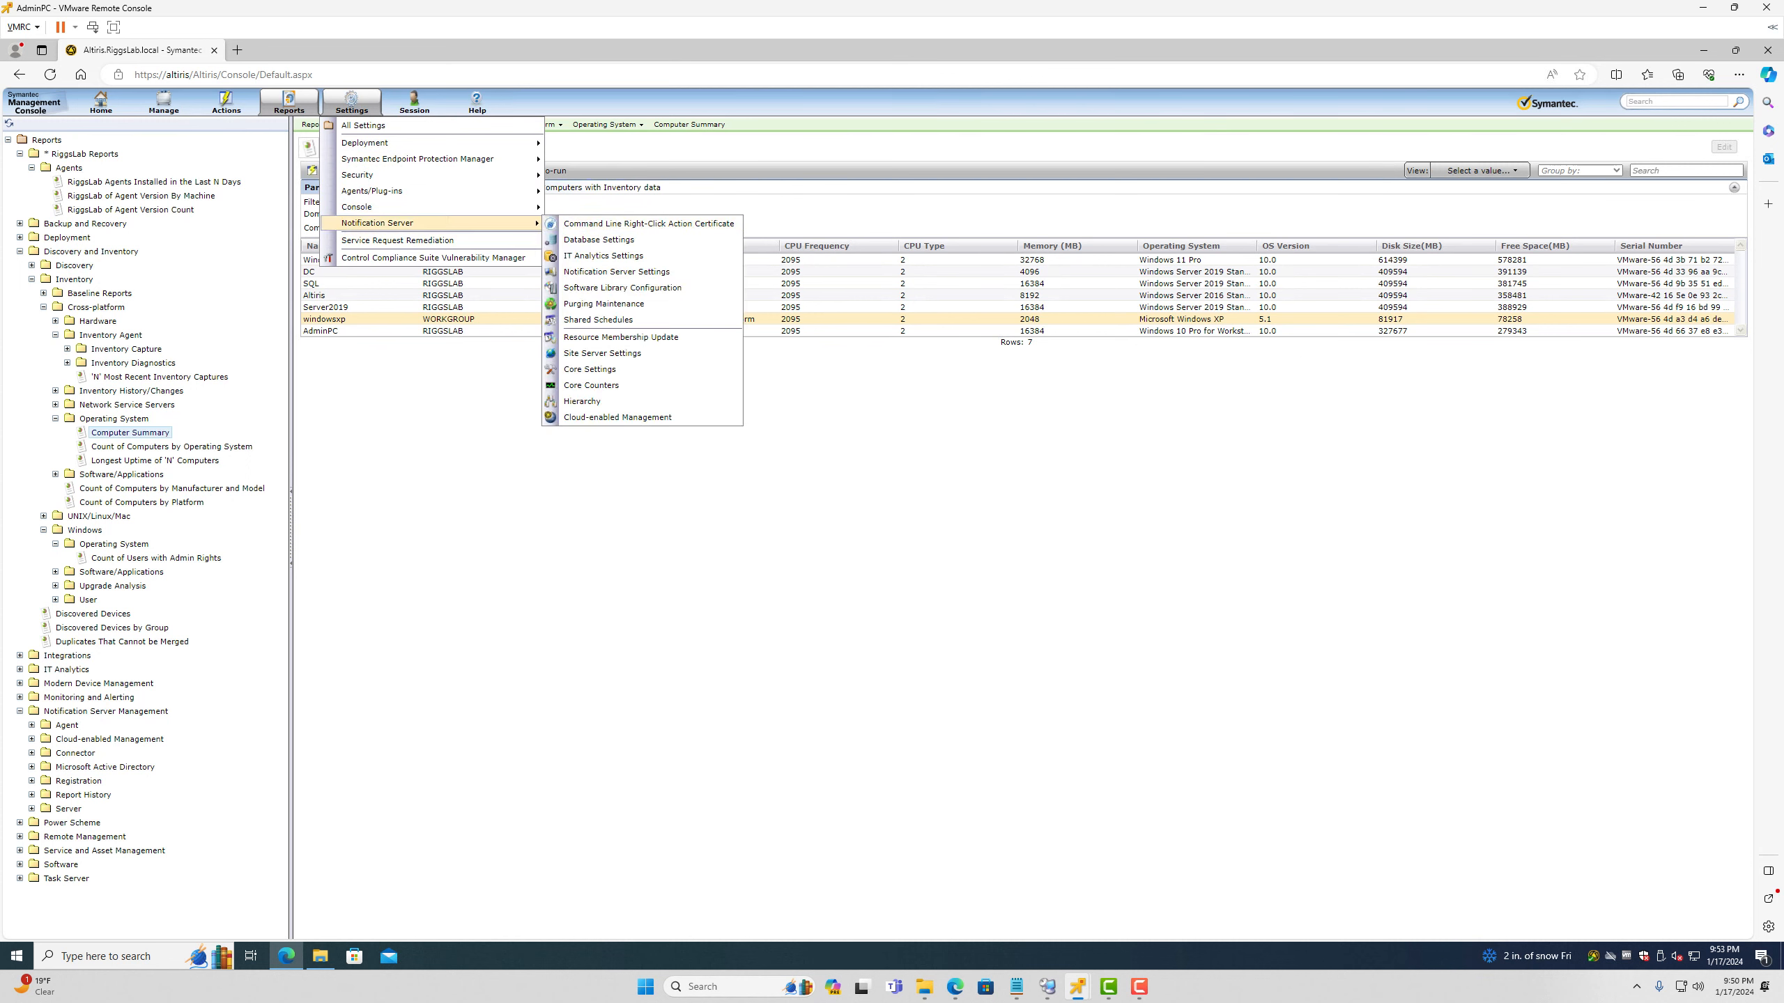
{"action": "left_click", "coordinate": [618, 337]}
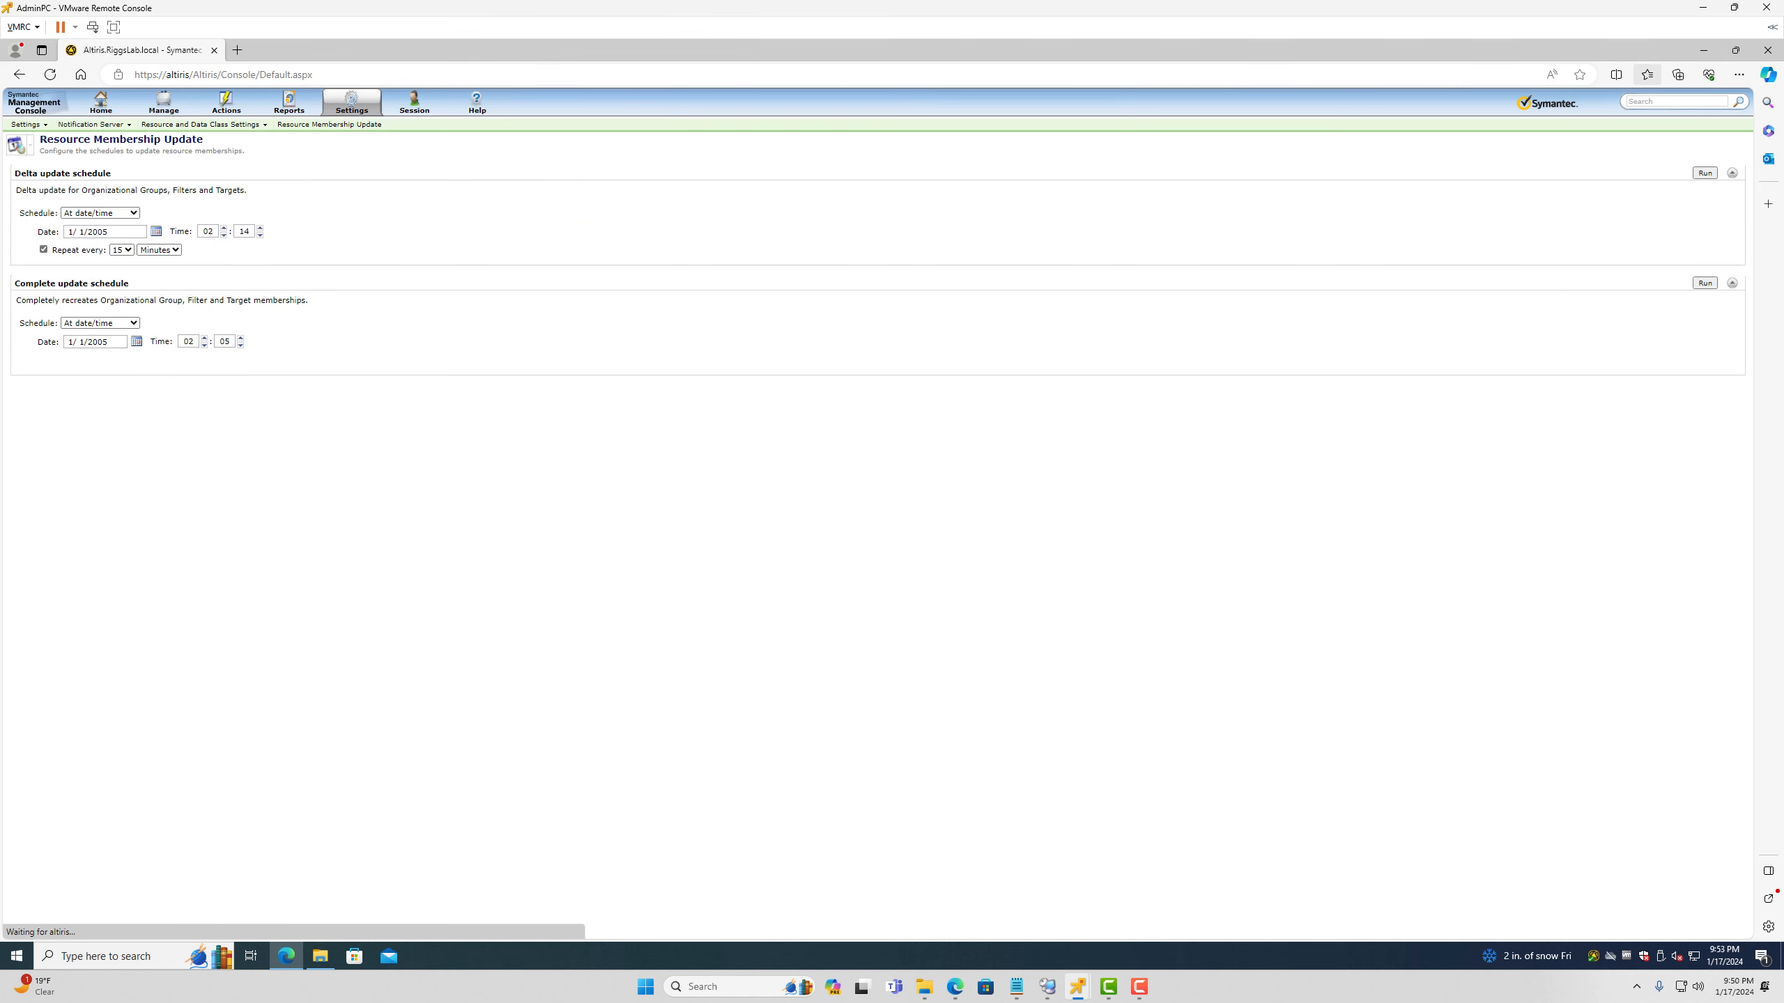
{"action": "left_click", "coordinate": [1704, 172]}
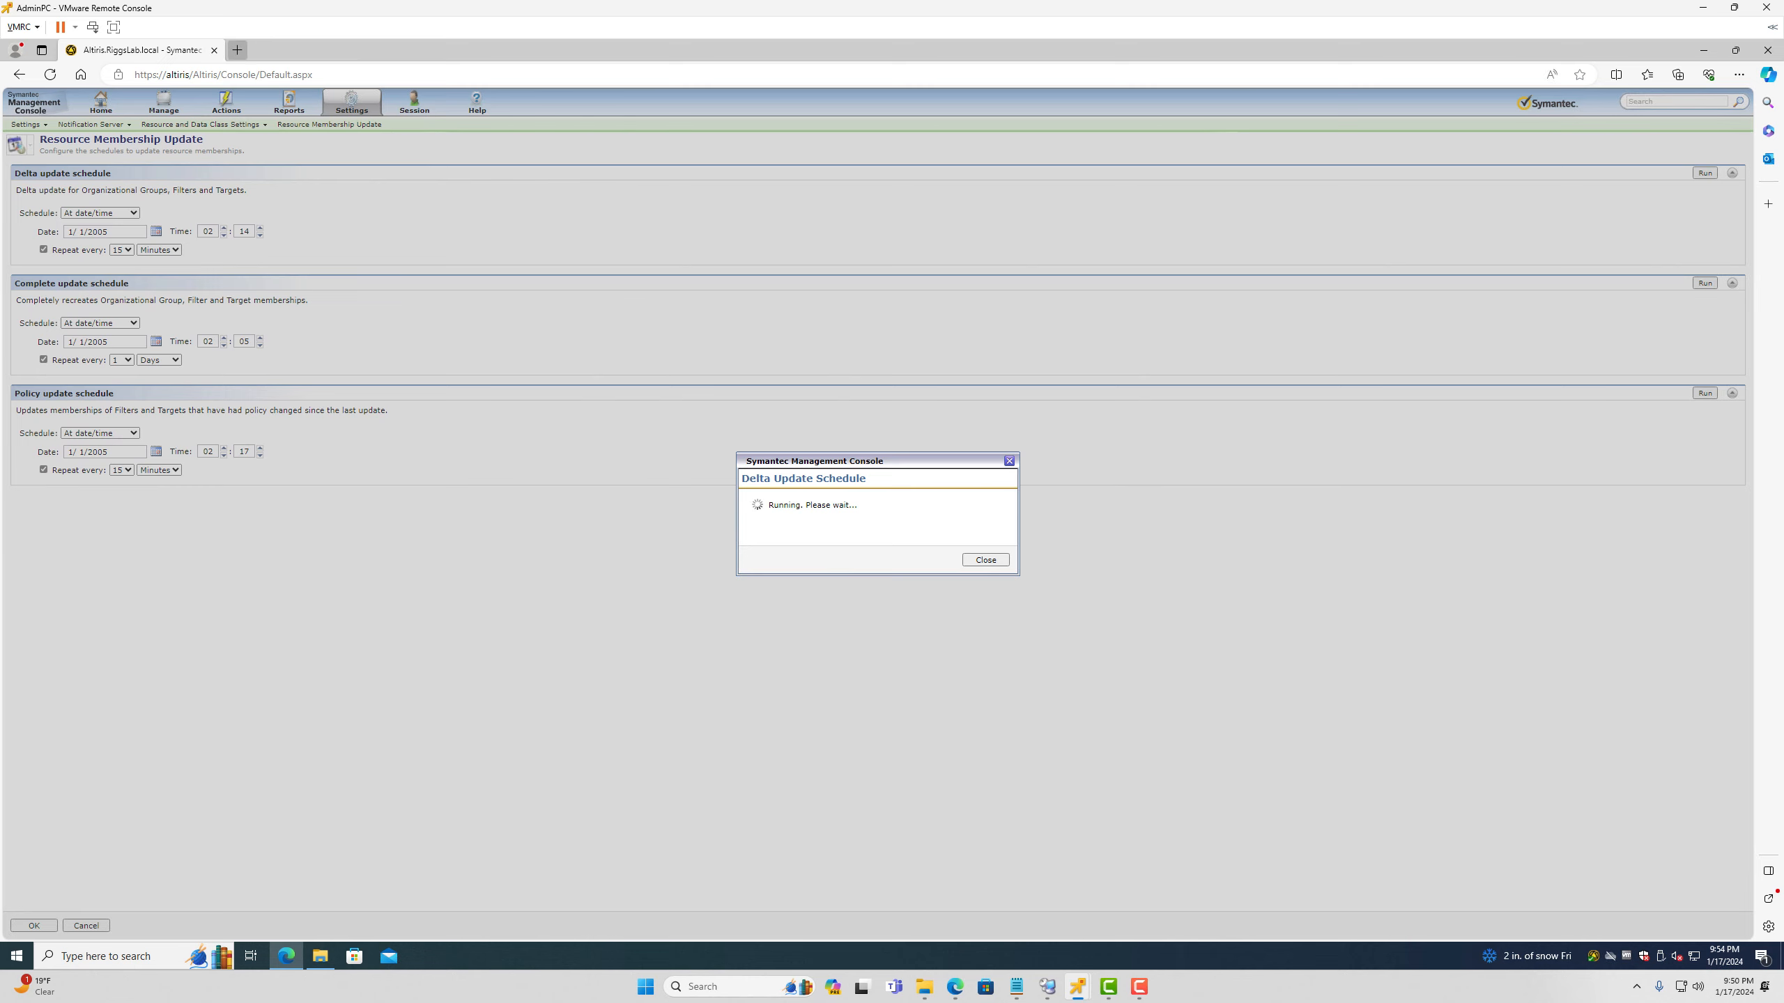
Step: Load the altiris console in a second browser tab, and run the policy update schedule in the first tab
{"action": "left_click", "coordinate": [236, 49]}
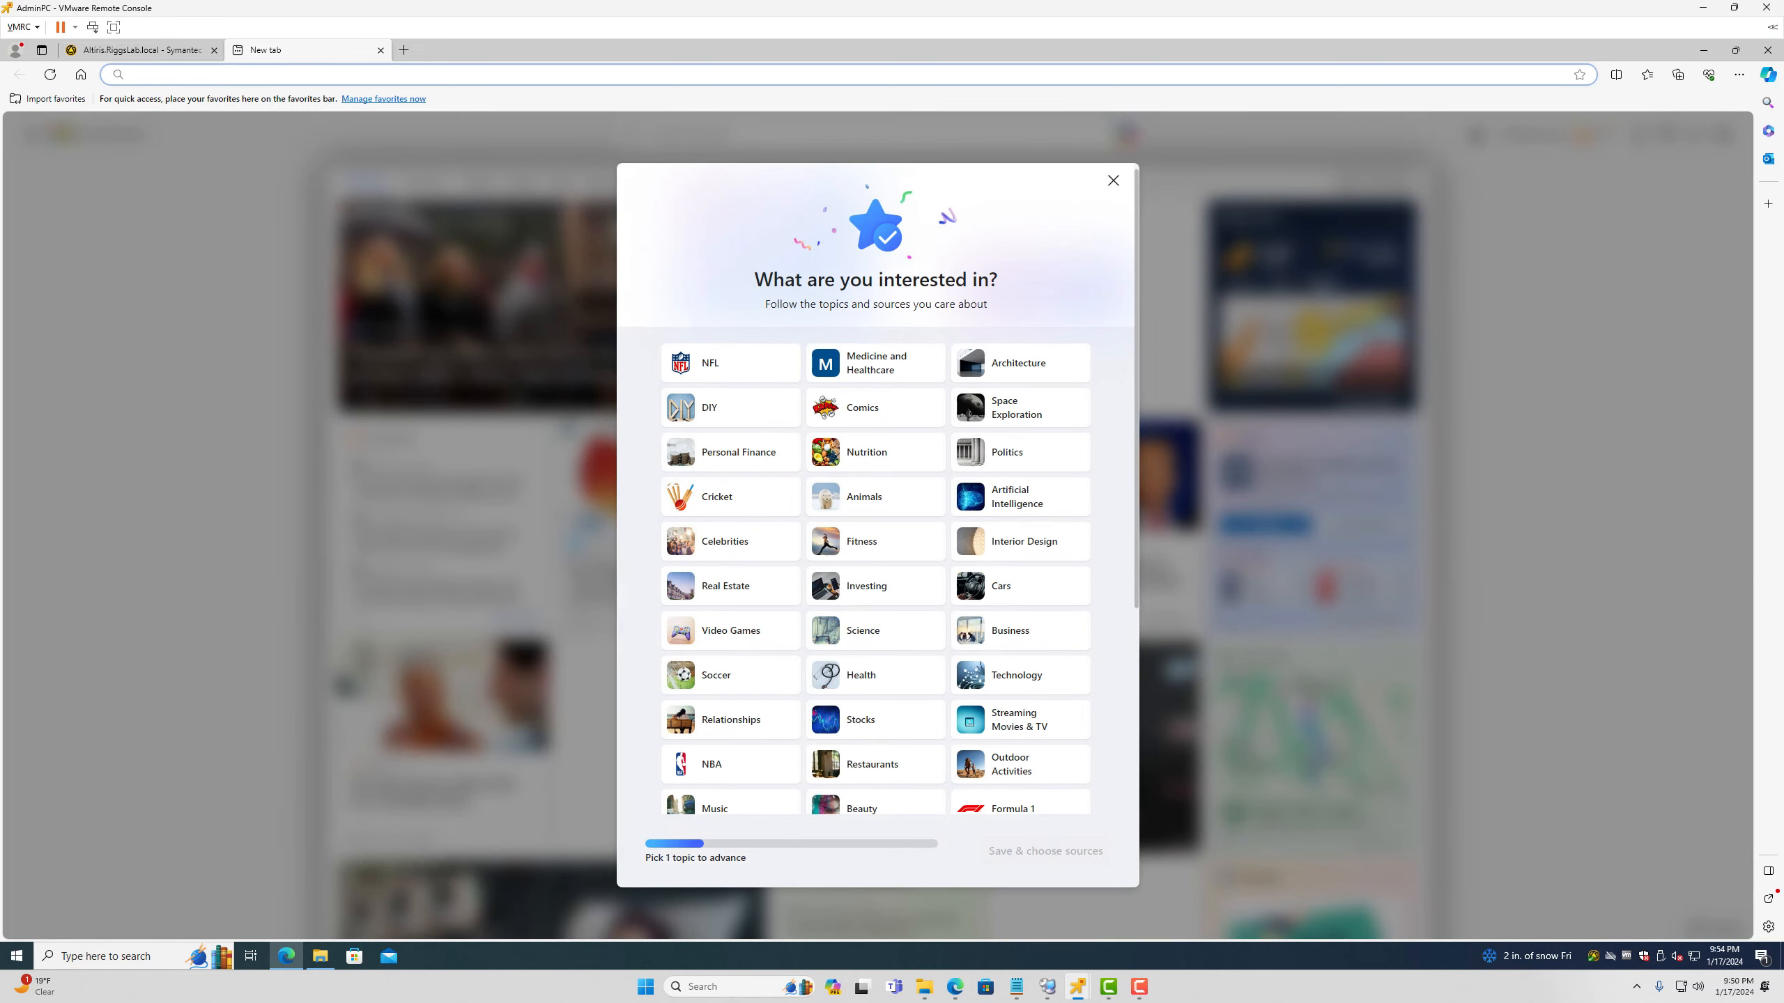
{"action": "type", "text": "altiris"}
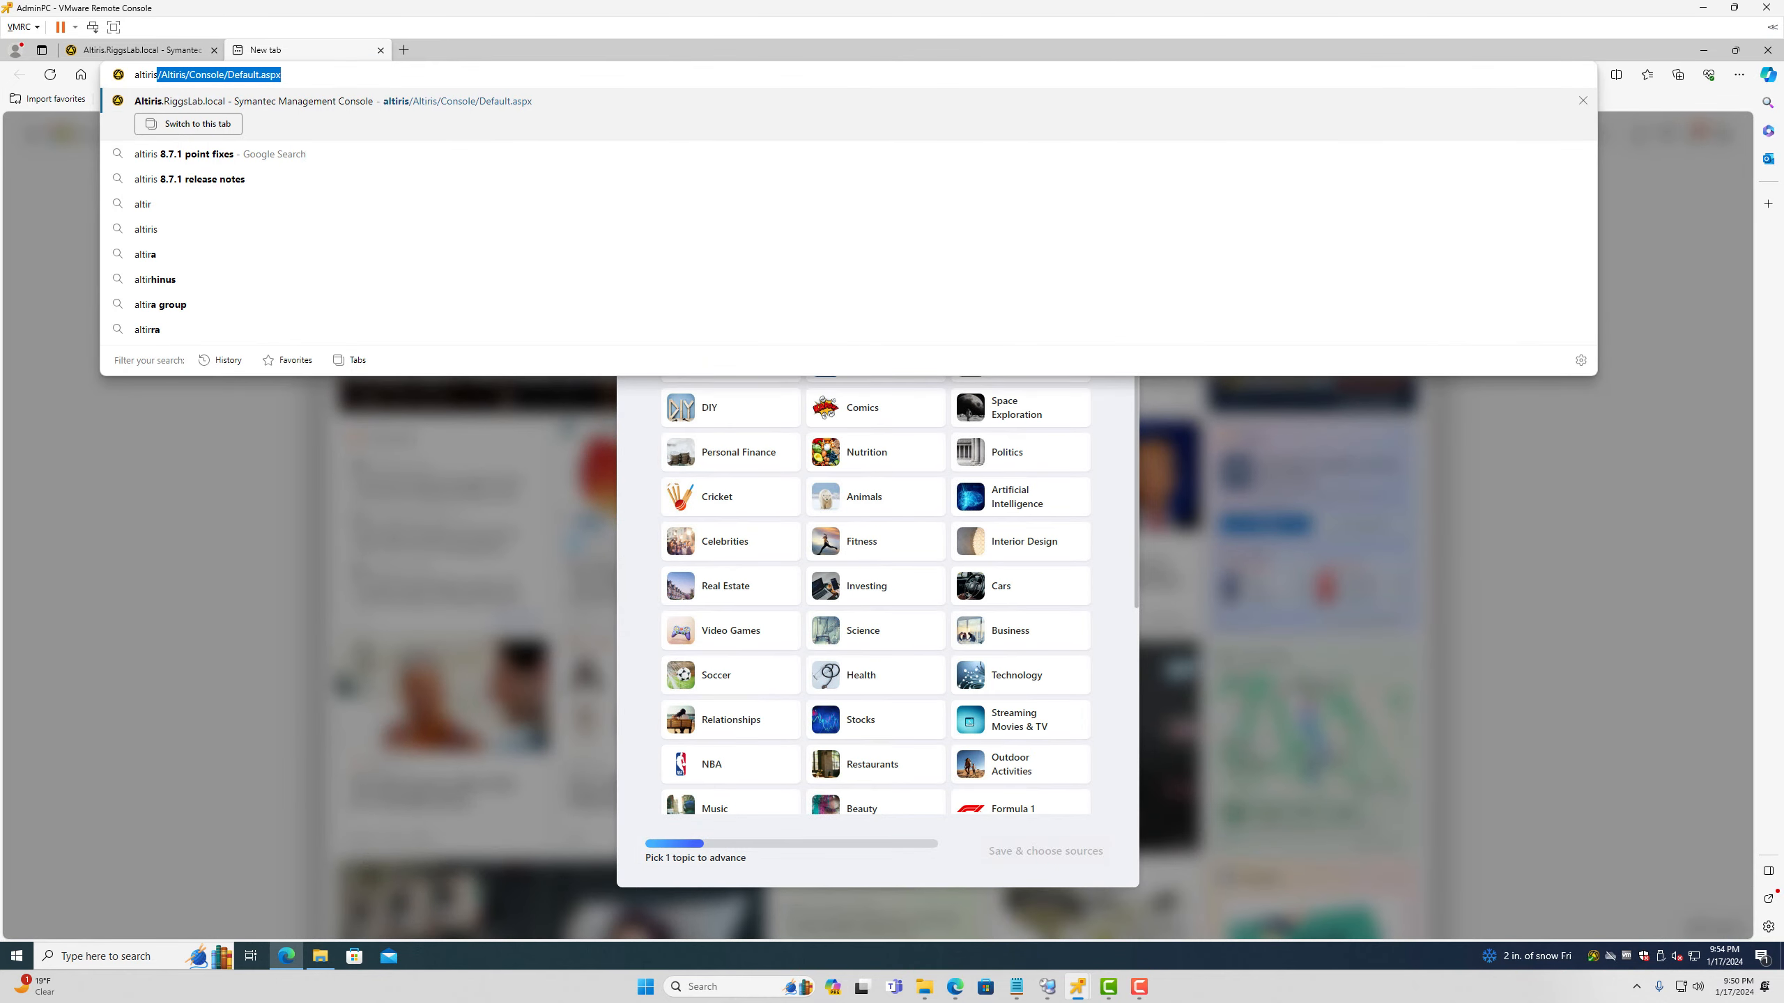
{"action": "key", "text": "Return"}
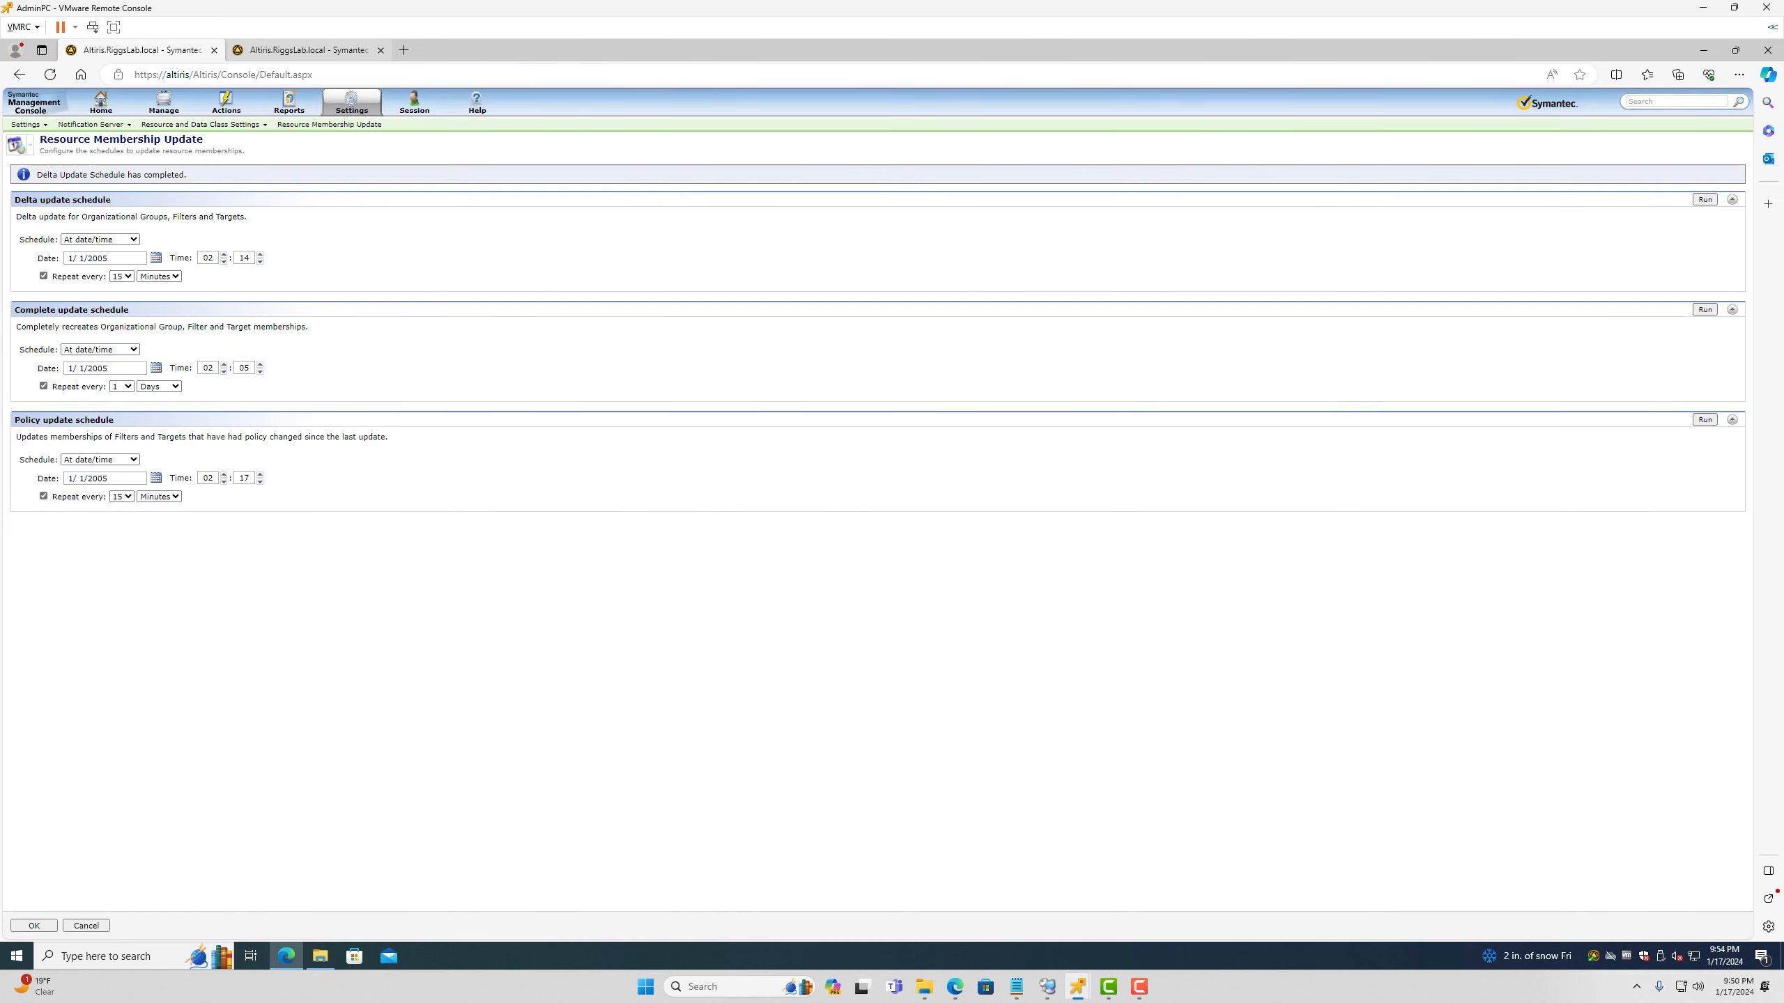
{"action": "left_click", "coordinate": [1705, 420]}
Step: Check the All Computers list for the Windows XP machine, and return to the Computer Summary report to select windowsxp
{"action": "left_click", "coordinate": [295, 125]}
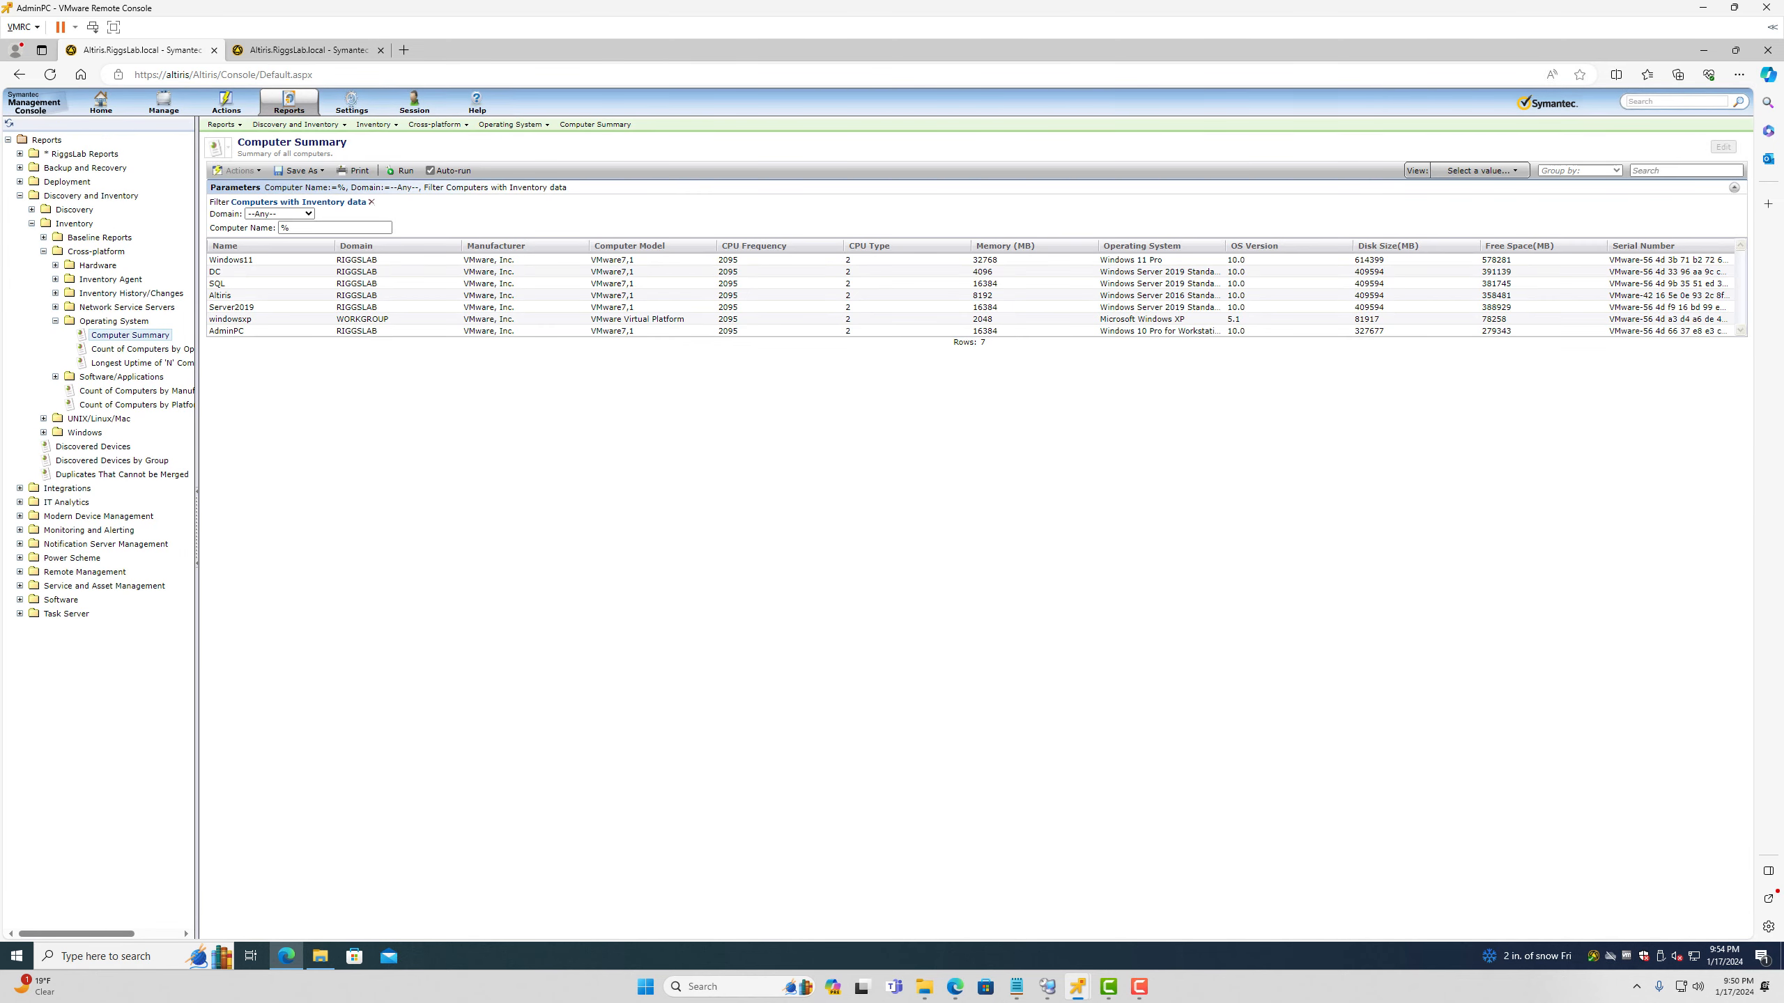
{"action": "left_click", "coordinate": [171, 125]}
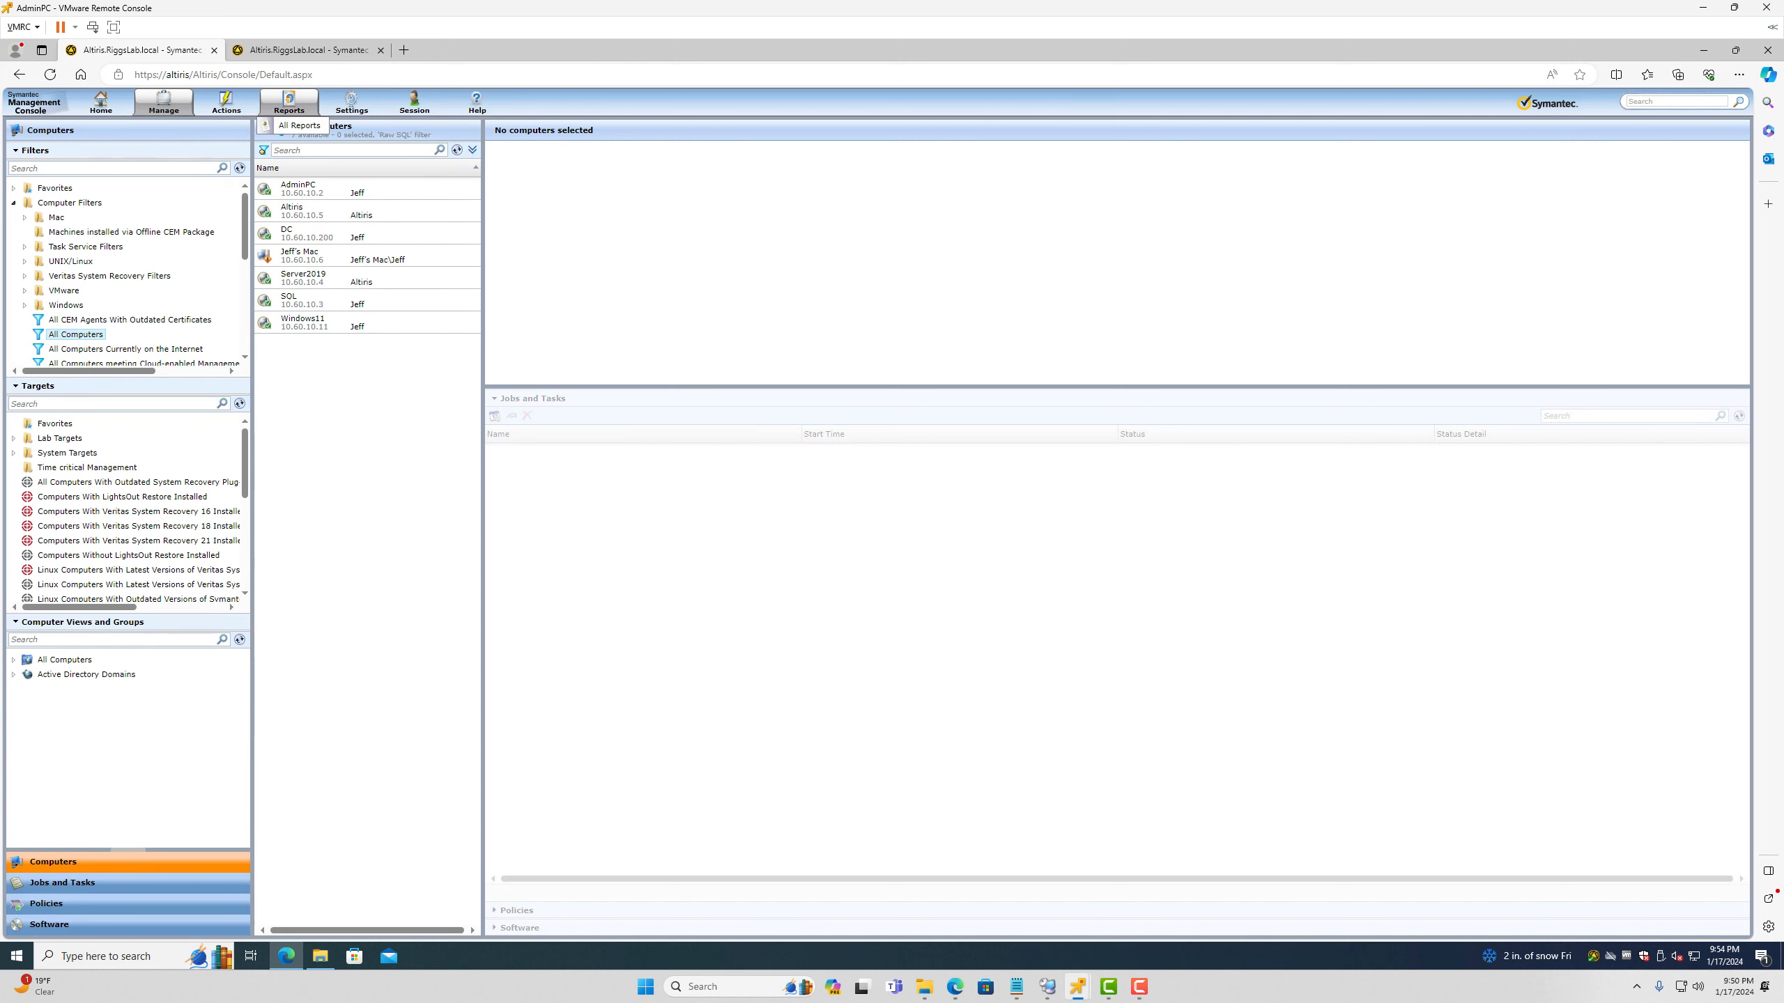
{"action": "left_click", "coordinate": [298, 125]}
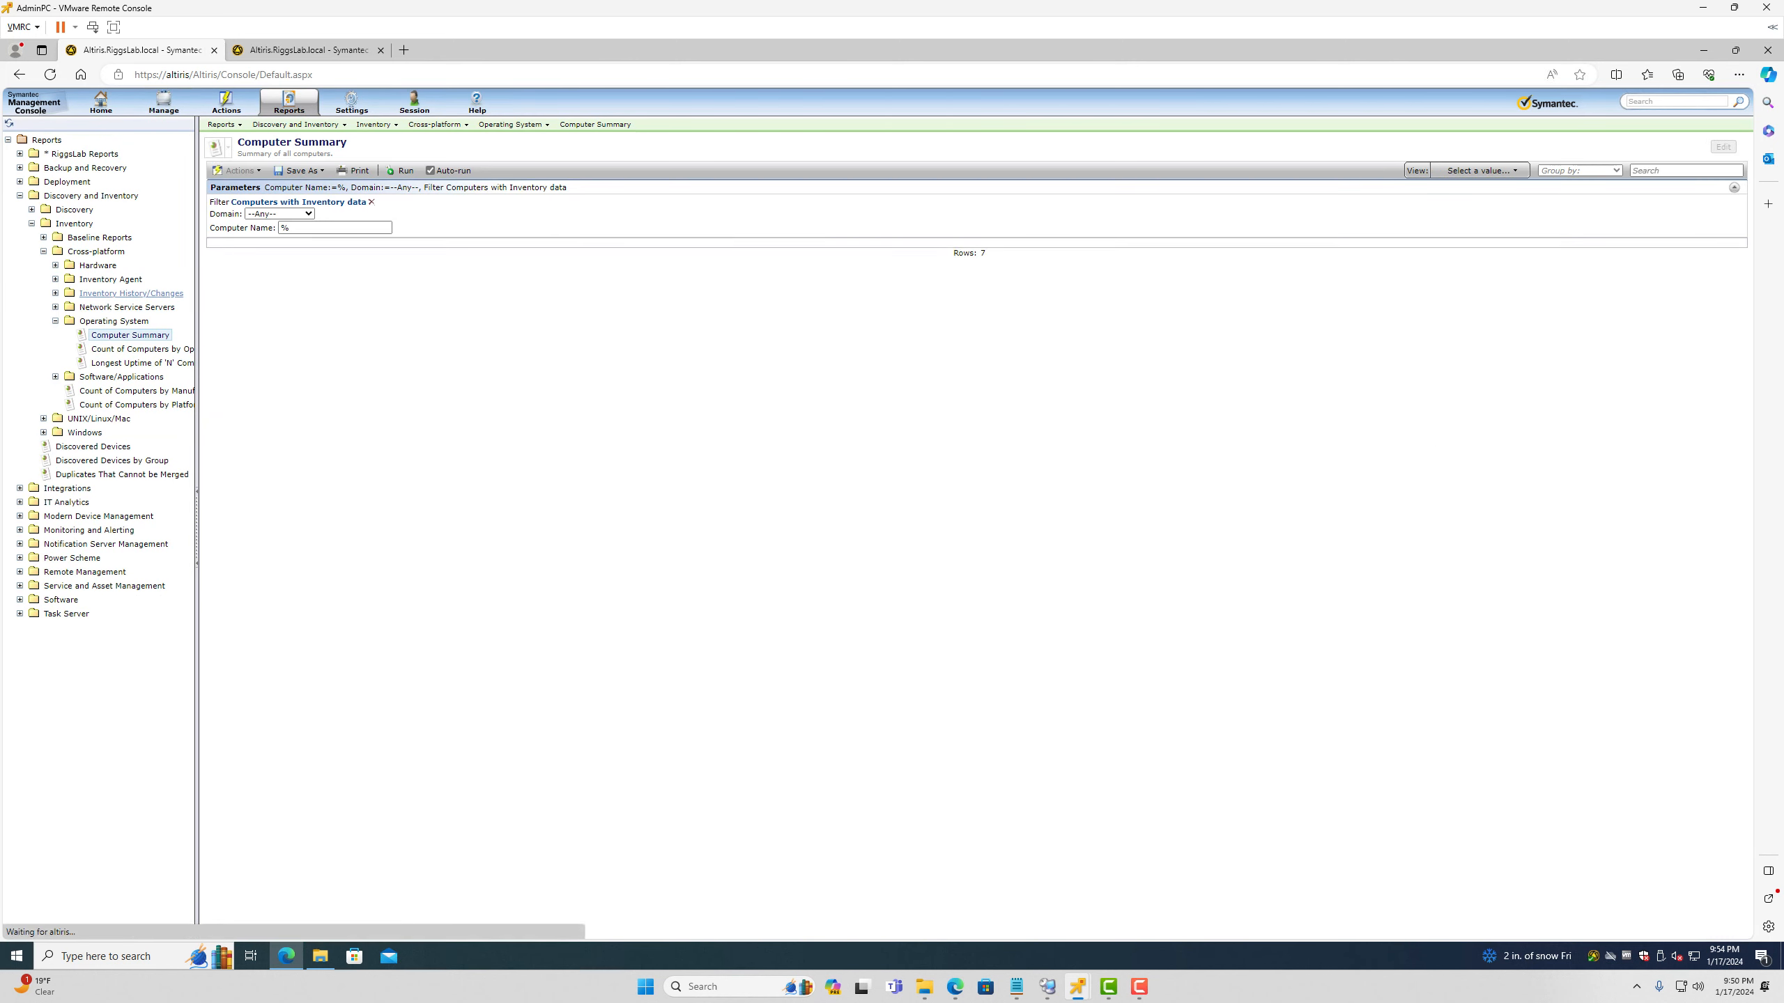
{"action": "left_click", "coordinate": [281, 319]}
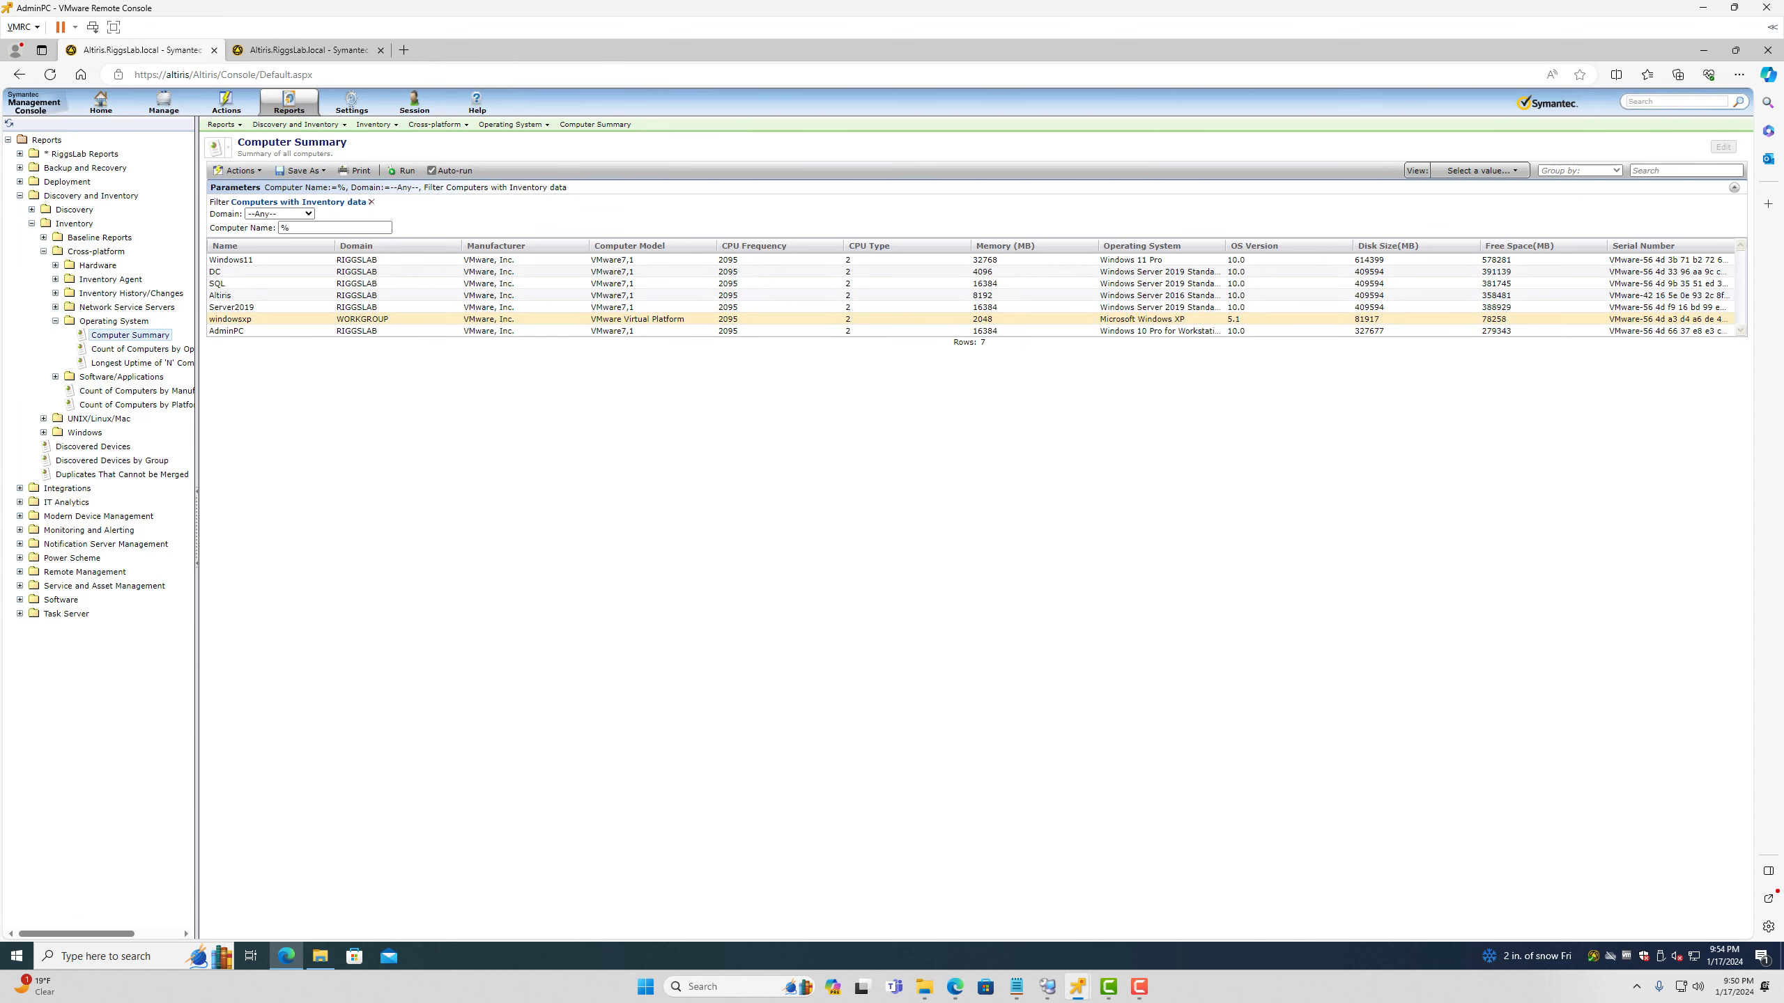
Step: Search the console for the windowsxp computer, open it in Resource Manager and look through its summary
{"action": "left_click", "coordinate": [1677, 102]}
{"action": "type", "text": "windo"}
{"action": "key", "text": "Return"}
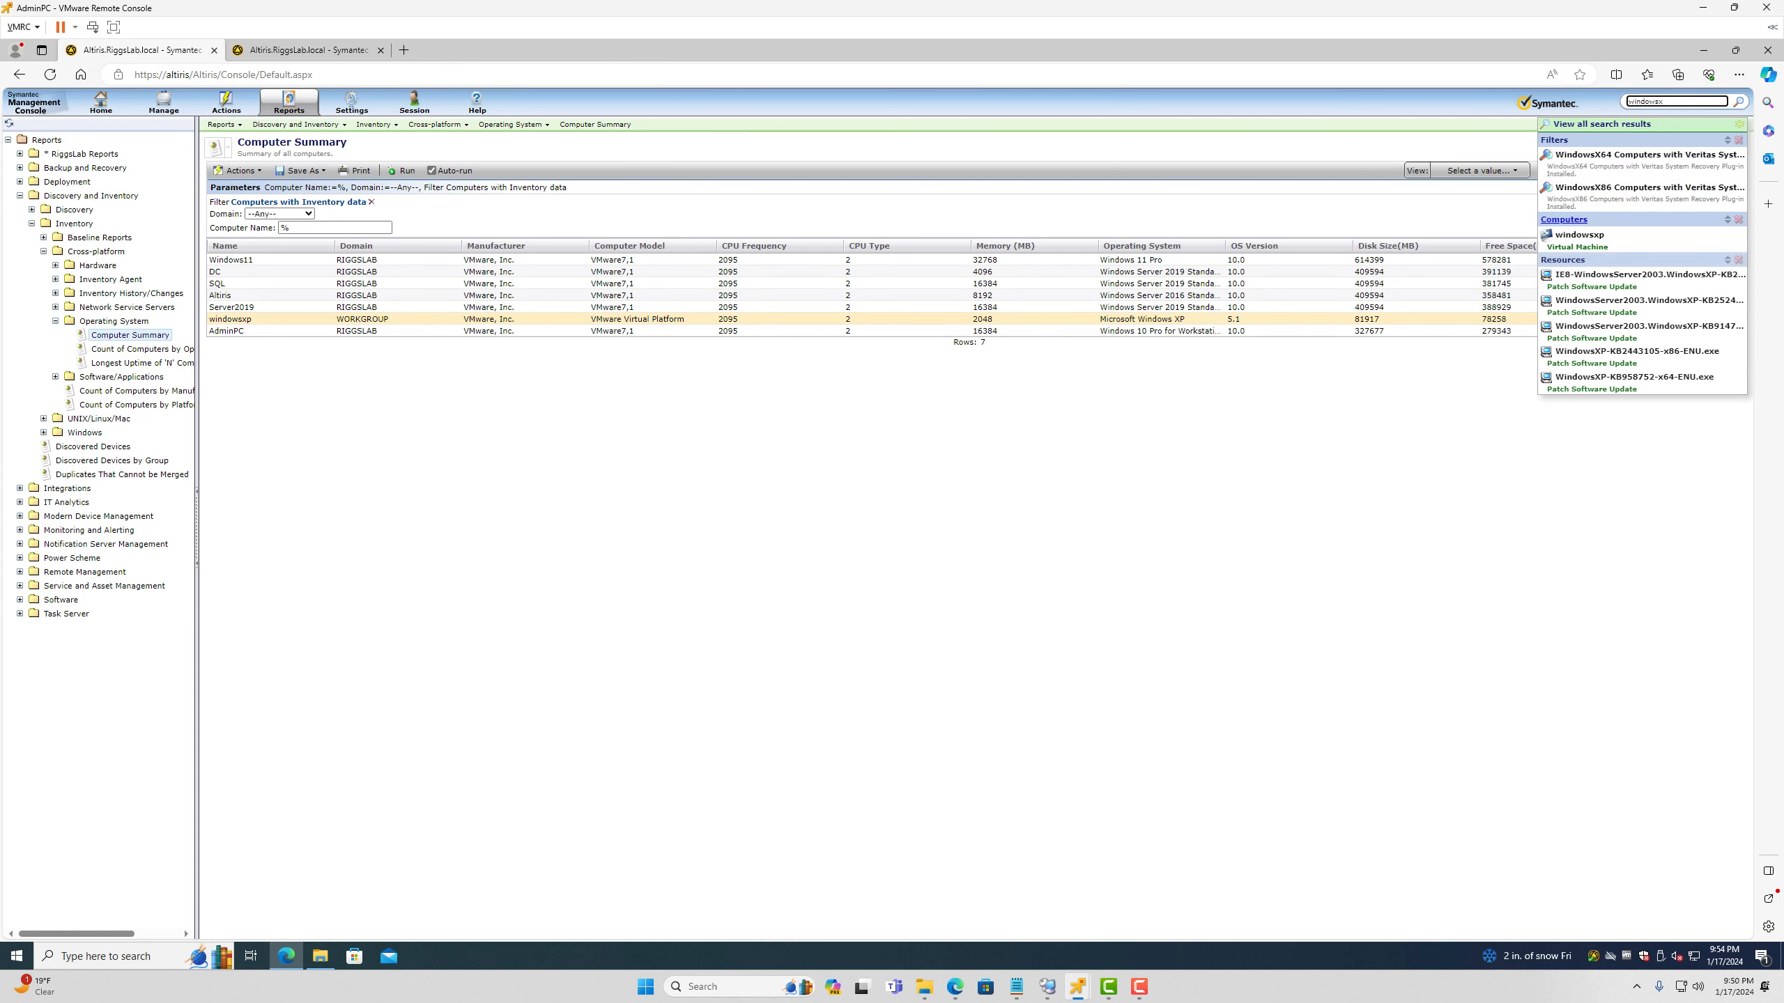
{"action": "left_click", "coordinate": [1580, 235]}
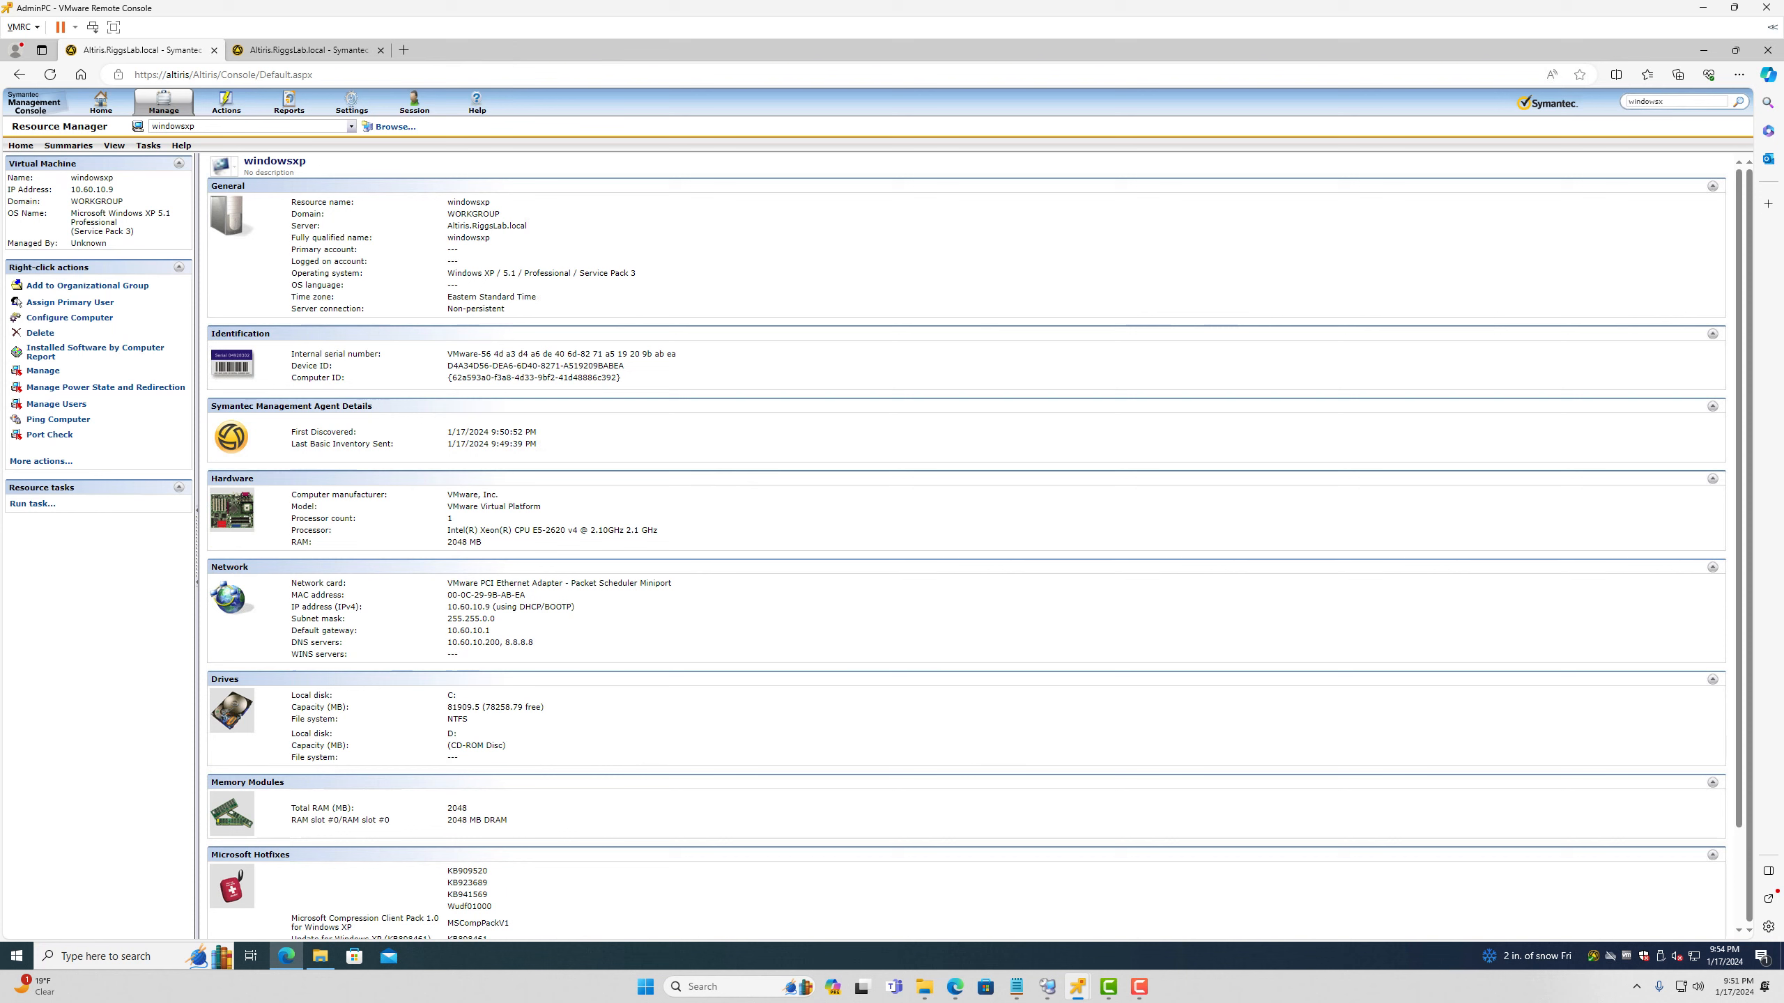
{"action": "scroll", "coordinate": [967, 546], "scroll_direction": "down", "scroll_amount": 3}
{"action": "scroll", "coordinate": [966, 546], "scroll_direction": "up", "scroll_amount": 2}
Step: Open windowsxp's inventory data classes and examine Admin Group Members, Device Driver Windows, Operating System Windows, Inventory Results, SCSI Controller and Processor
{"action": "left_click", "coordinate": [164, 103]}
{"action": "left_click", "coordinate": [115, 146]}
{"action": "left_click", "coordinate": [125, 162]}
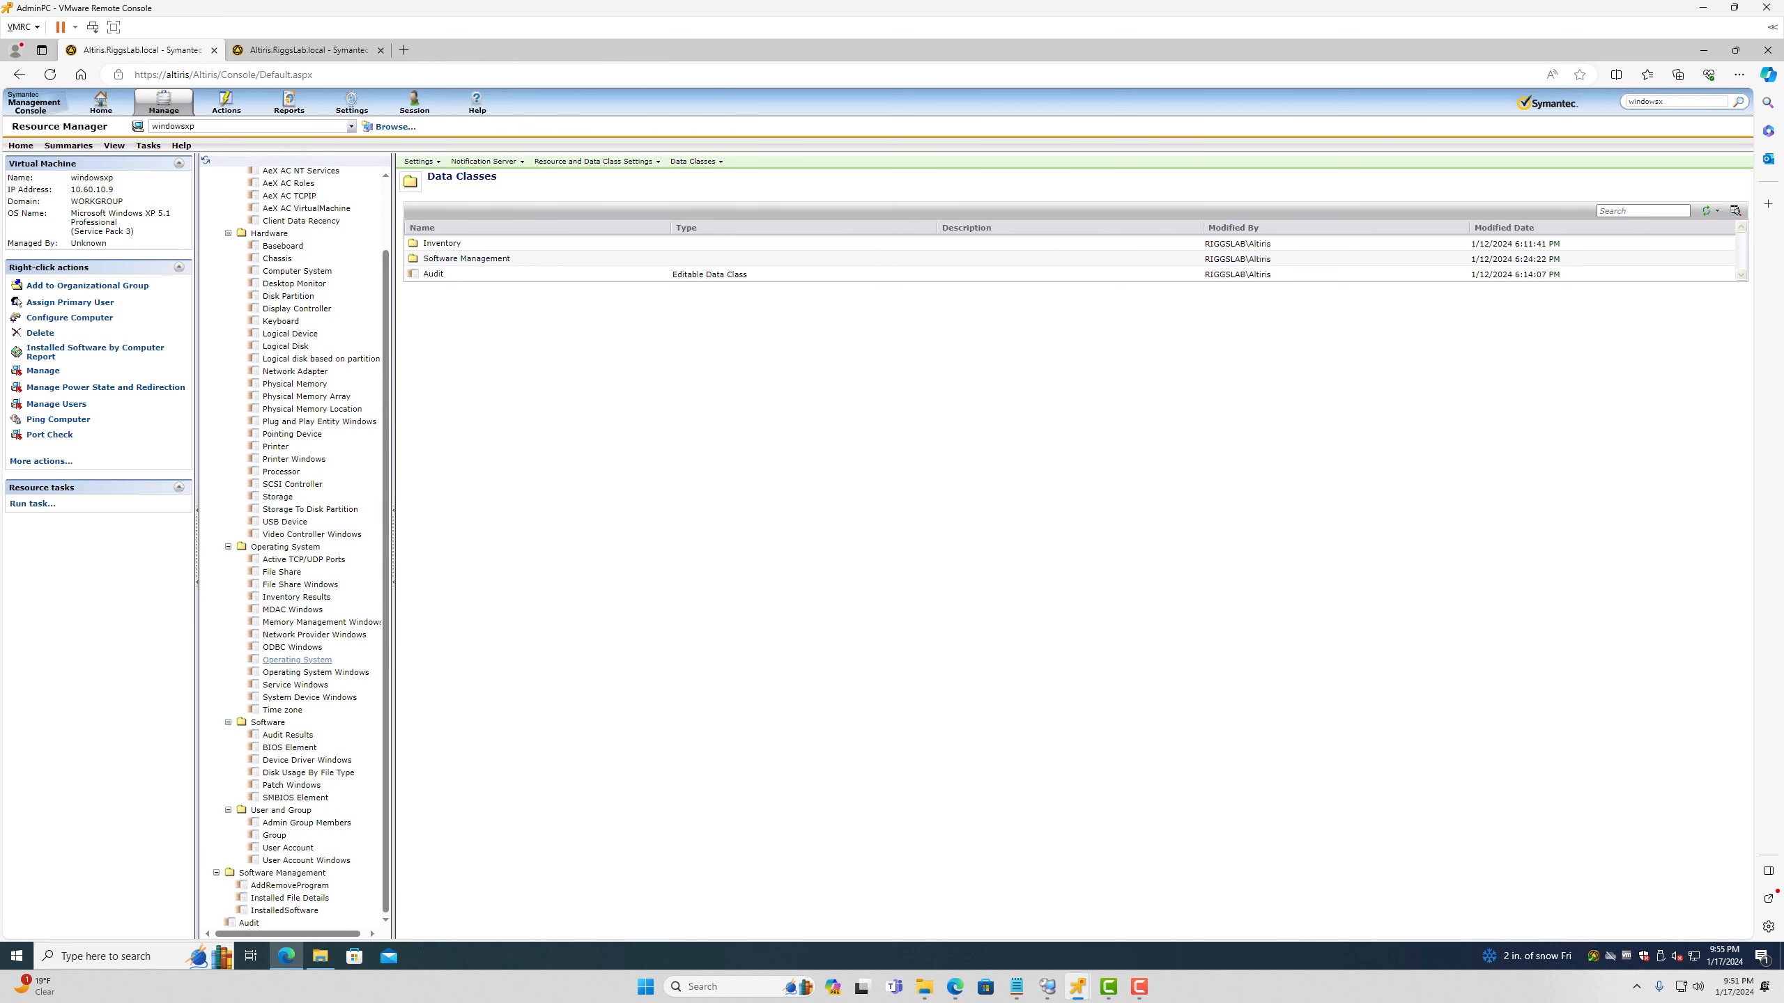
{"action": "left_click", "coordinate": [302, 823]}
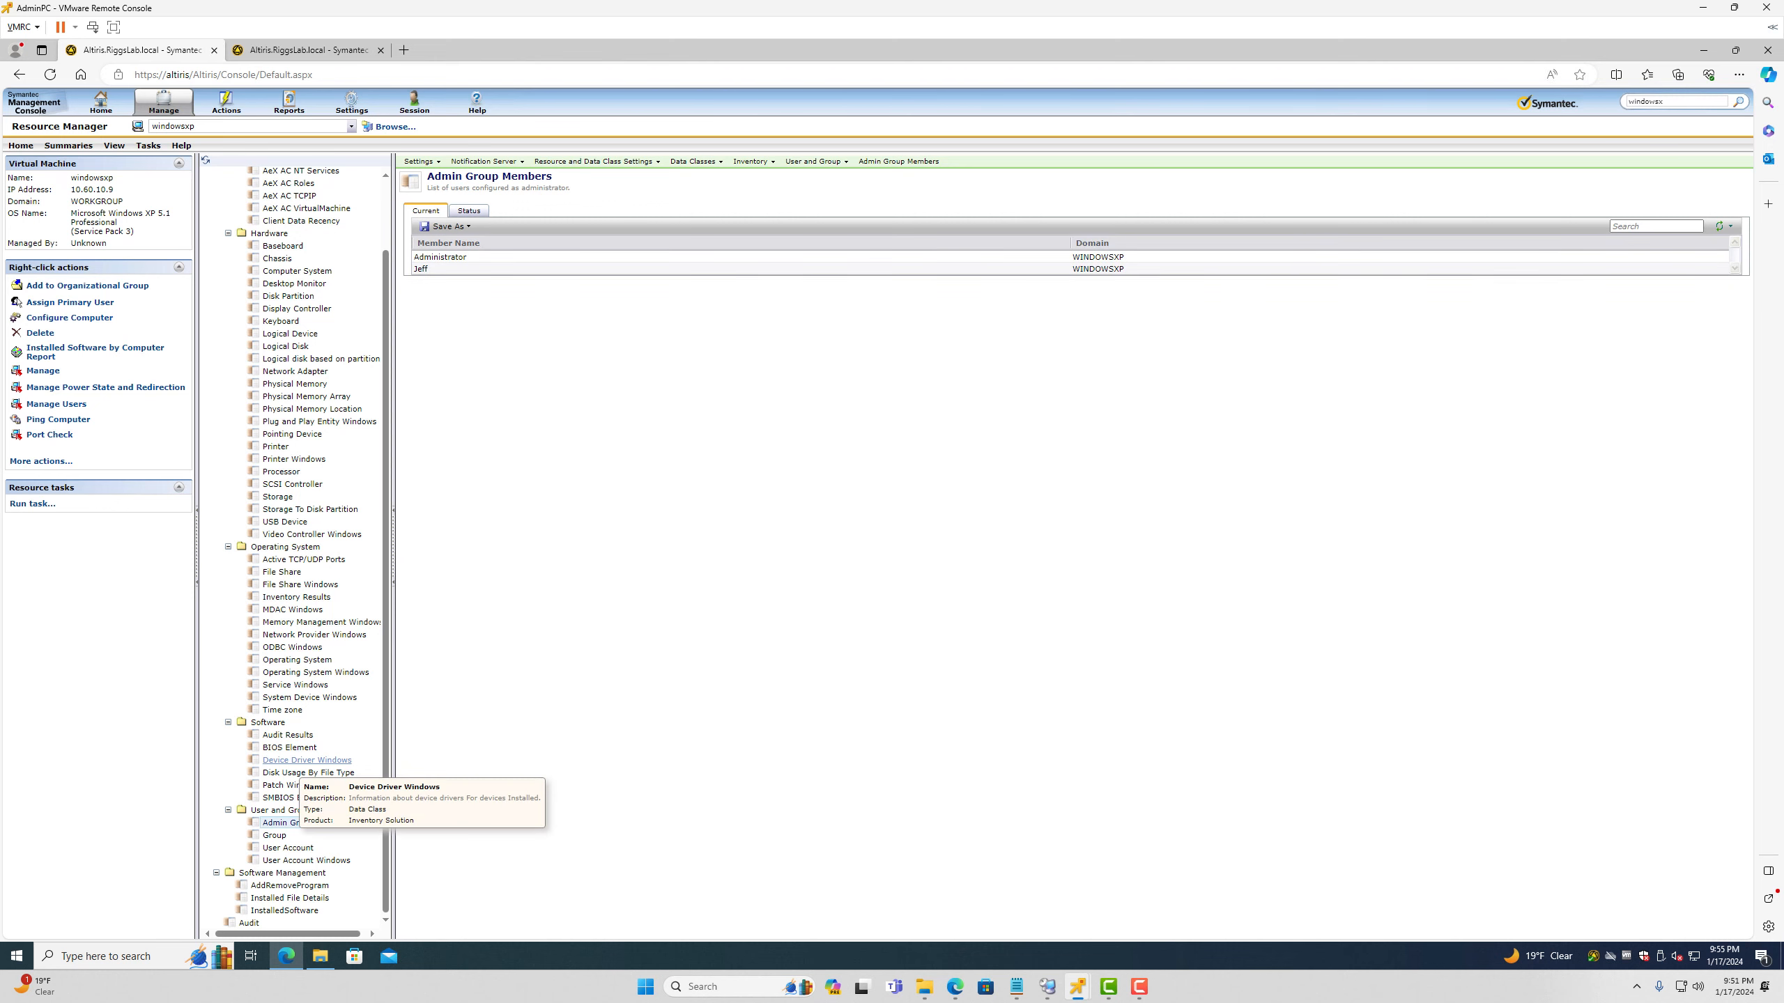
{"action": "left_click", "coordinate": [307, 760]}
{"action": "left_click", "coordinate": [316, 672]}
{"action": "left_click", "coordinate": [296, 596]}
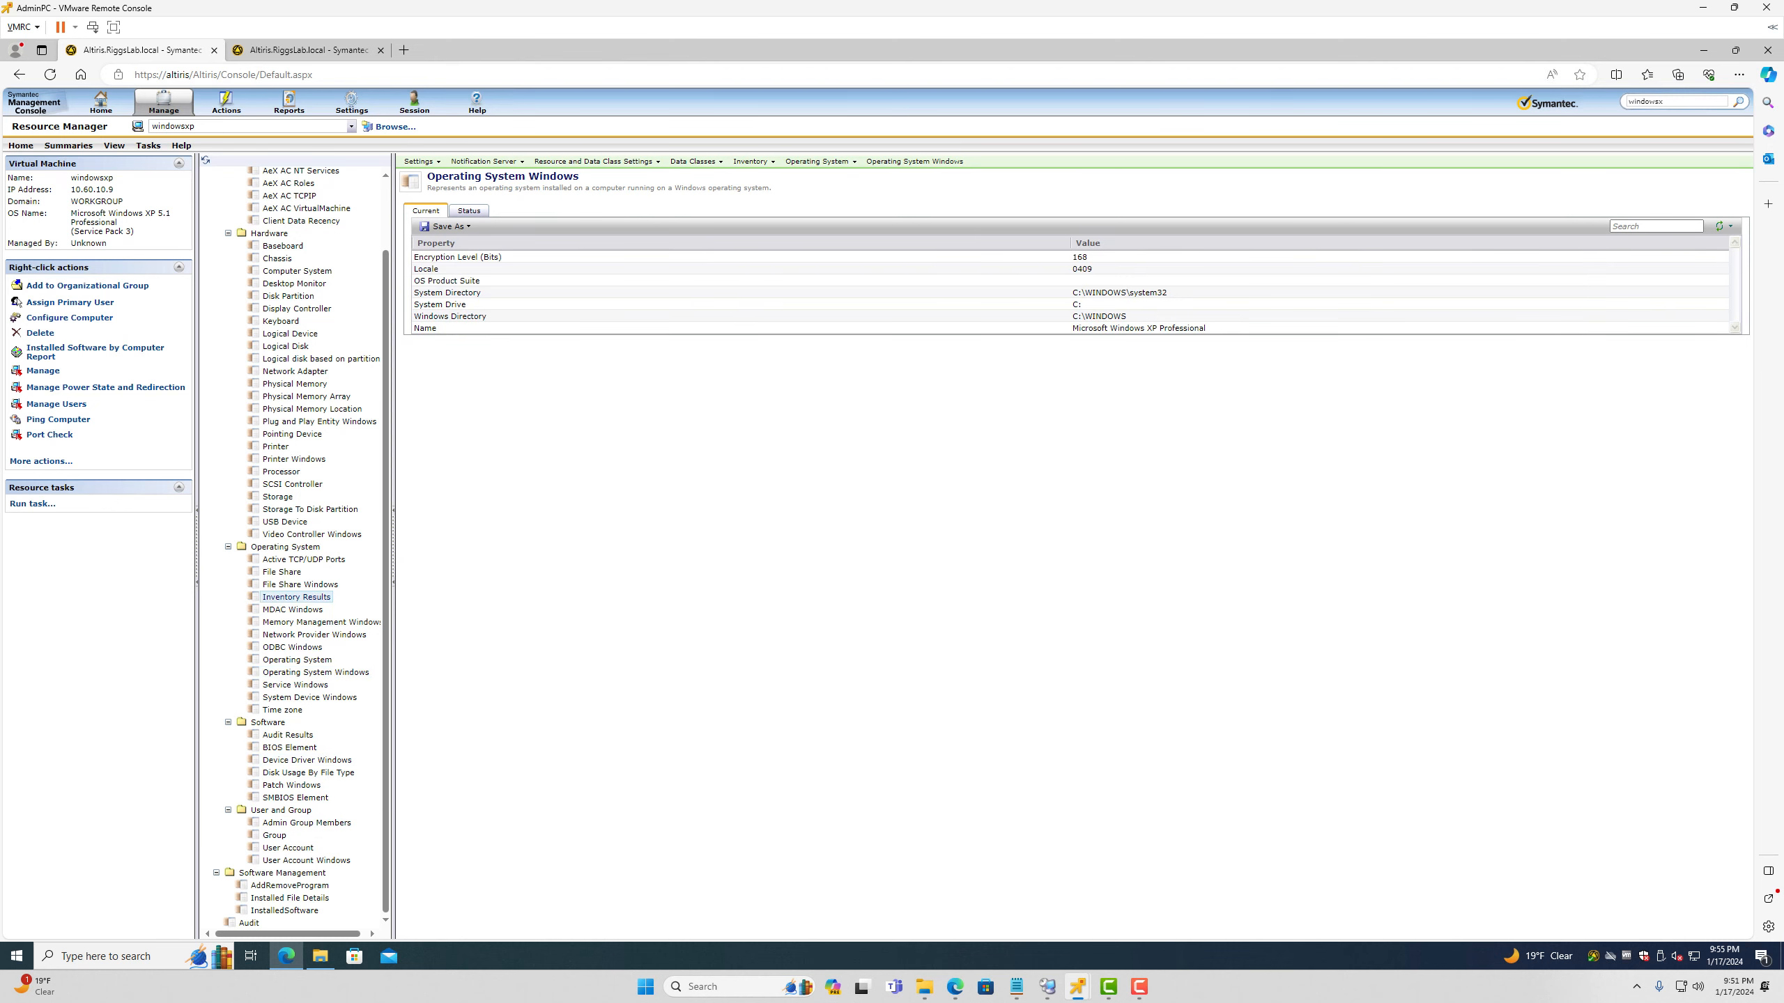
{"action": "left_click", "coordinate": [292, 485]}
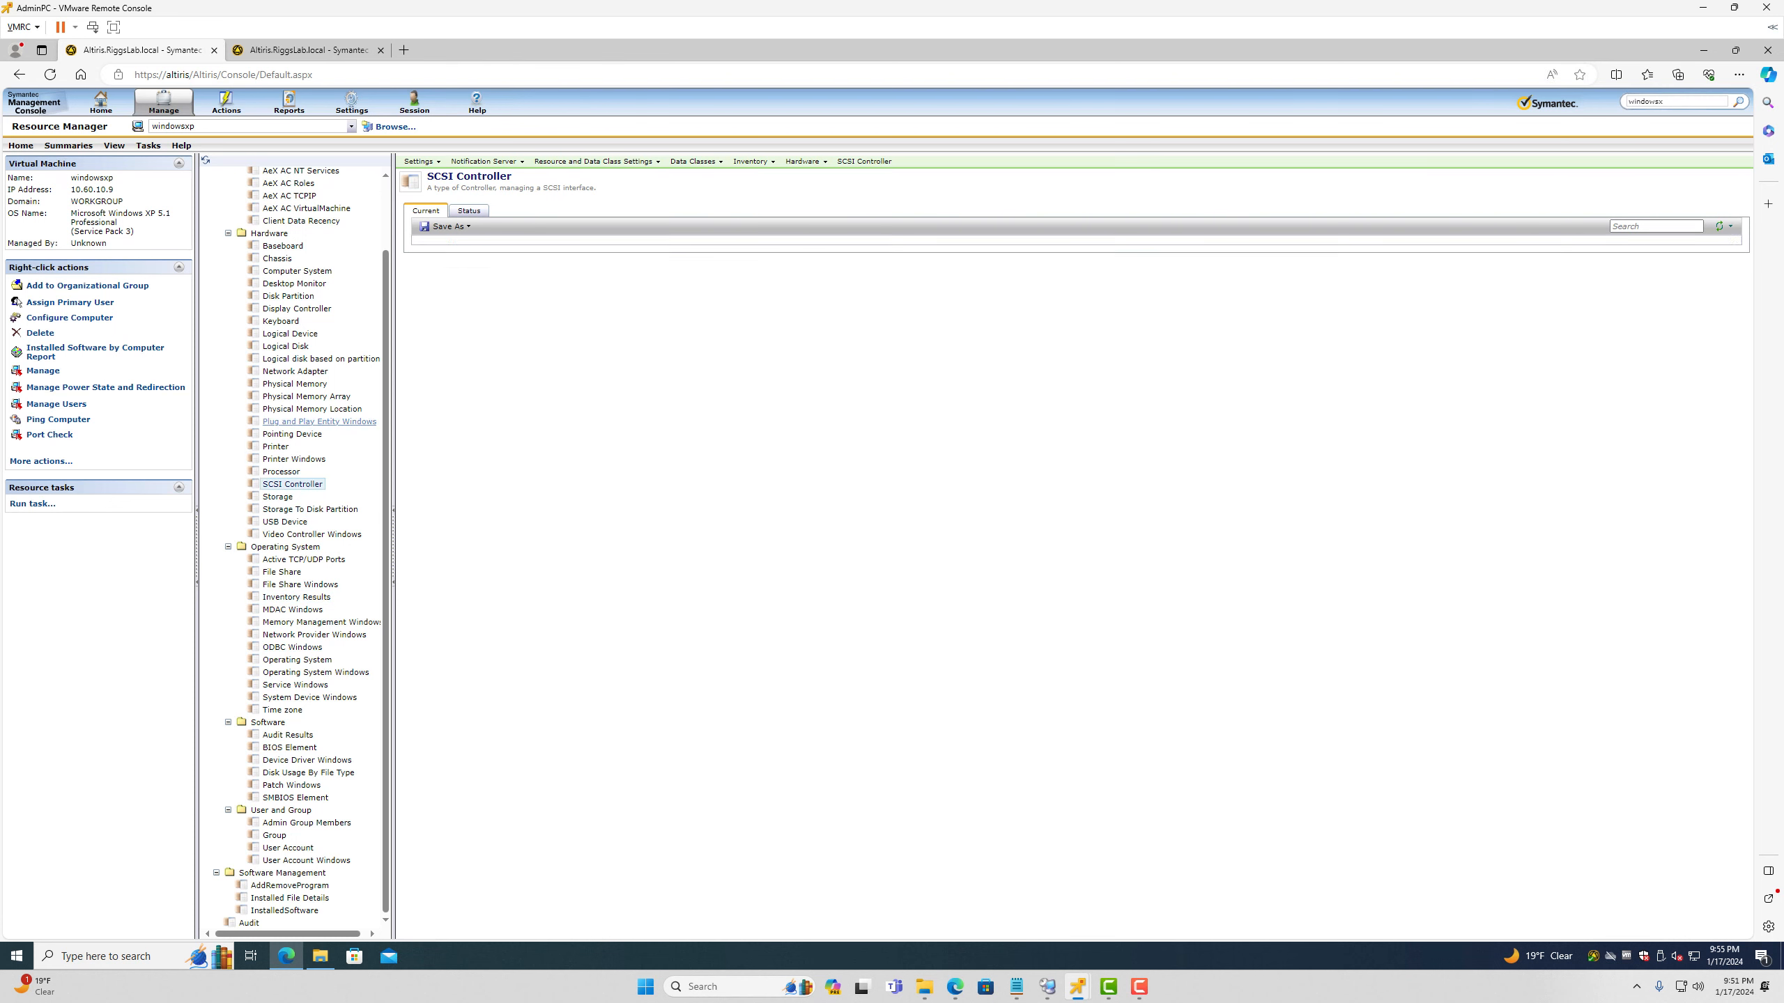
{"action": "left_click", "coordinate": [280, 471]}
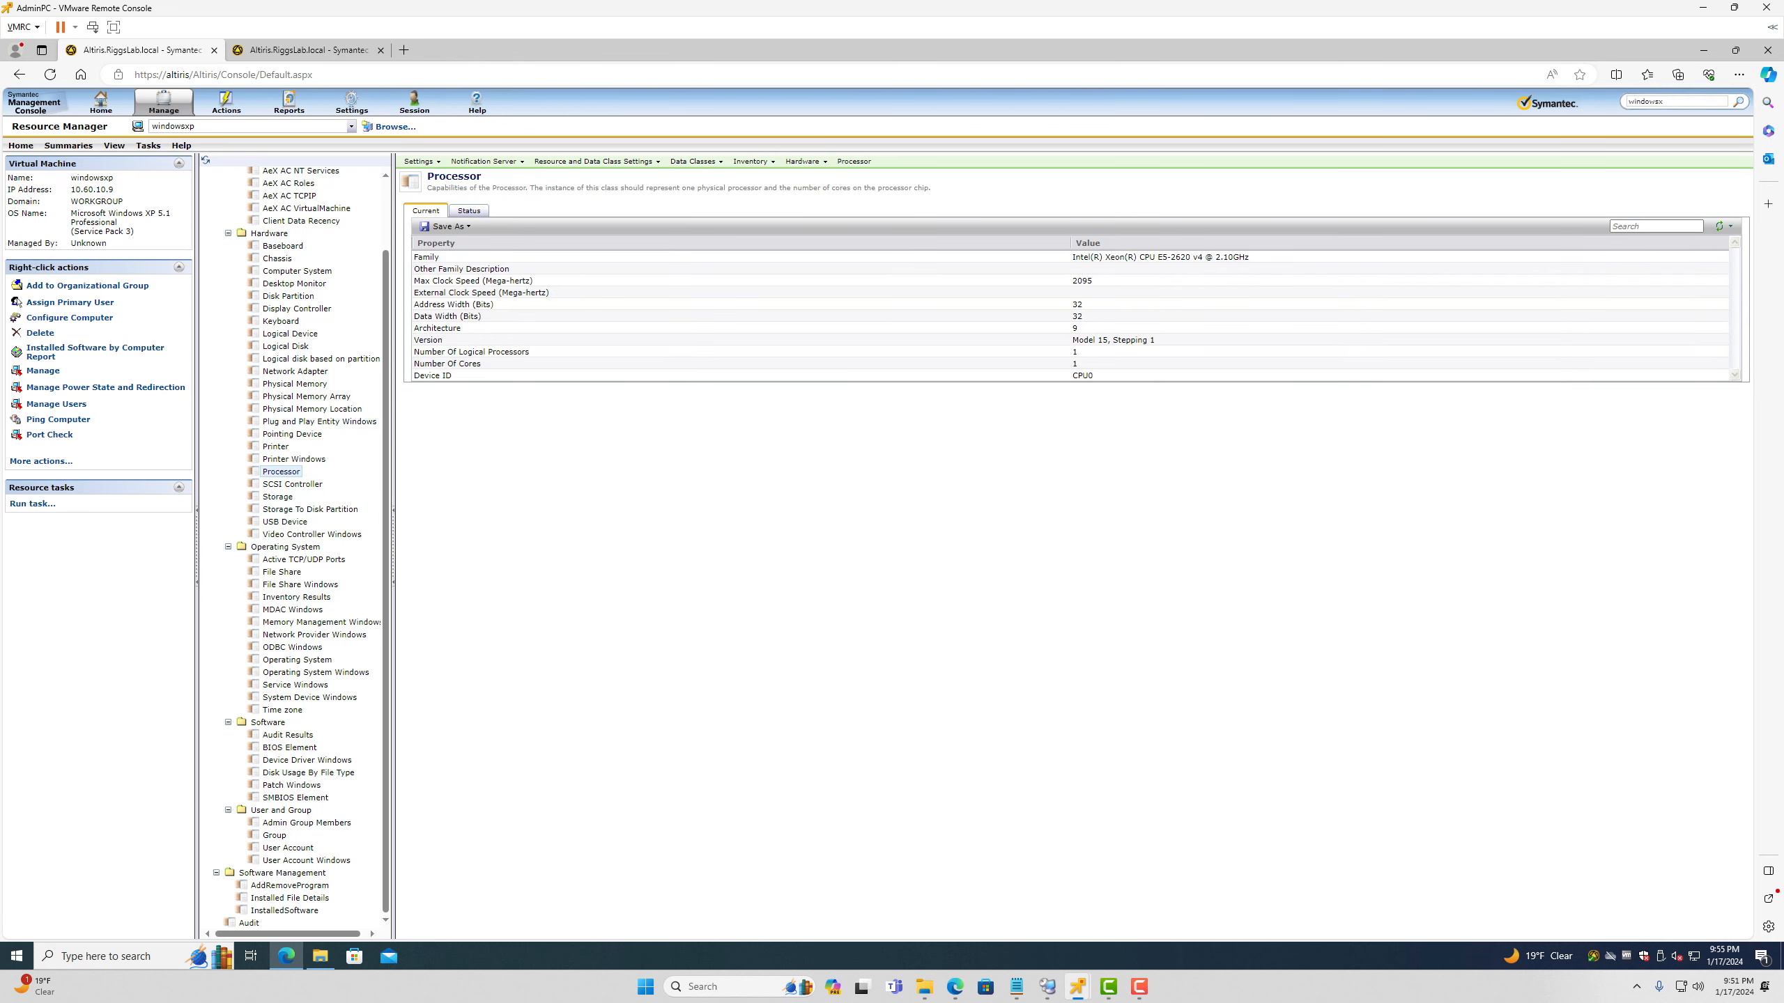